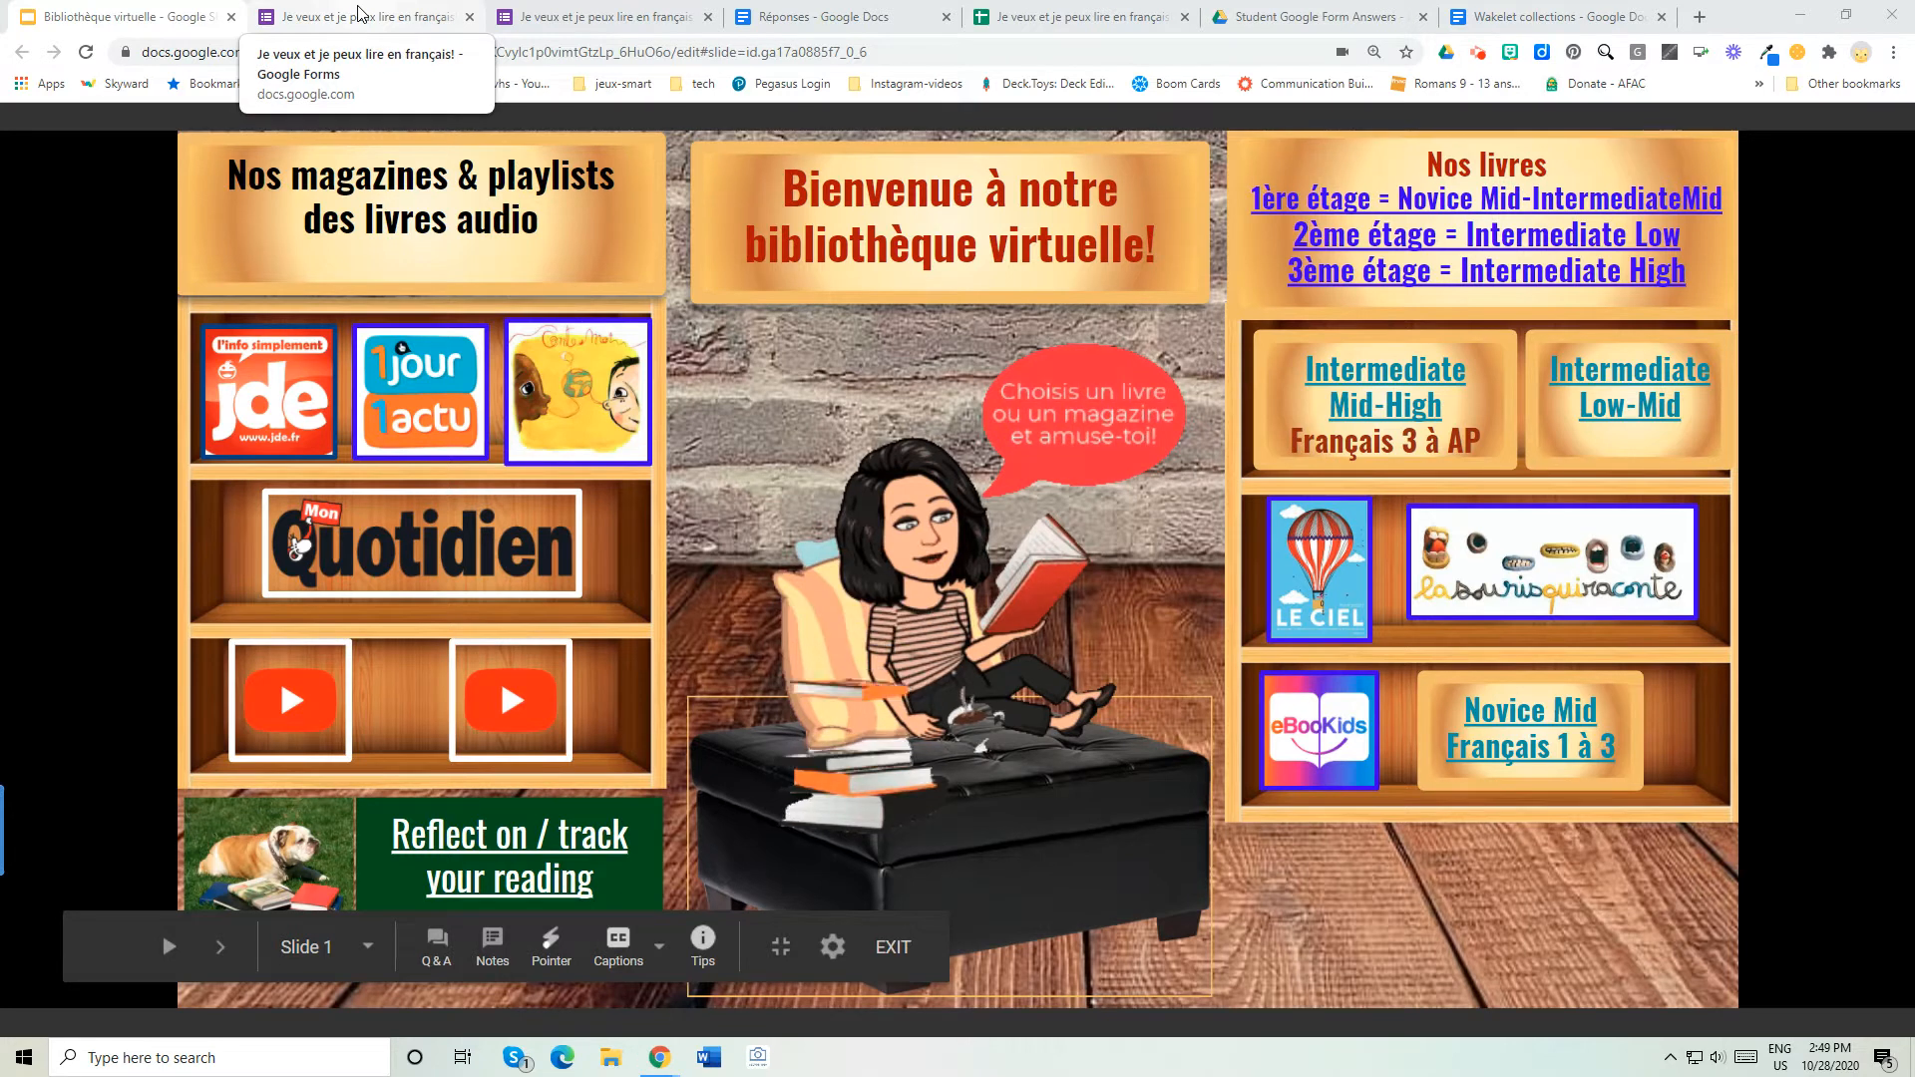
# Step: Switch to the live reading reflection form and examine its introduction, student details, teacher, French level, reading choice and reading time questions
pyautogui.click(359, 12)
pyautogui.hotkey('ctrl', 'Tab')
pyautogui.scroll(2, 229, 394)
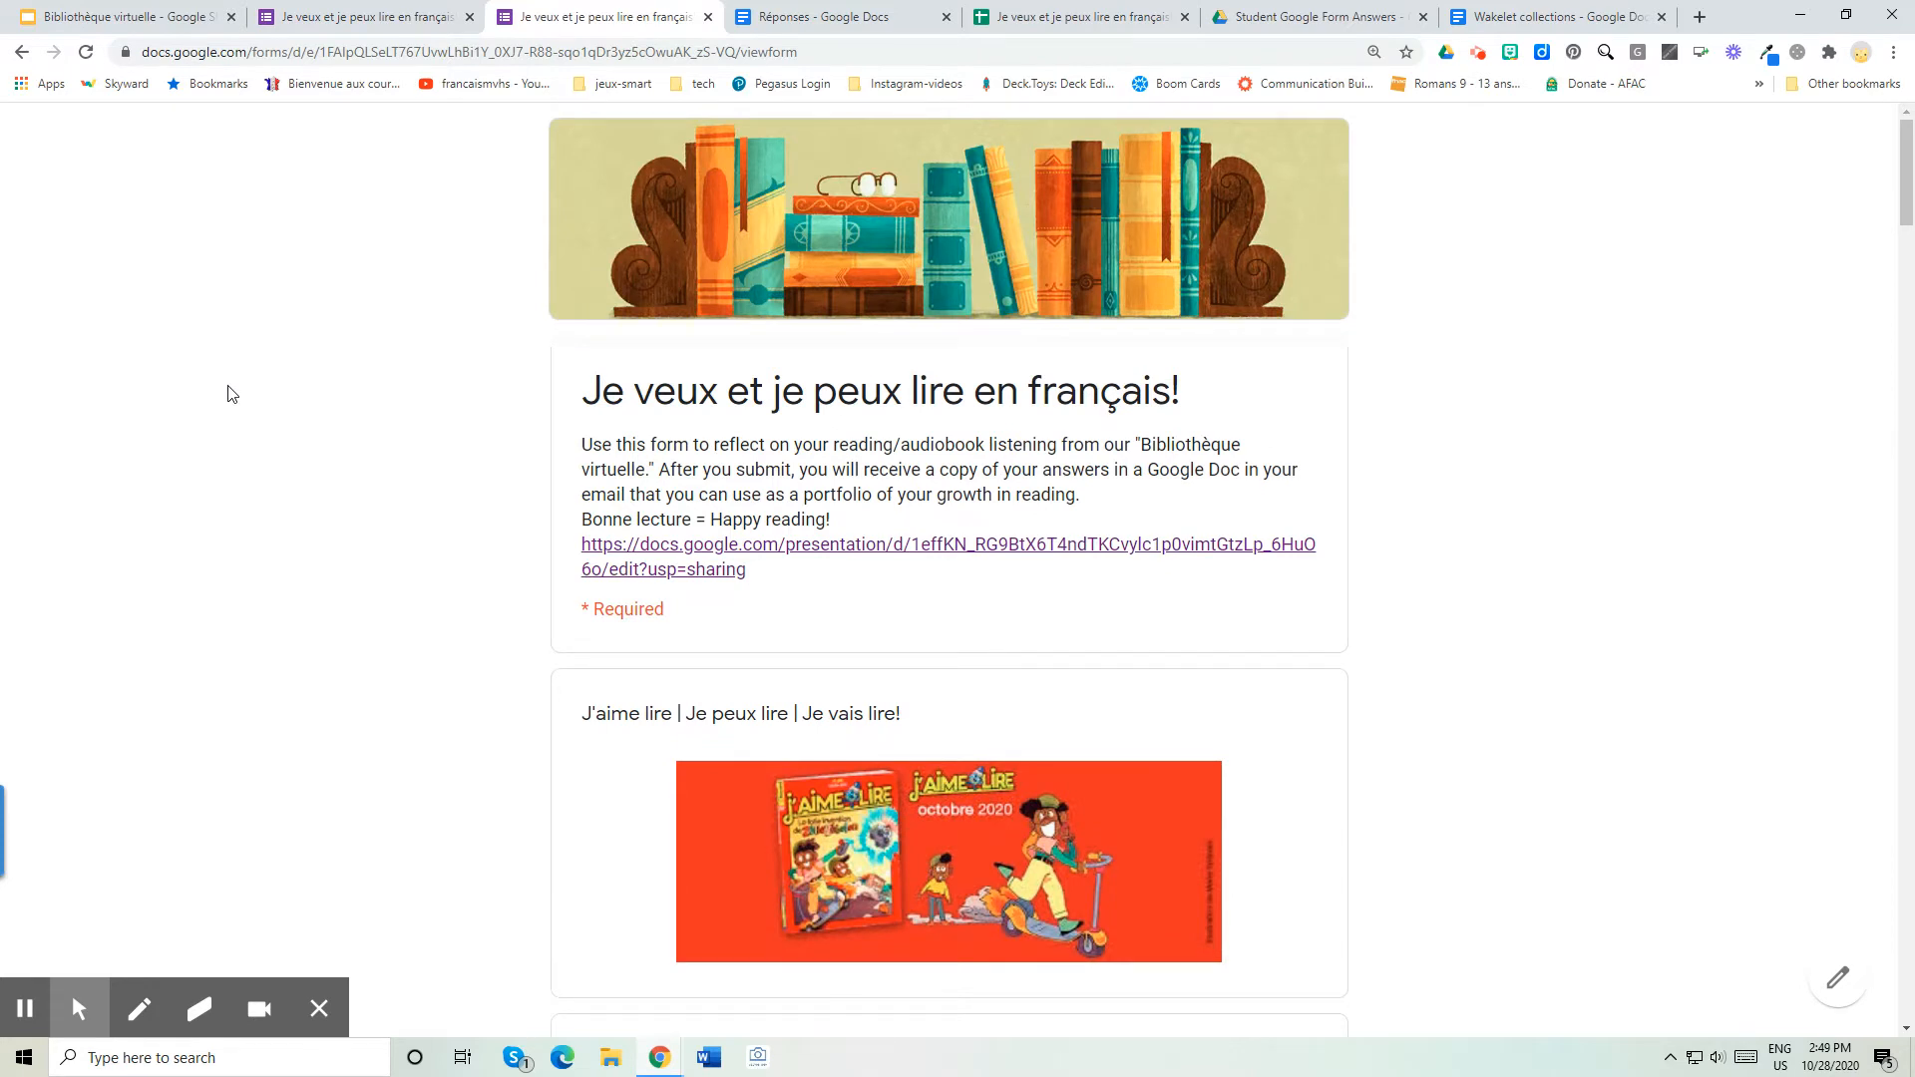
pyautogui.scroll(-5, 229, 394)
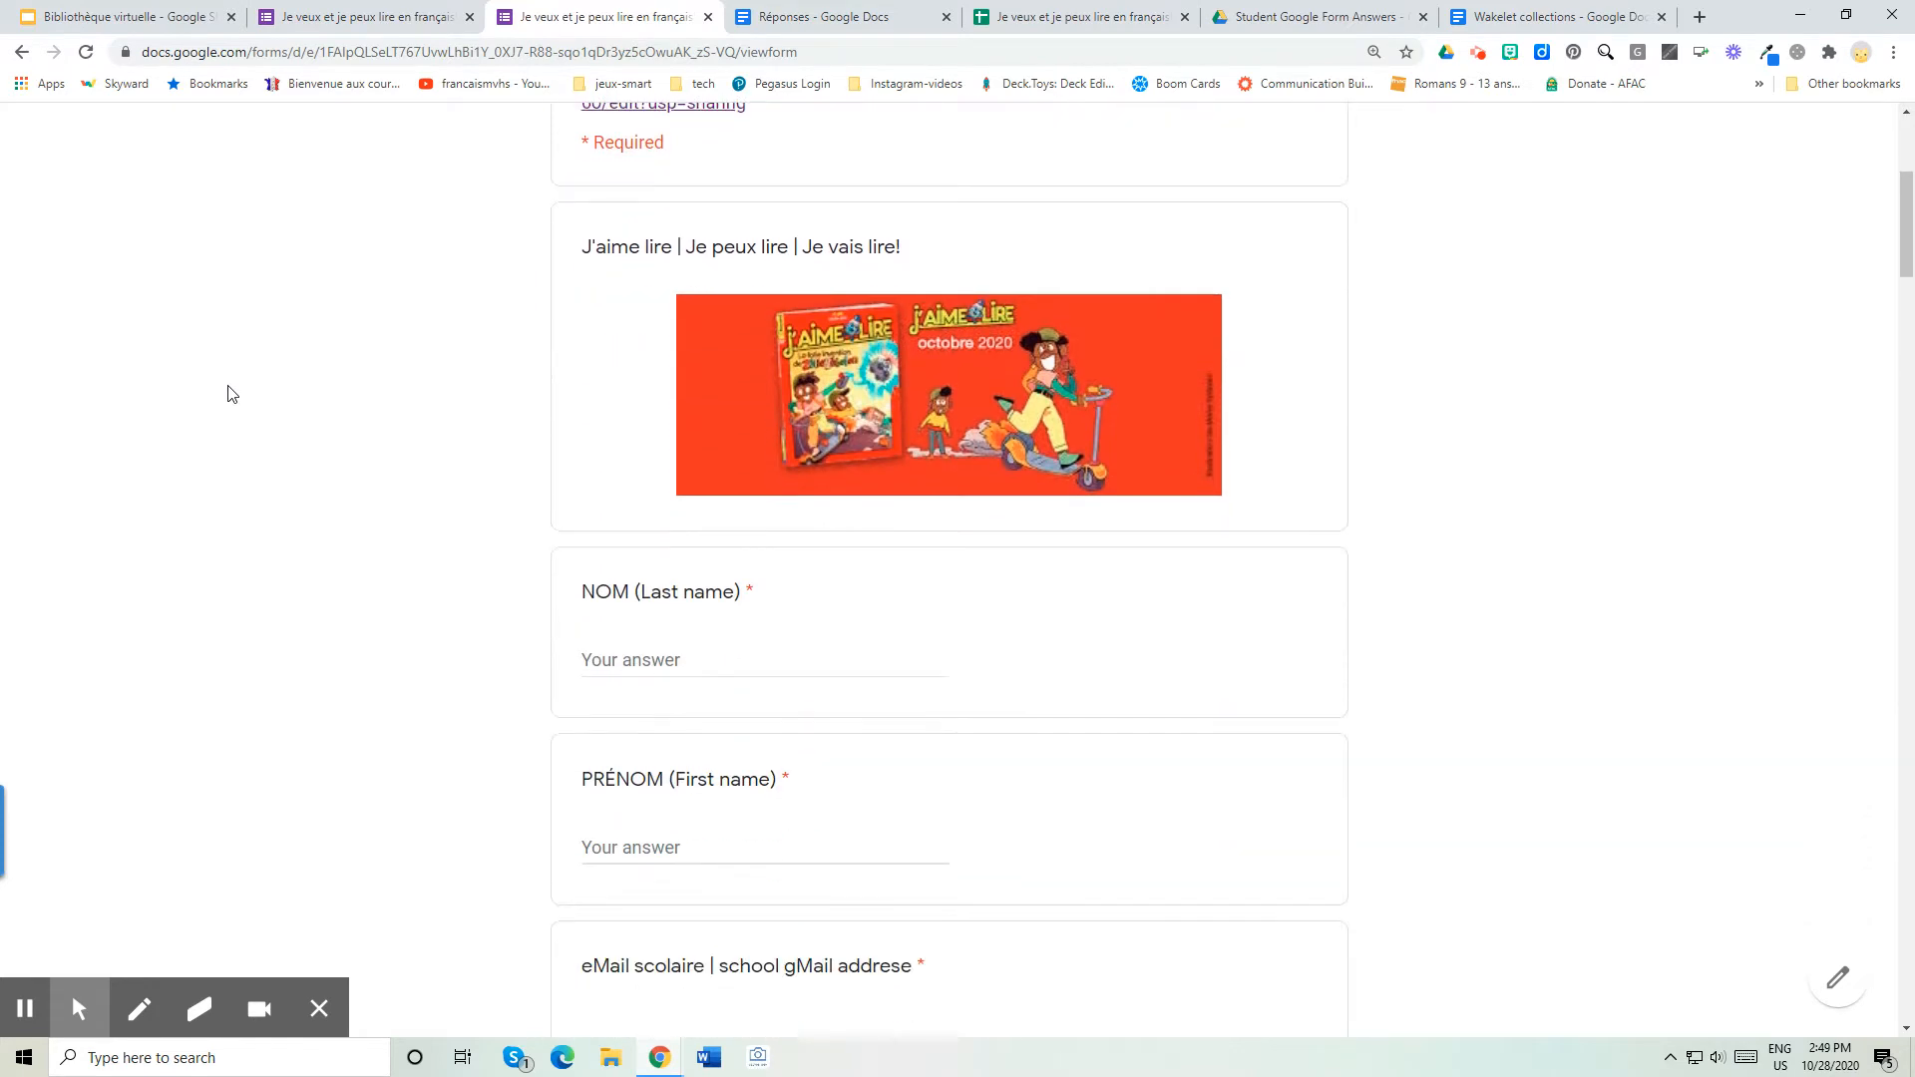
pyautogui.scroll(-4, 230, 394)
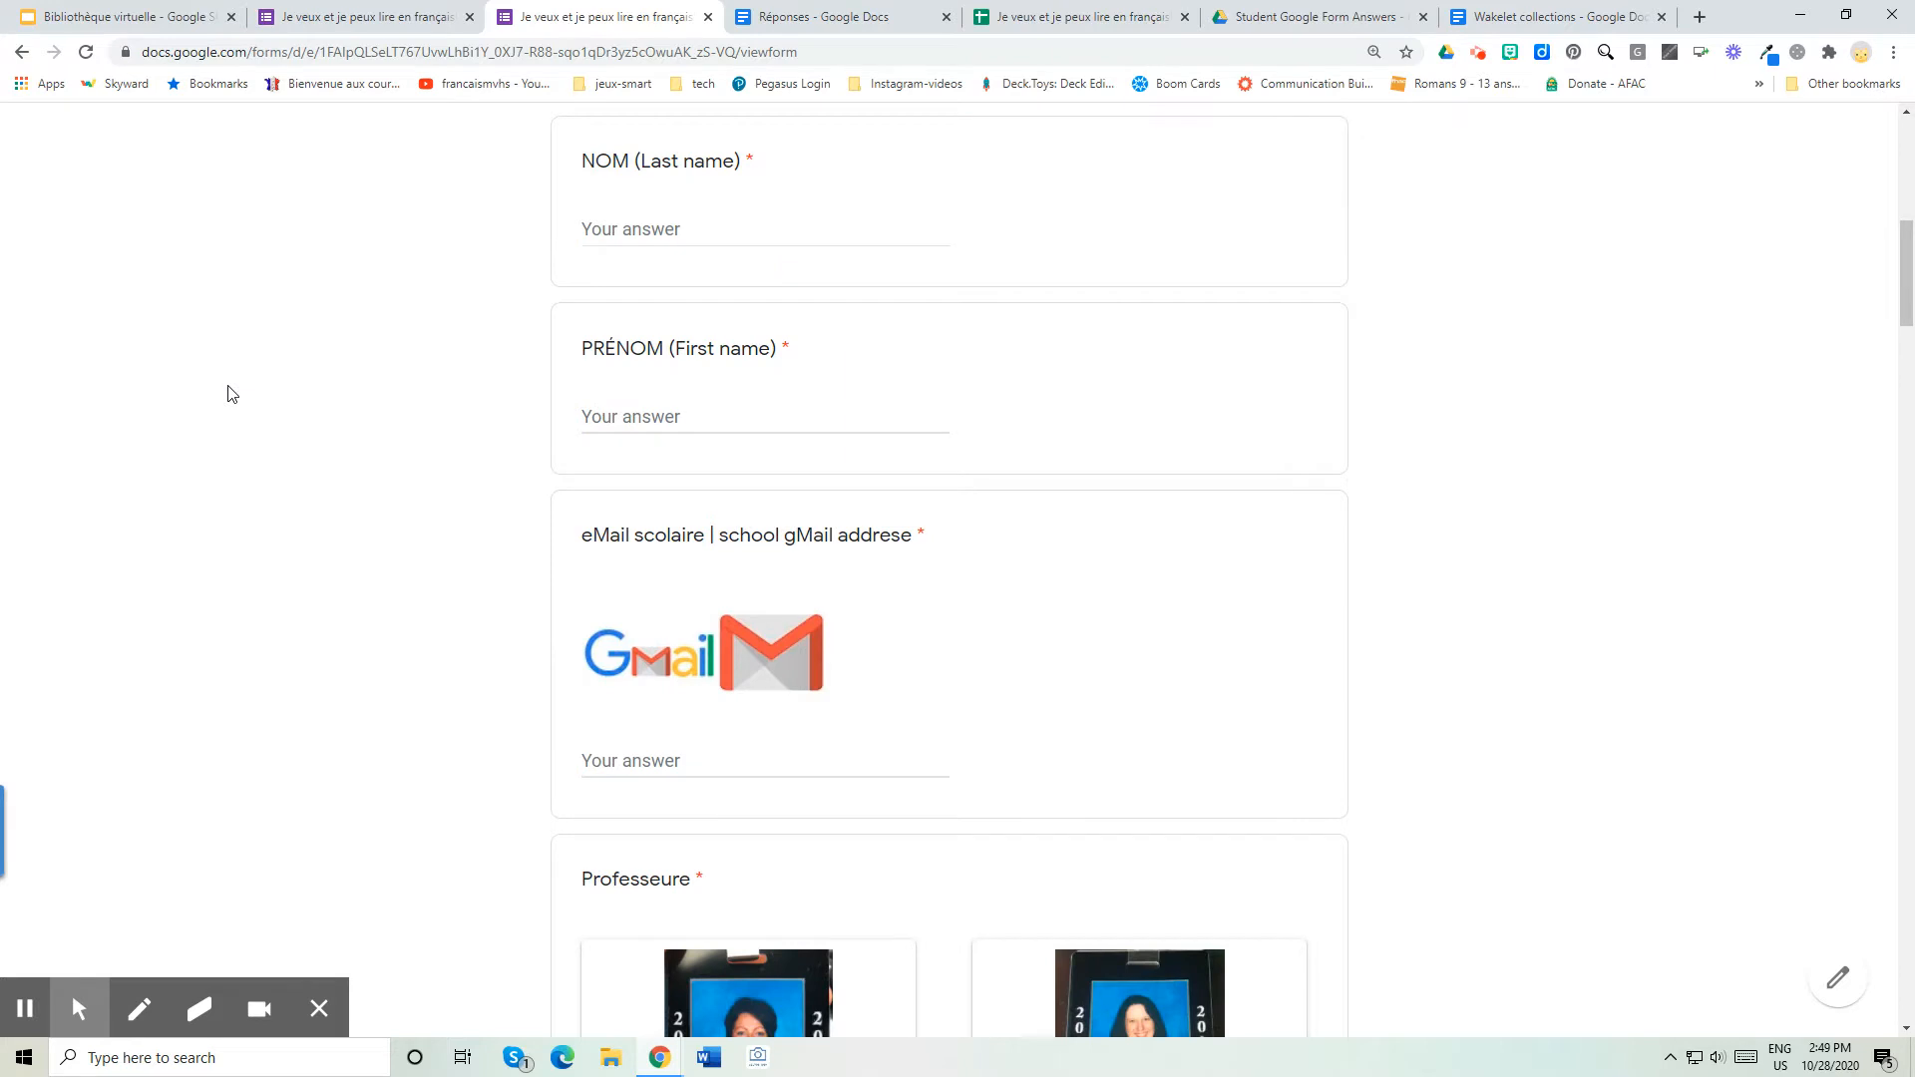
pyautogui.scroll(-4, 698, 263)
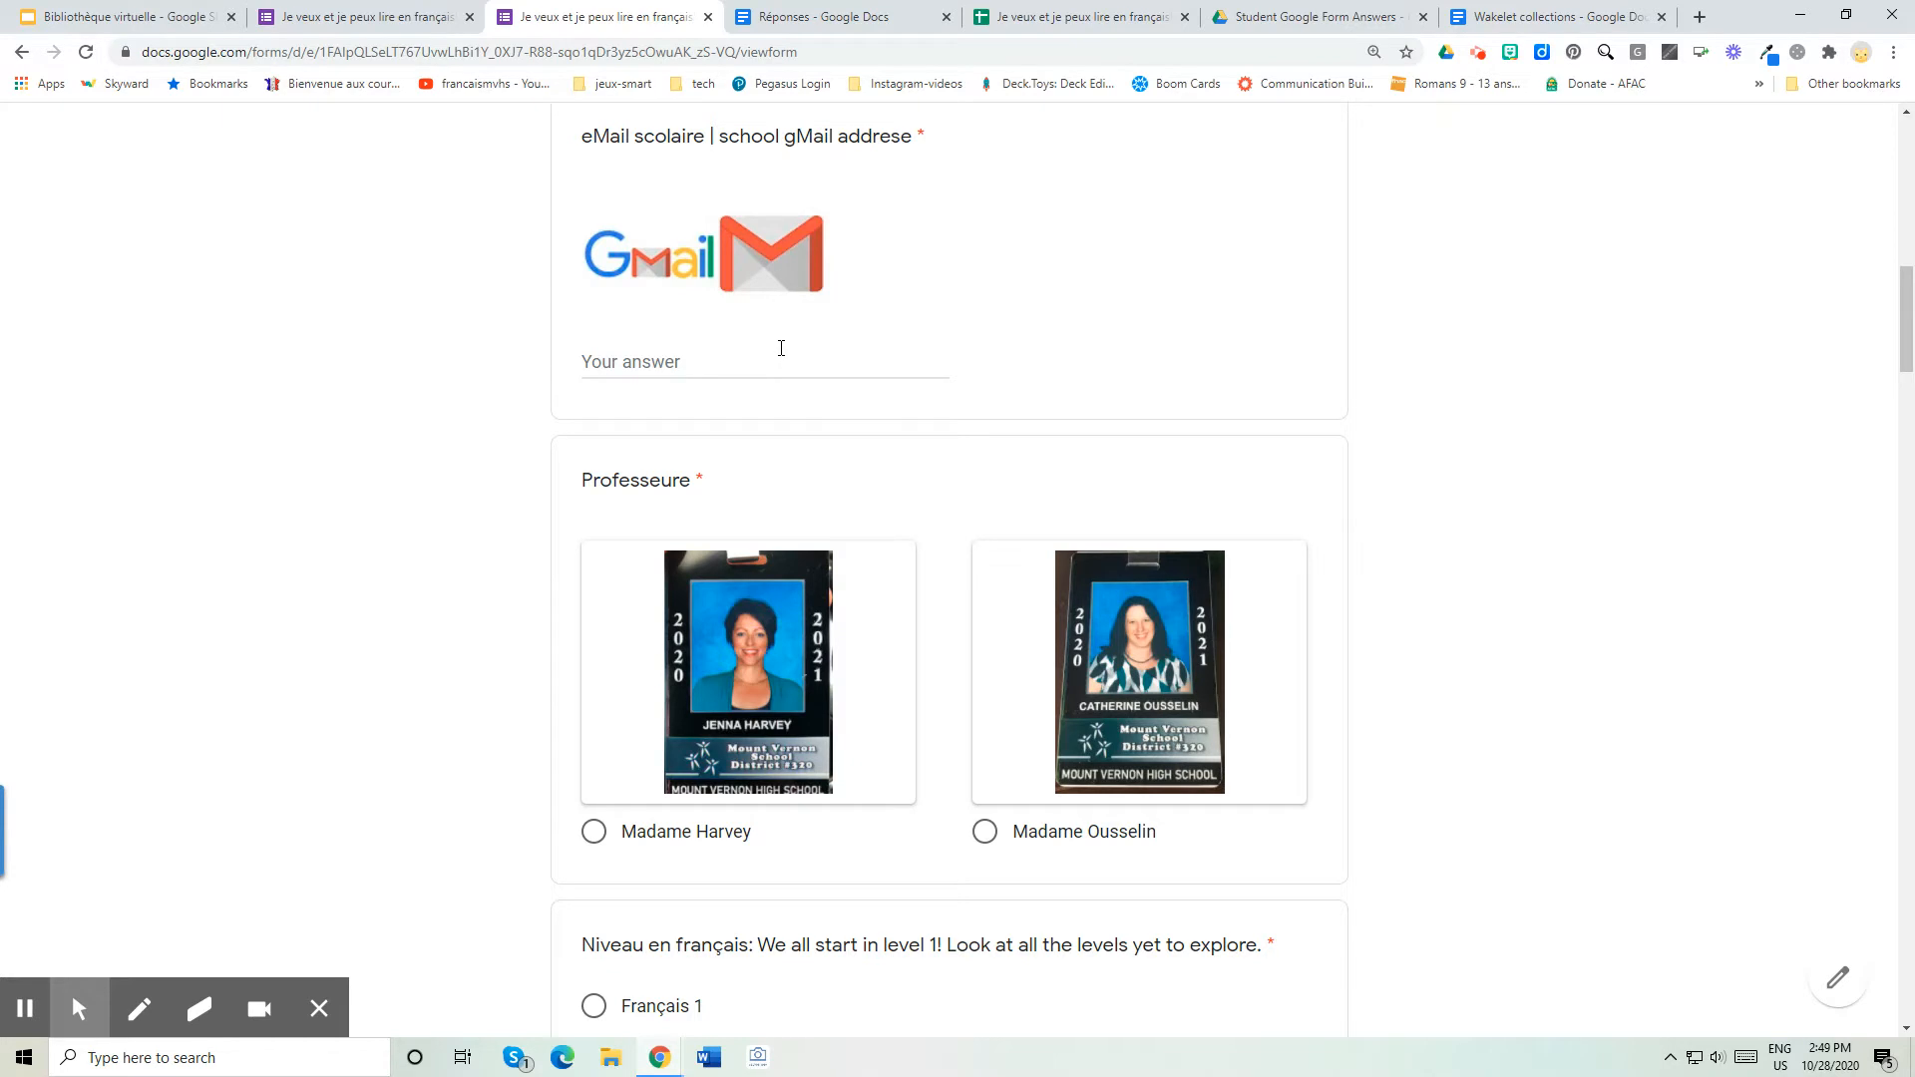
pyautogui.scroll(-3, 780, 349)
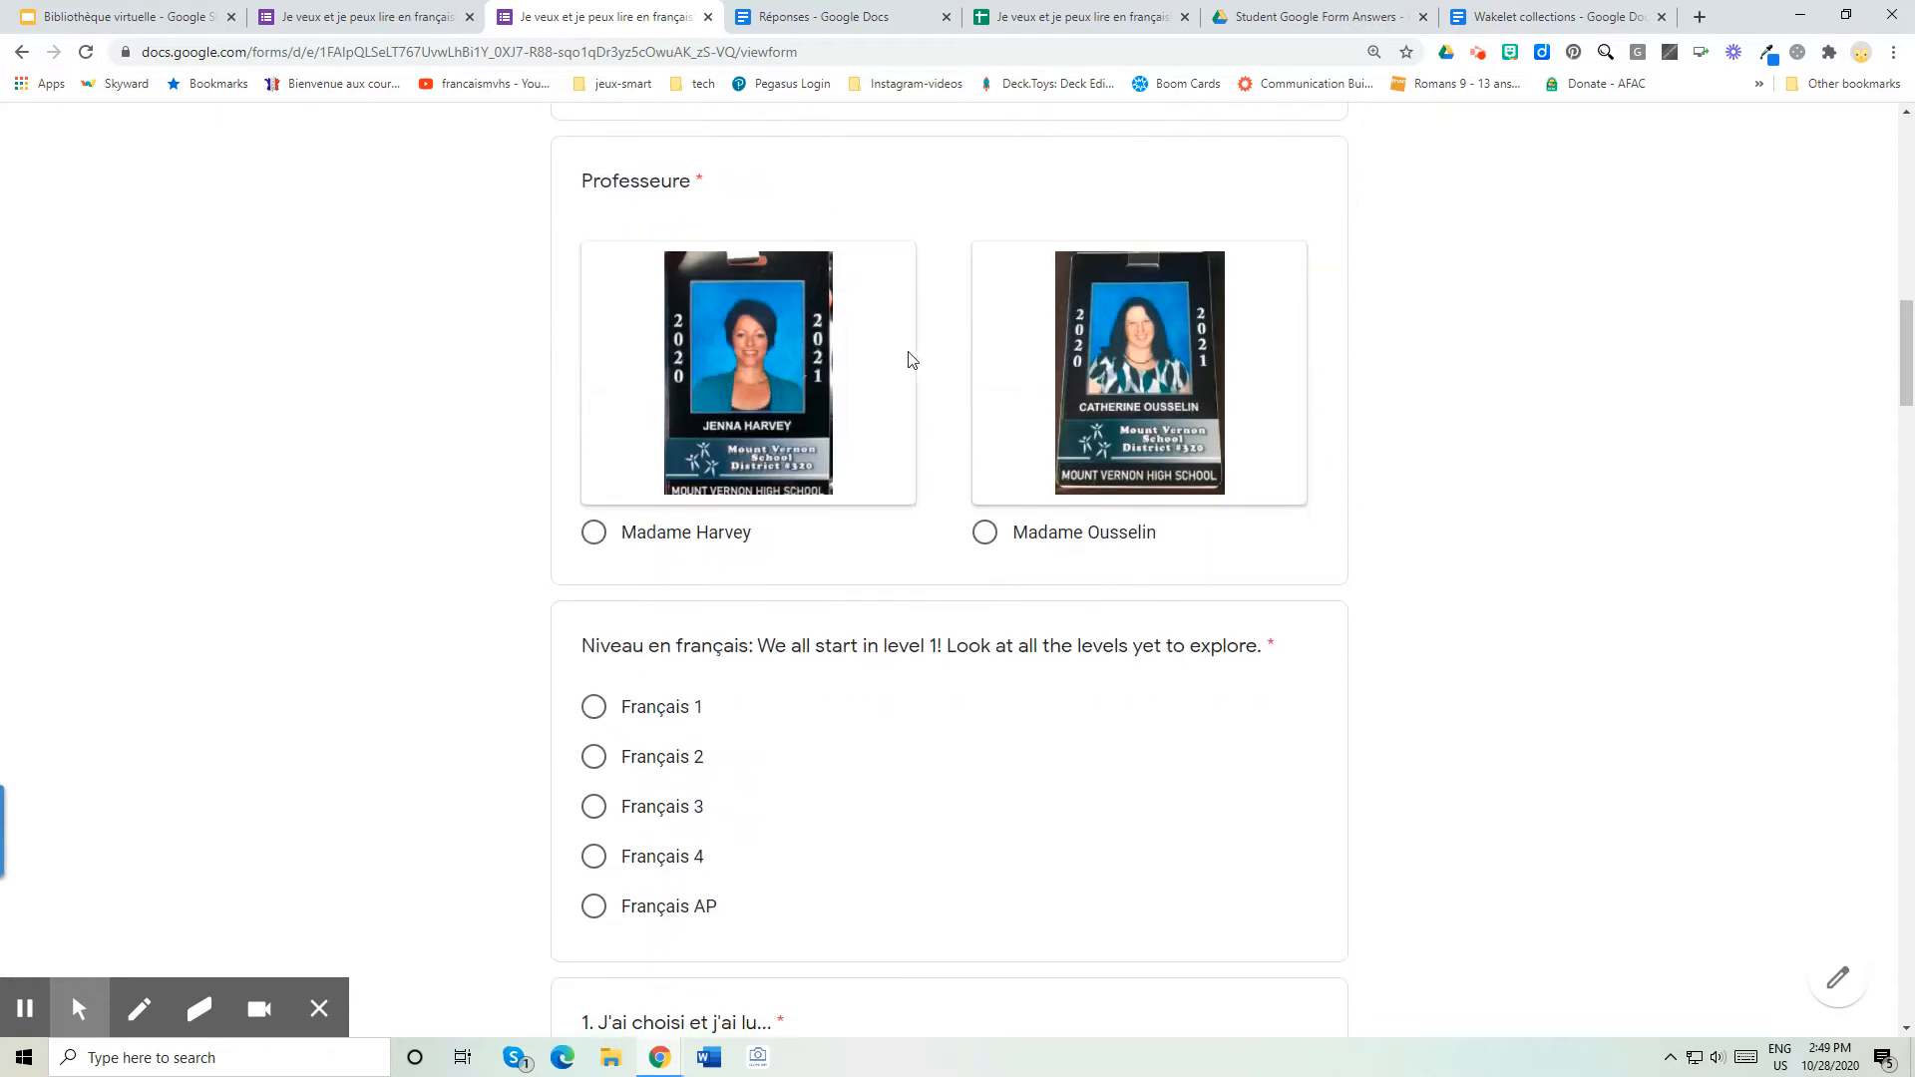
pyautogui.scroll(-5, 555, 372)
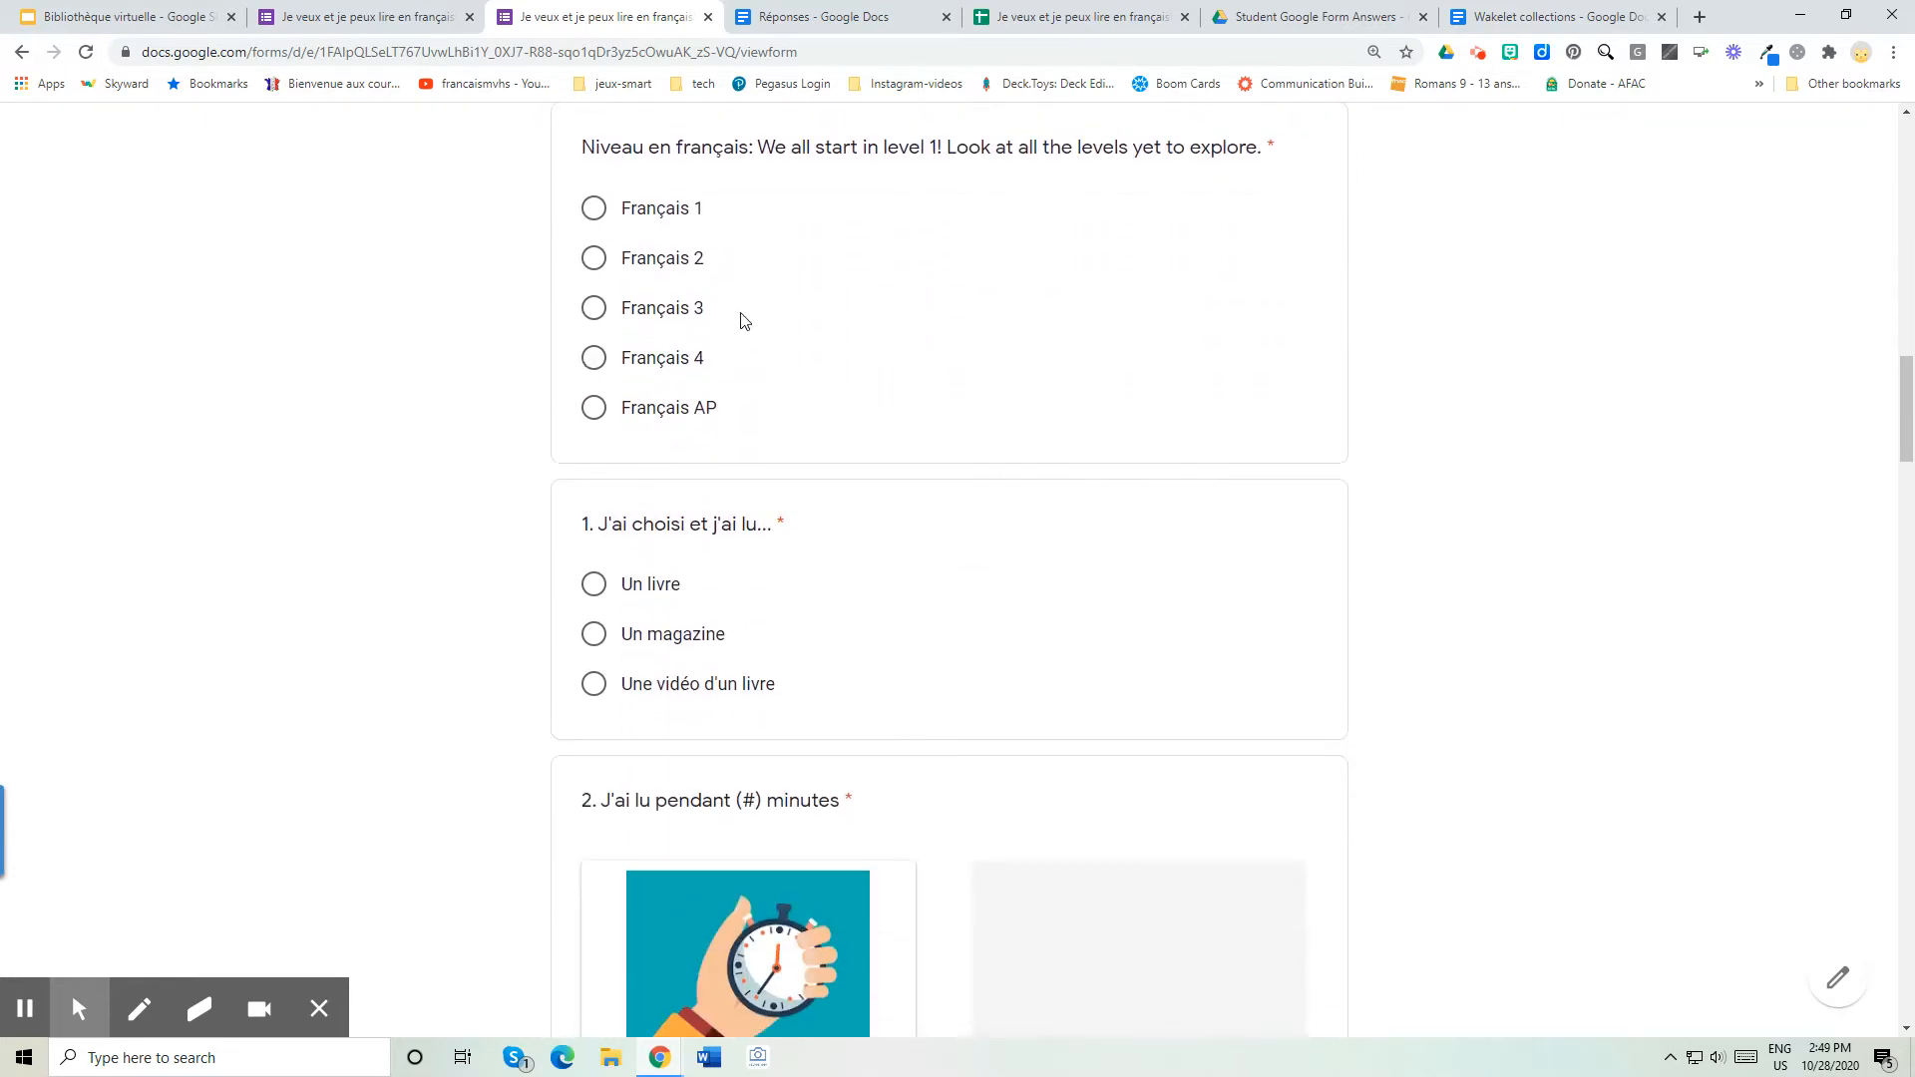
pyautogui.scroll(-3, 741, 319)
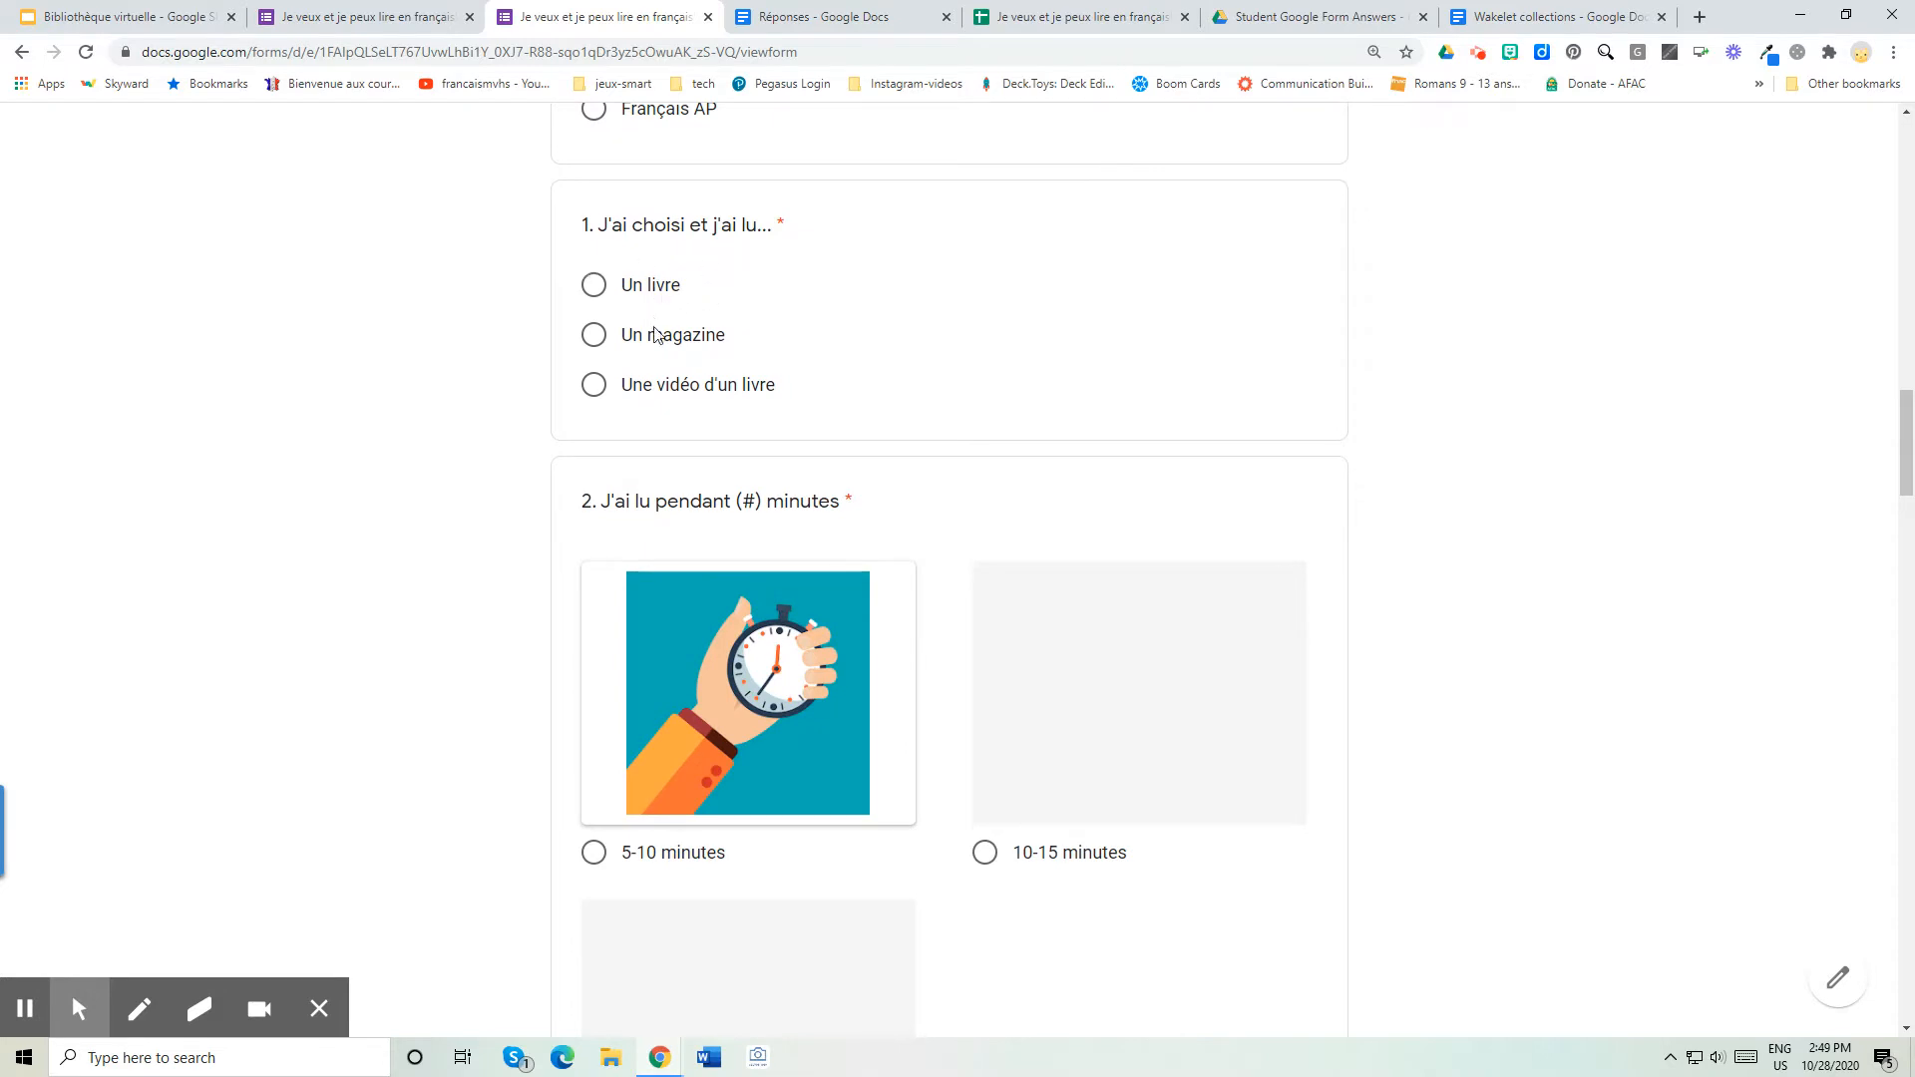
pyautogui.scroll(-5, 379, 468)
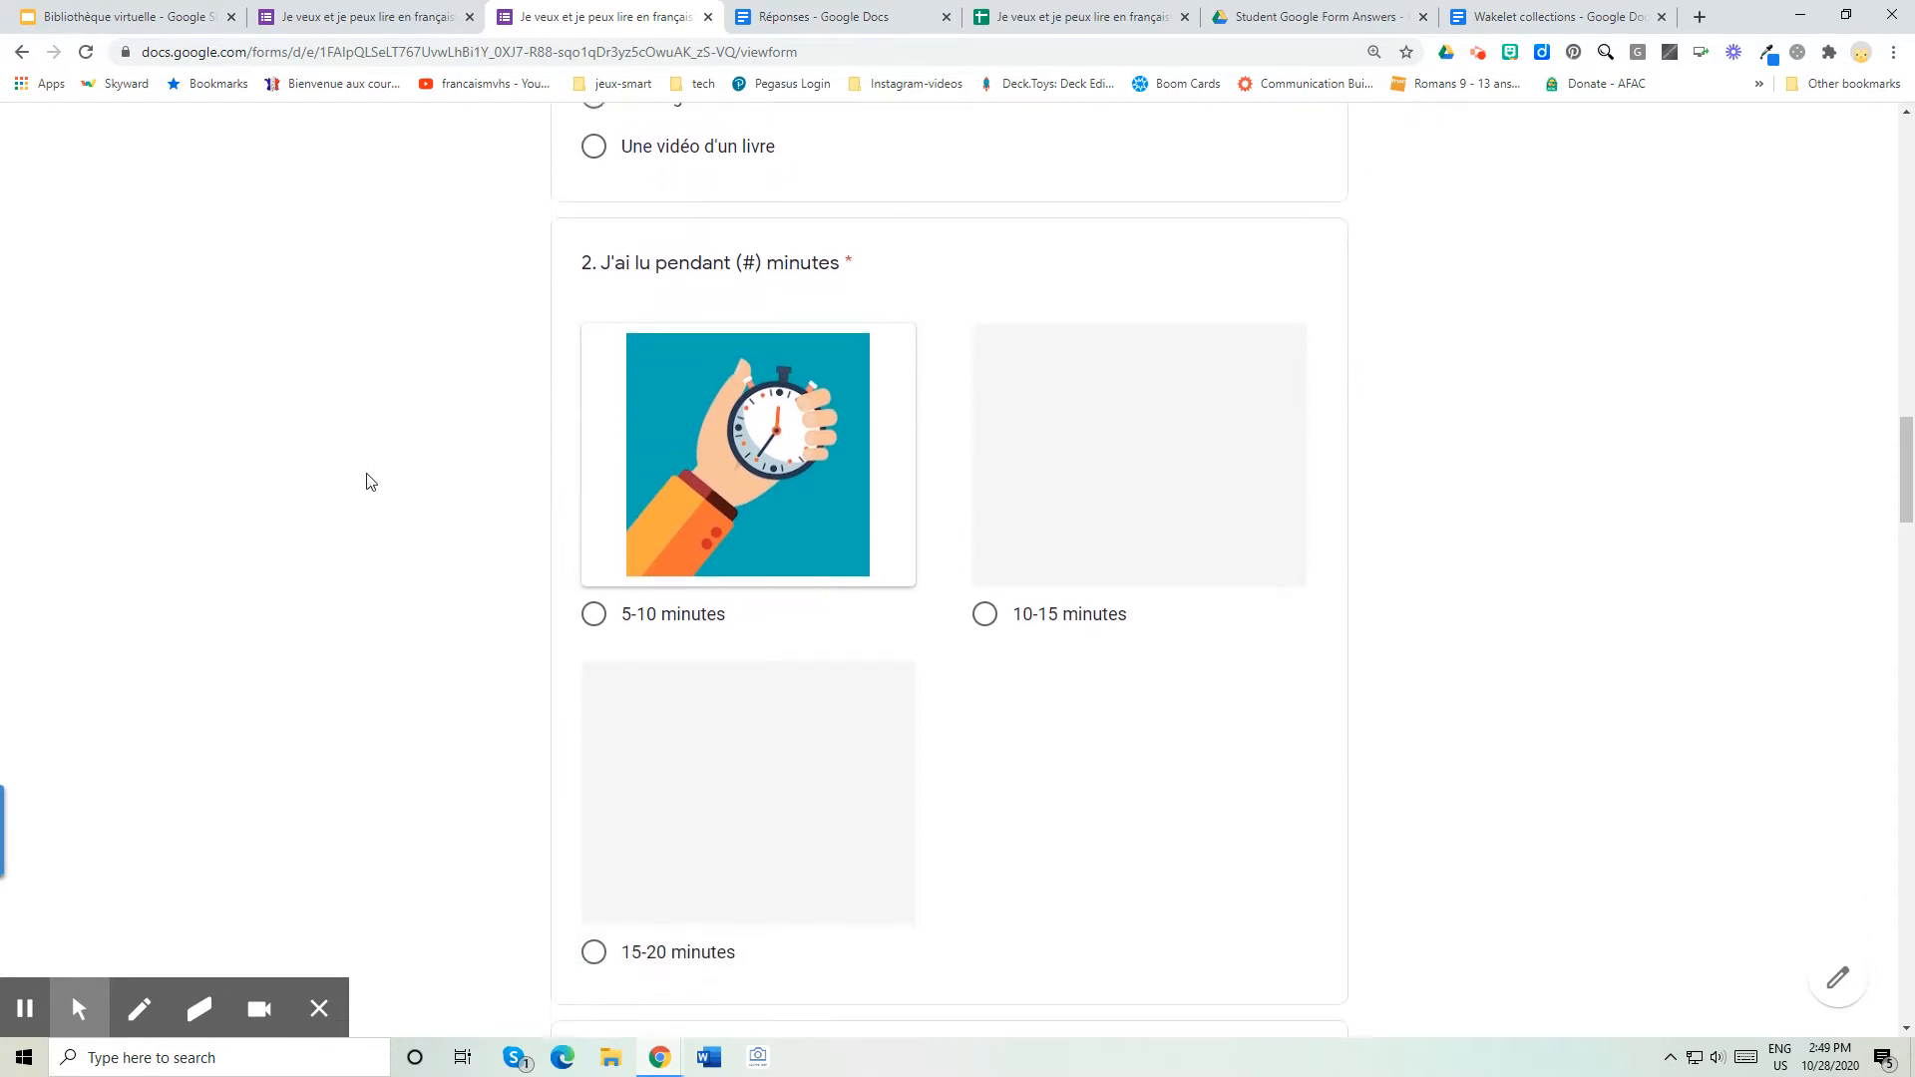
pyautogui.scroll(2, 1247, 444)
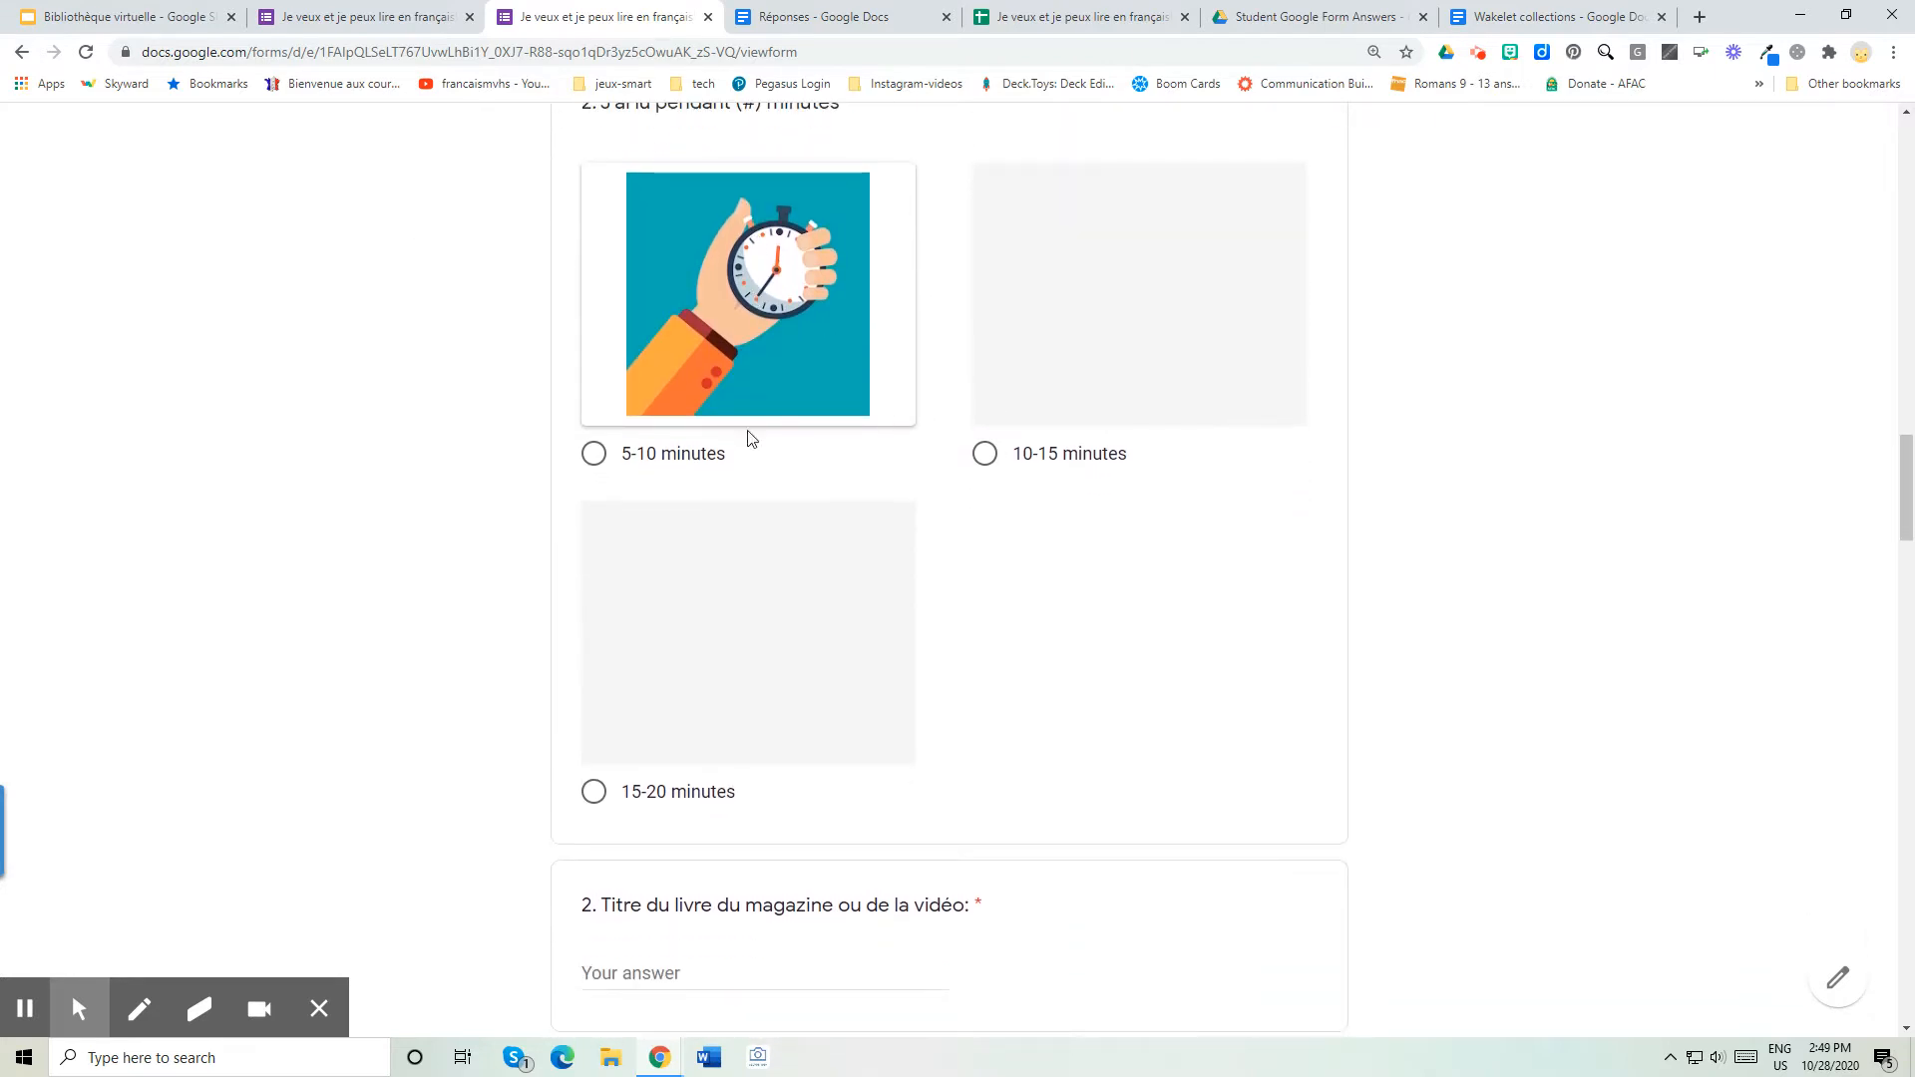
# Step: Examine the form's remaining questions, from the title and main ideas through the confidence scale, recommendation, checkboxes and teacher comments
pyautogui.scroll(-5, 521, 464)
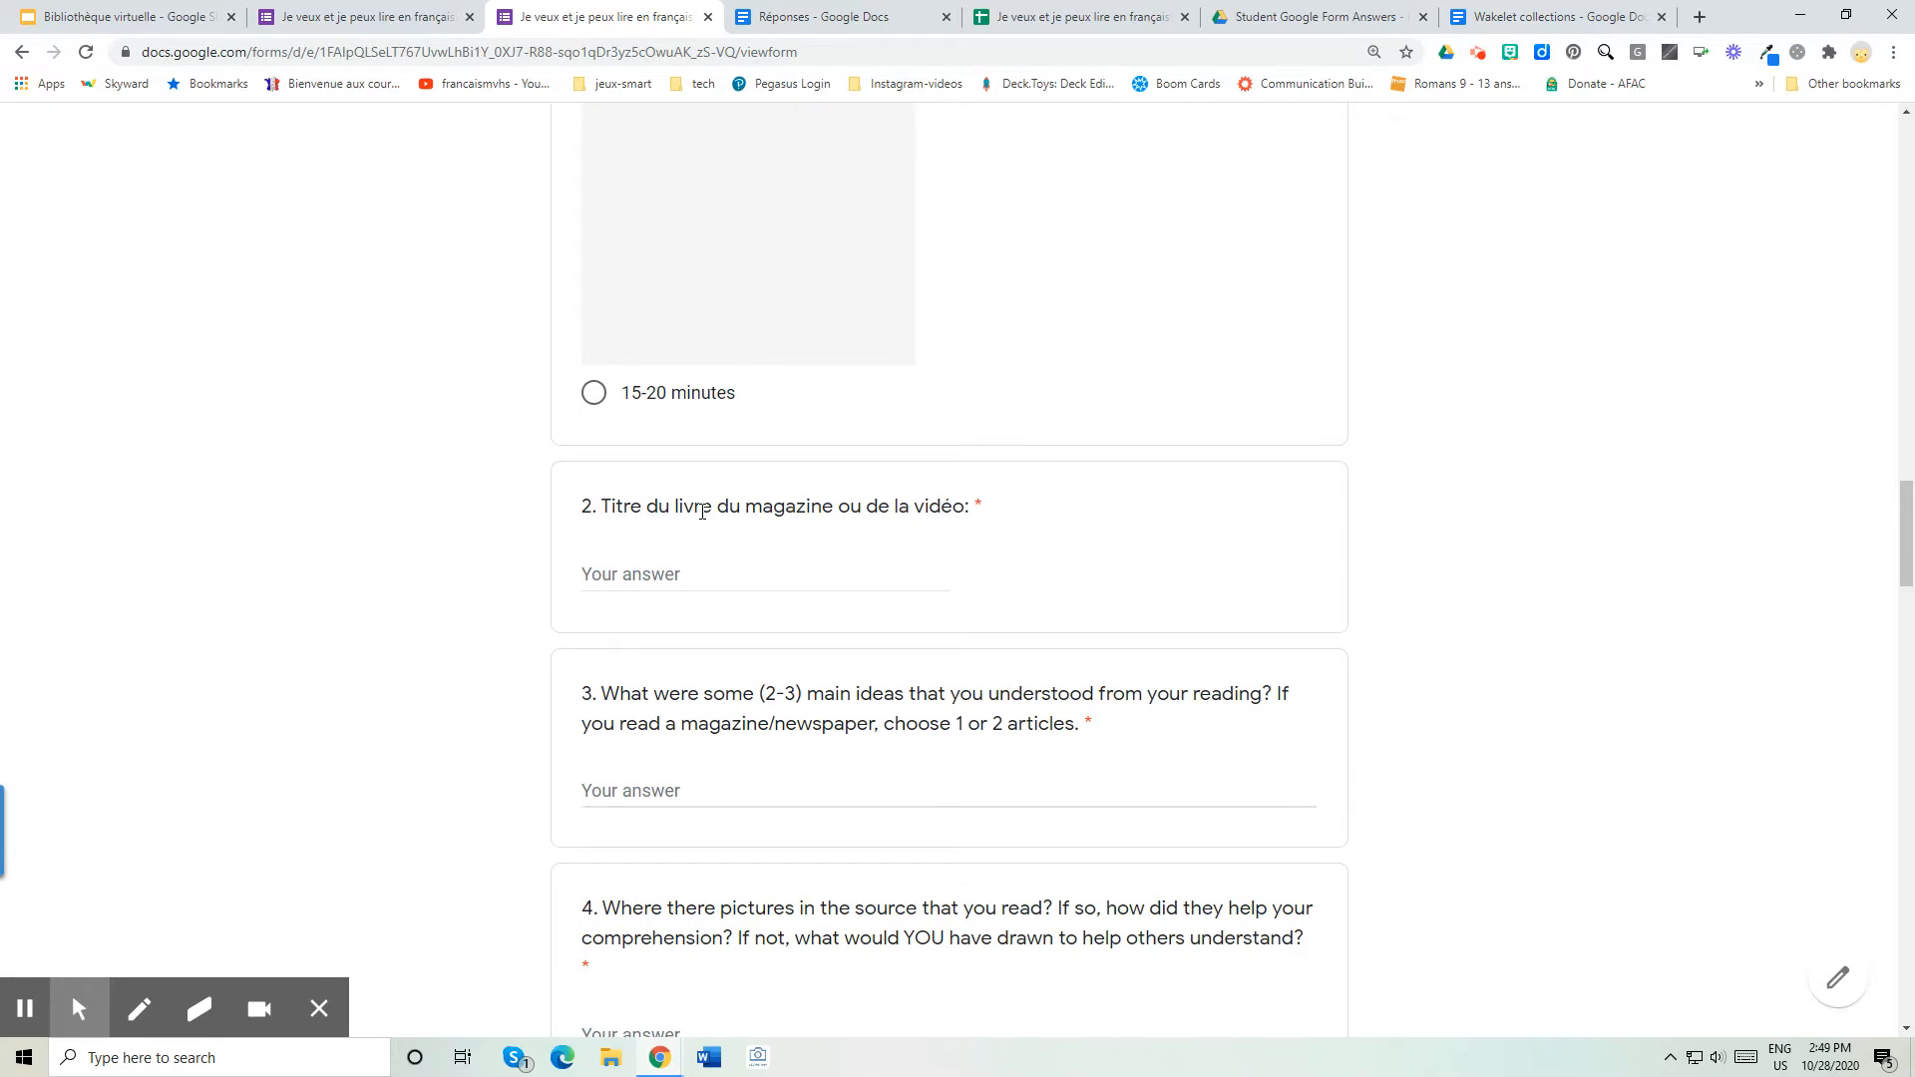
pyautogui.scroll(-3, 702, 510)
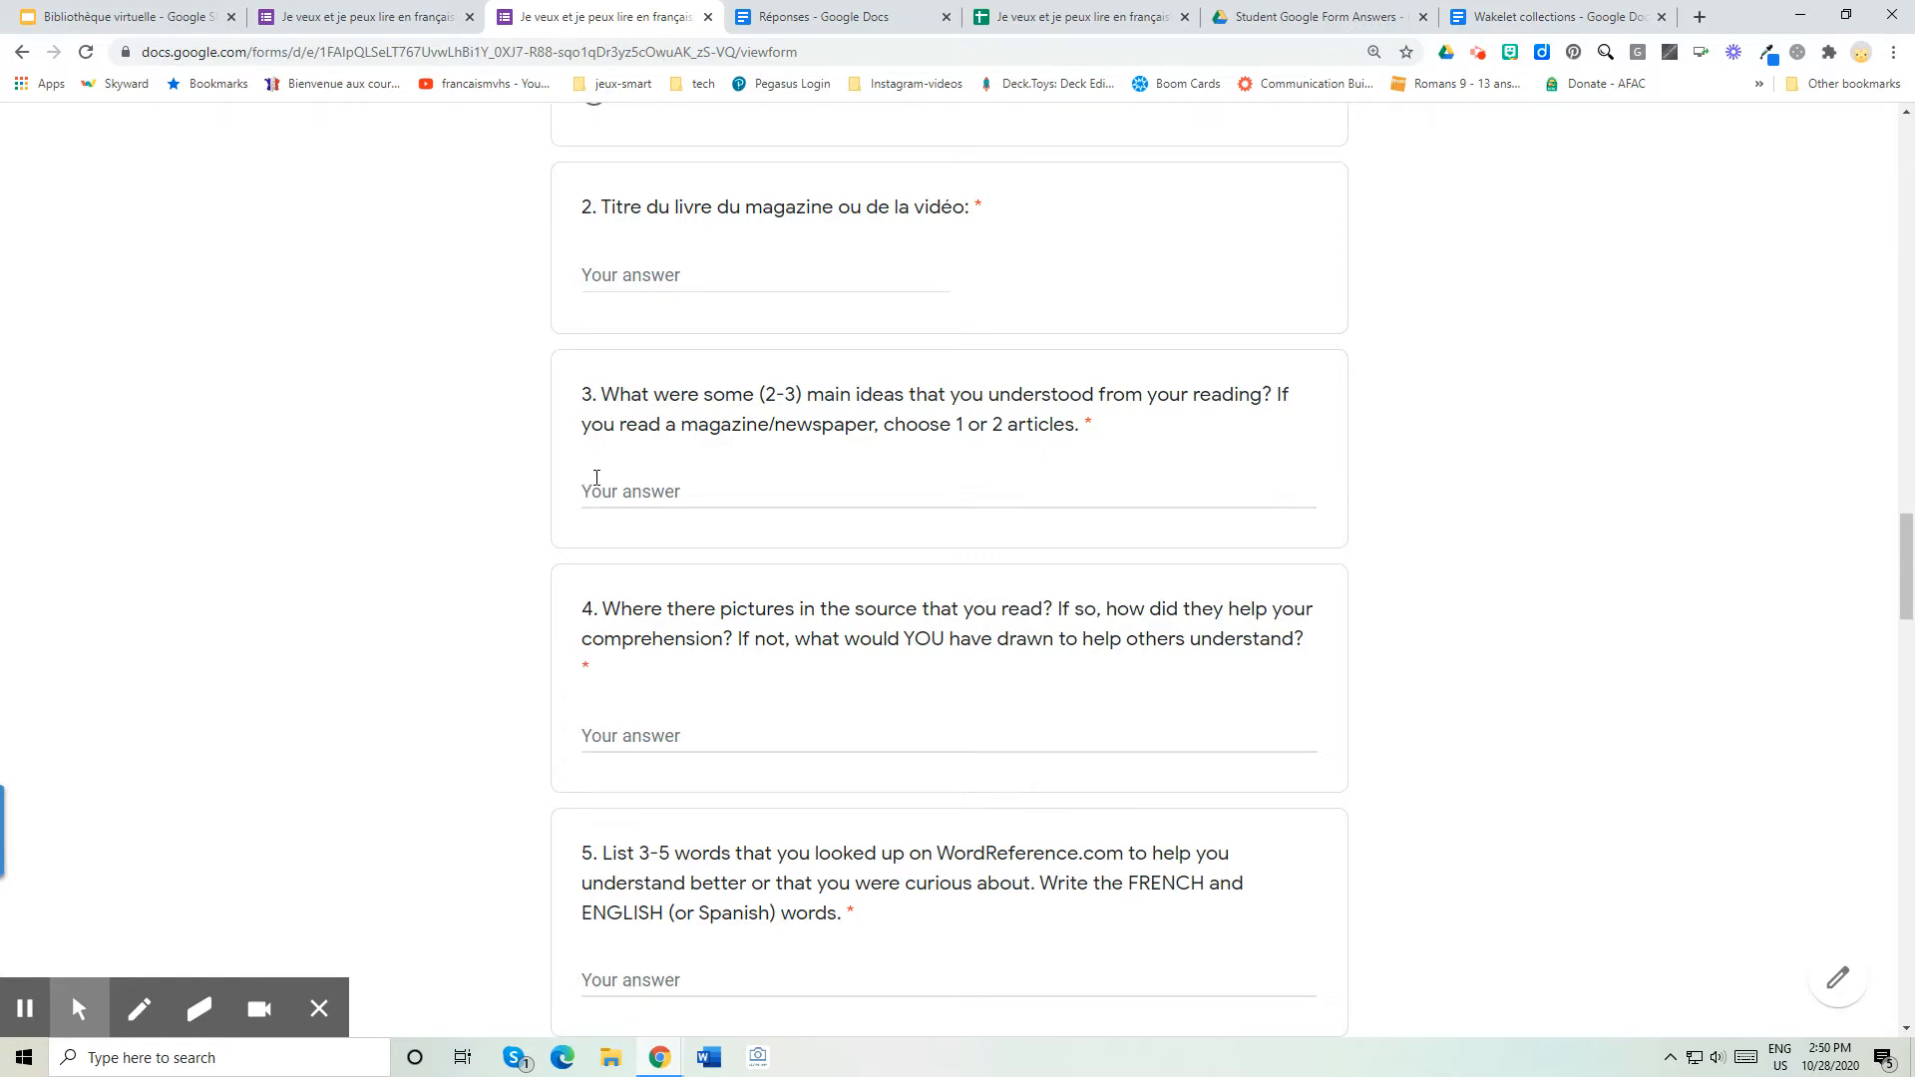
pyautogui.scroll(-2, 658, 477)
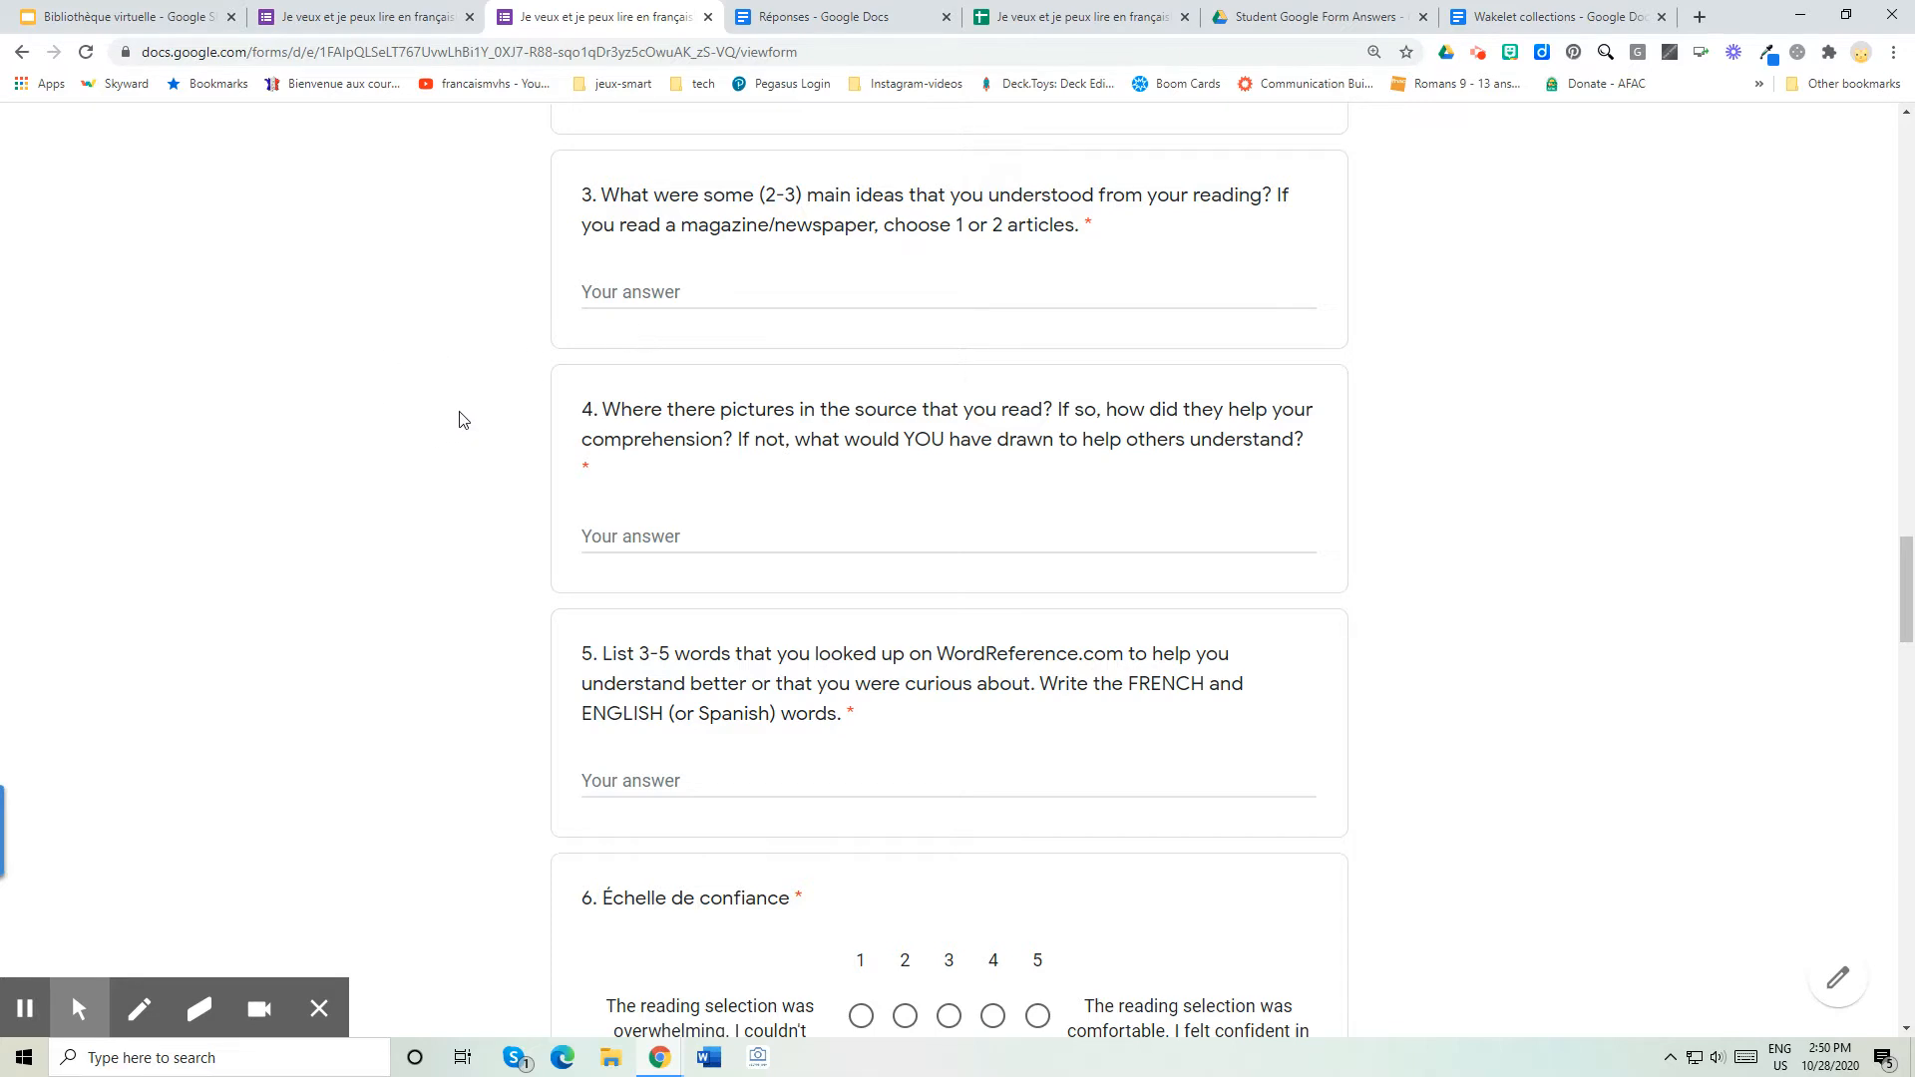
pyautogui.scroll(-3, 463, 419)
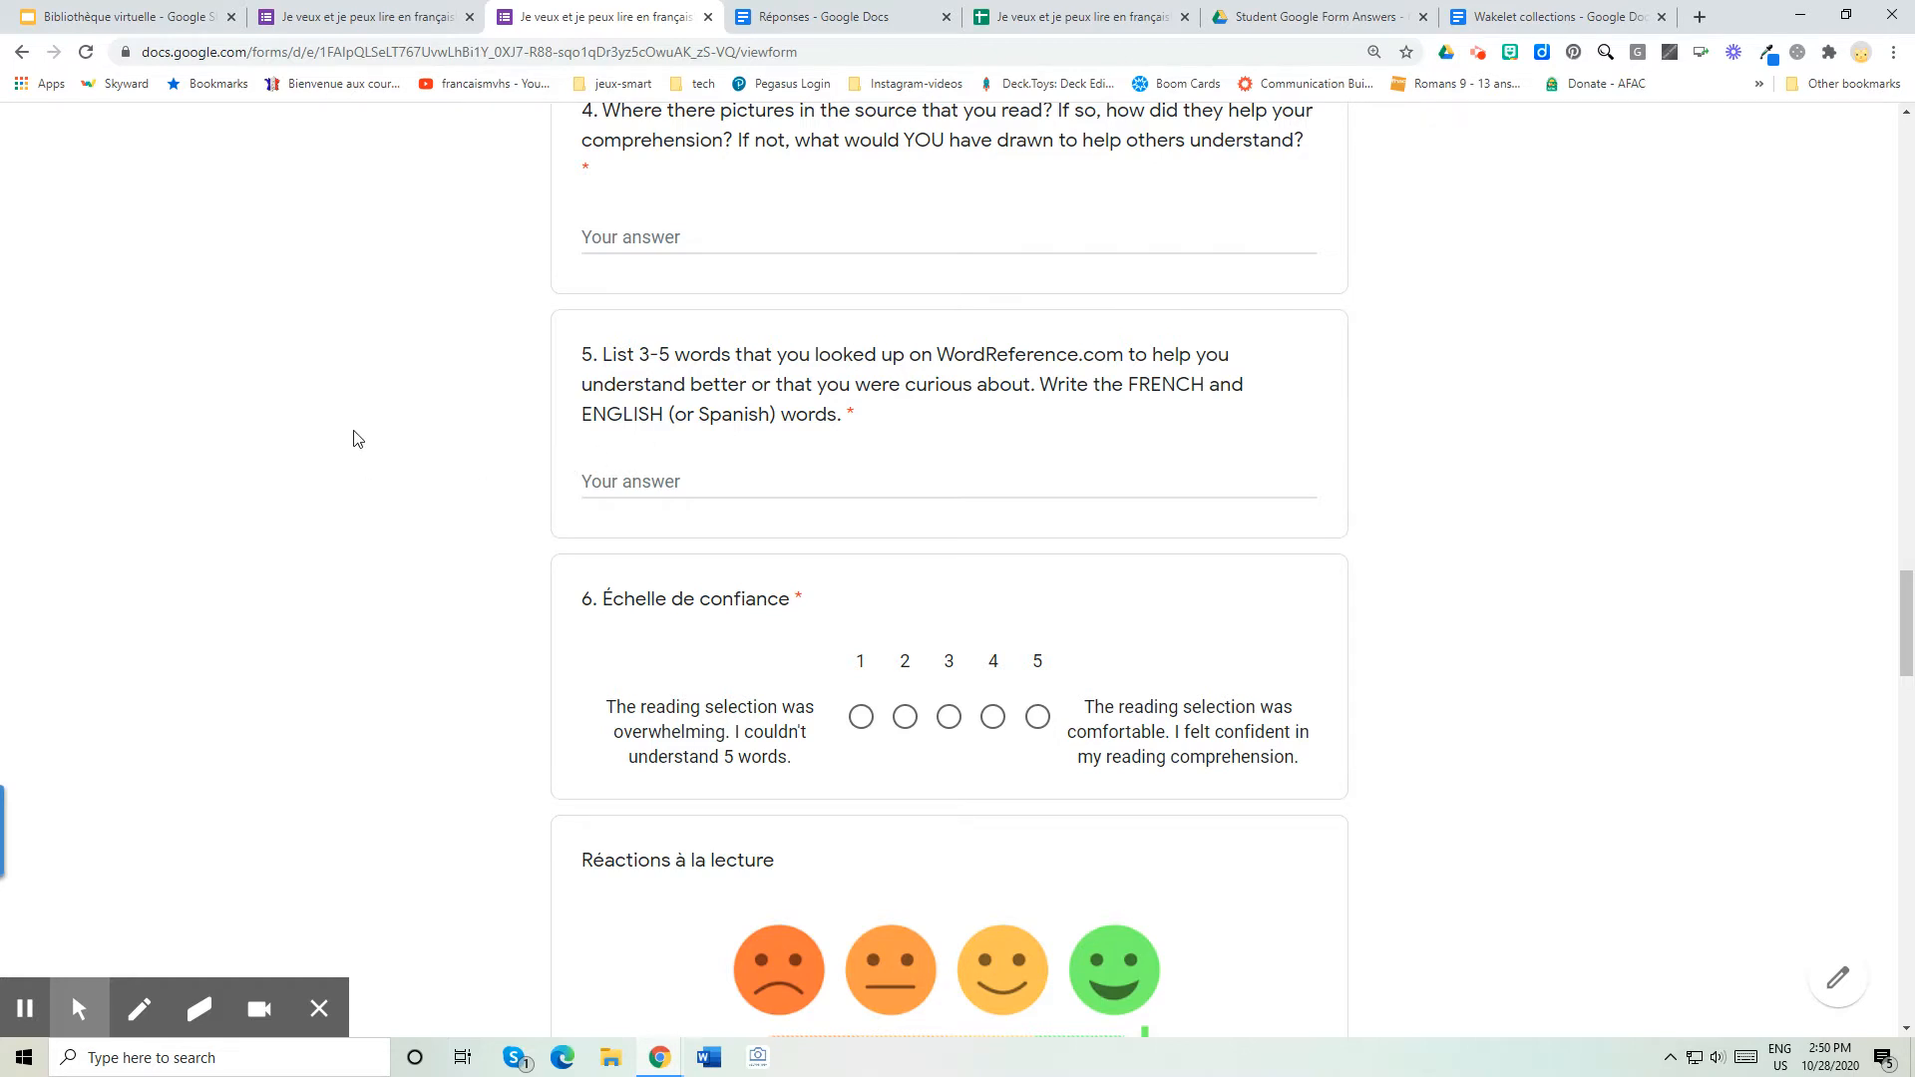
pyautogui.scroll(-4, 357, 439)
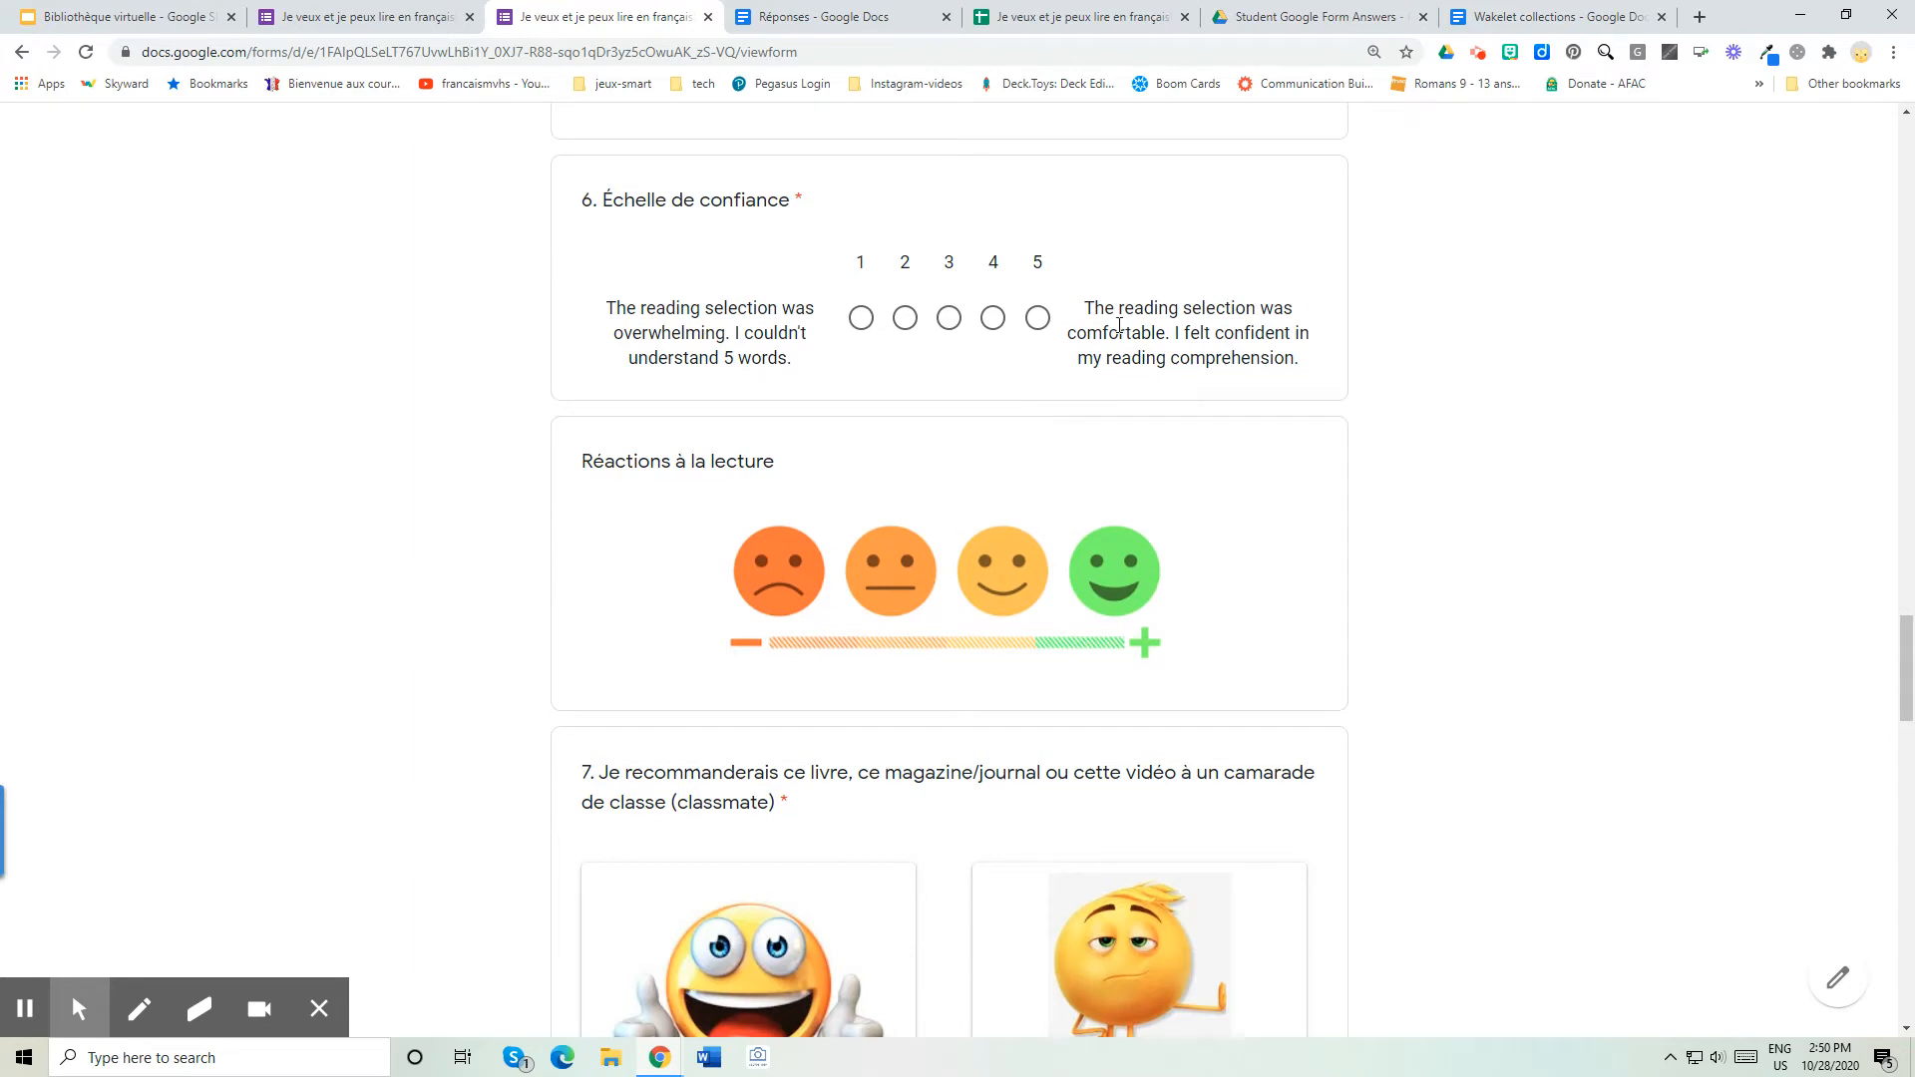
pyautogui.scroll(-6, 1180, 329)
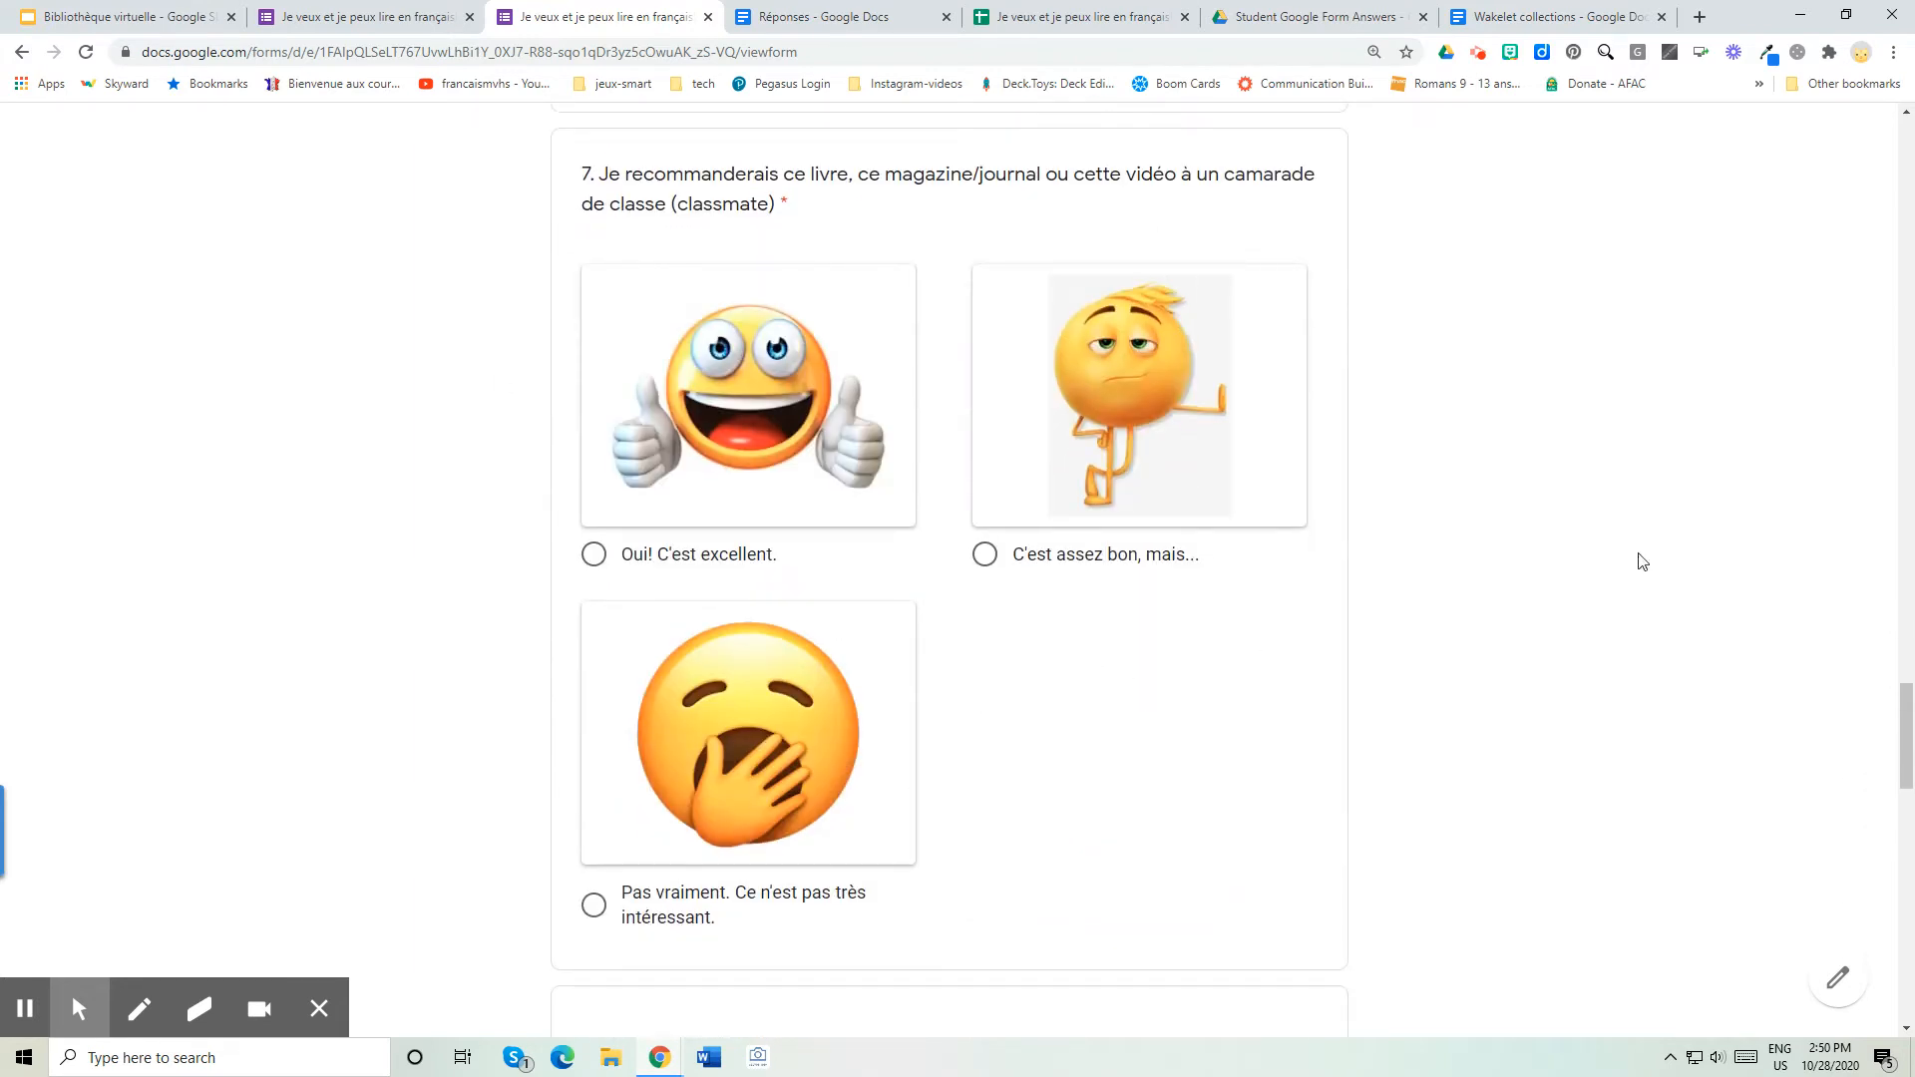
pyautogui.scroll(-1, 1642, 558)
pyautogui.scroll(-10, 1635, 555)
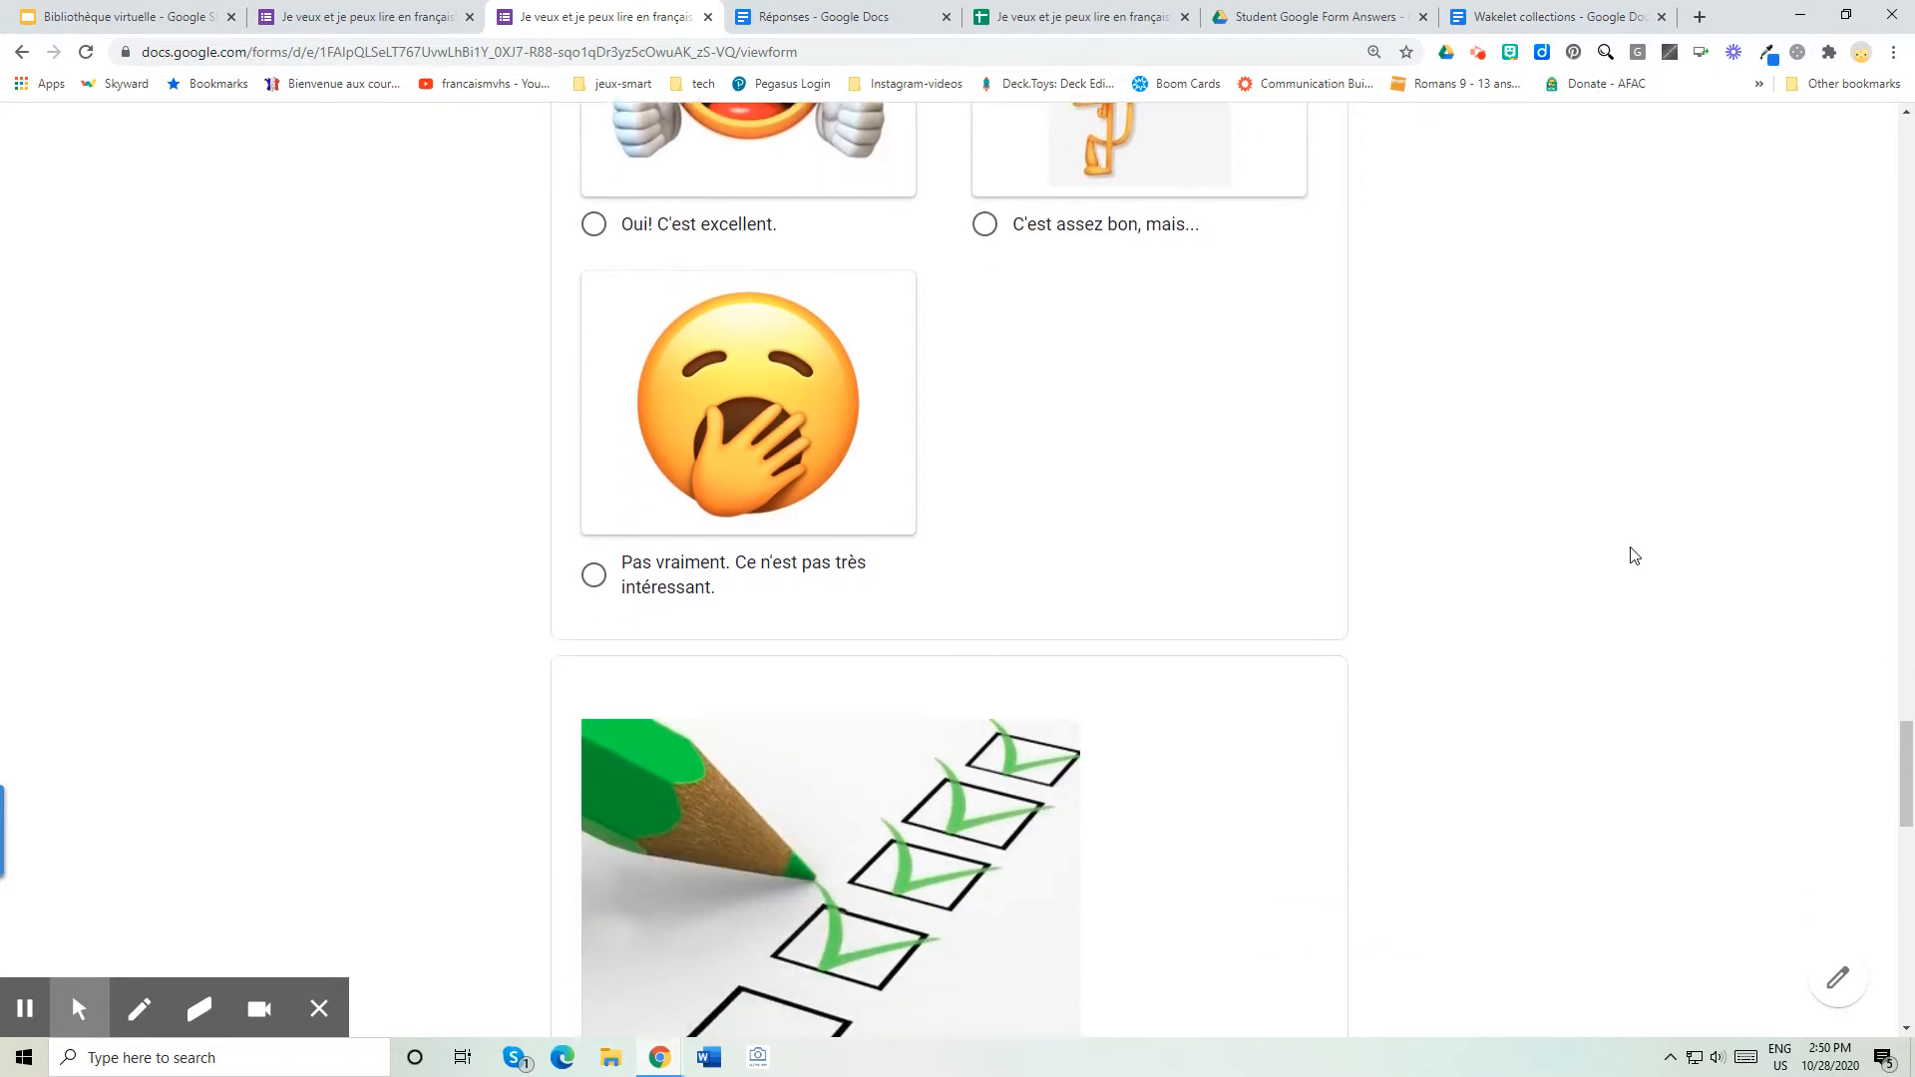
pyautogui.scroll(-2, 1596, 557)
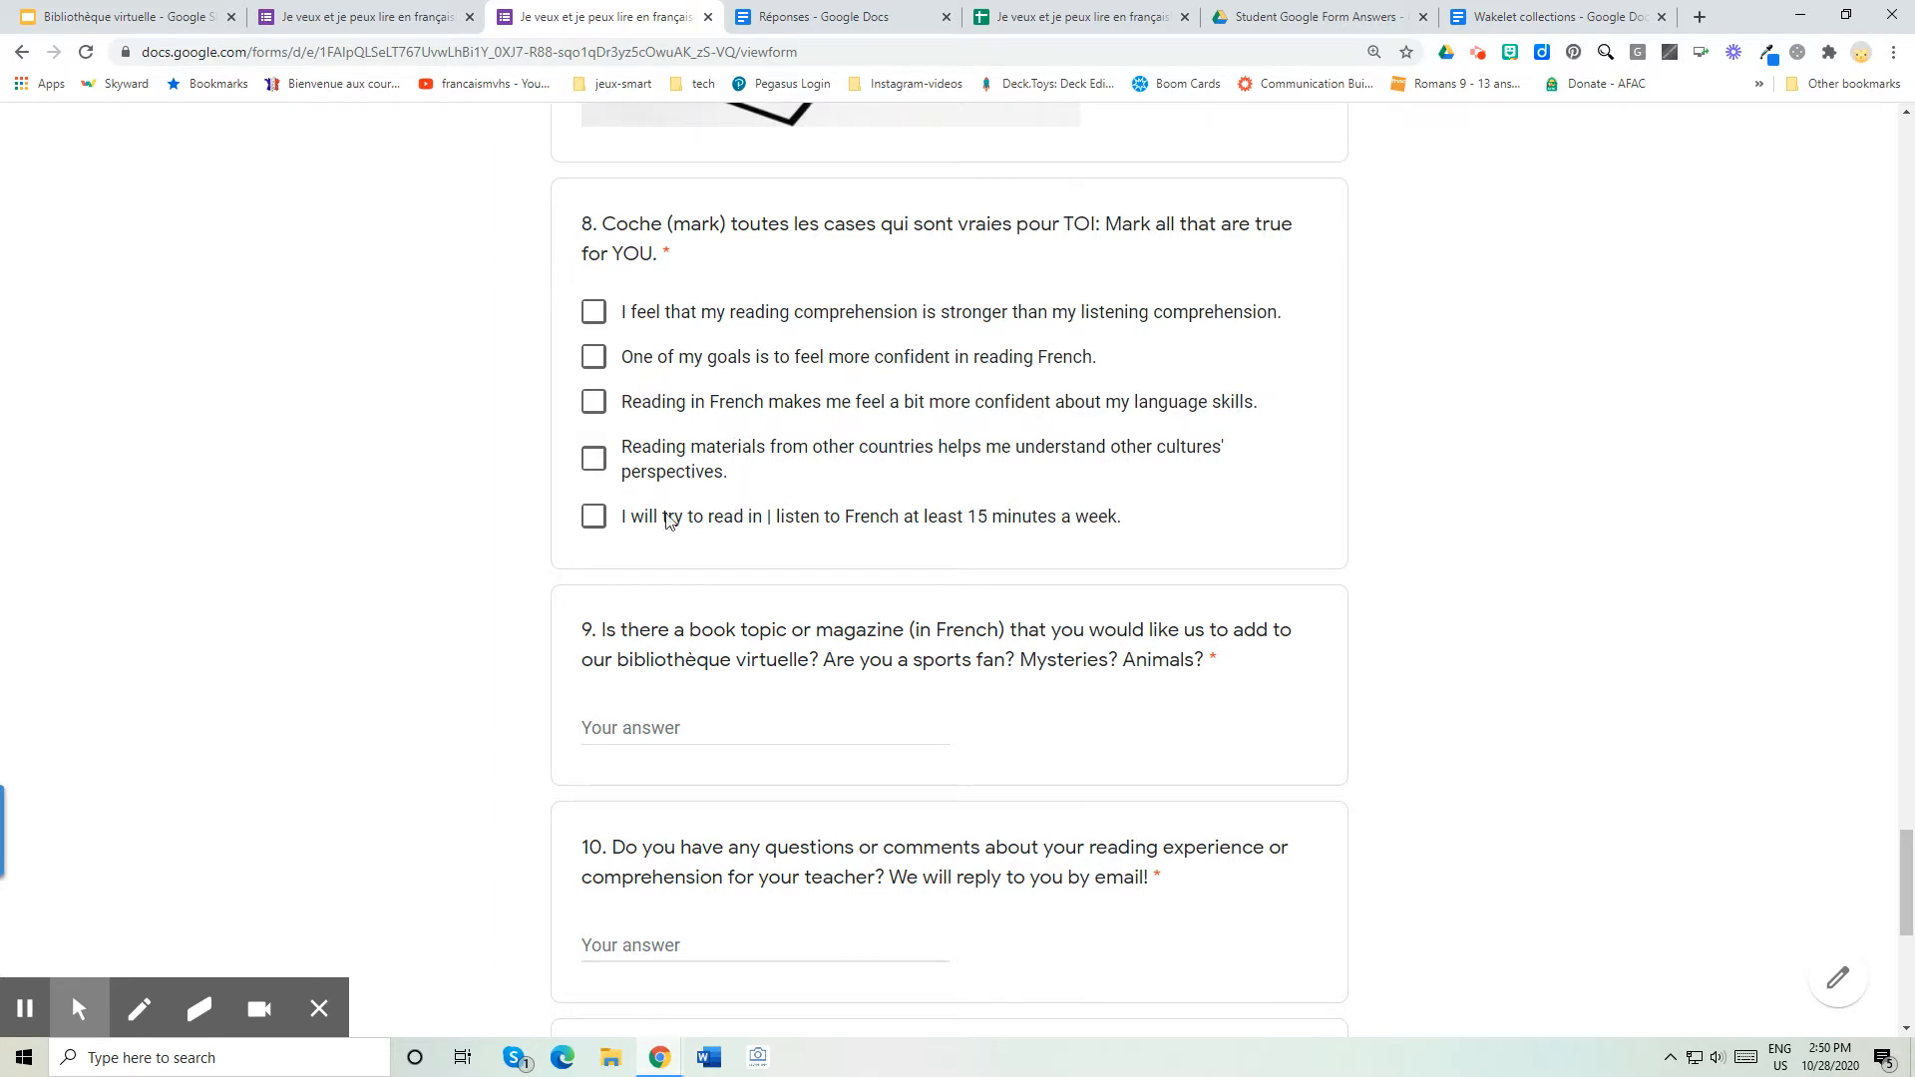
pyautogui.scroll(-3, 491, 307)
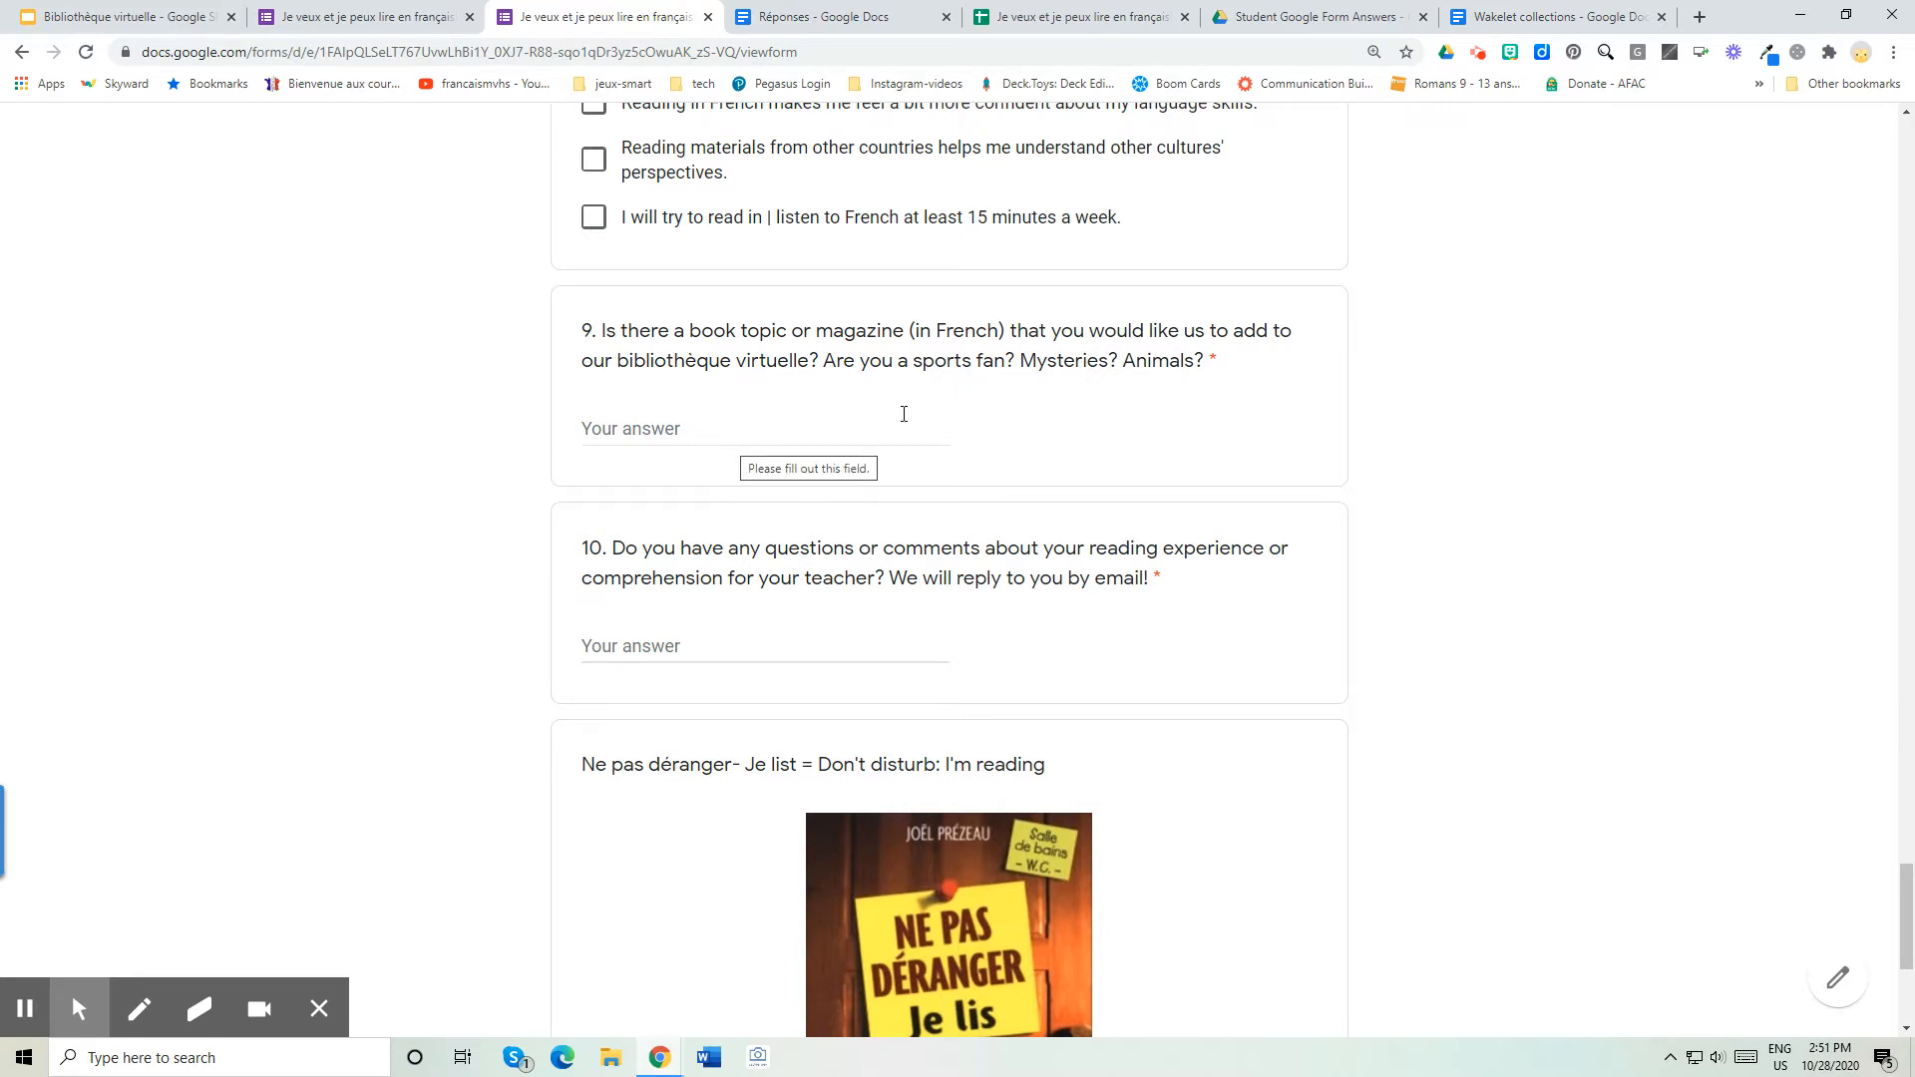
pyautogui.scroll(-4, 247, 357)
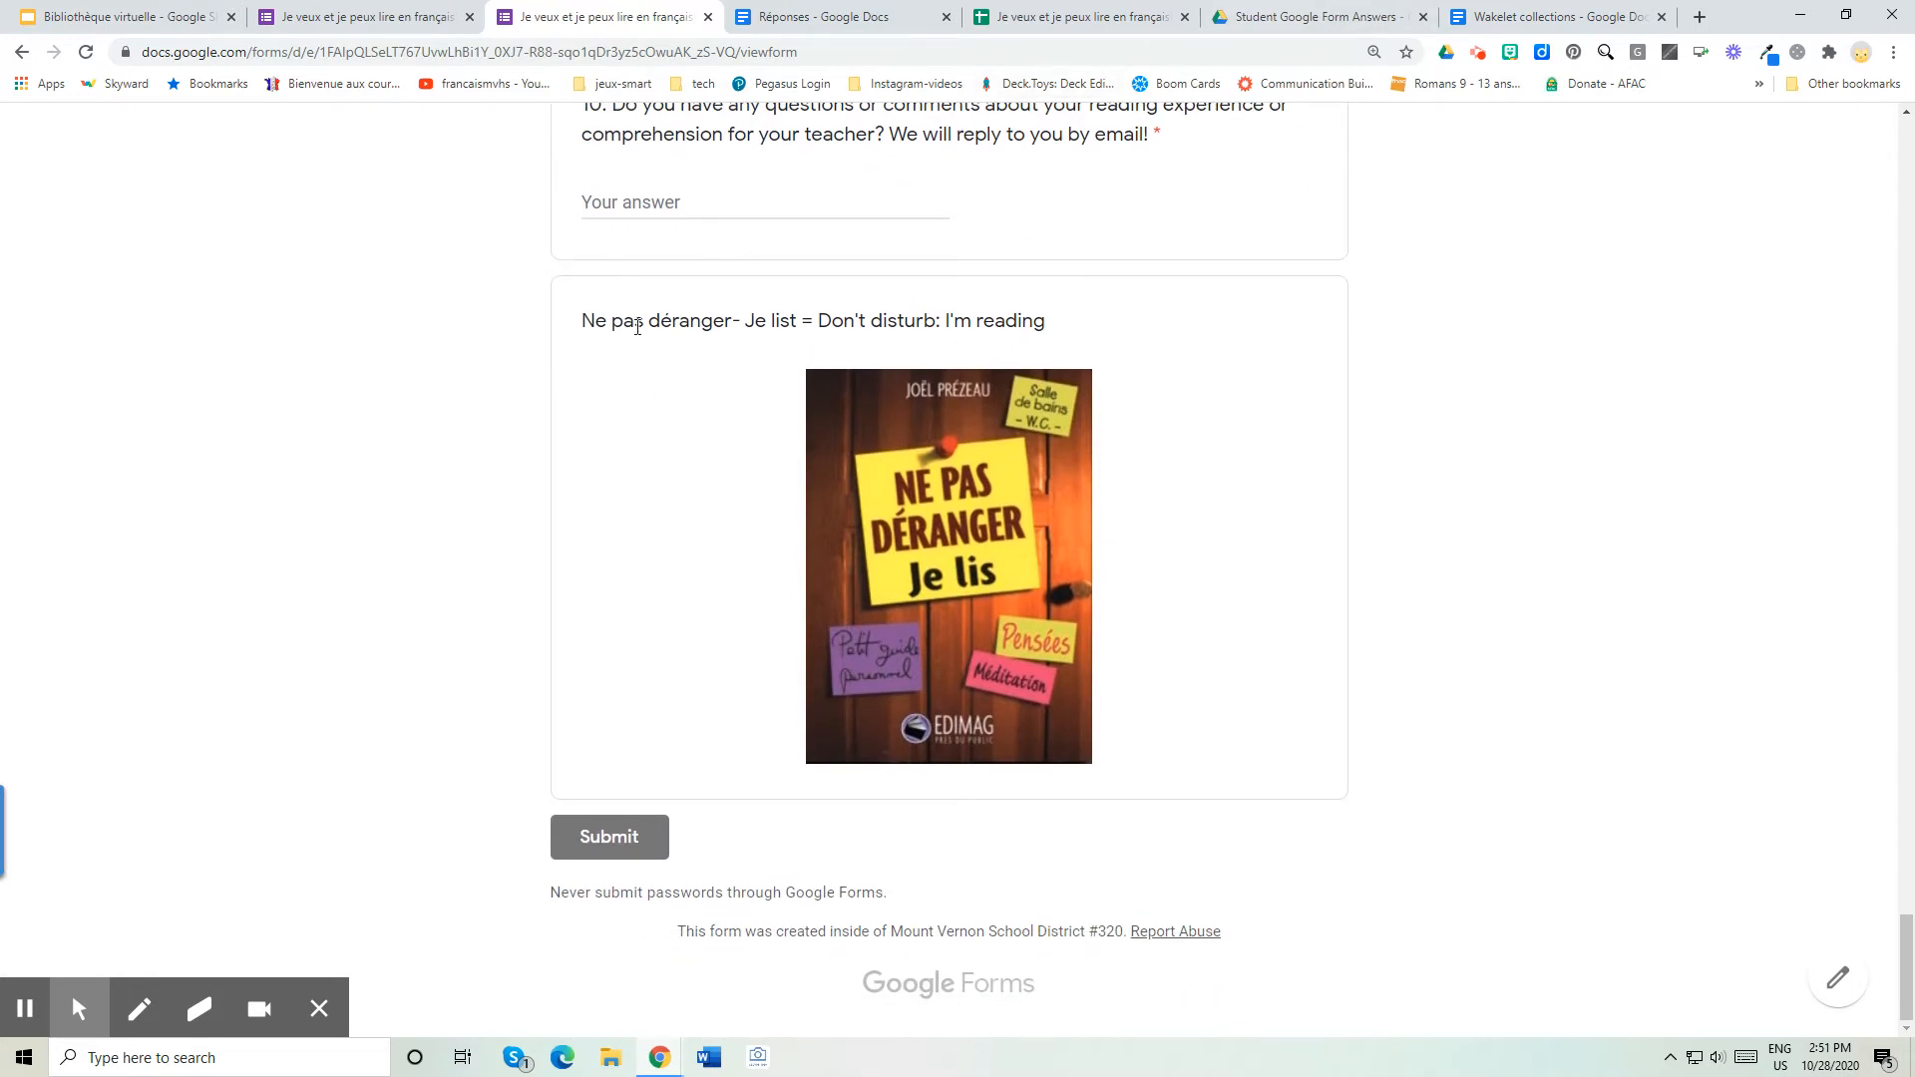
# Step: Open the form's responses spreadsheet and inspect the first response's reading type, minutes, title and main ideas answers
pyautogui.click(1080, 22)
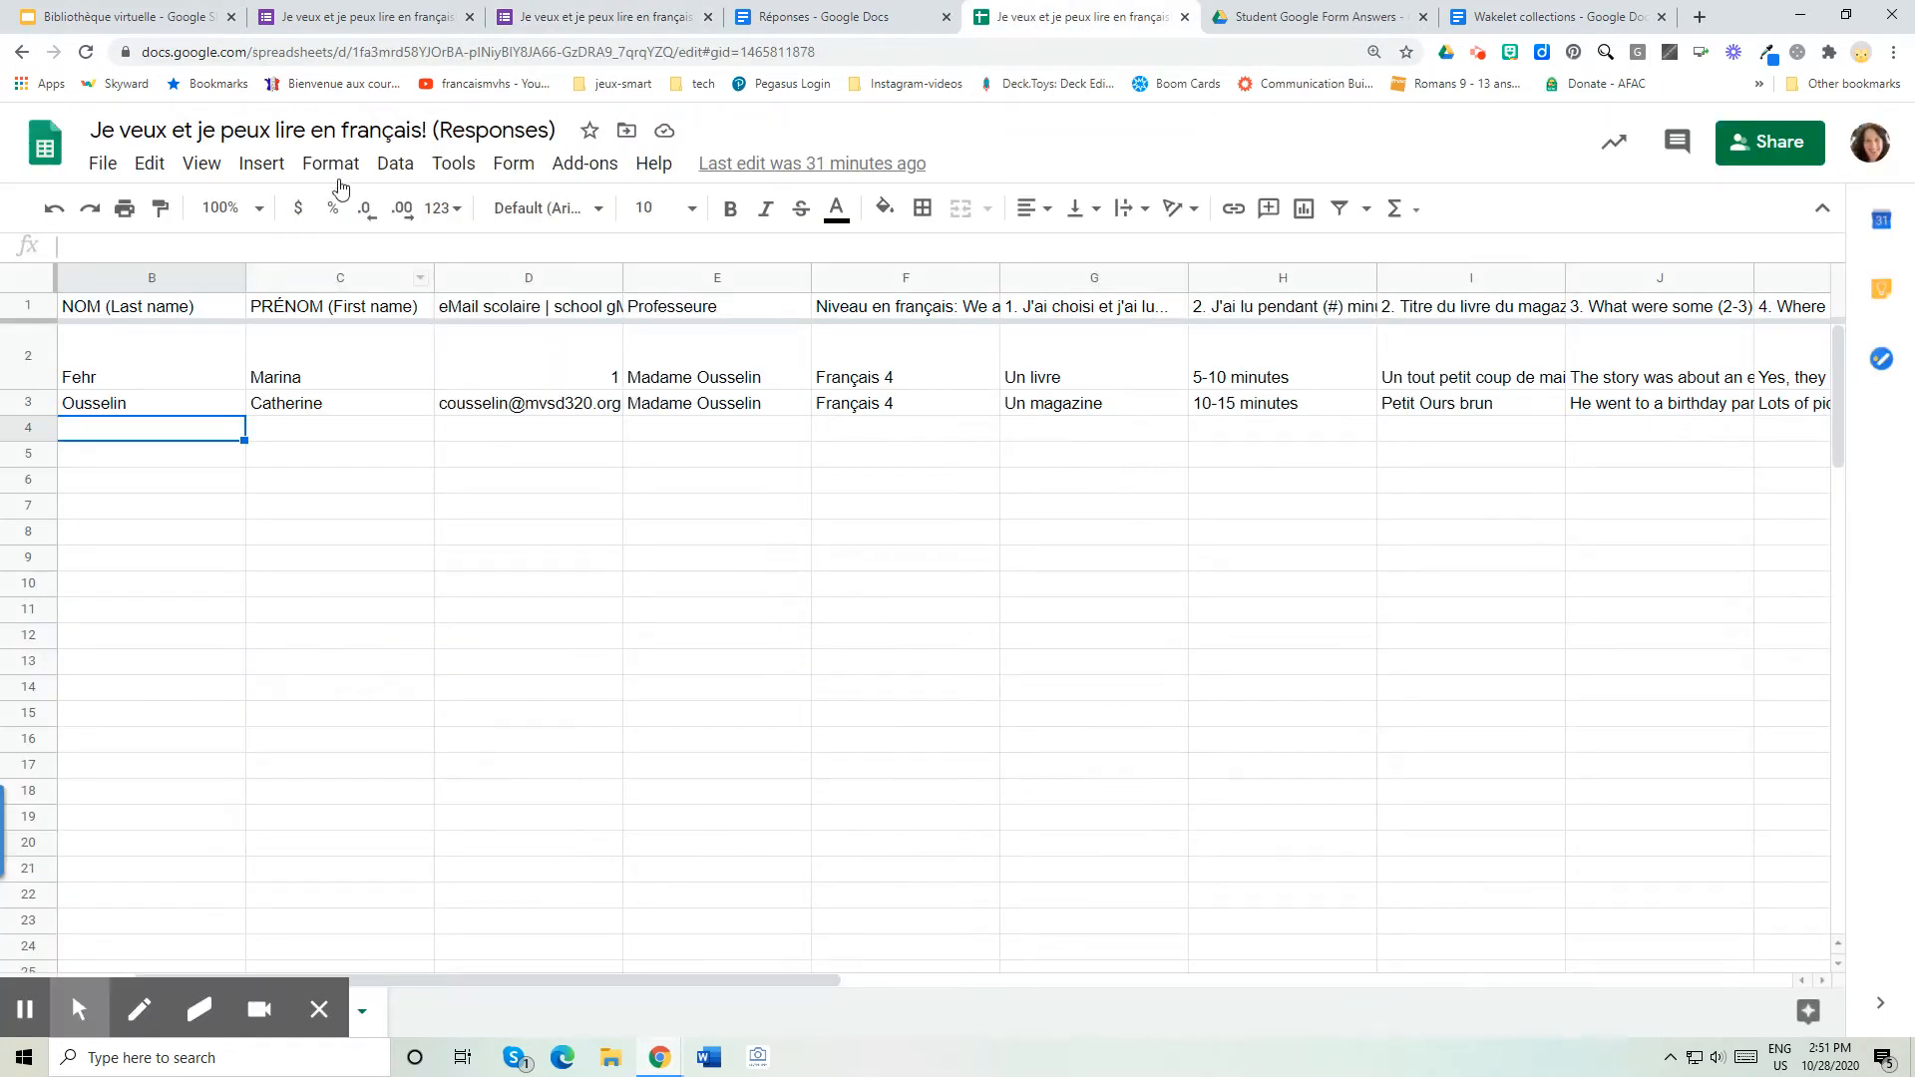
pyautogui.click(1191, 386)
pyautogui.click(1294, 395)
pyautogui.click(1423, 406)
pyautogui.click(1625, 388)
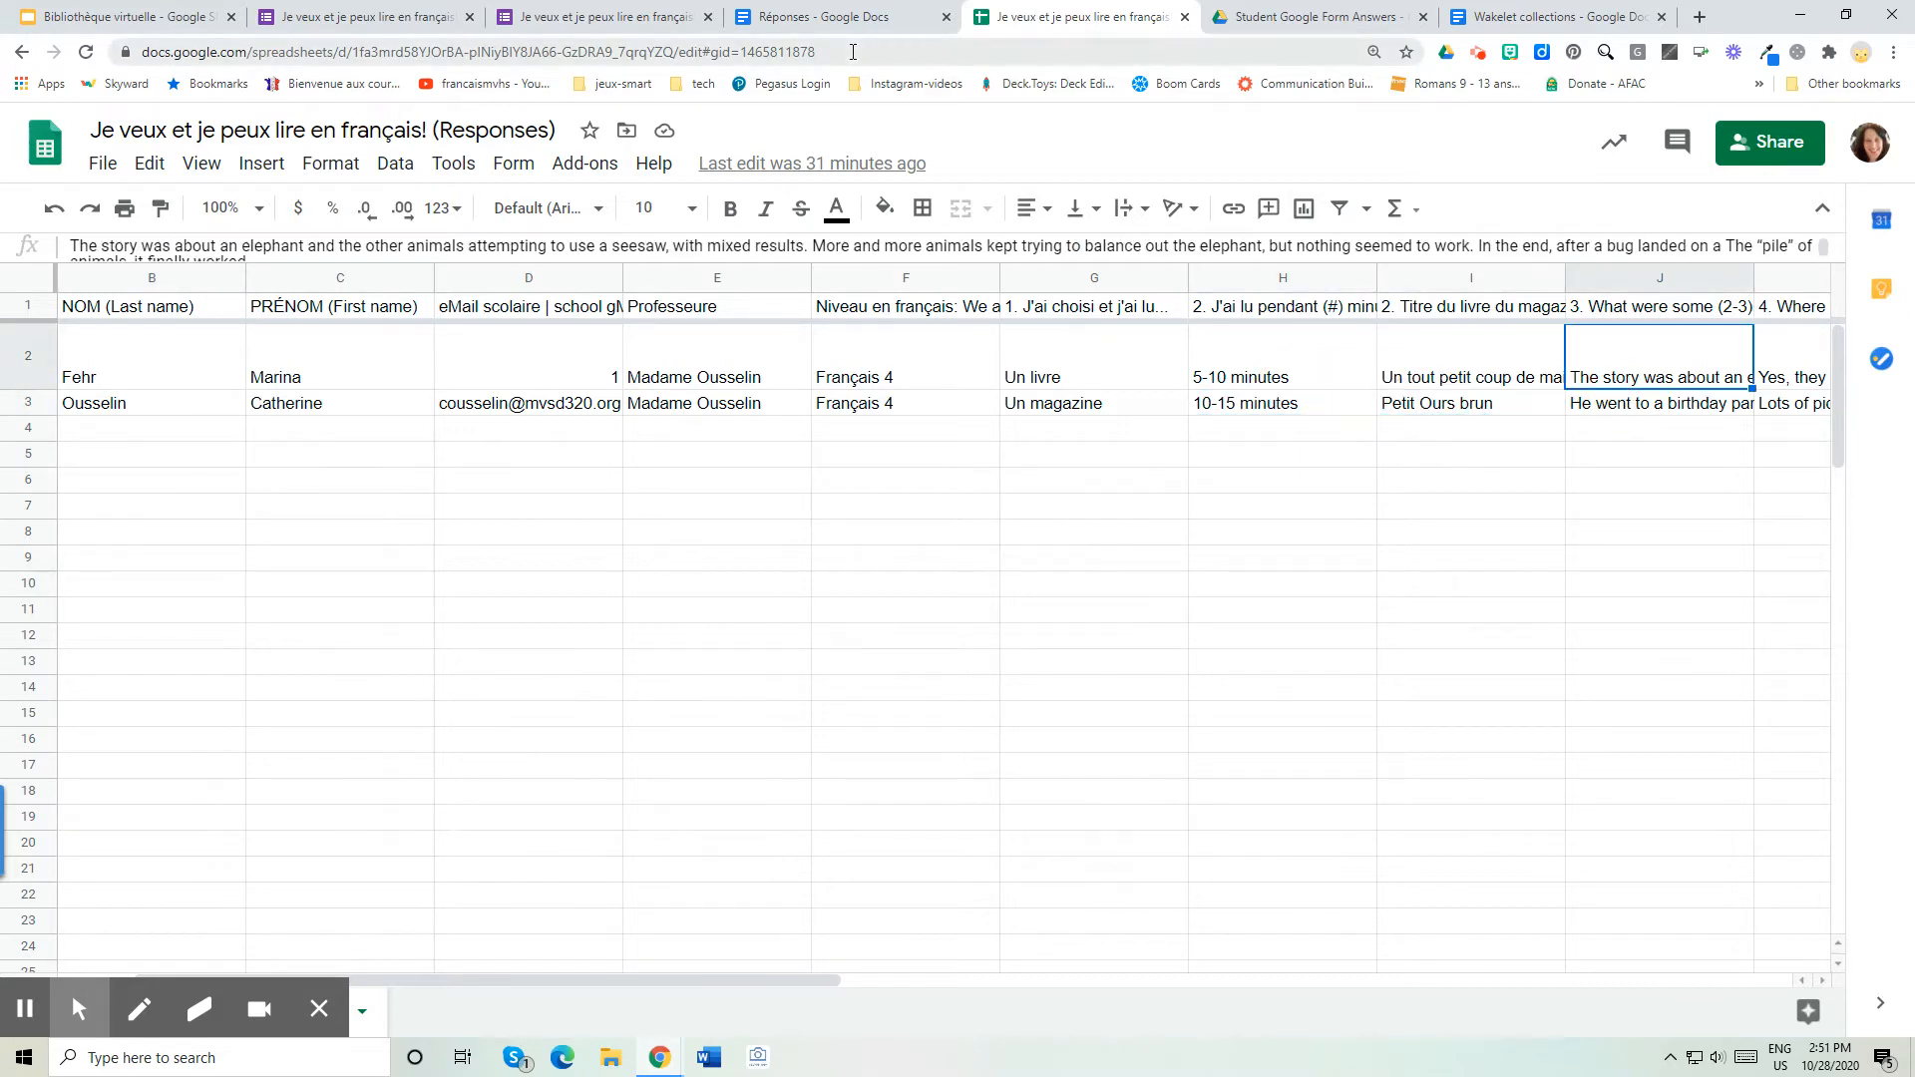
# Step: Launch the AutoCrat add-on in the responses spreadsheet
pyautogui.click(578, 165)
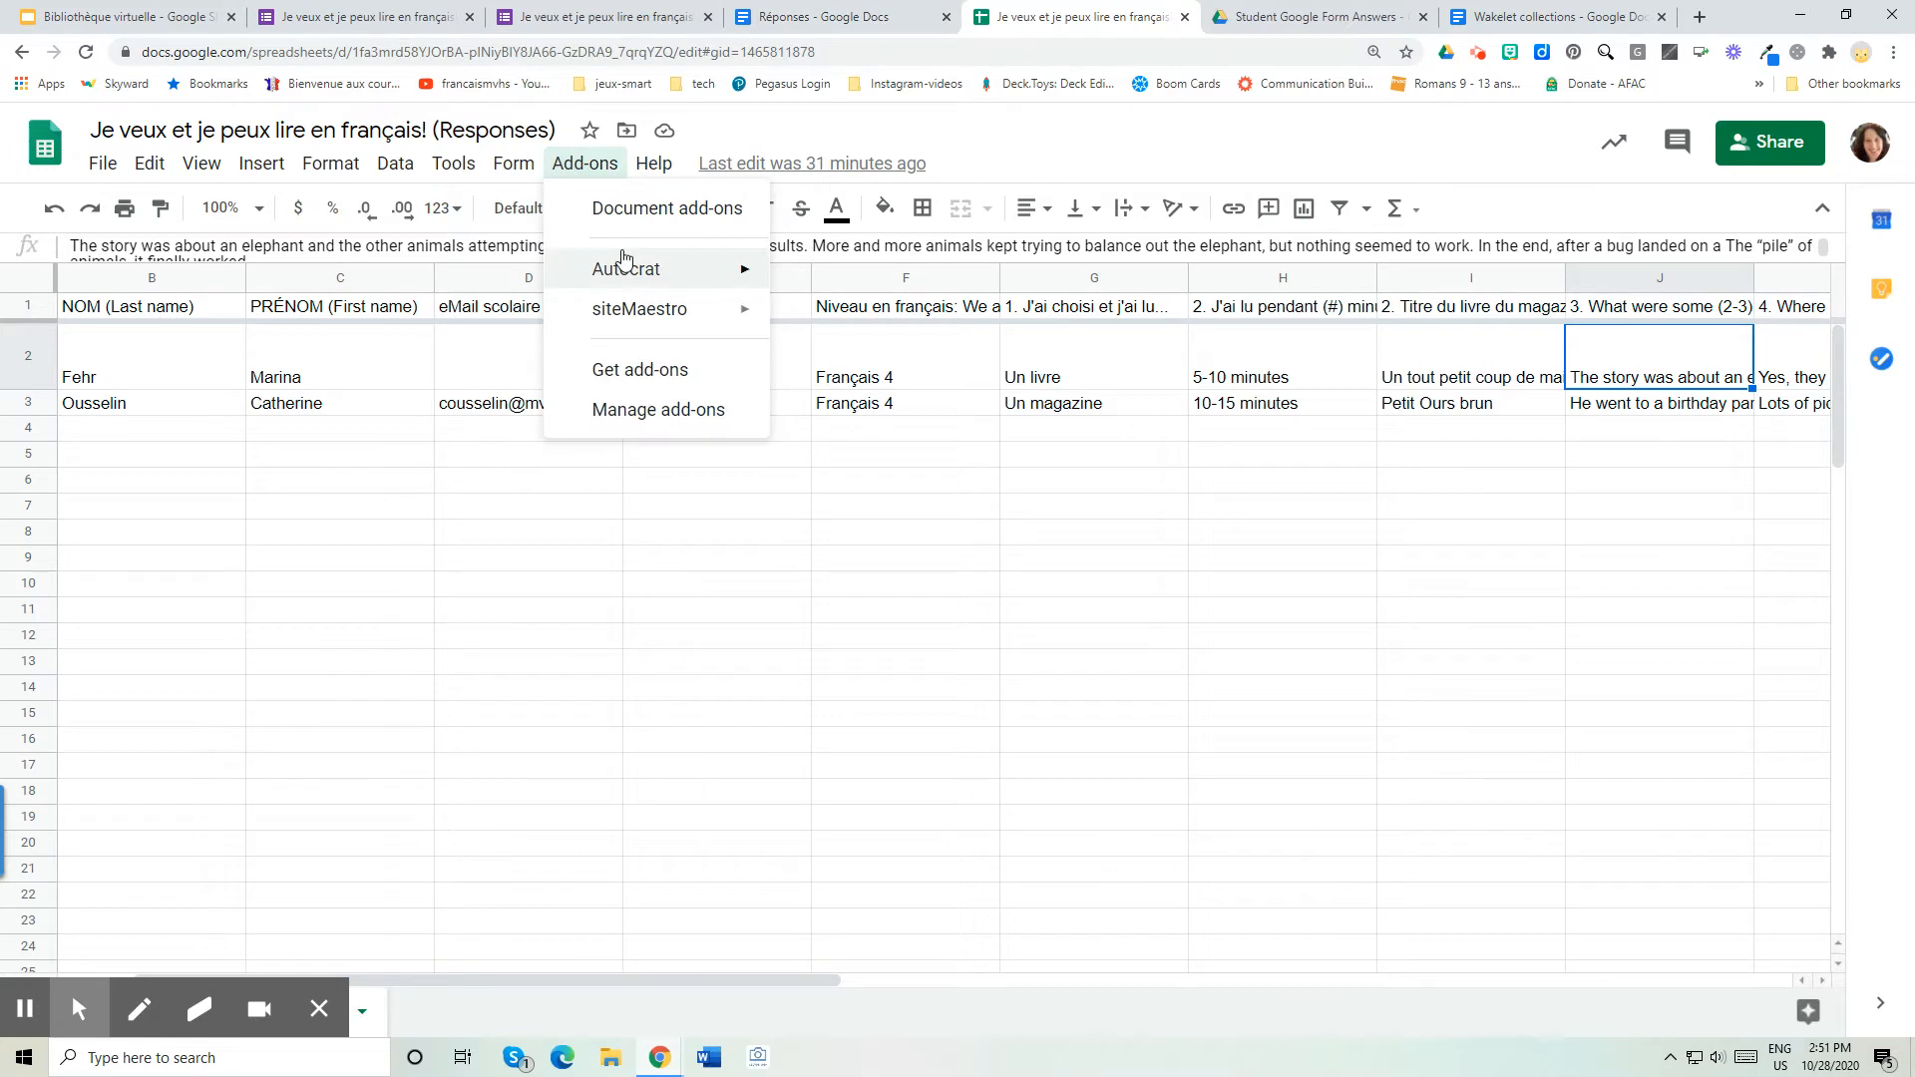
pyautogui.moveTo(622, 268)
pyautogui.click(847, 279)
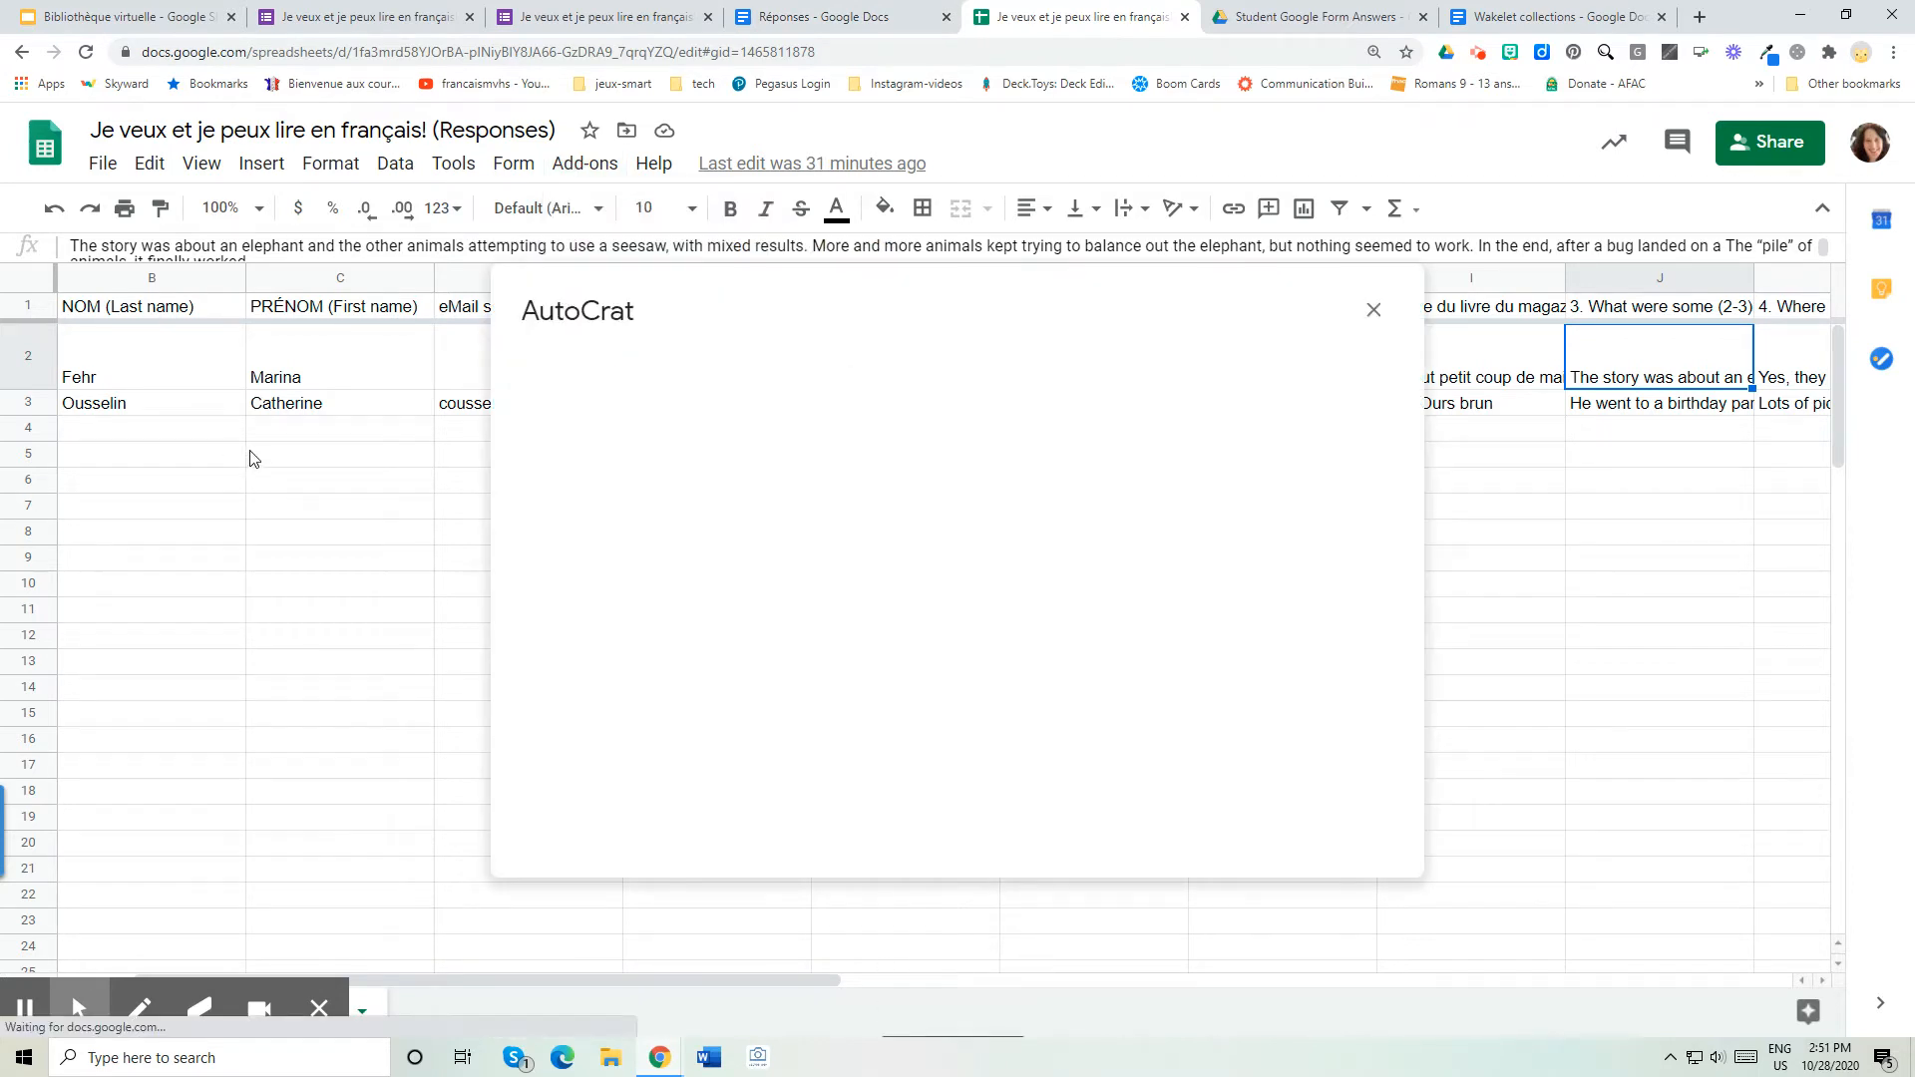
# Step: Revisit the form's closing questions, and highlight the opening brackets of the <<reading>> merge tag in the Réponses template document
pyautogui.click(565, 18)
pyautogui.scroll(8, 419, 410)
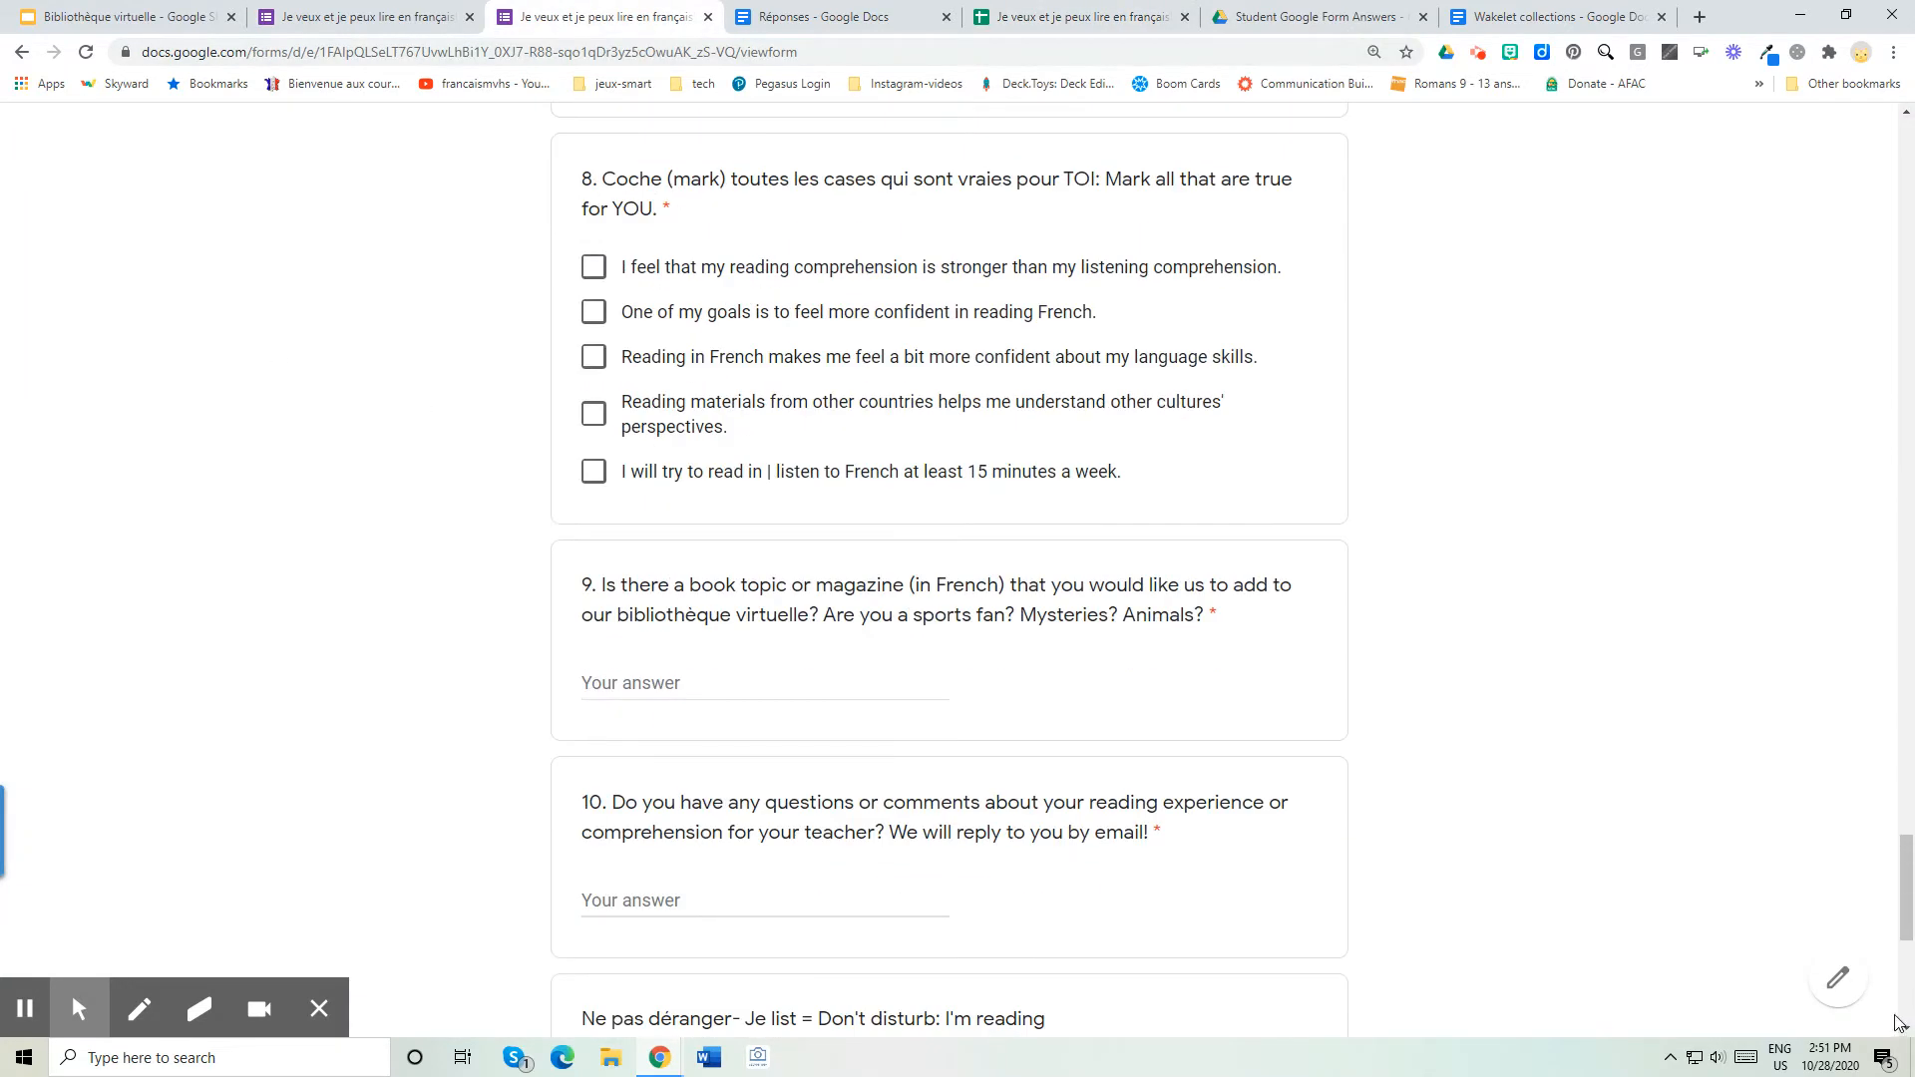
pyautogui.click(812, 17)
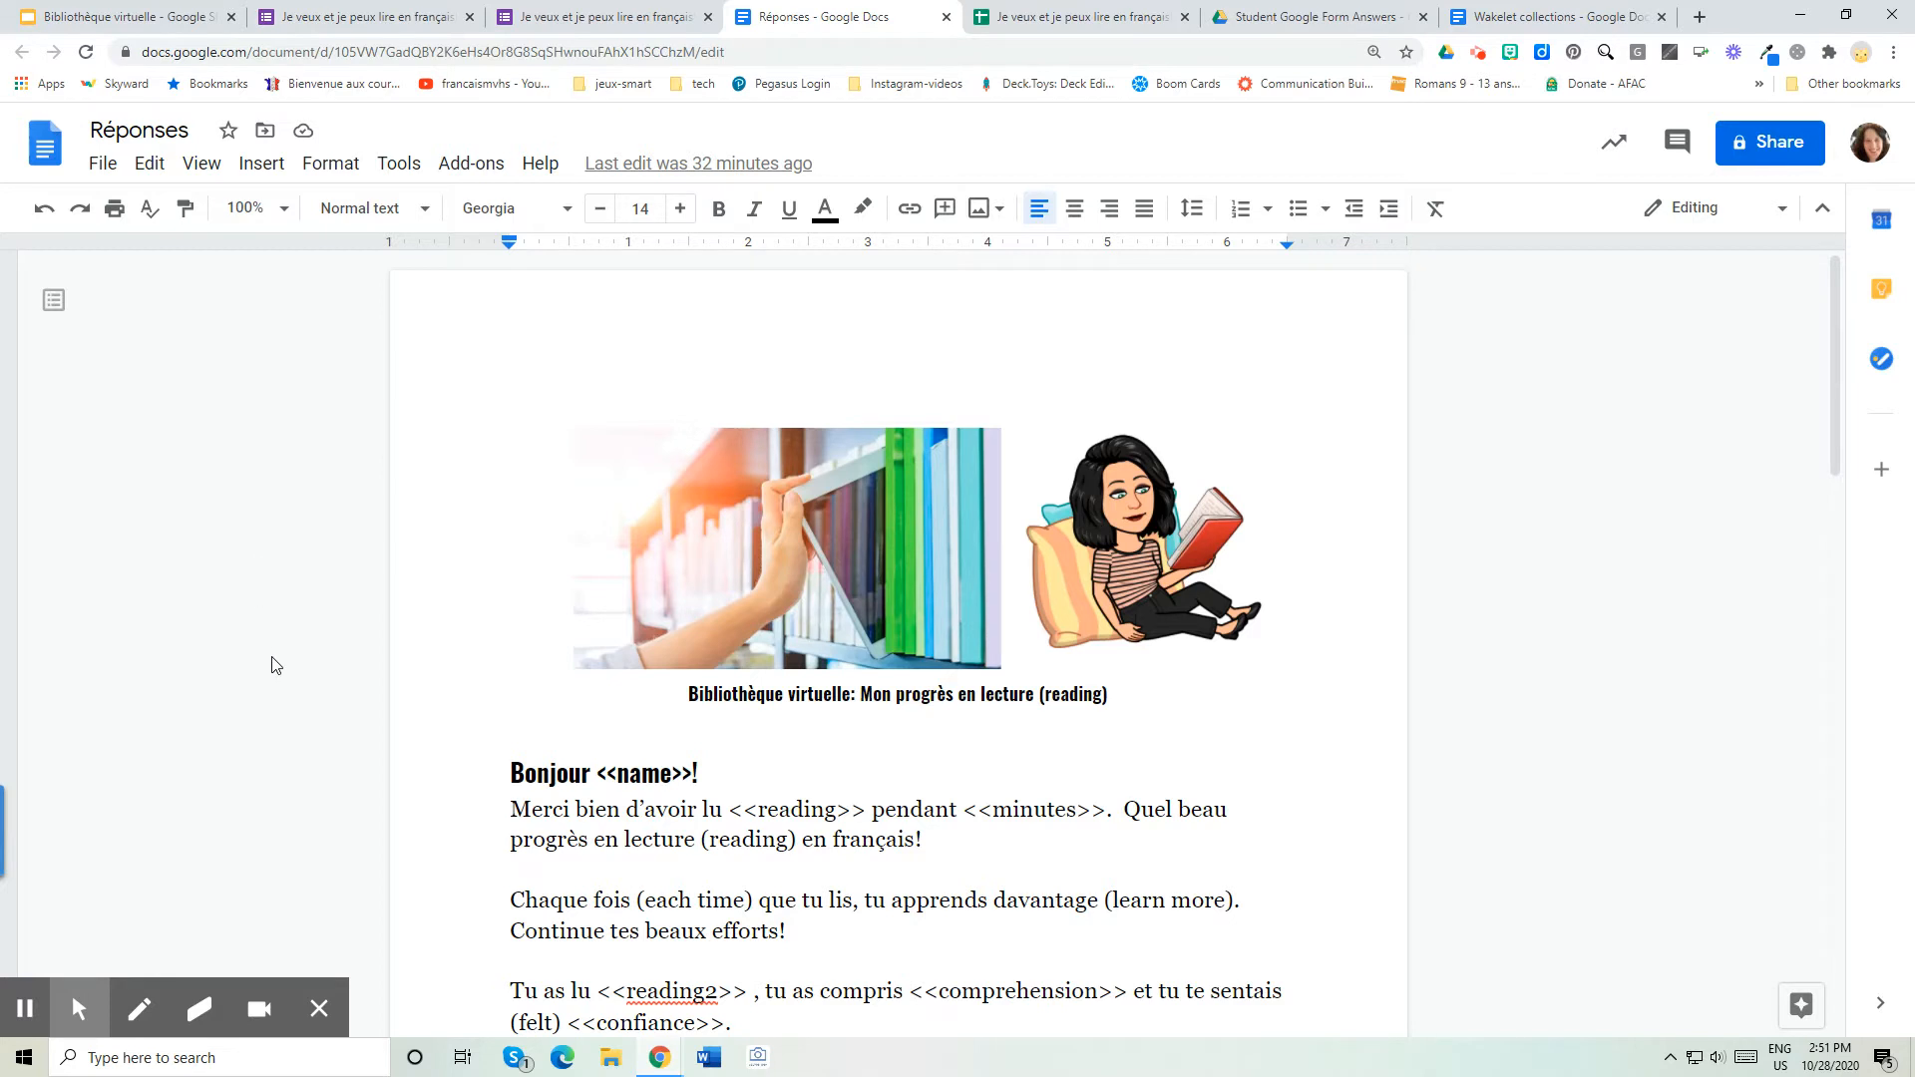
pyautogui.scroll(-3, 276, 665)
pyautogui.moveTo(758, 315); pyautogui.dragTo(729, 315)
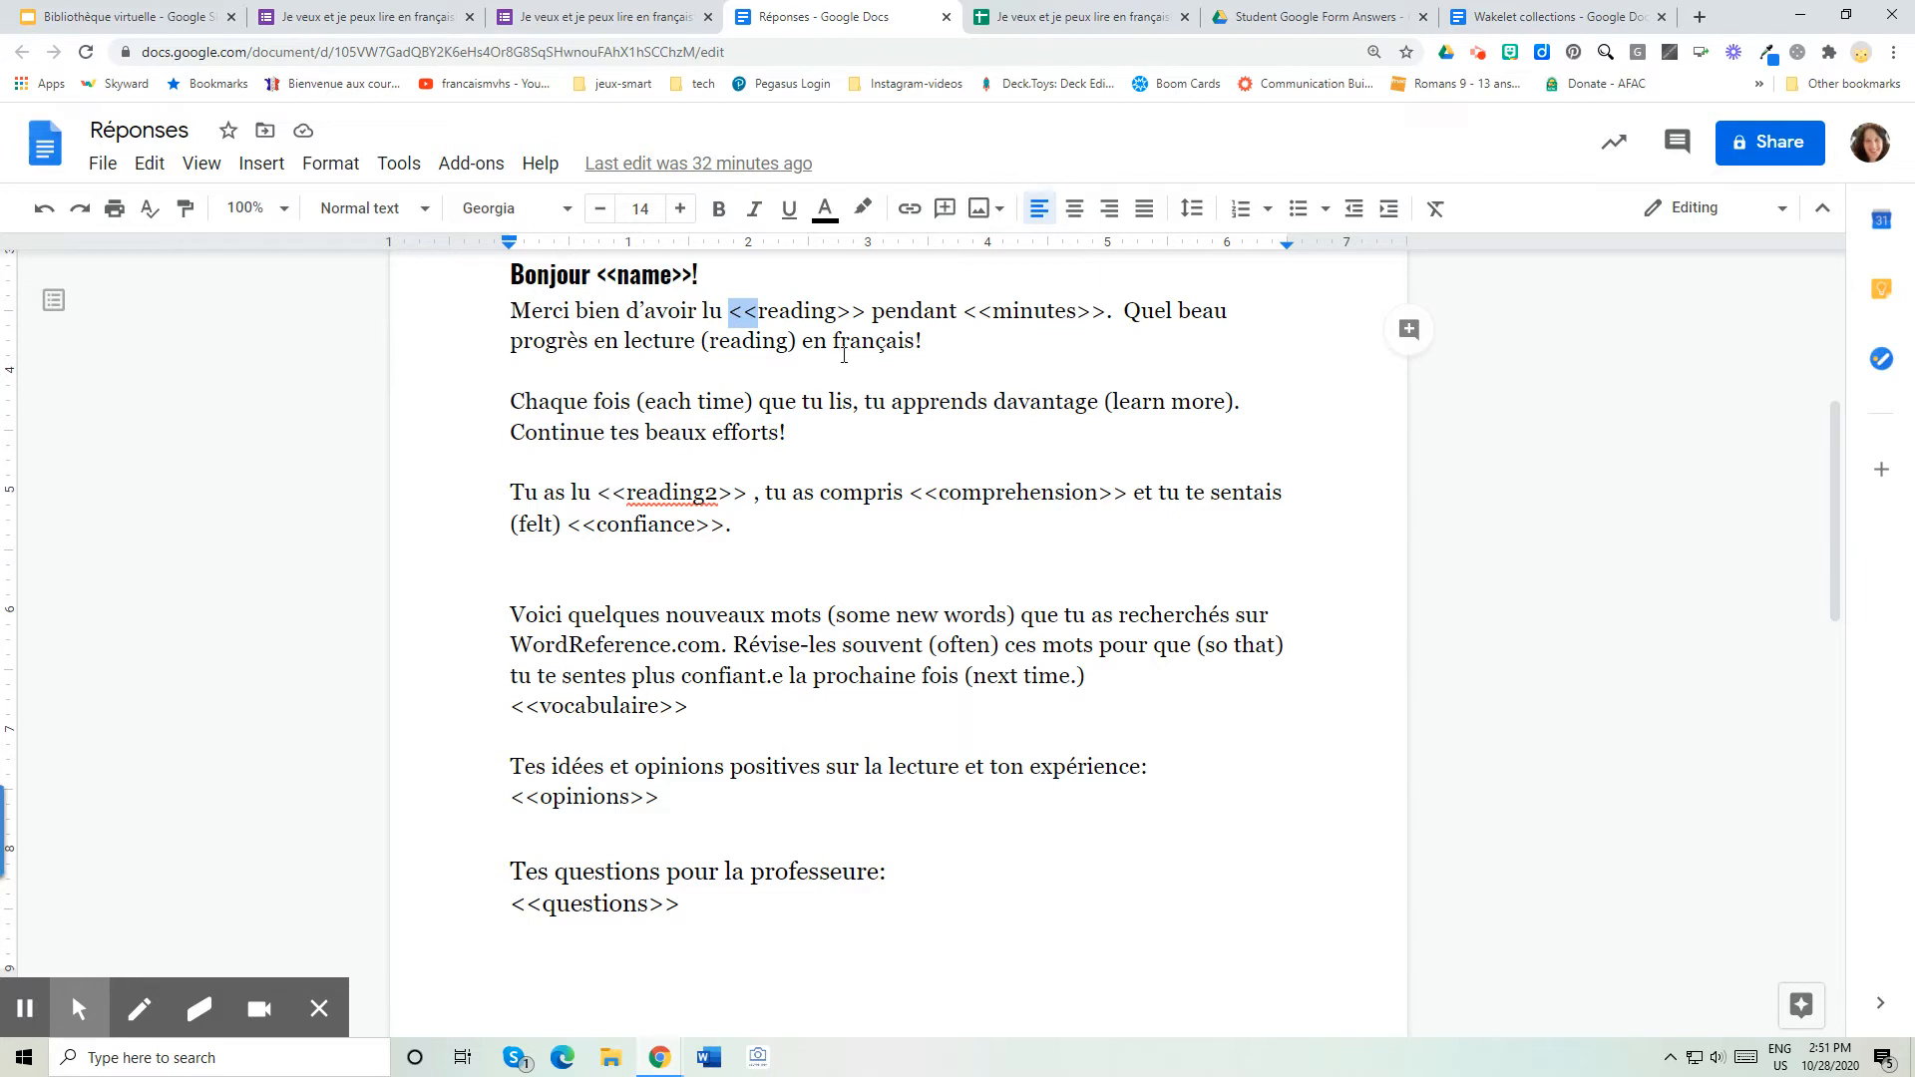
# Step: Check the form again, and highlight the opening and closing brackets of the <<reading>> tag in the Réponses document
pyautogui.click(618, 18)
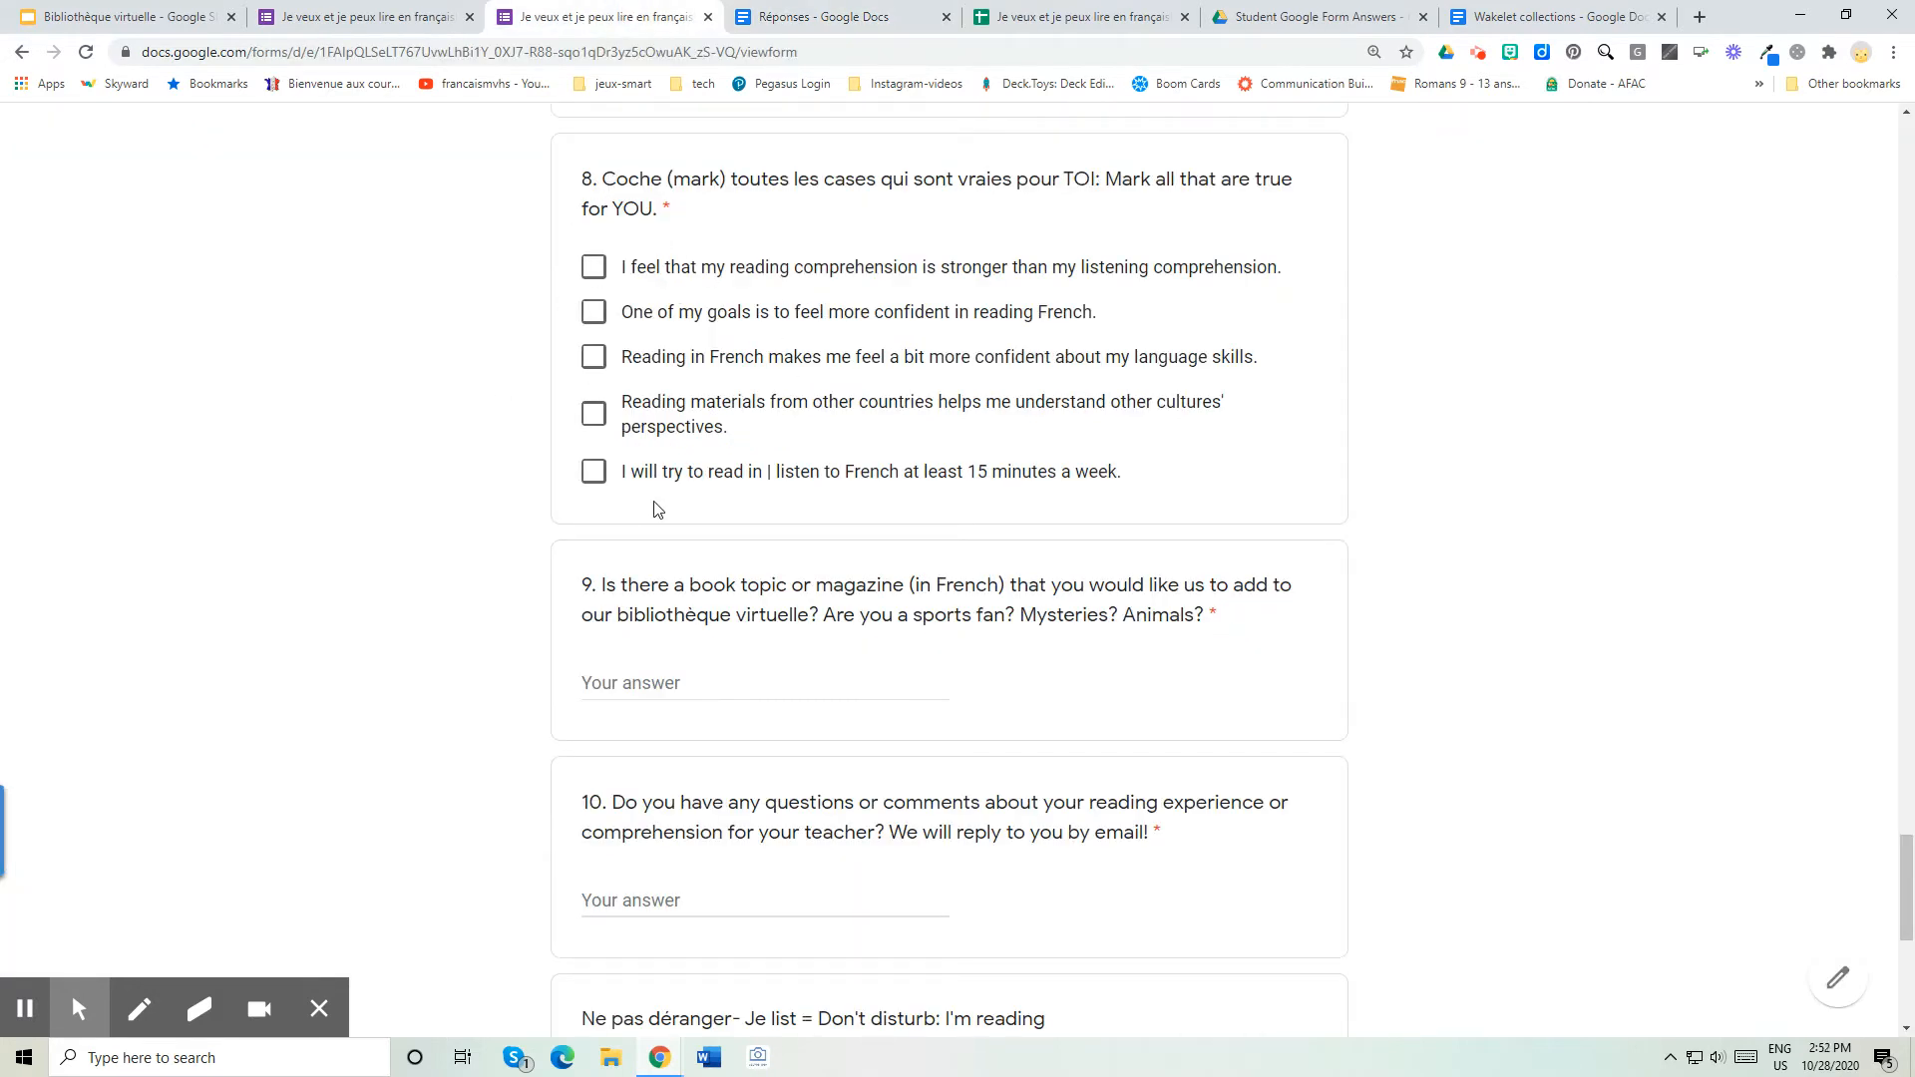
pyautogui.click(795, 10)
pyautogui.moveTo(759, 316); pyautogui.dragTo(730, 305)
pyautogui.moveTo(867, 315); pyautogui.dragTo(836, 315)
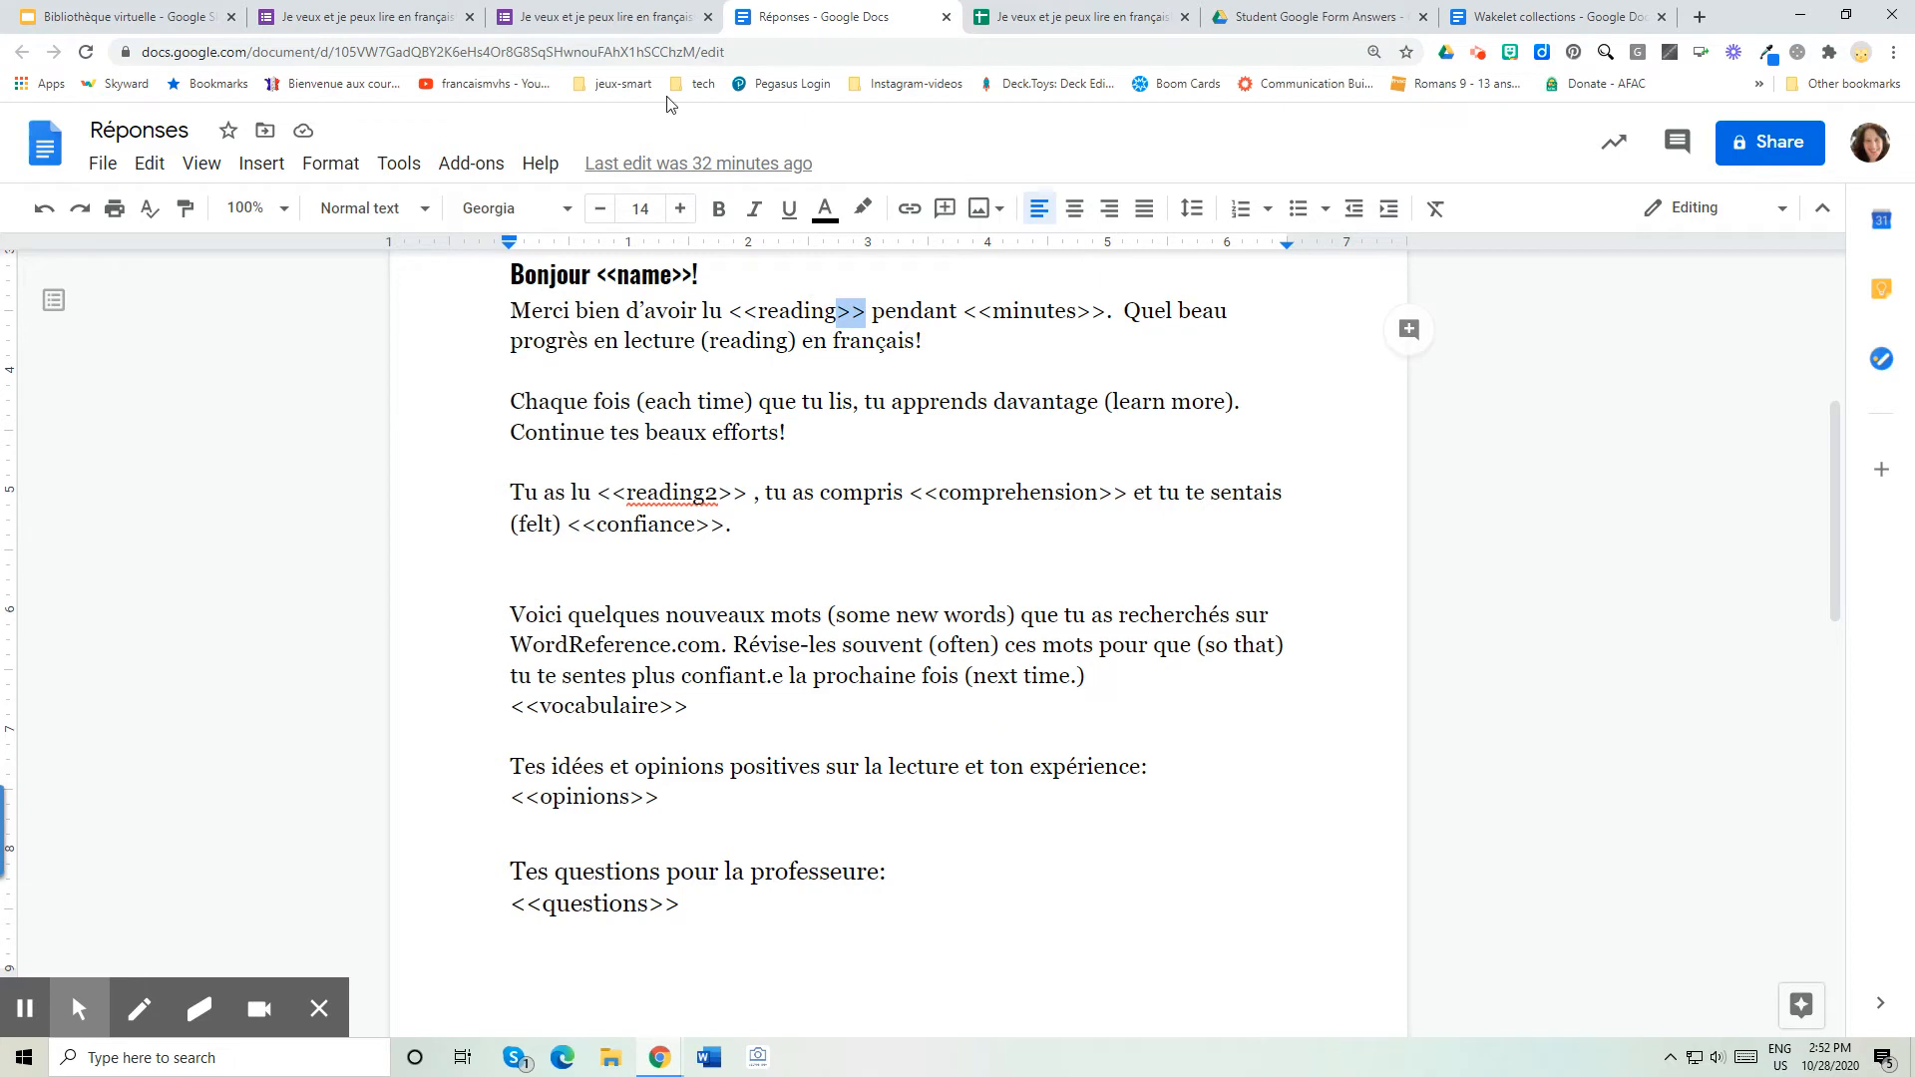
# Step: Check the form and AutoCrat's existing jobs, review the merge tags and images throughout the Réponses template, and return to the AutoCrat jobs list
pyautogui.click(662, 15)
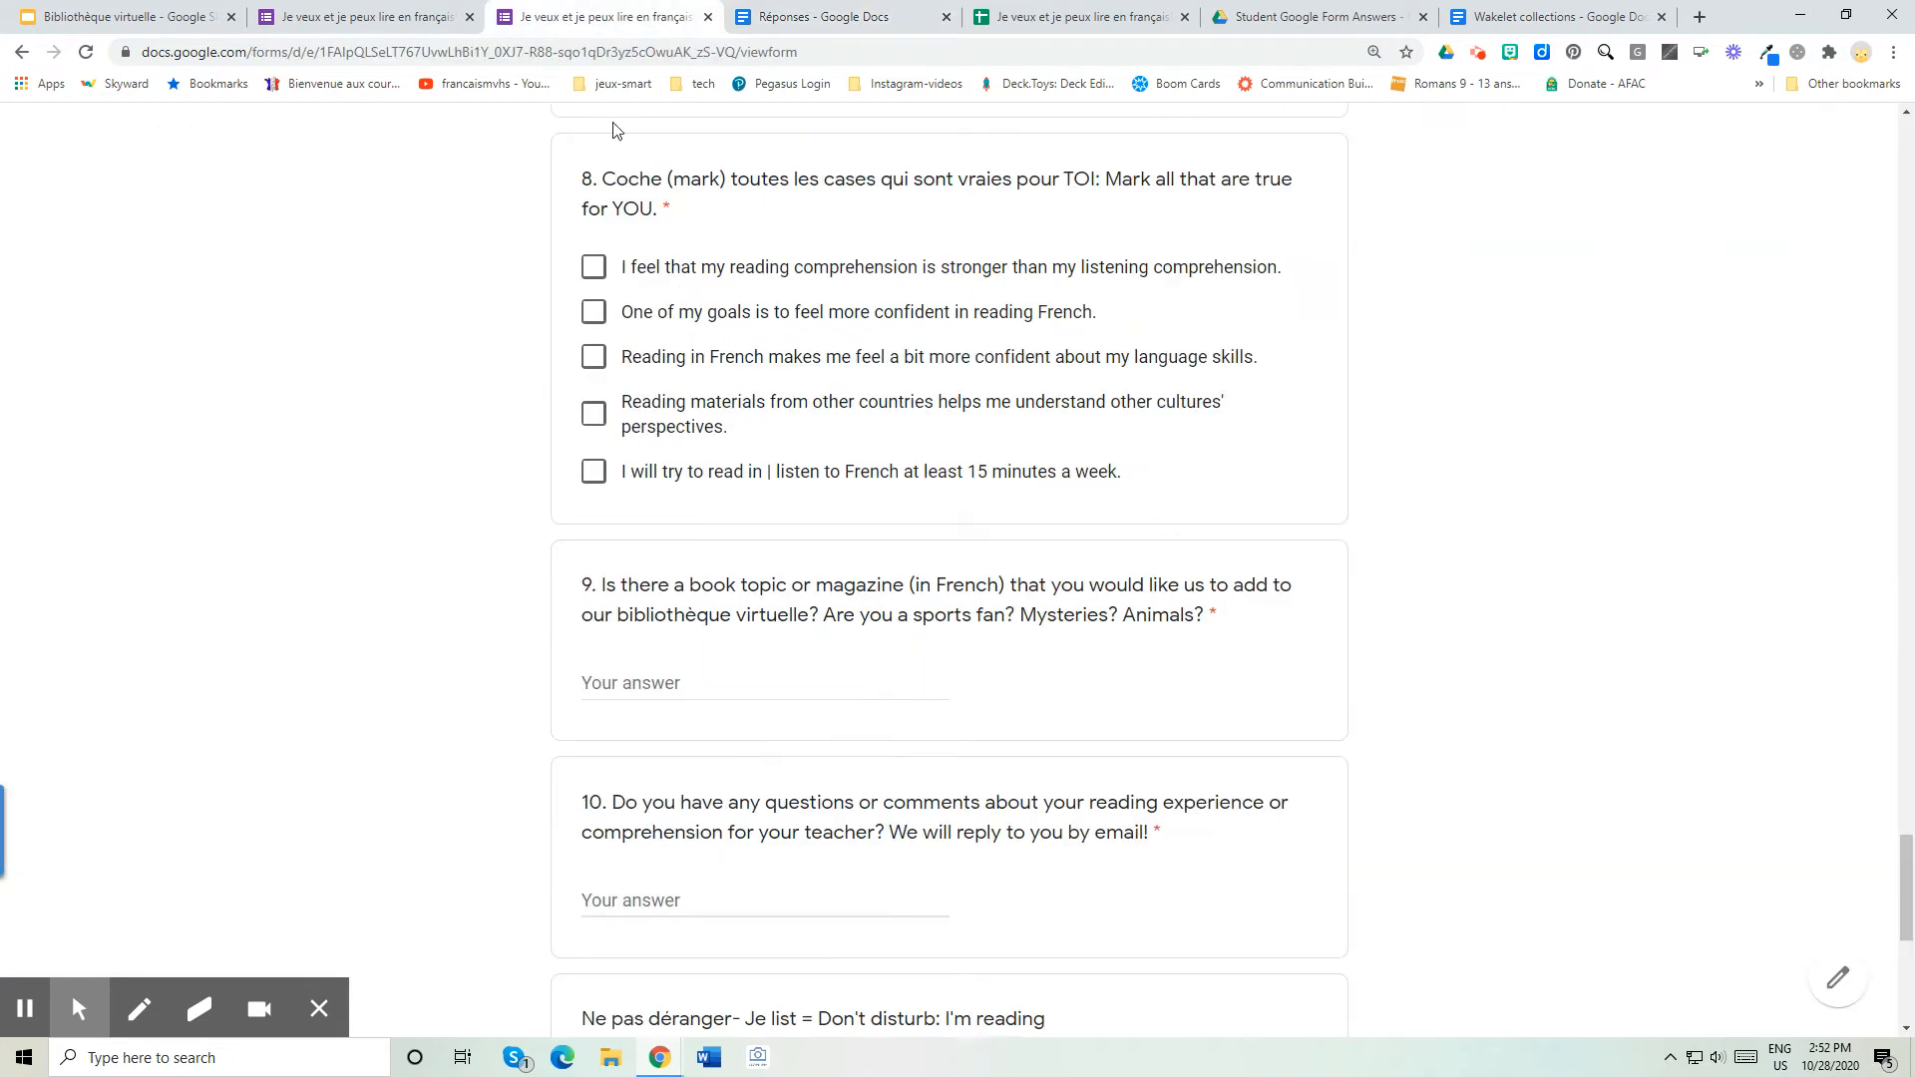
pyautogui.click(1070, 12)
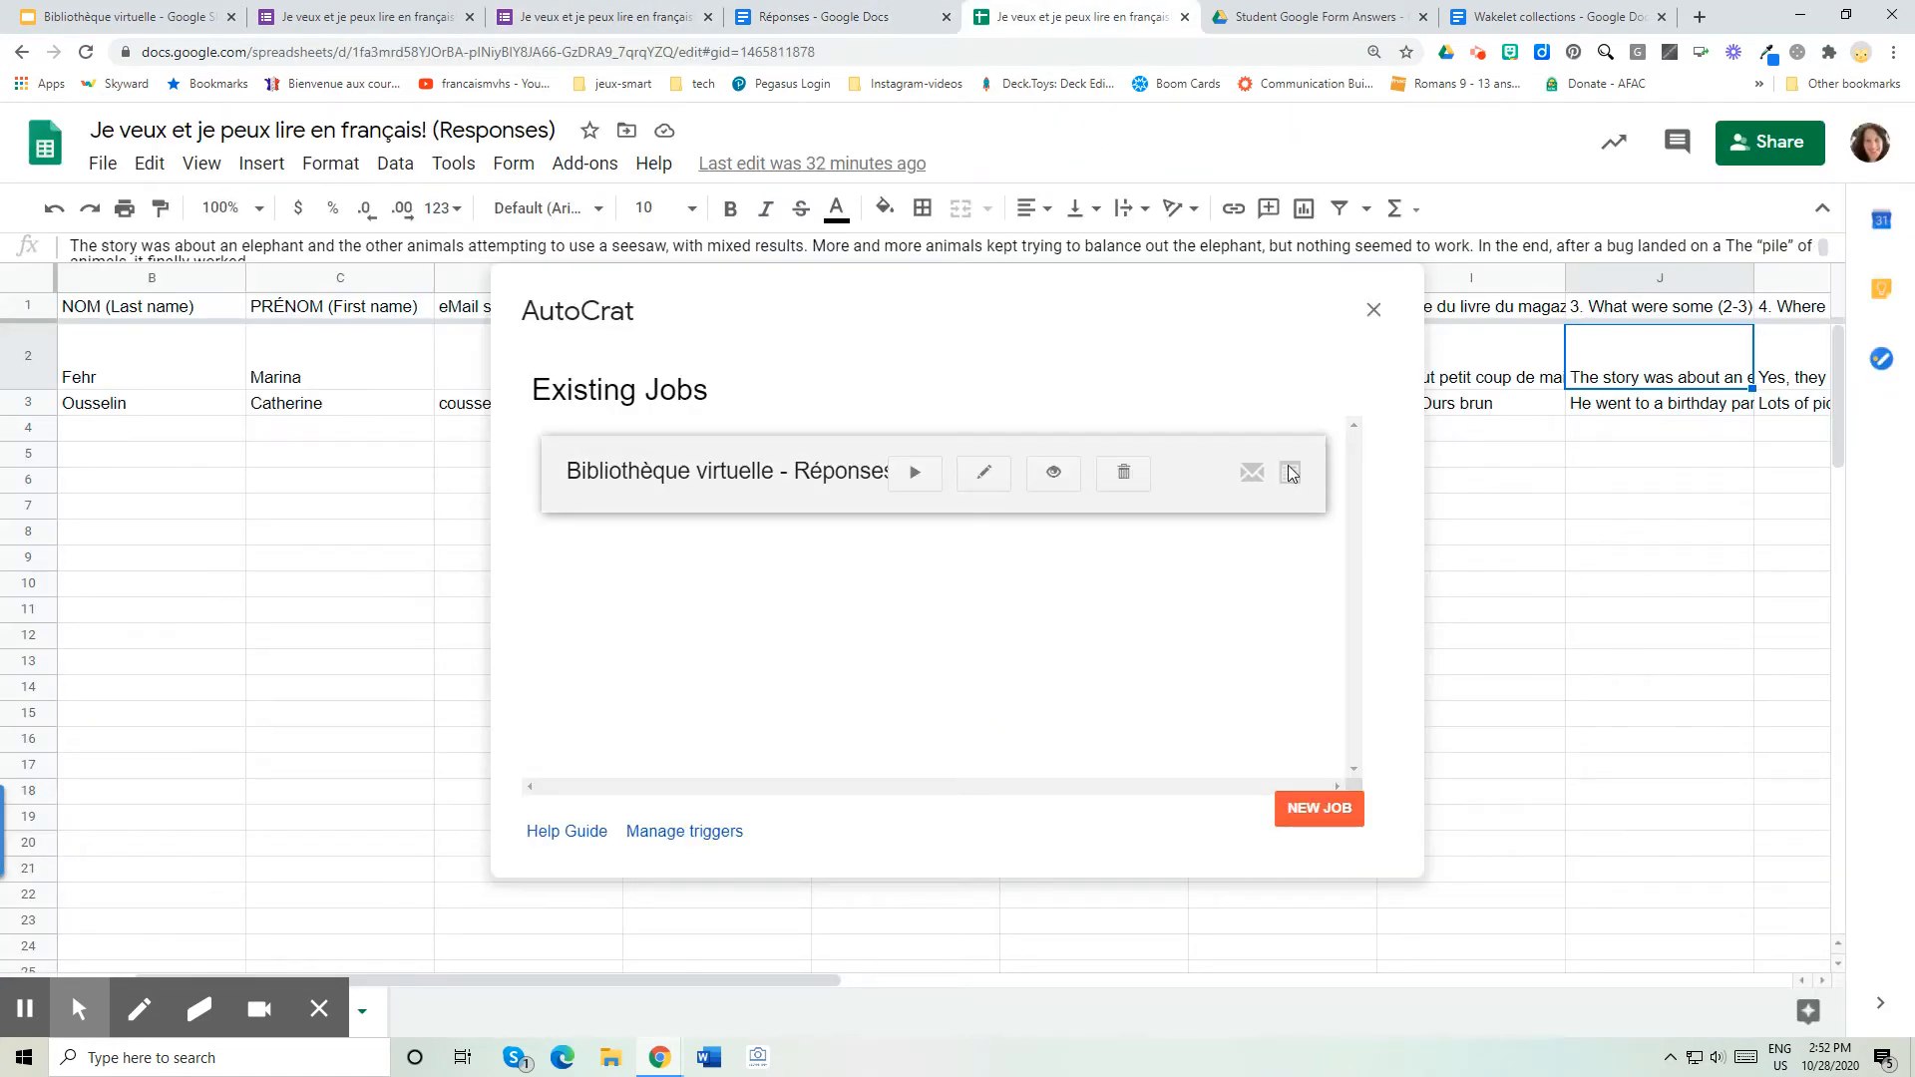
pyautogui.click(788, 17)
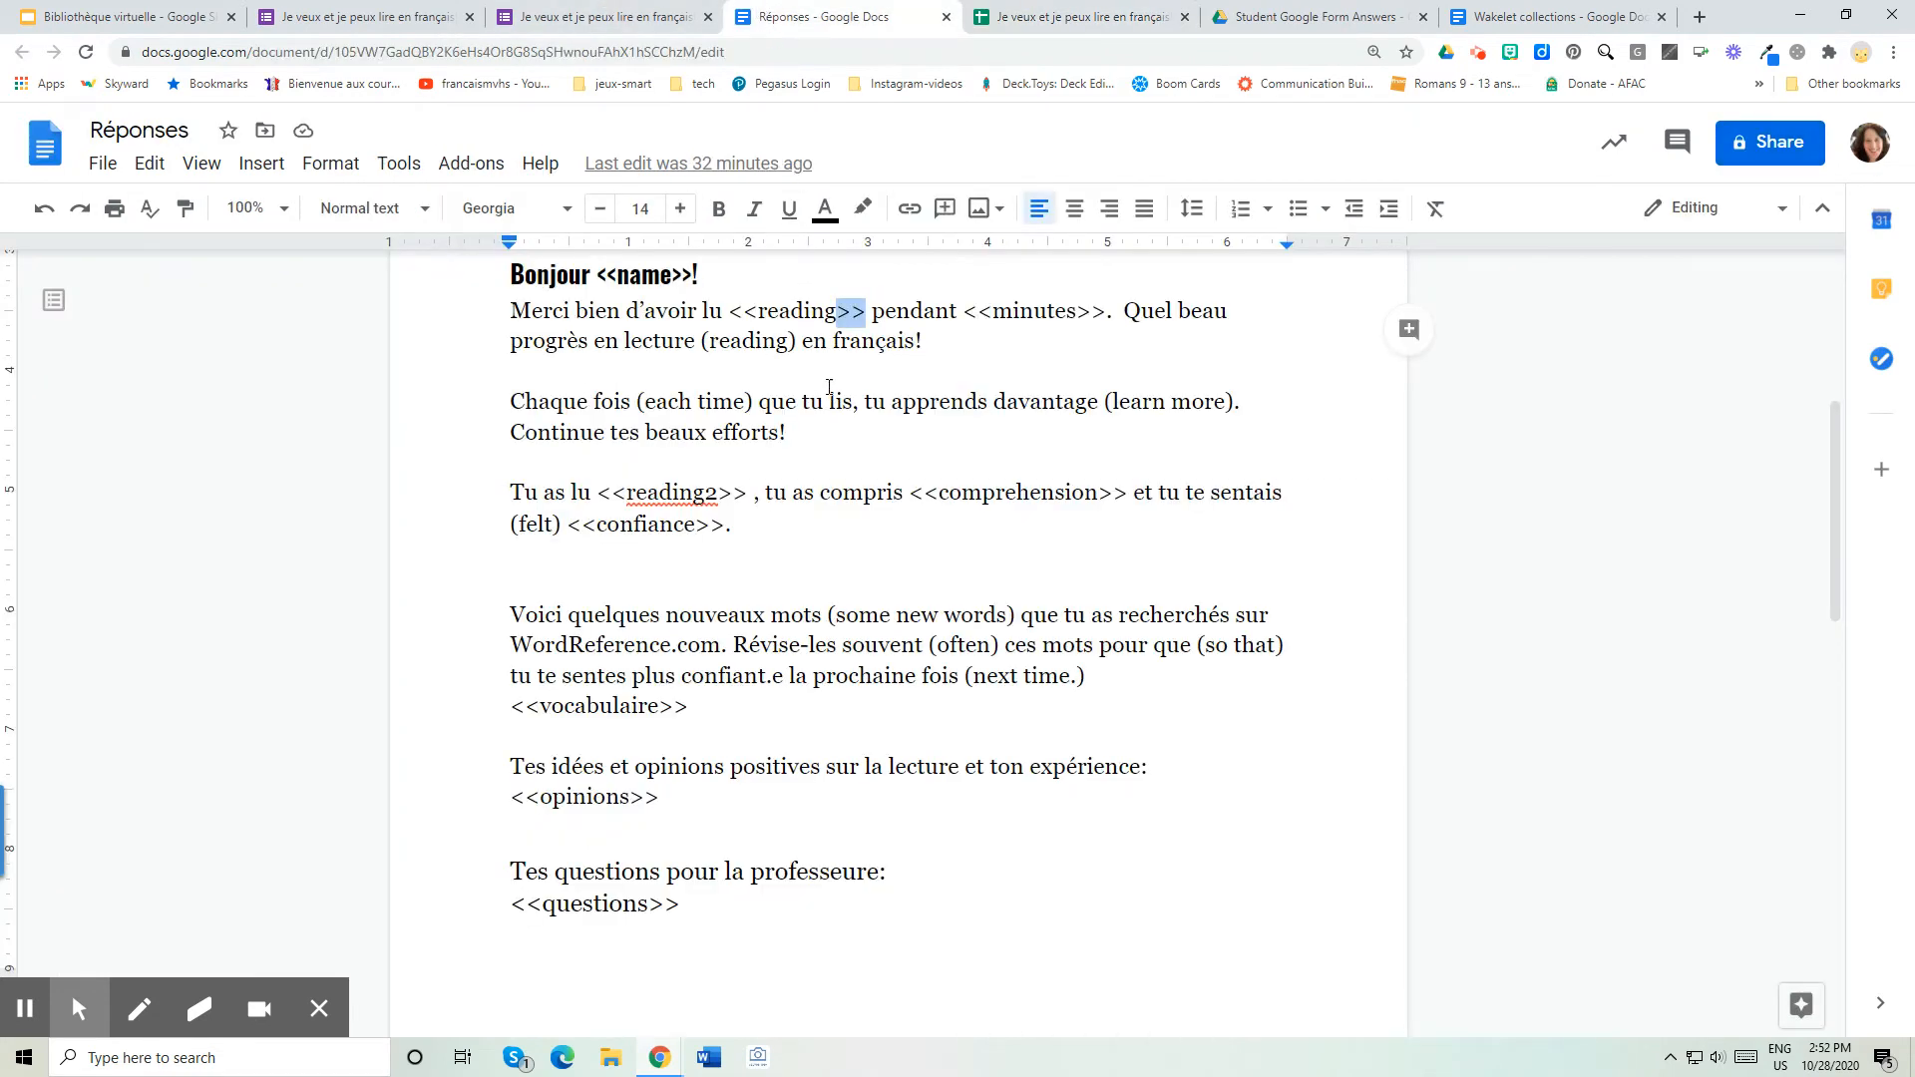
pyautogui.scroll(-9, 785, 501)
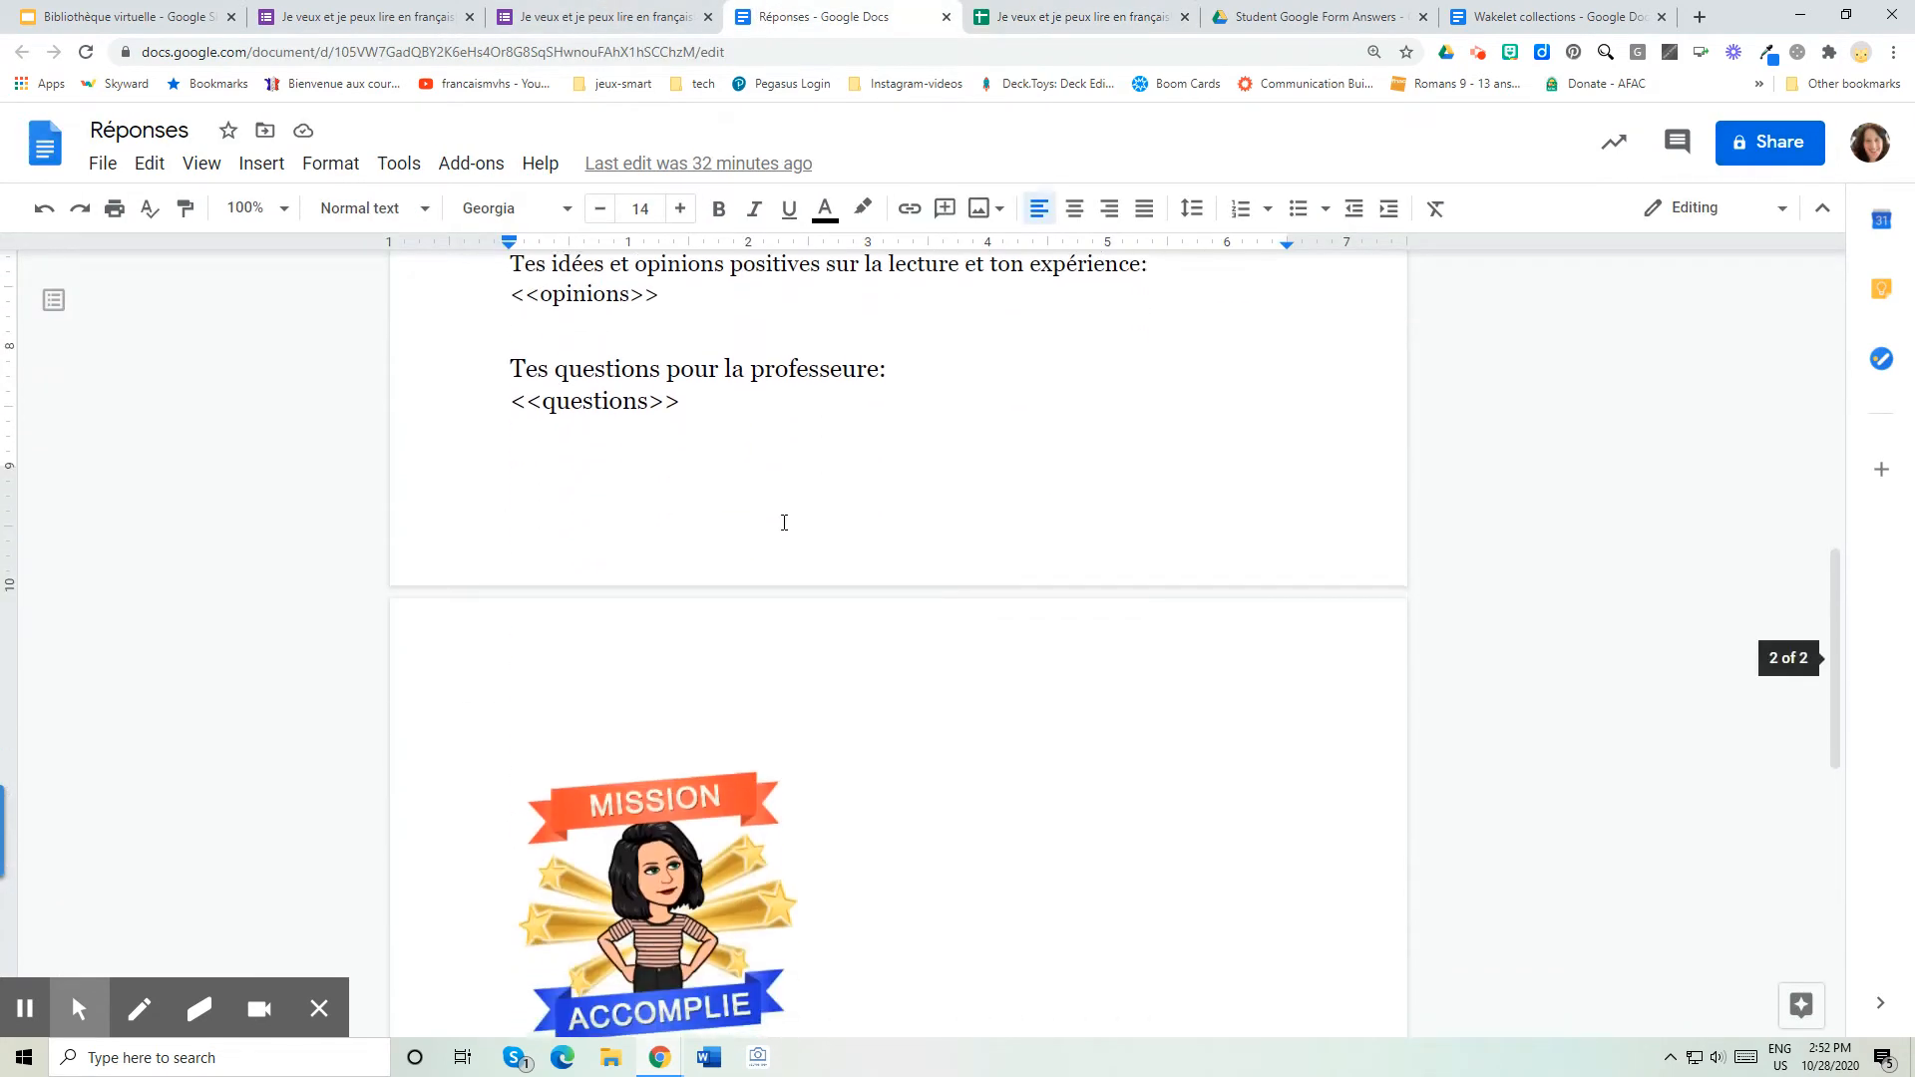
pyautogui.scroll(10, 780, 488)
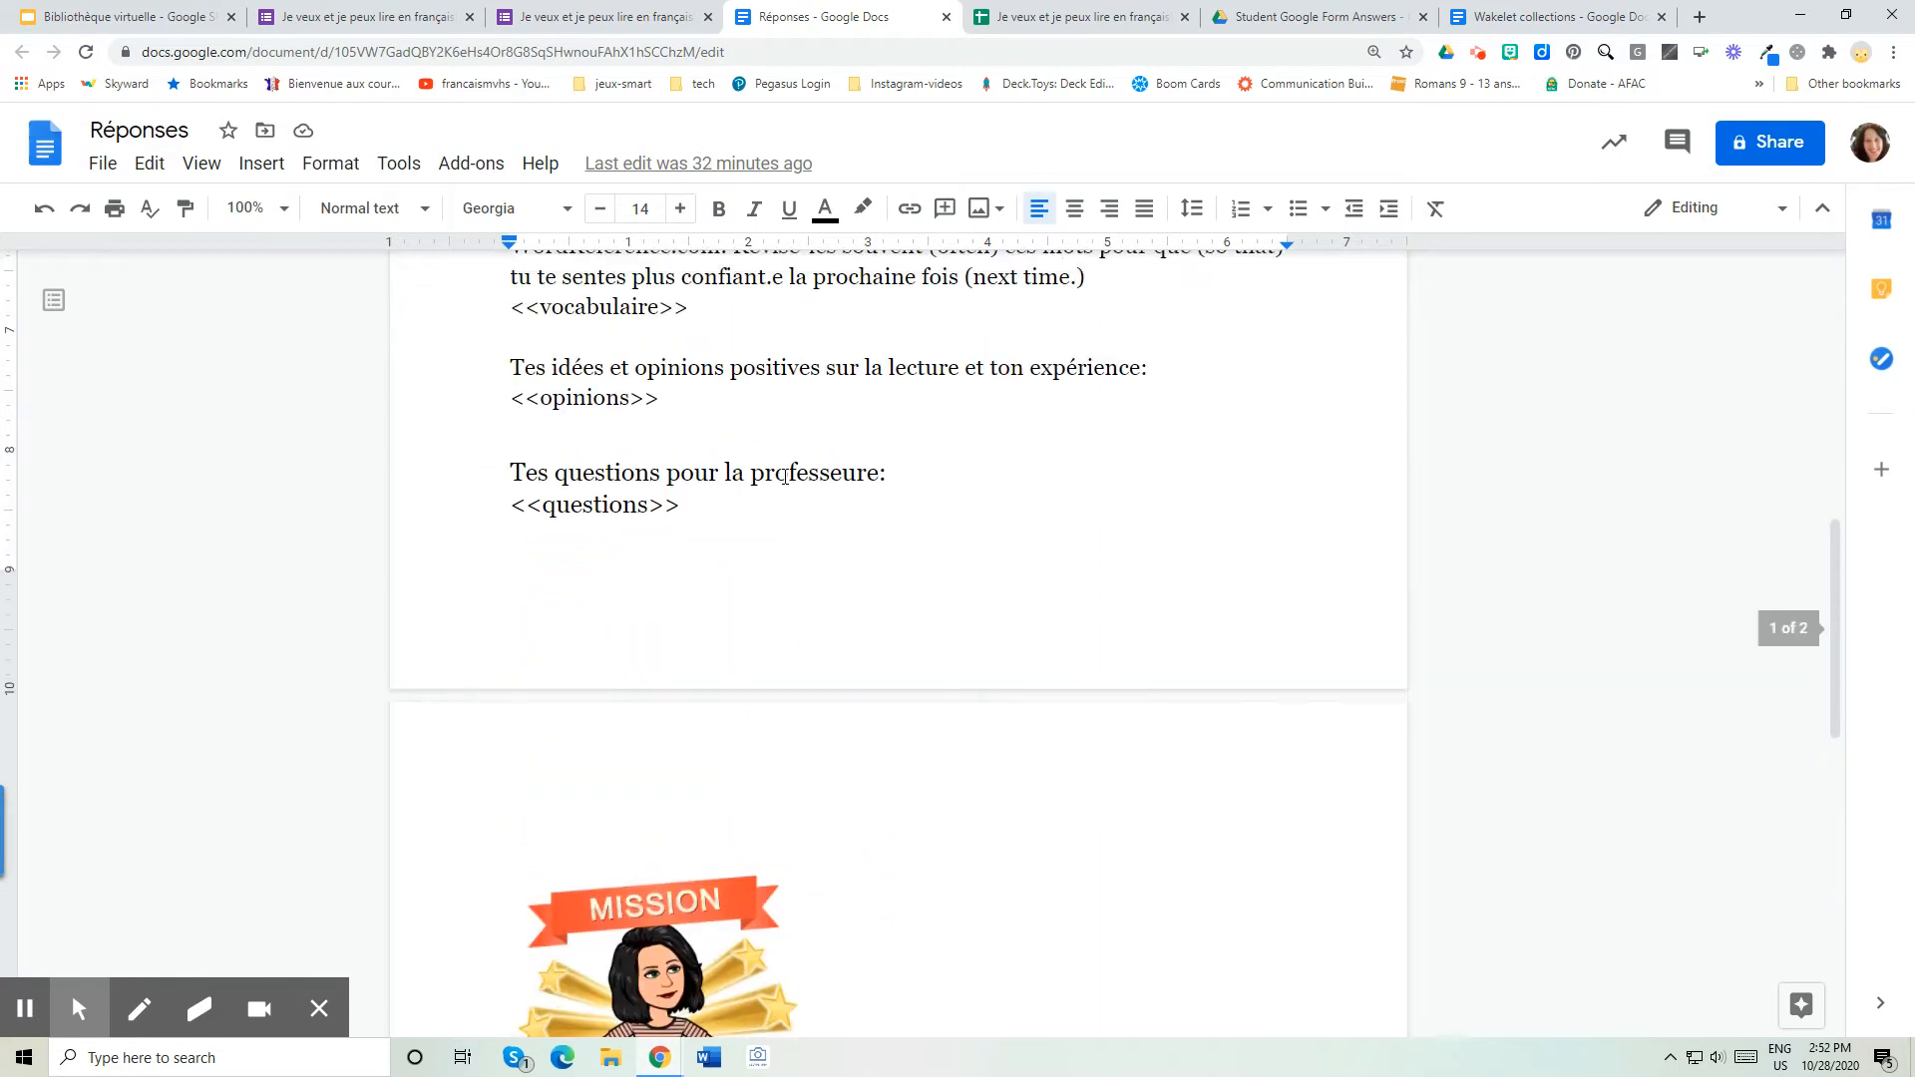
pyautogui.scroll(4, 1018, 522)
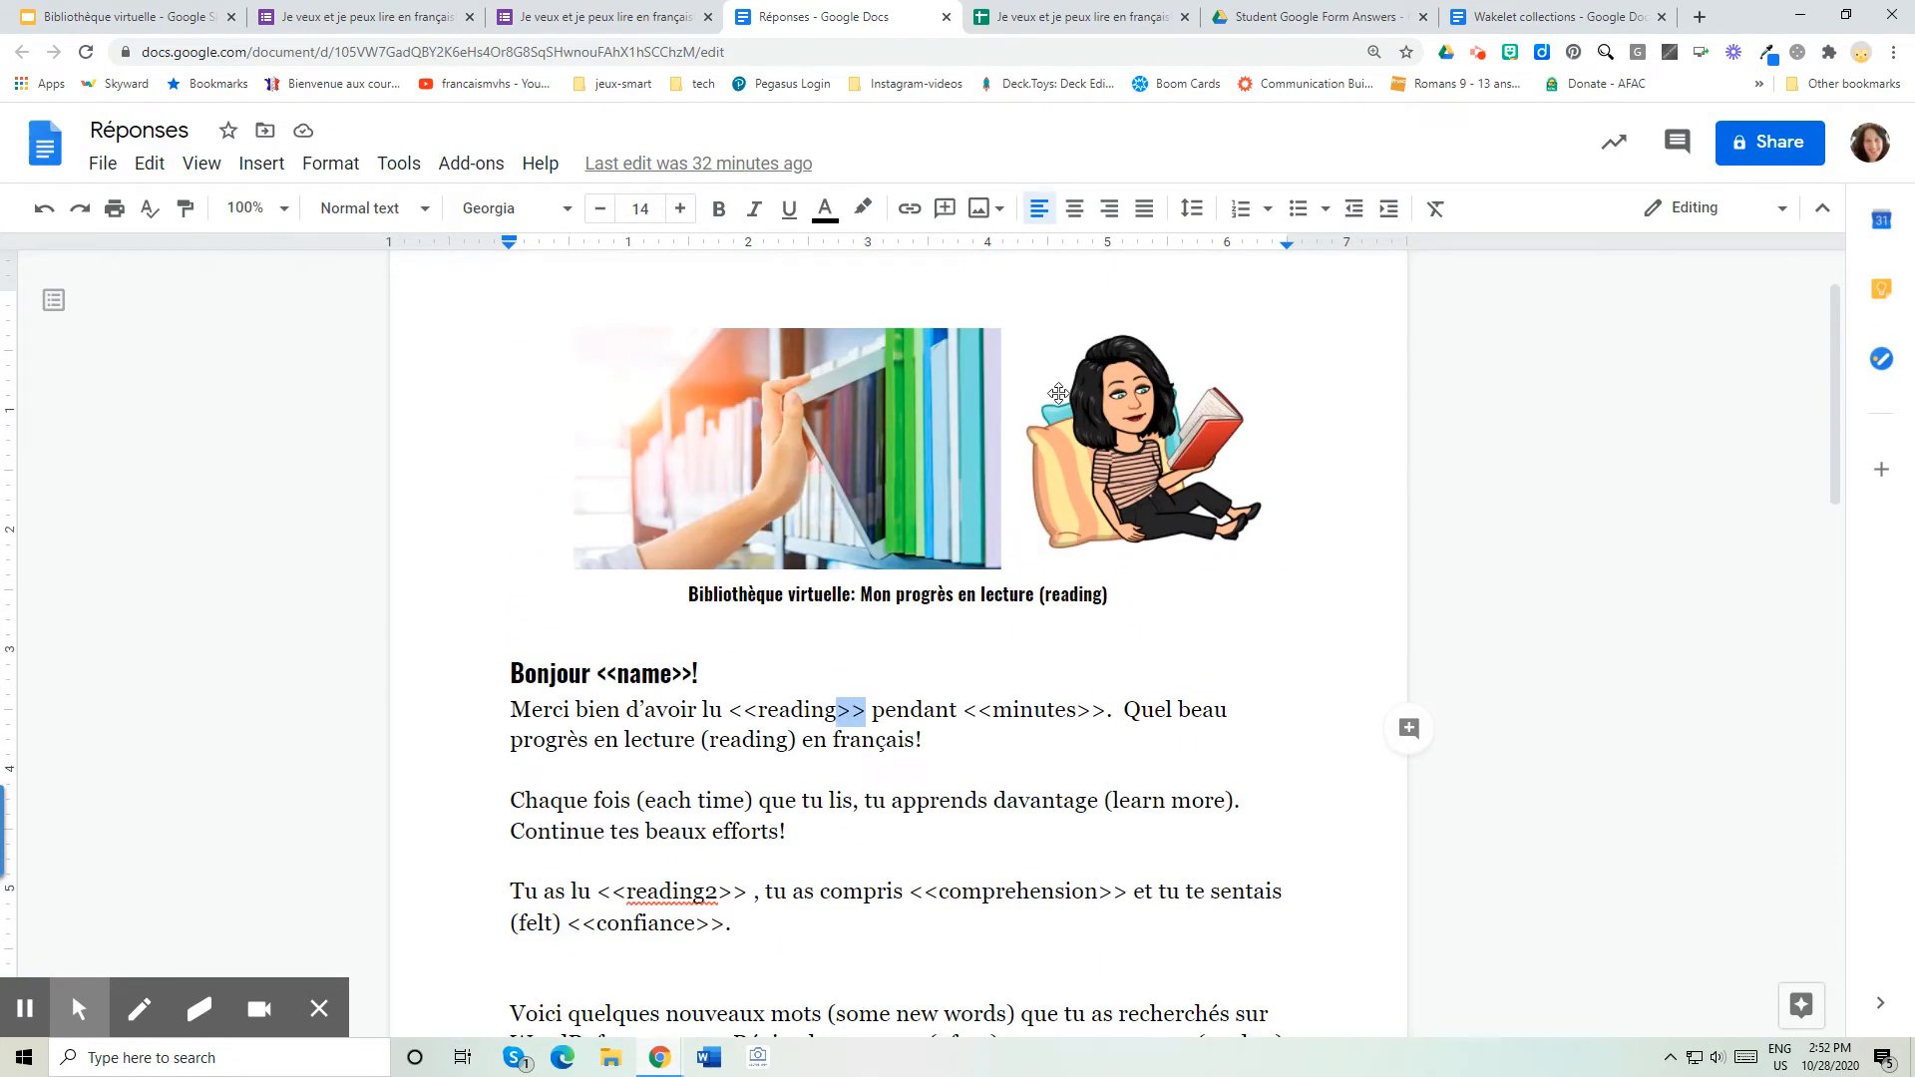
pyautogui.click(1104, 8)
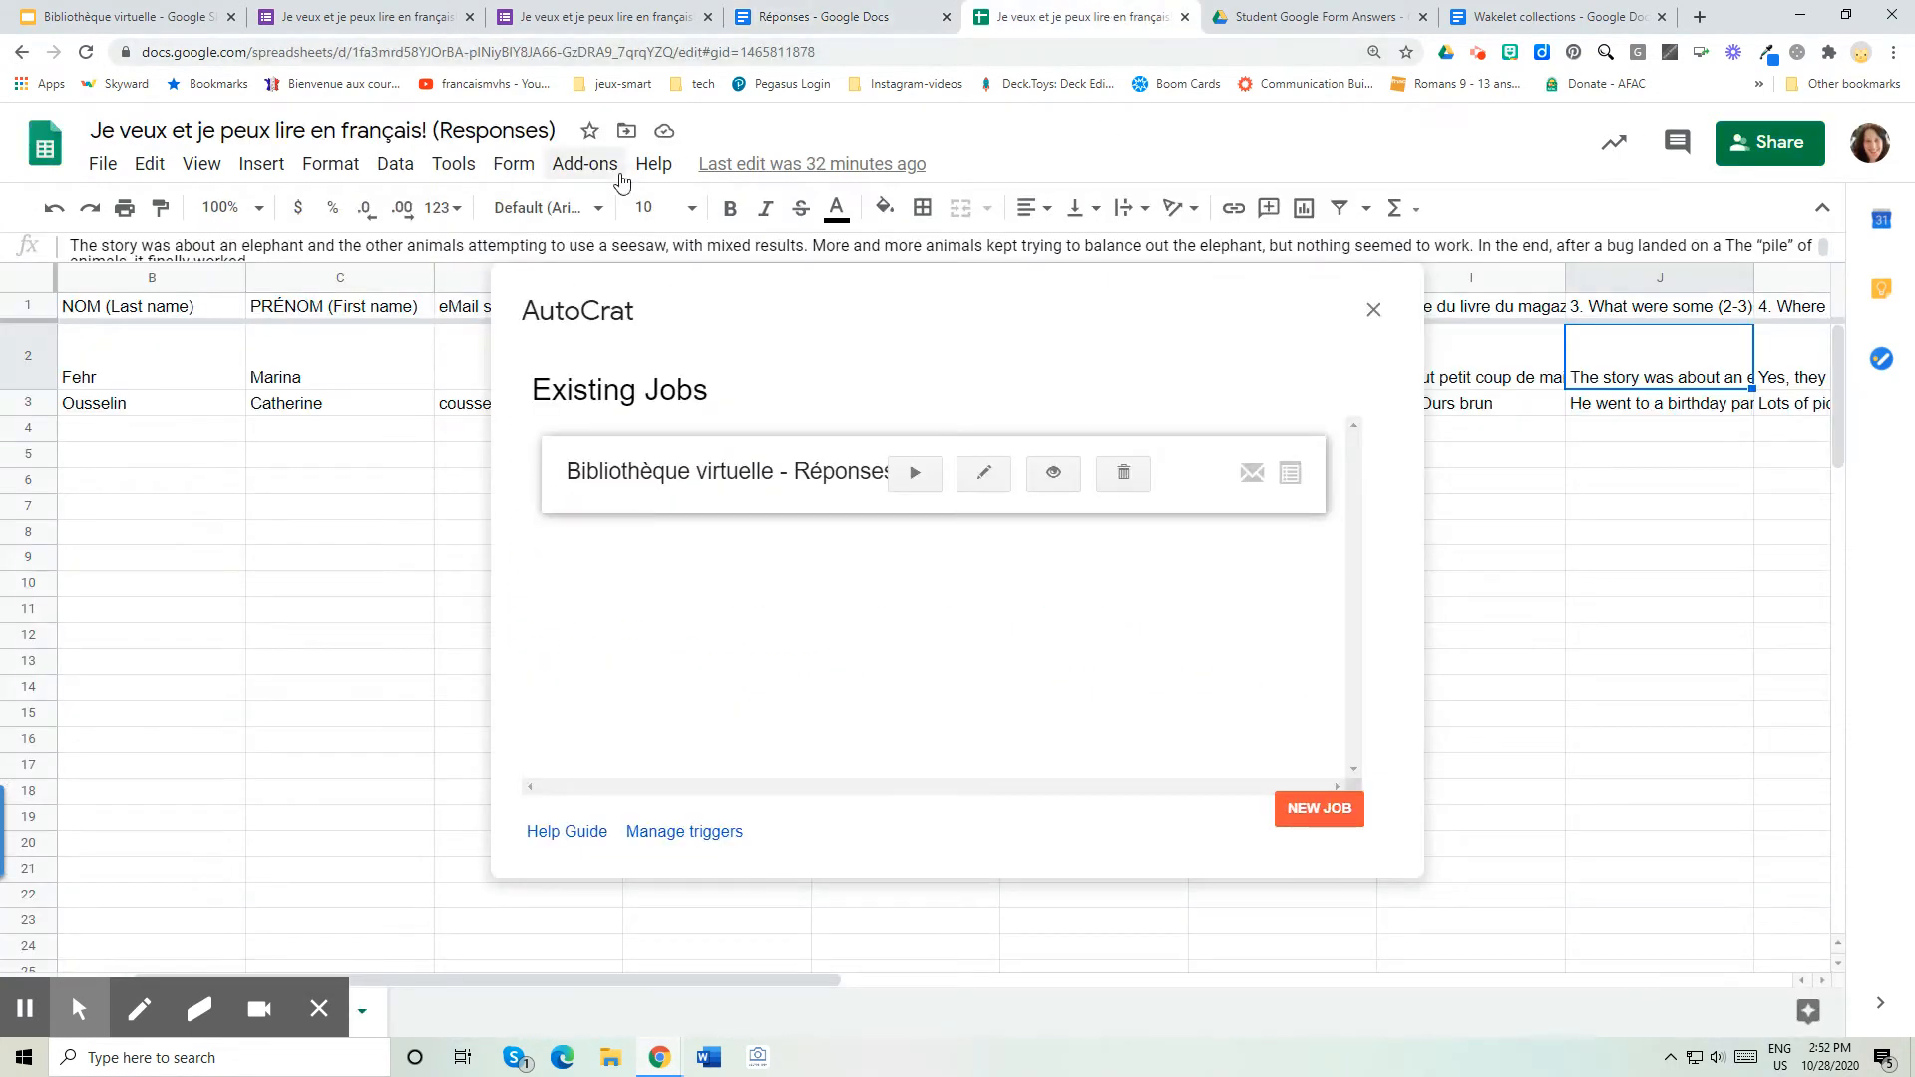
# Step: Open the Bibliothèque virtuelle - Réponses job for editing, and advance through its name and template settings to the source data mapping
pyautogui.click(585, 169)
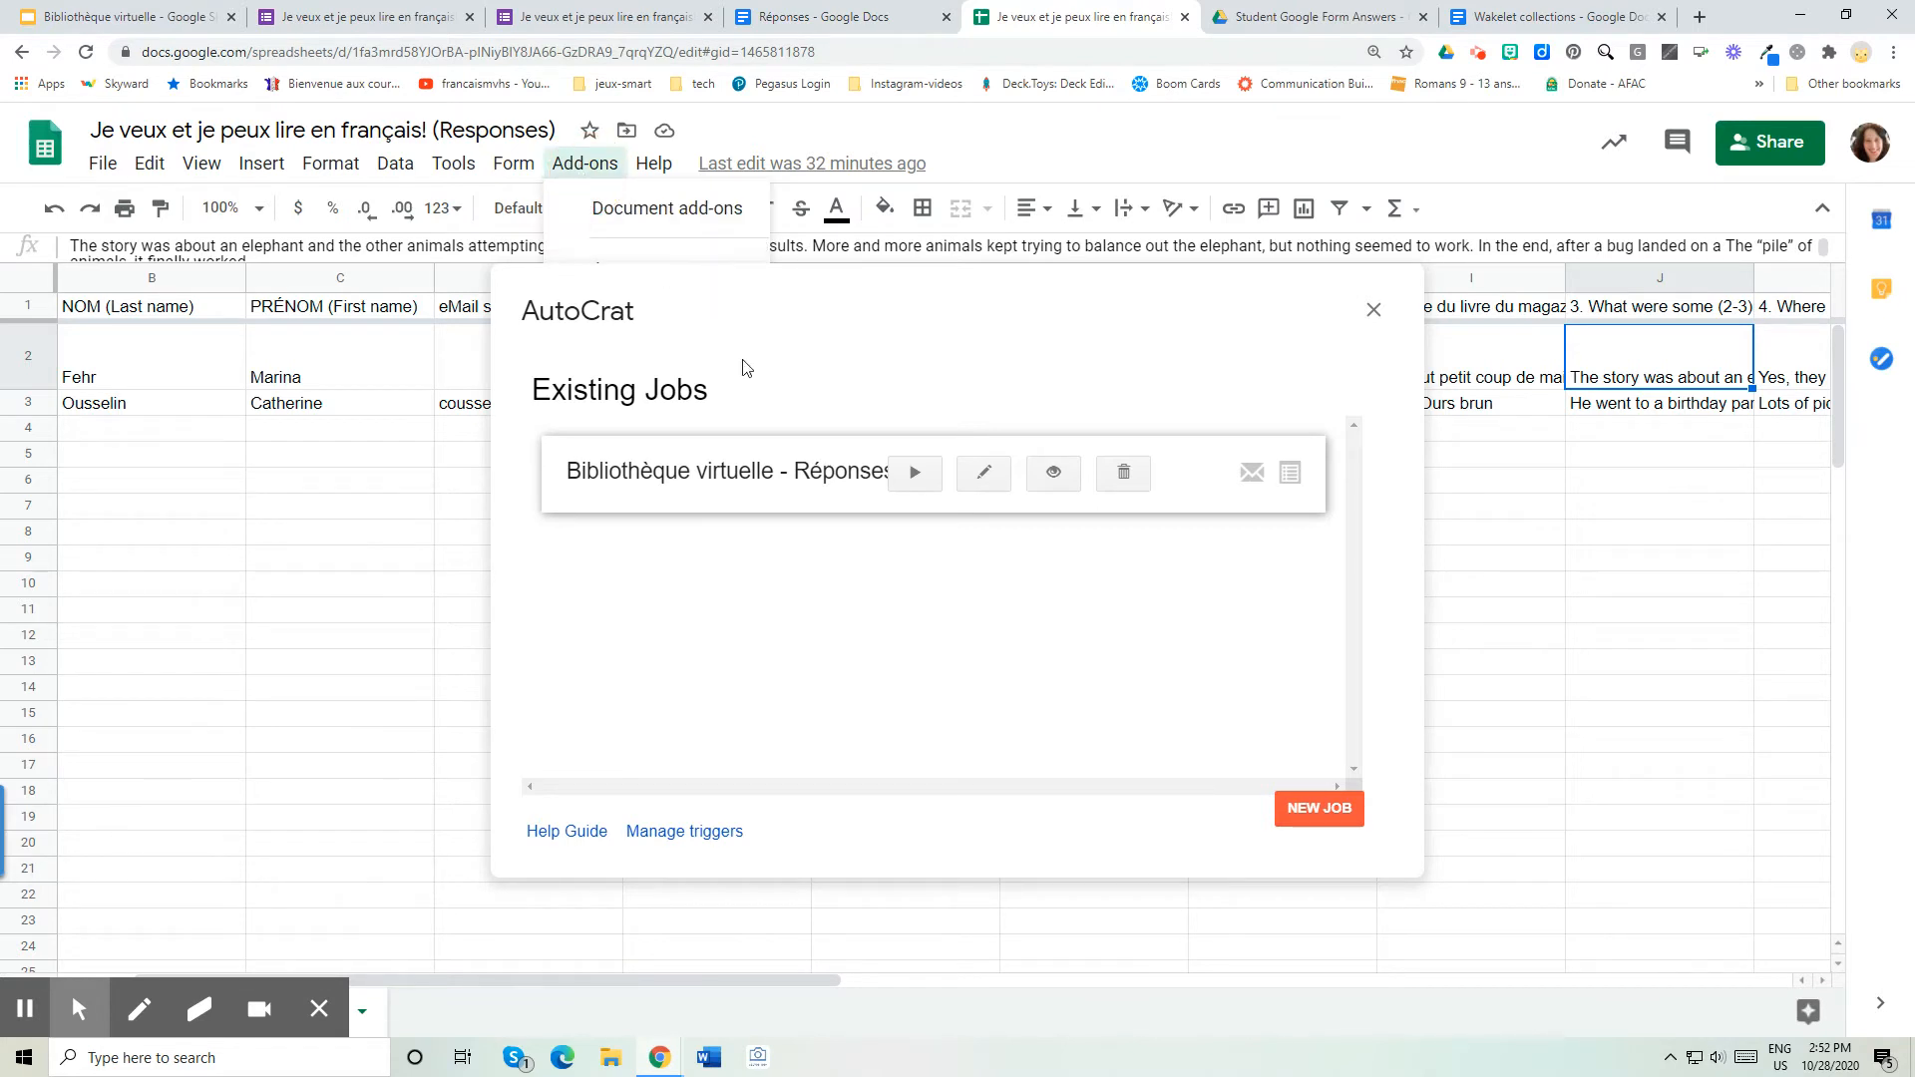
pyautogui.click(981, 475)
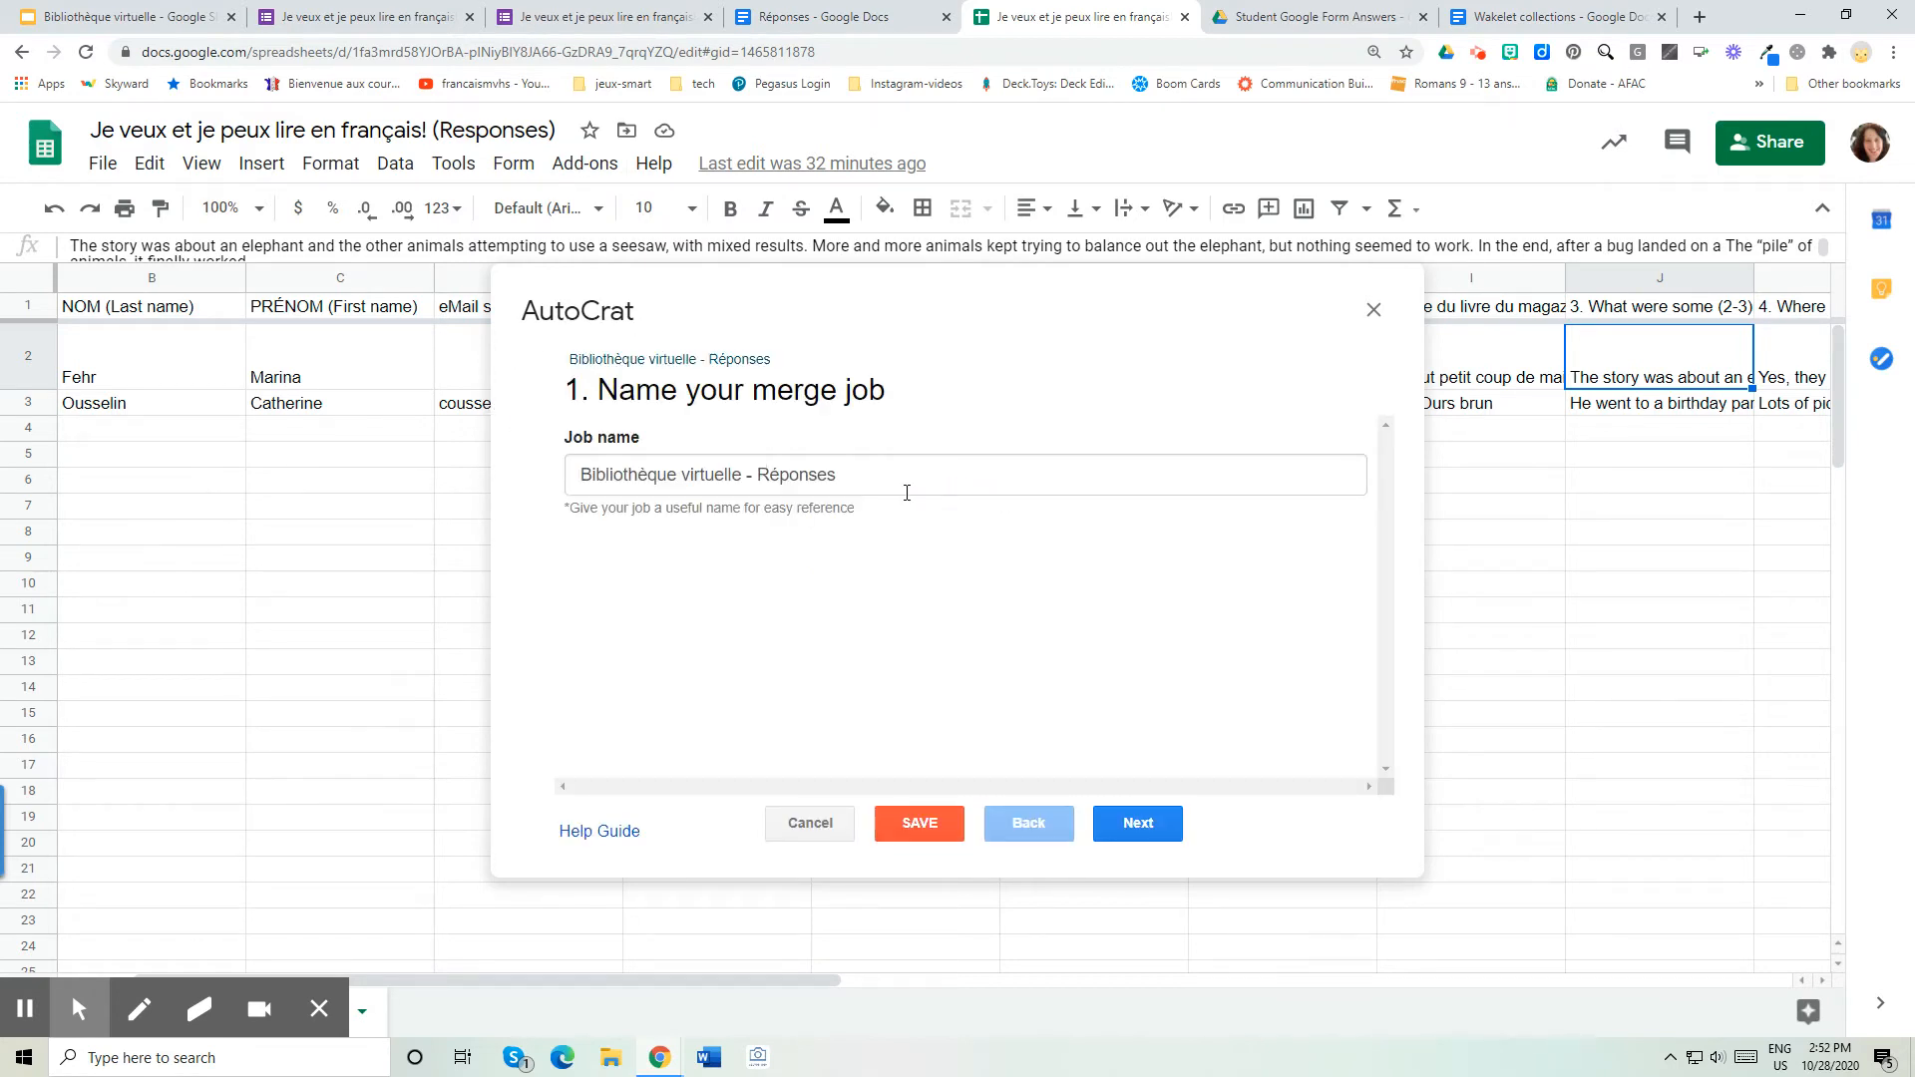
pyautogui.click(1135, 820)
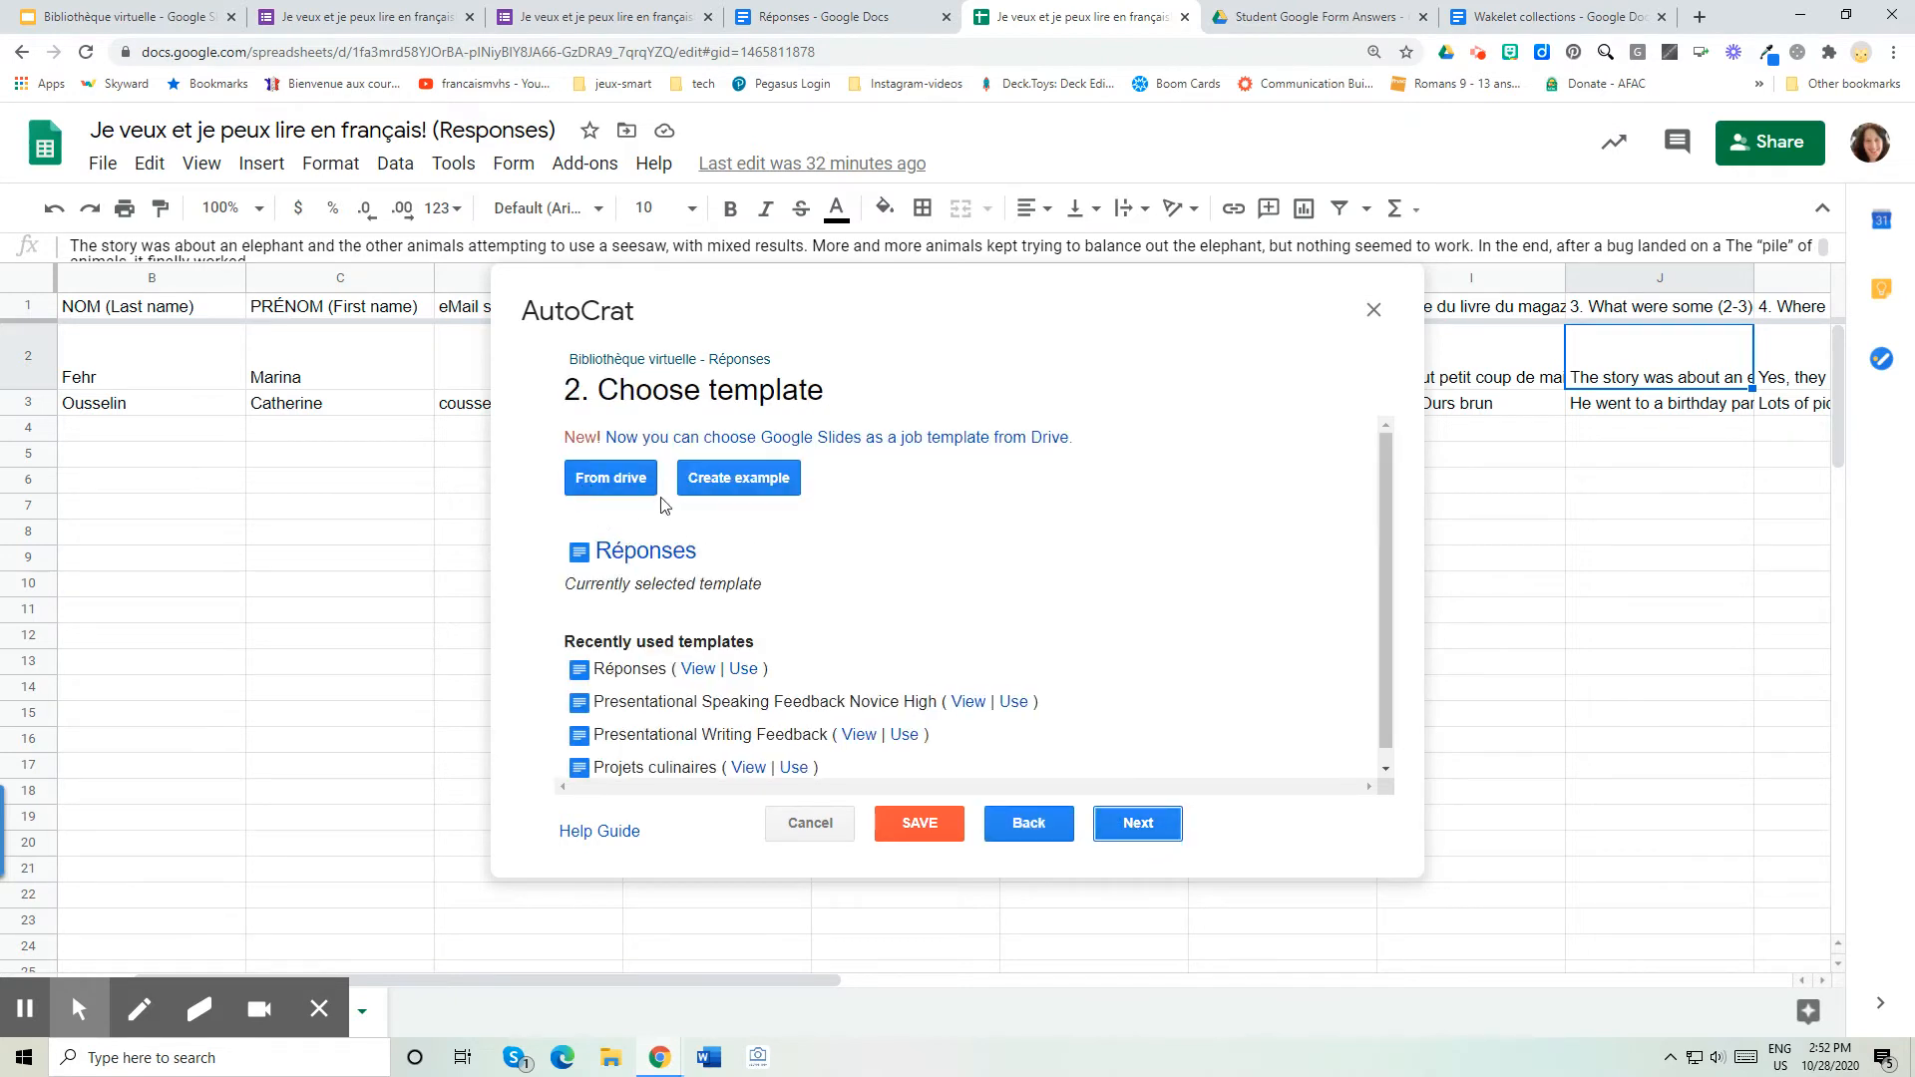
pyautogui.click(828, 16)
pyautogui.click(1025, 8)
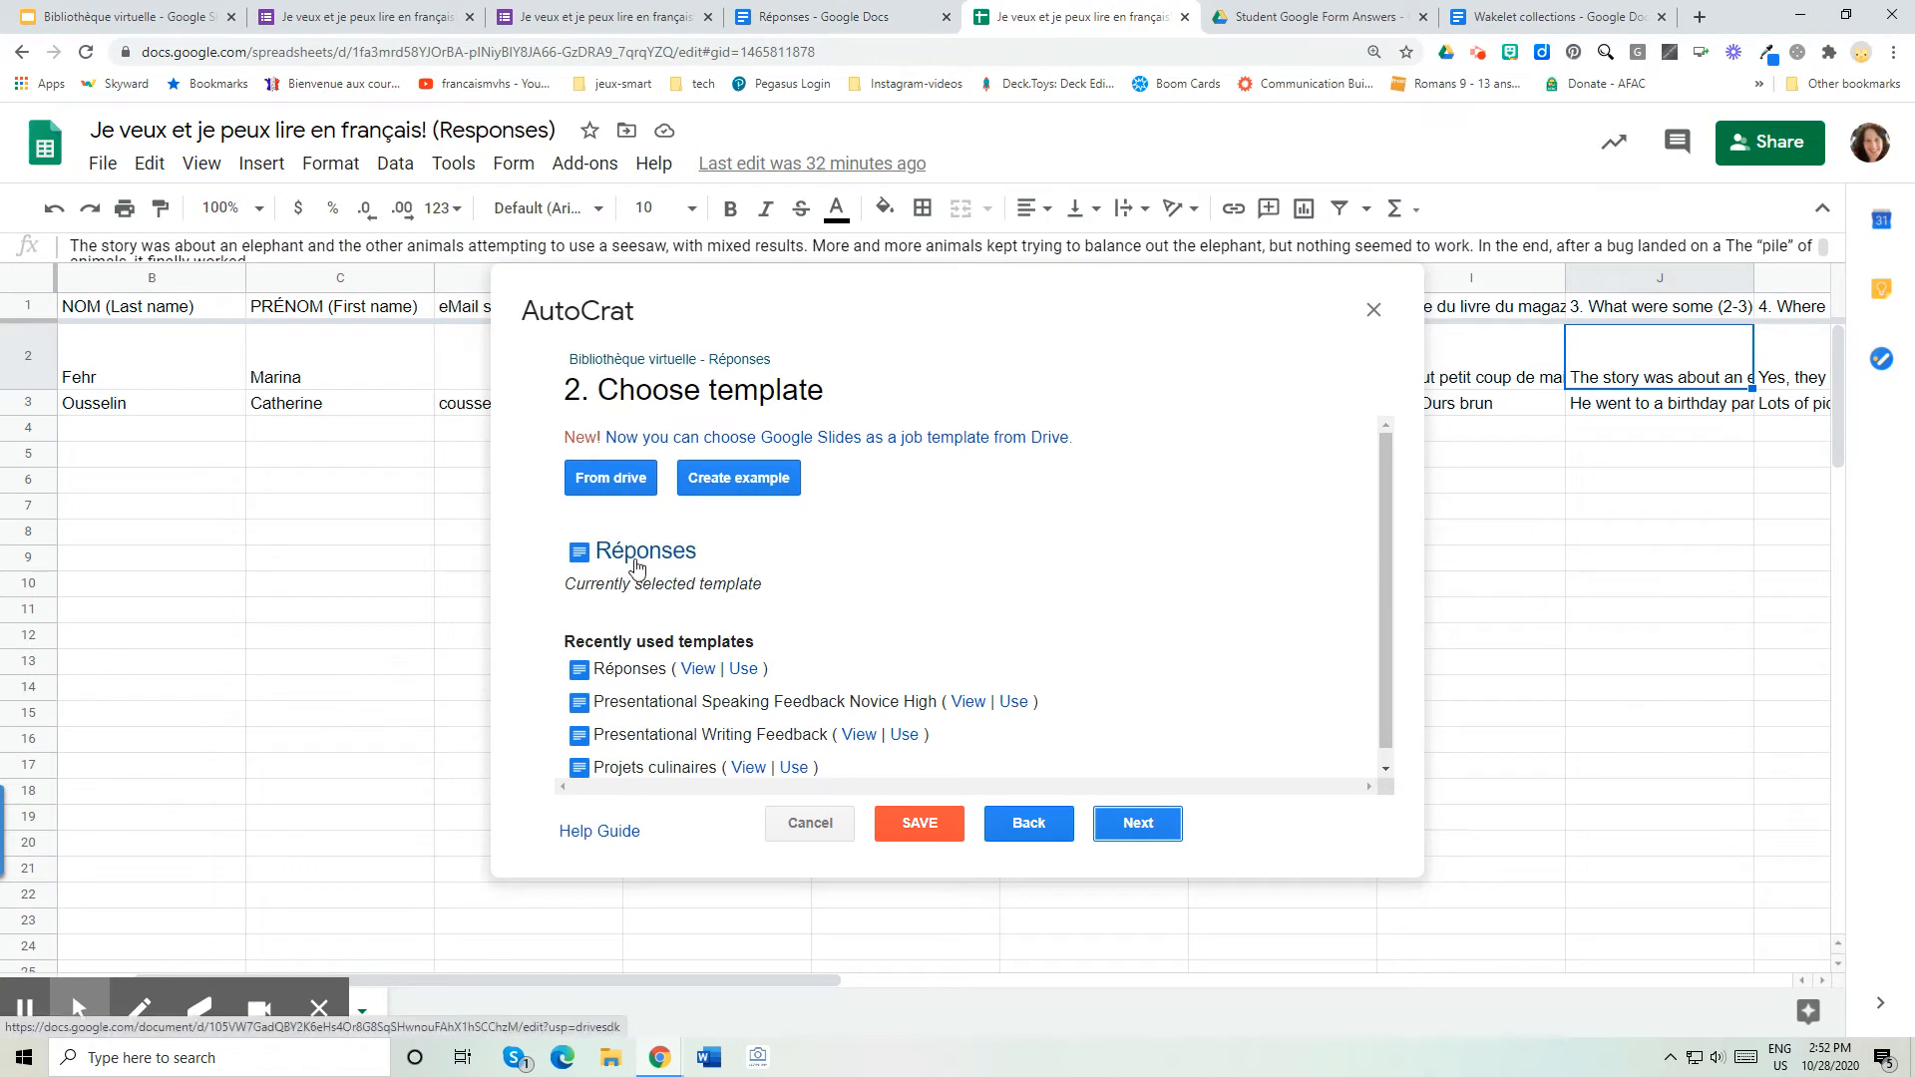
pyautogui.click(1139, 826)
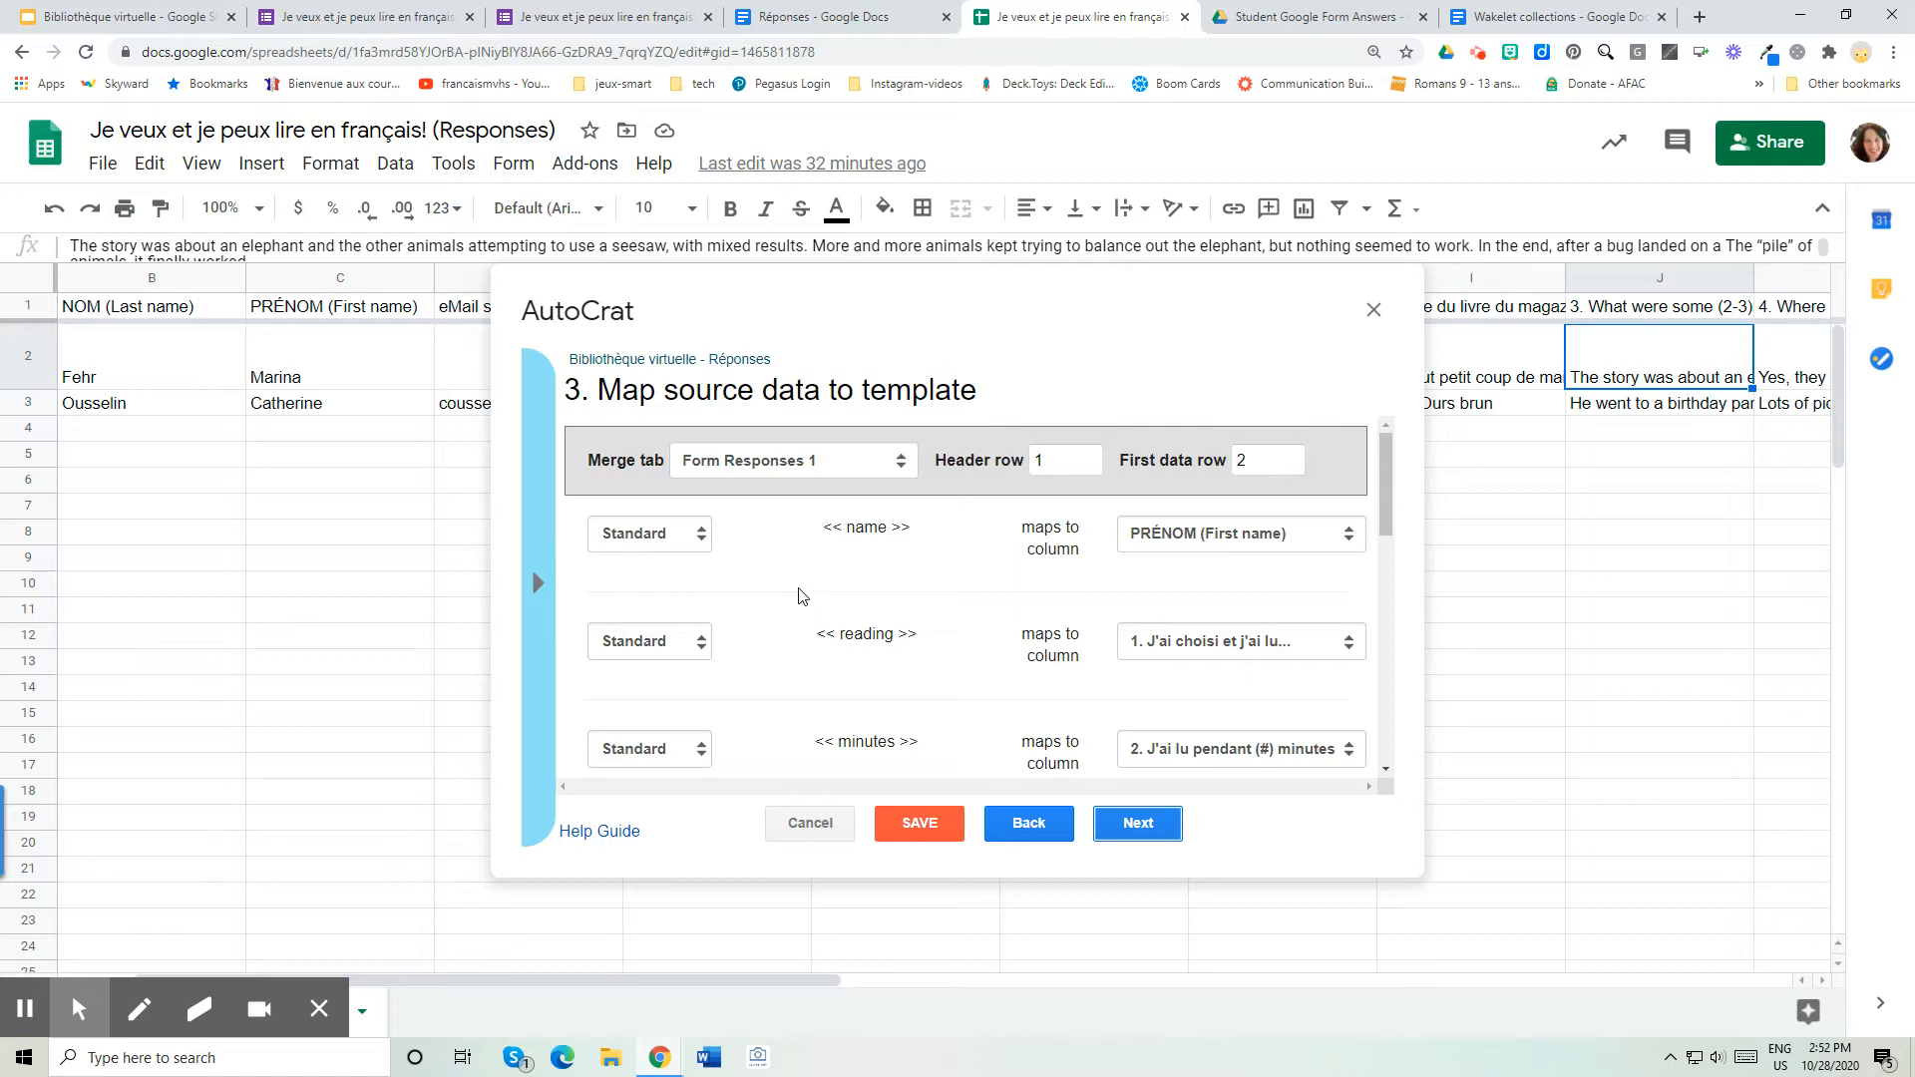
# Step: Compare the mapping with the Réponses document and the form, and examine the column choices for the <<name>> tag
pyautogui.click(813, 11)
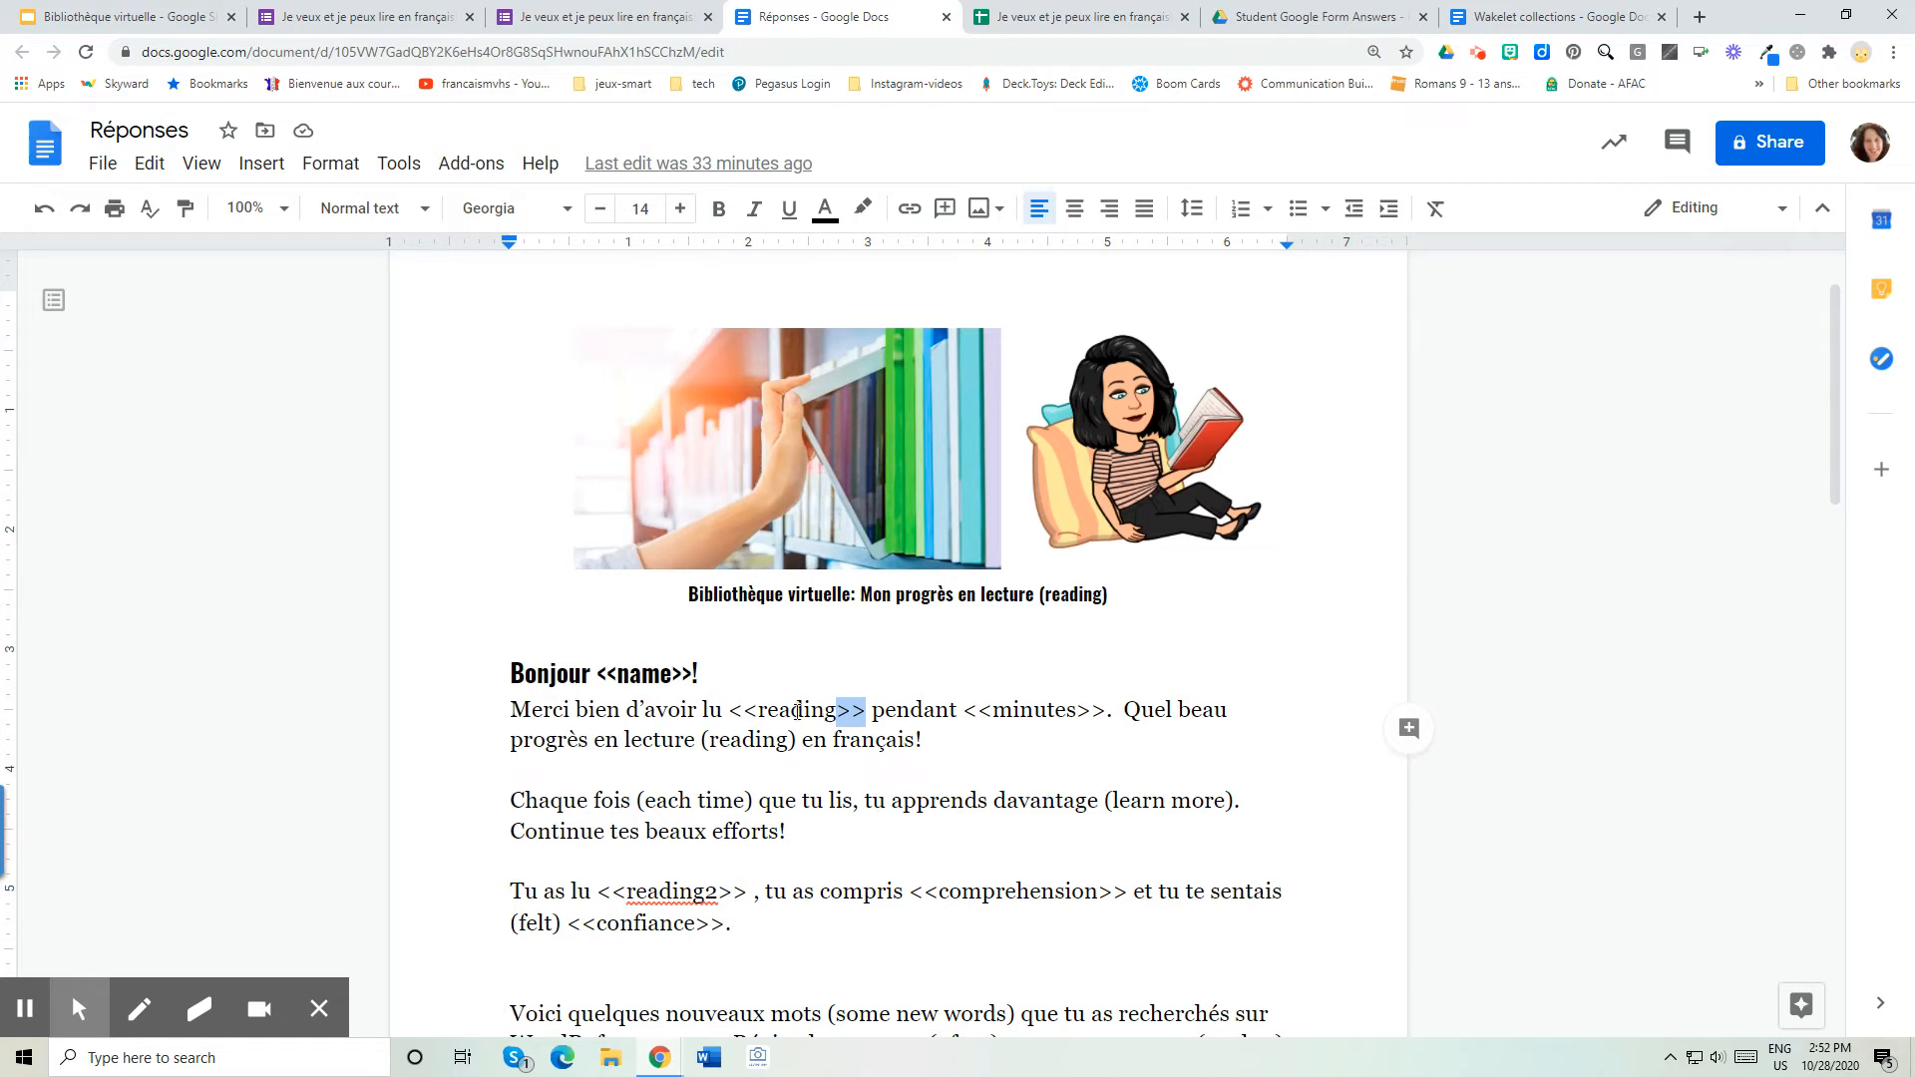
pyautogui.click(547, 18)
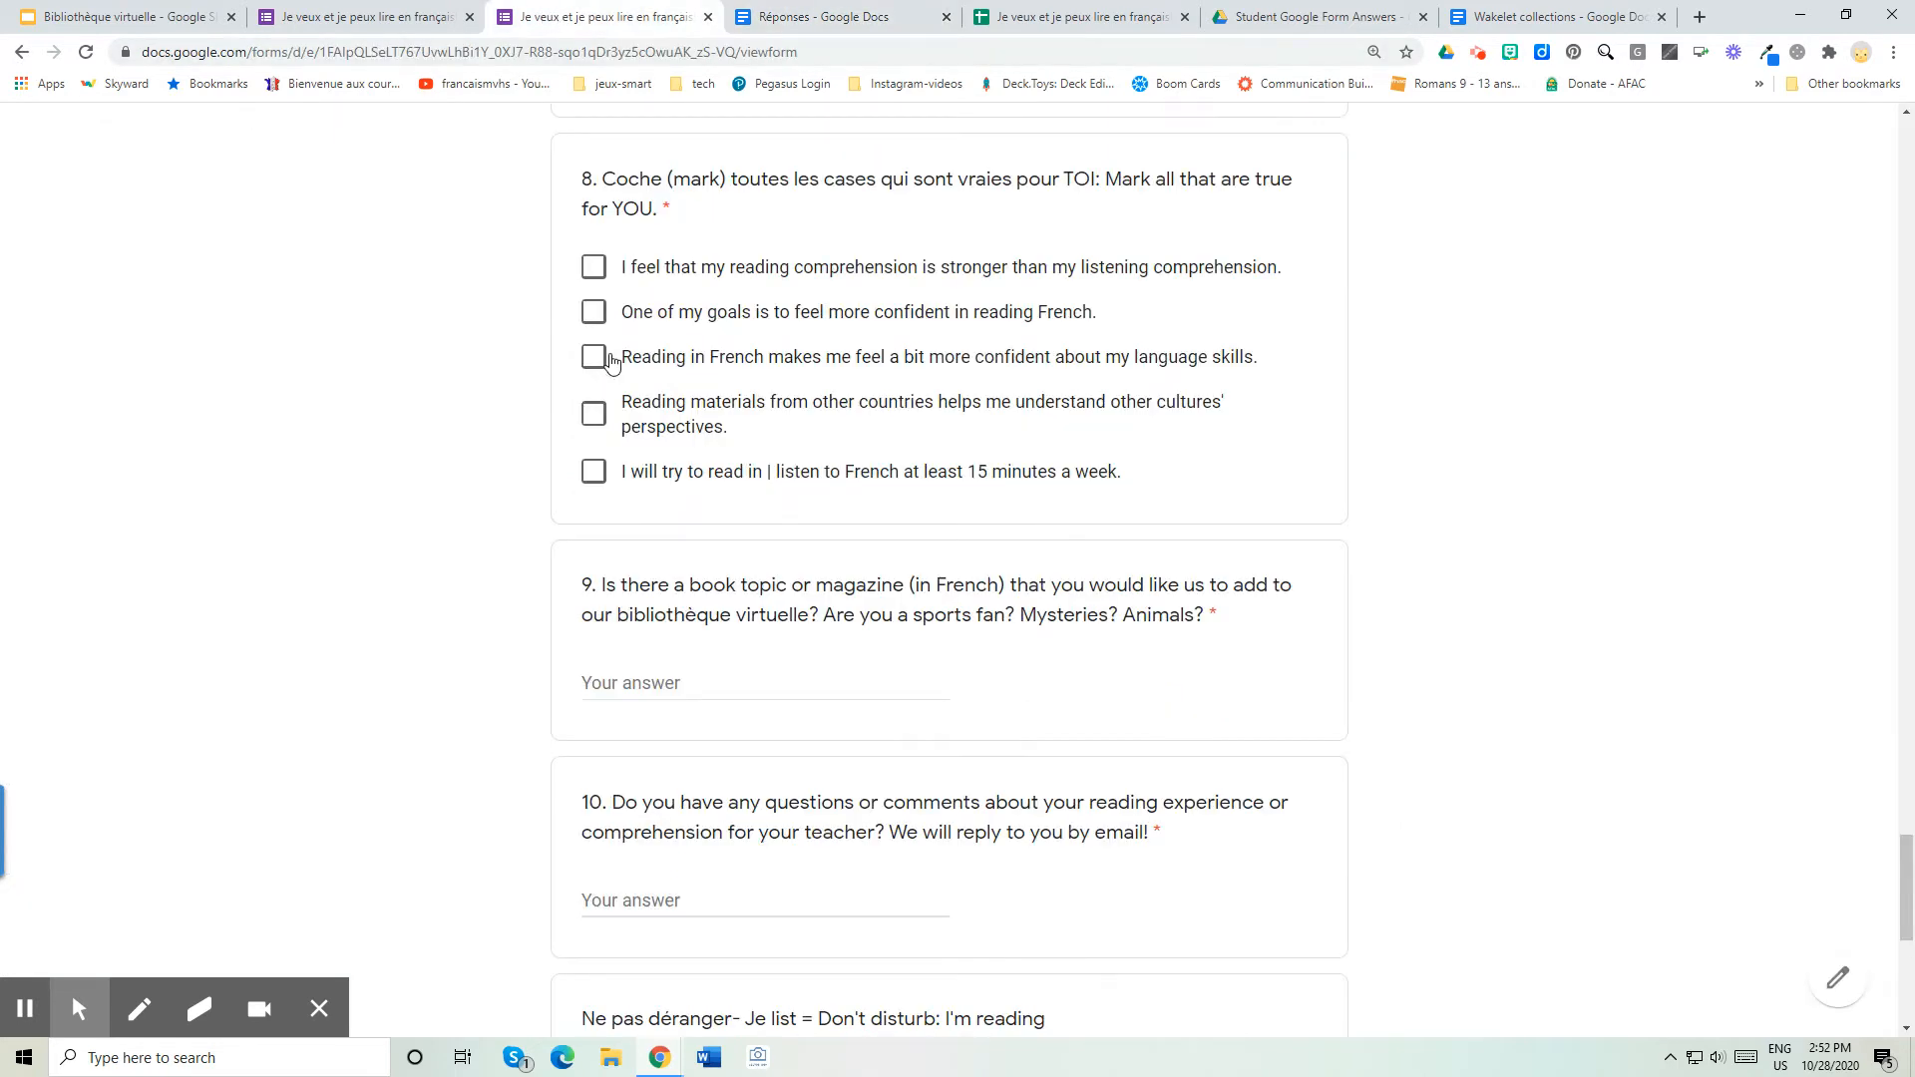
pyautogui.click(1002, 17)
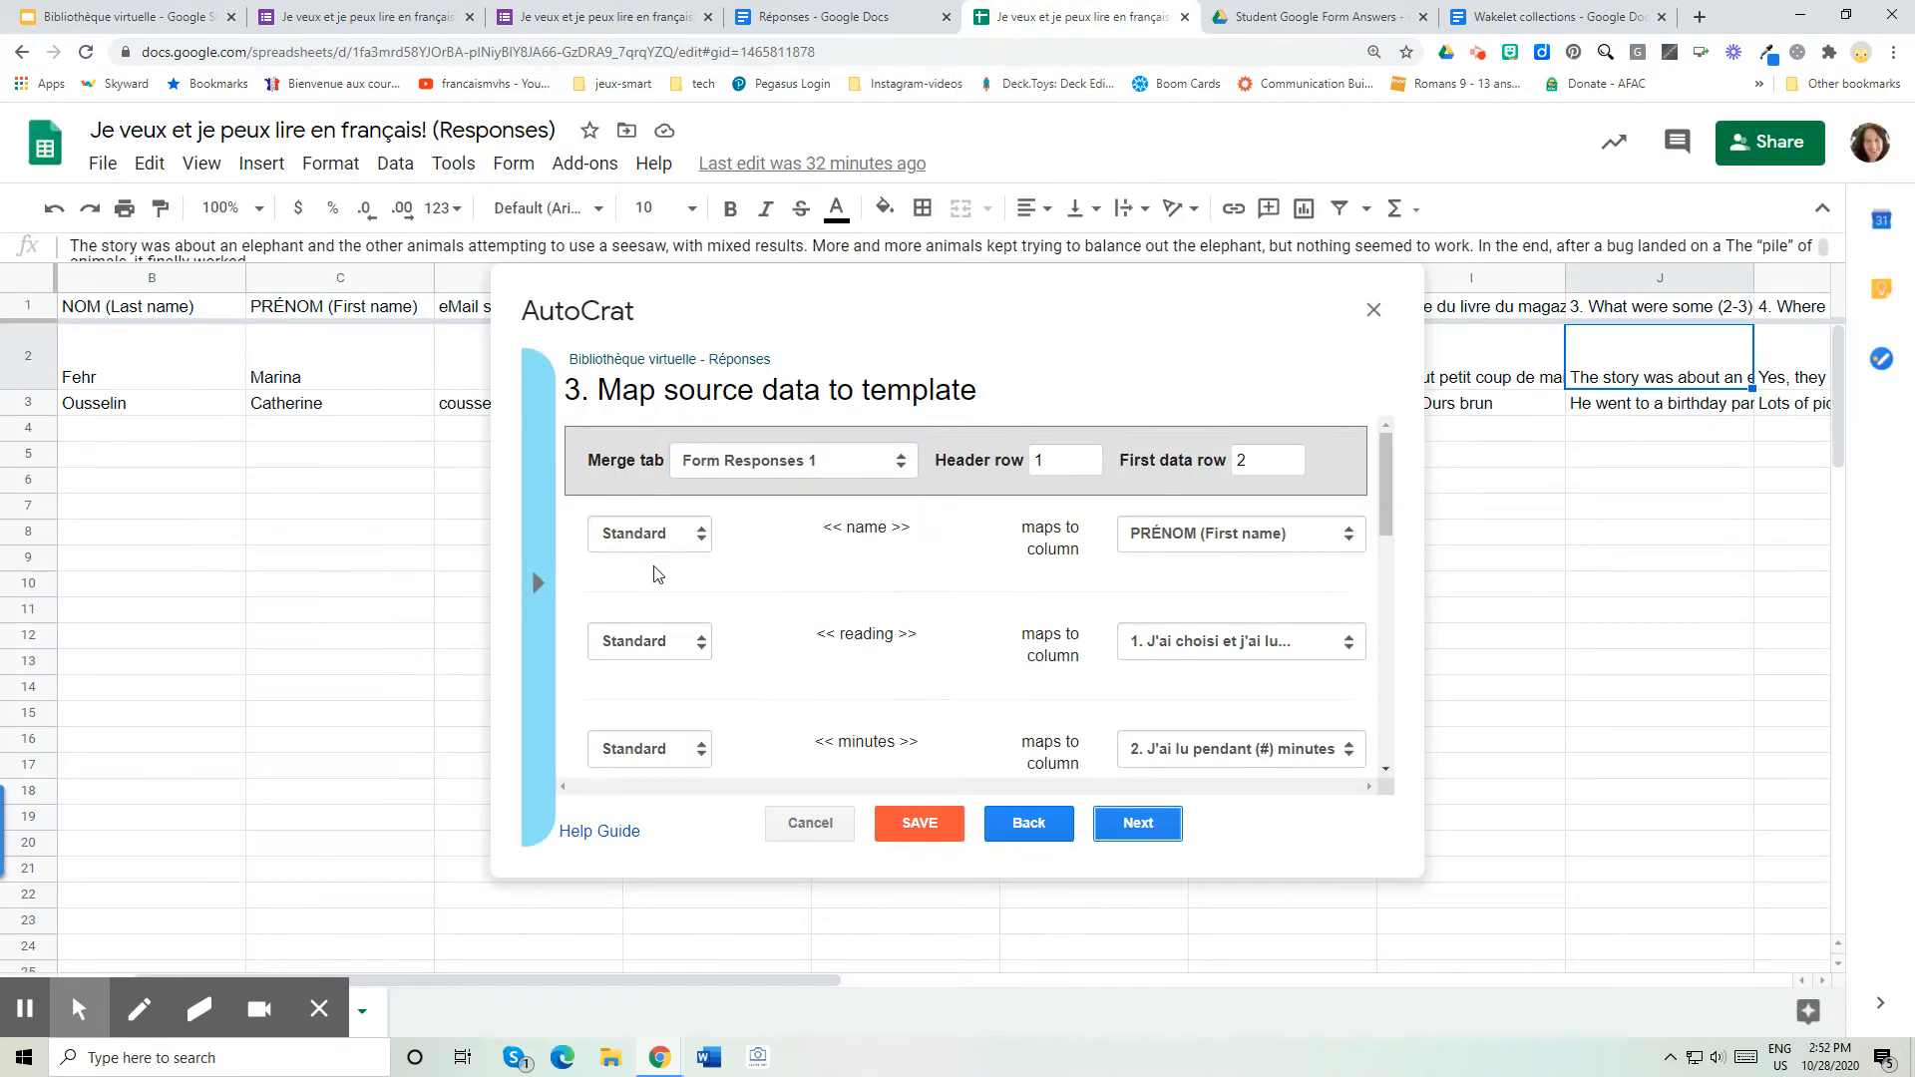
pyautogui.click(1210, 536)
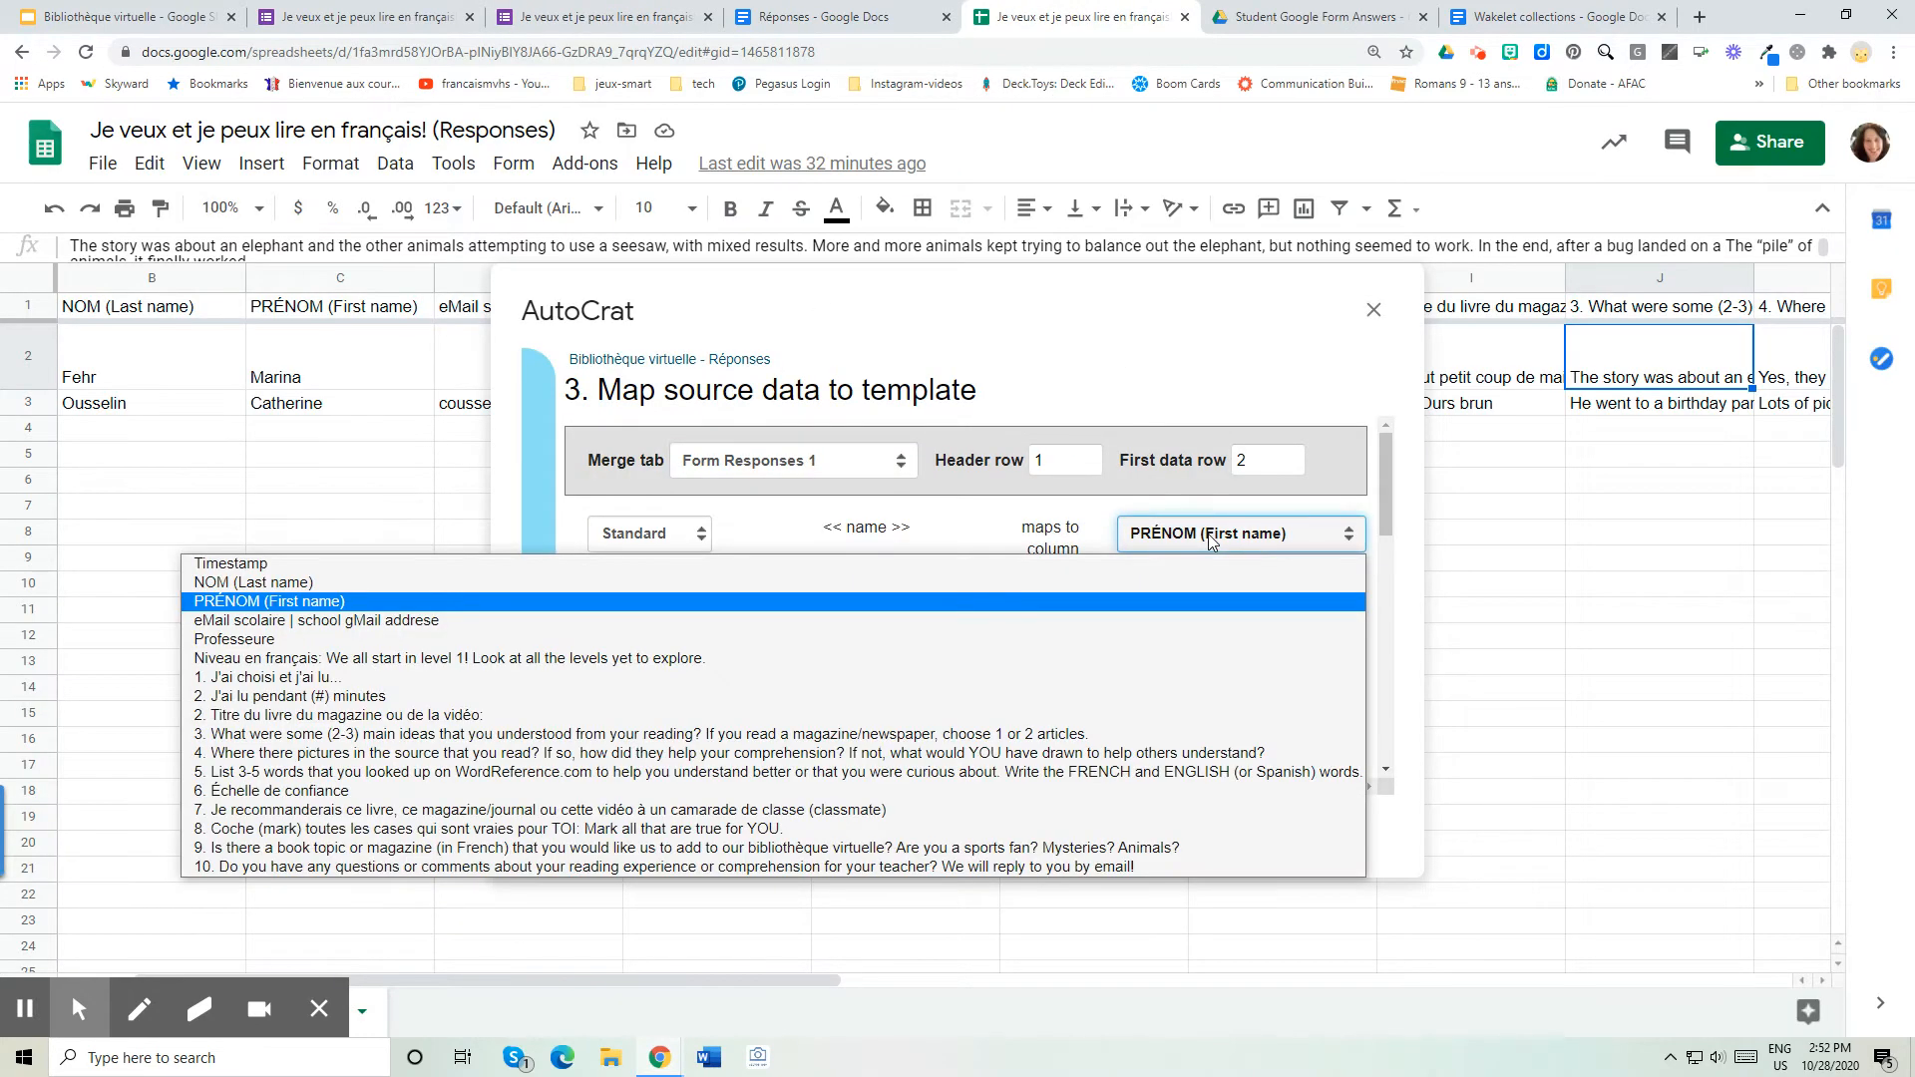
pyautogui.click(1210, 539)
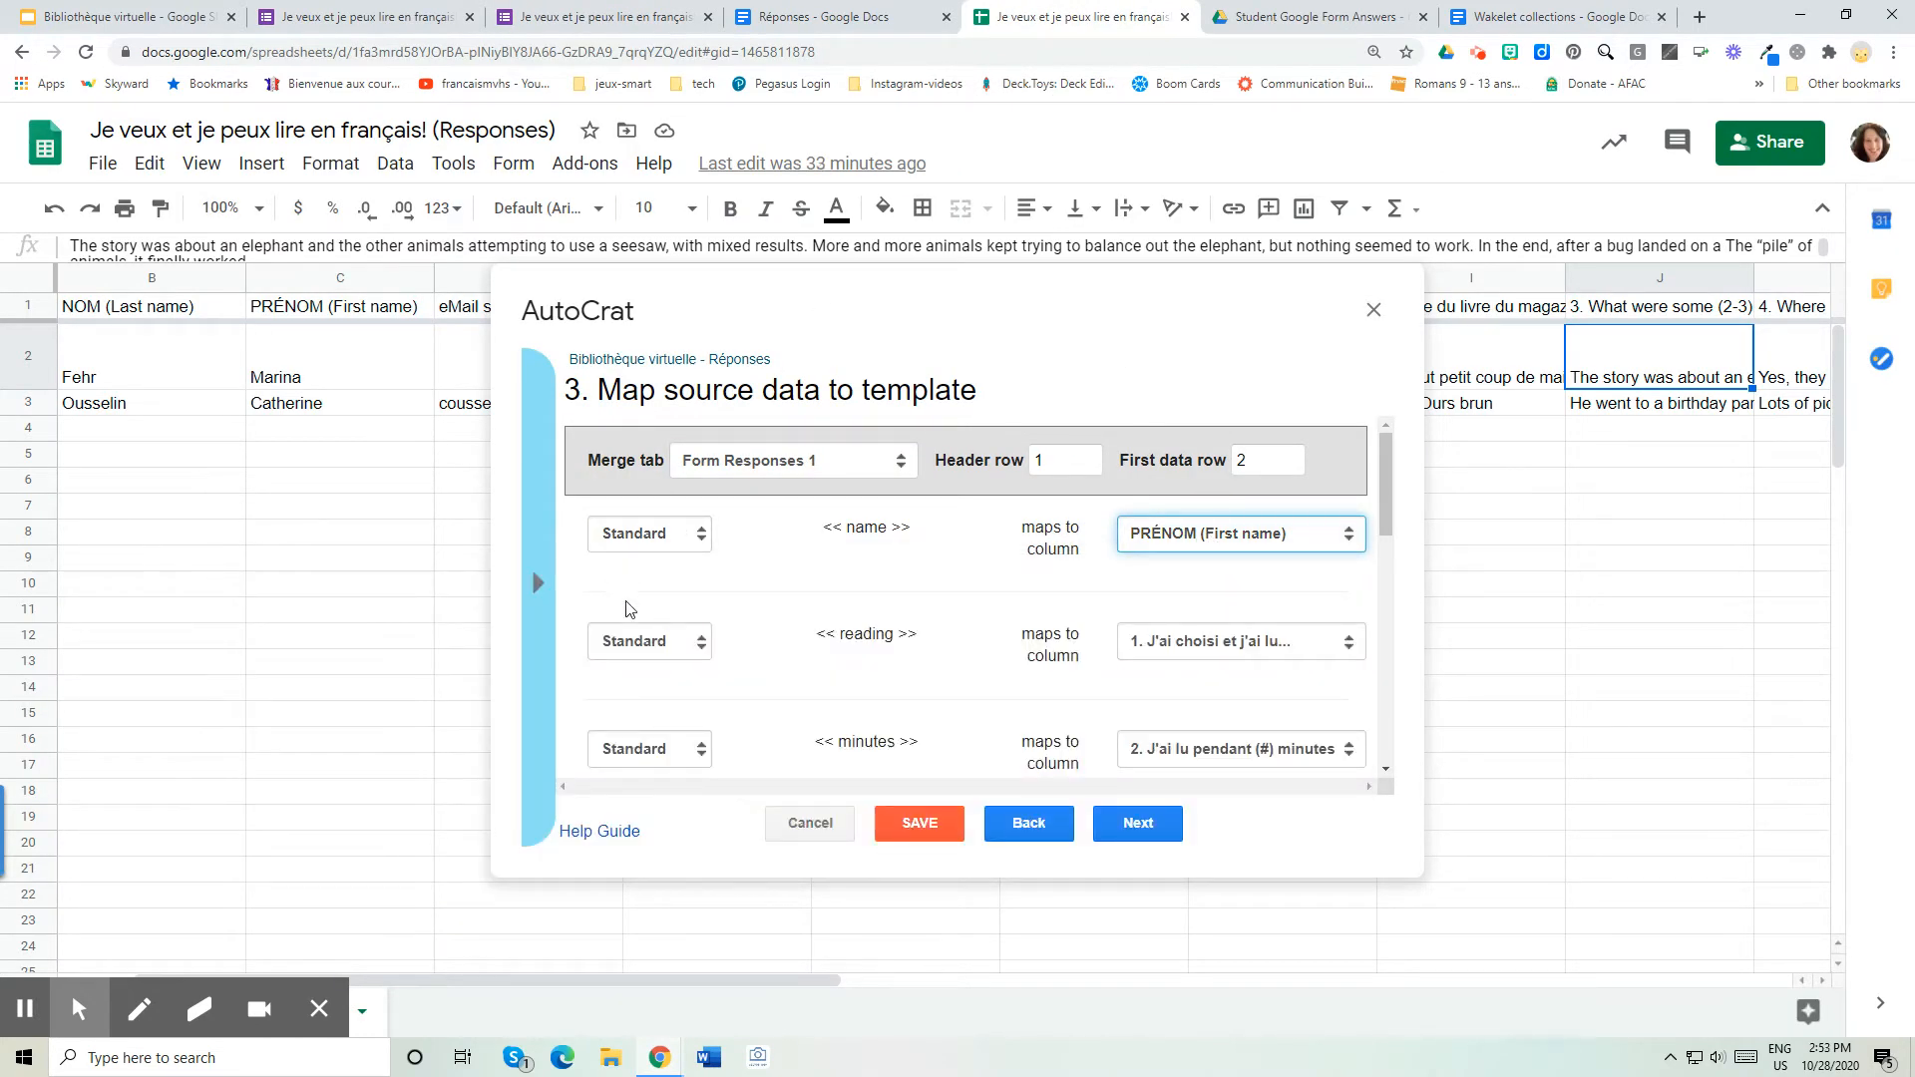
# Step: Review the remaining tag-to-column mappings, from <<reading>> through <<questions>>
pyautogui.scroll(-2, 1185, 618)
pyautogui.scroll(-1, 1184, 616)
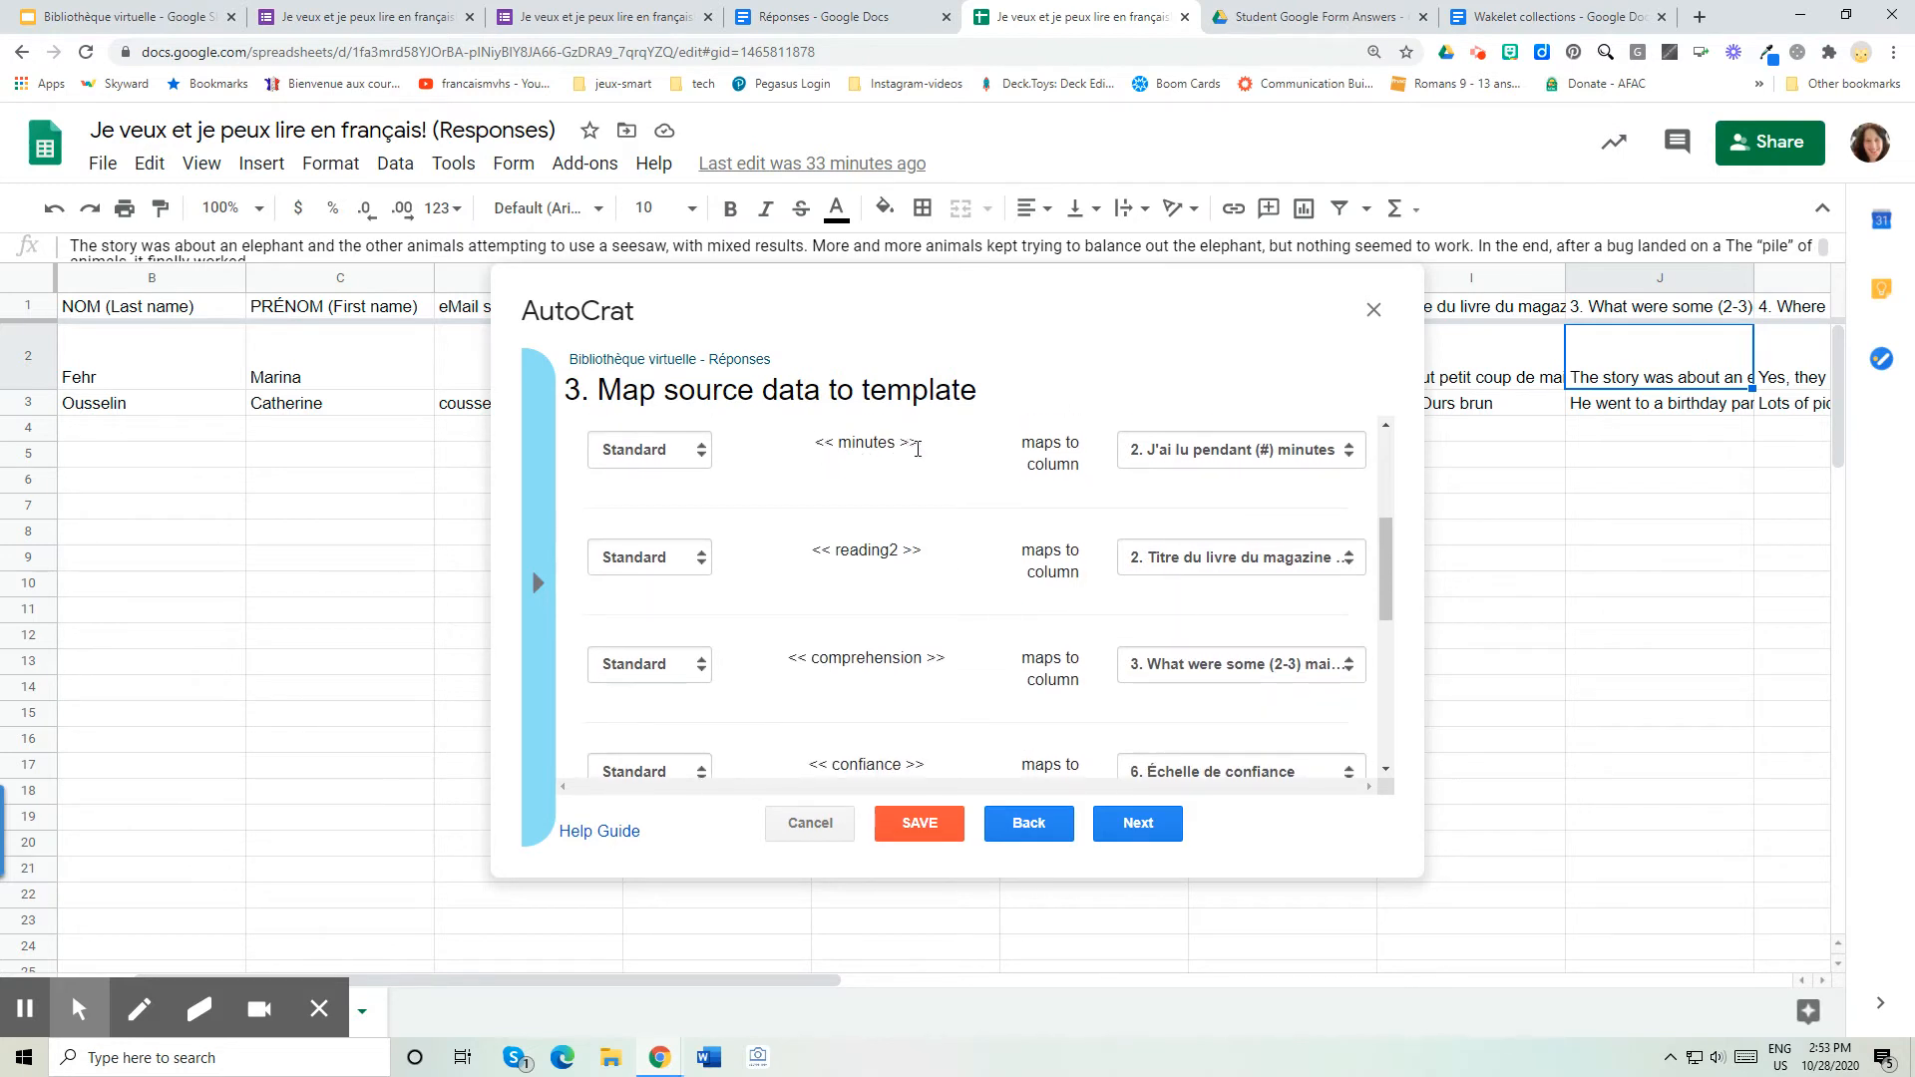
pyautogui.scroll(-5, 1210, 569)
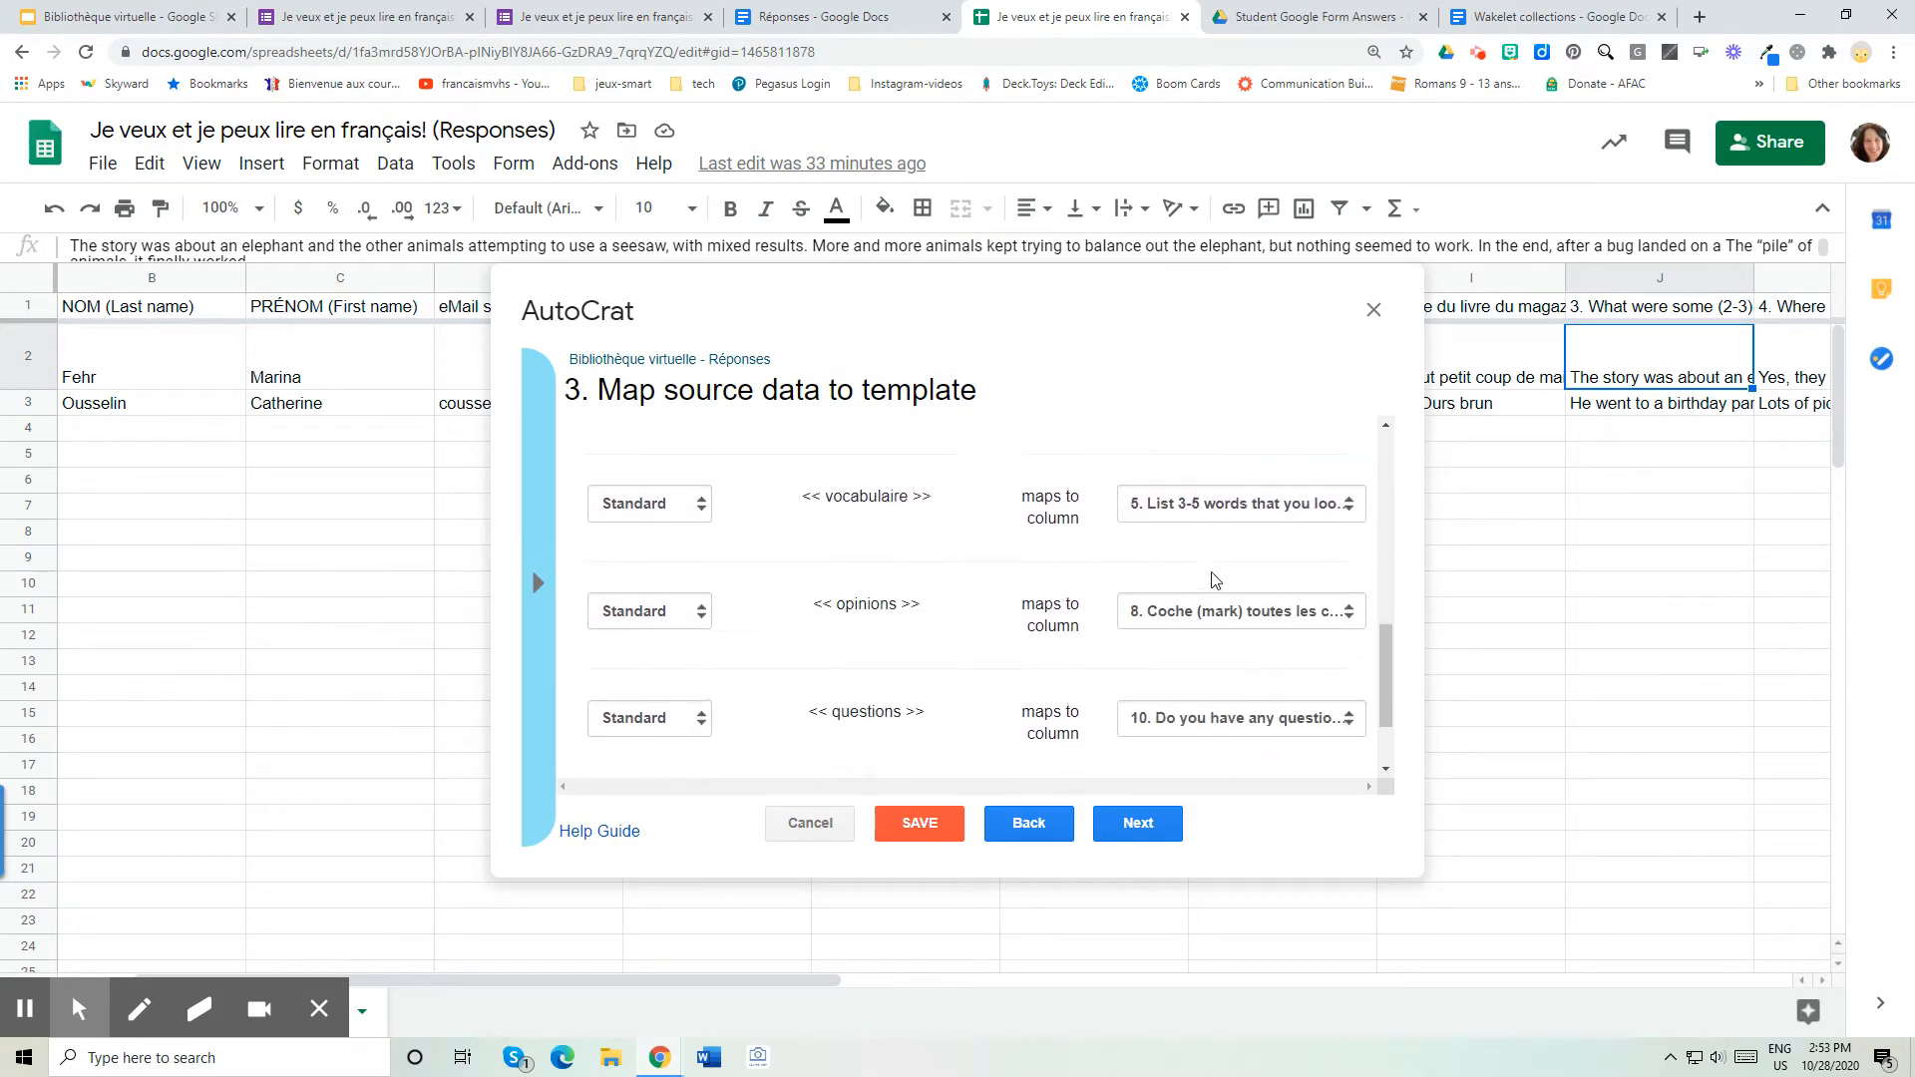
# Step: Advance to the file settings, and compare the file name tags with the document names in the Student Google Form Answers folder
pyautogui.click(1154, 832)
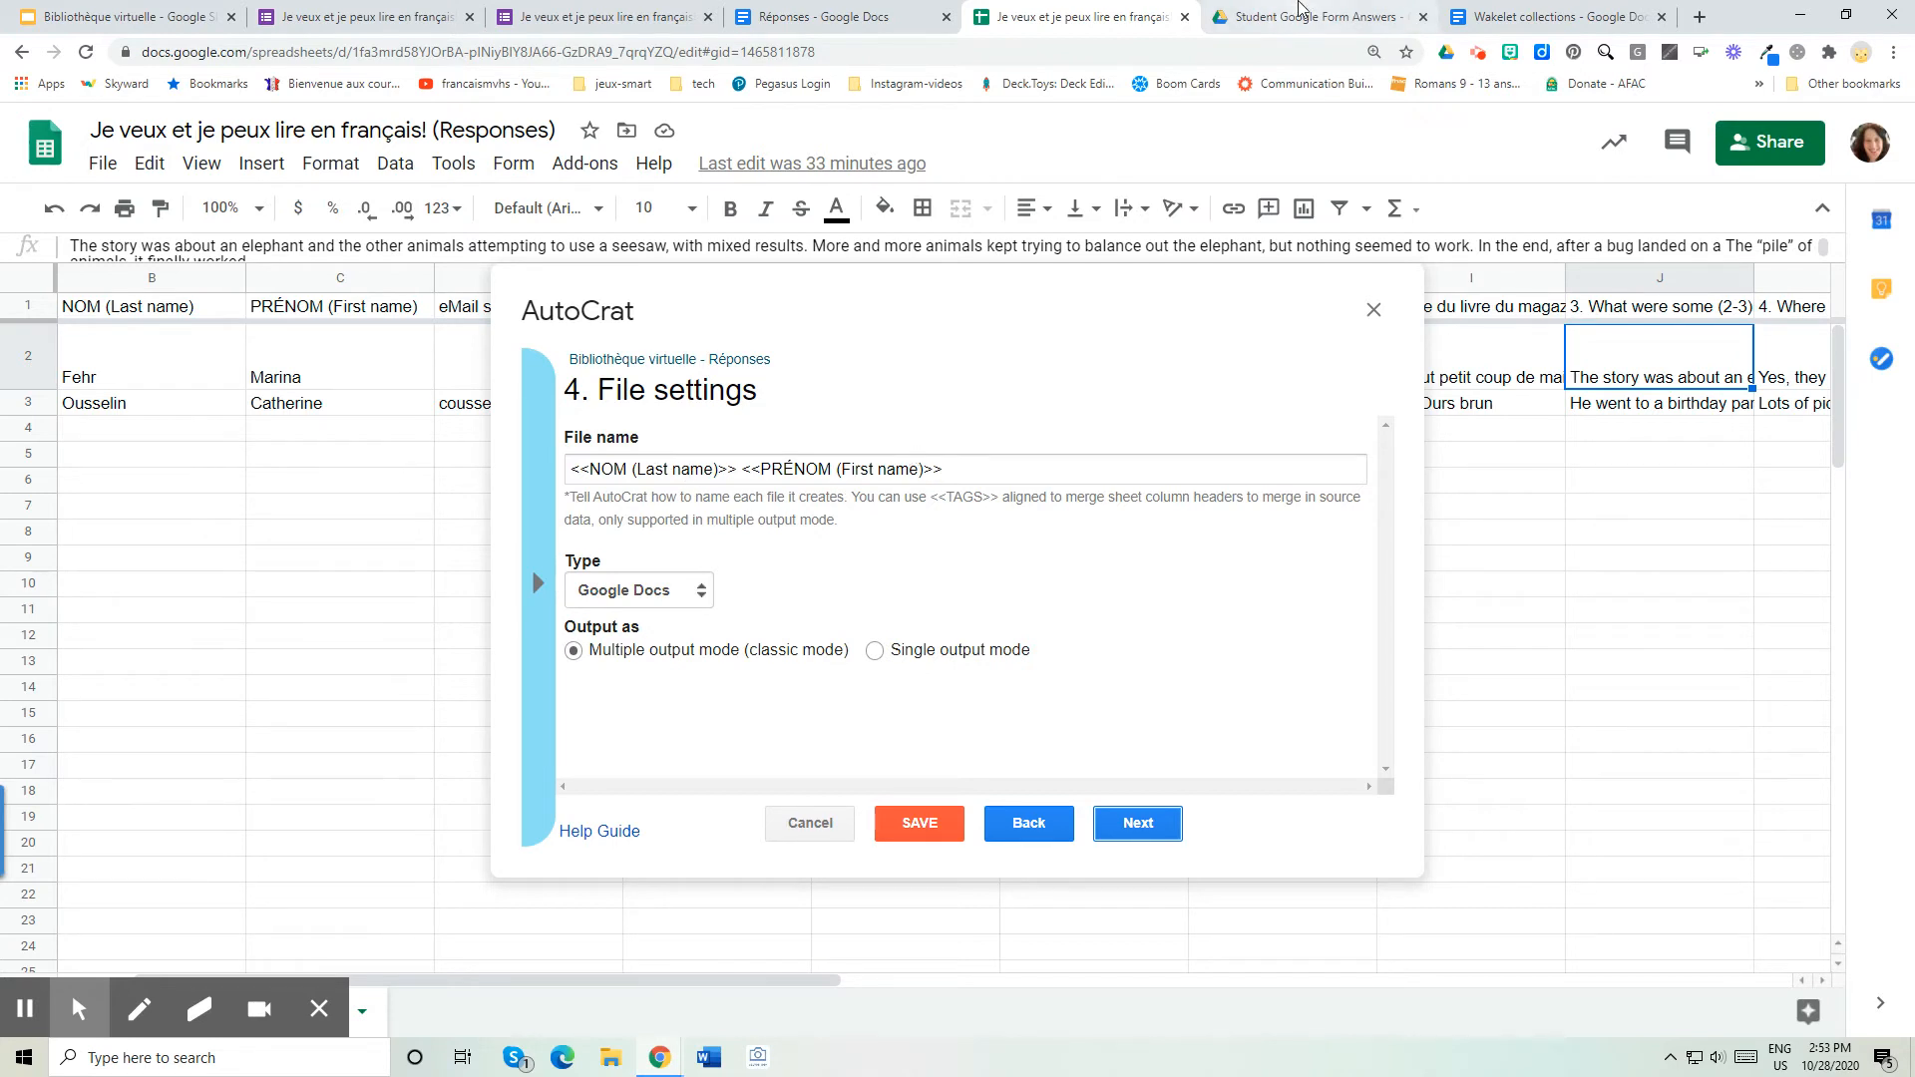
pyautogui.click(1316, 17)
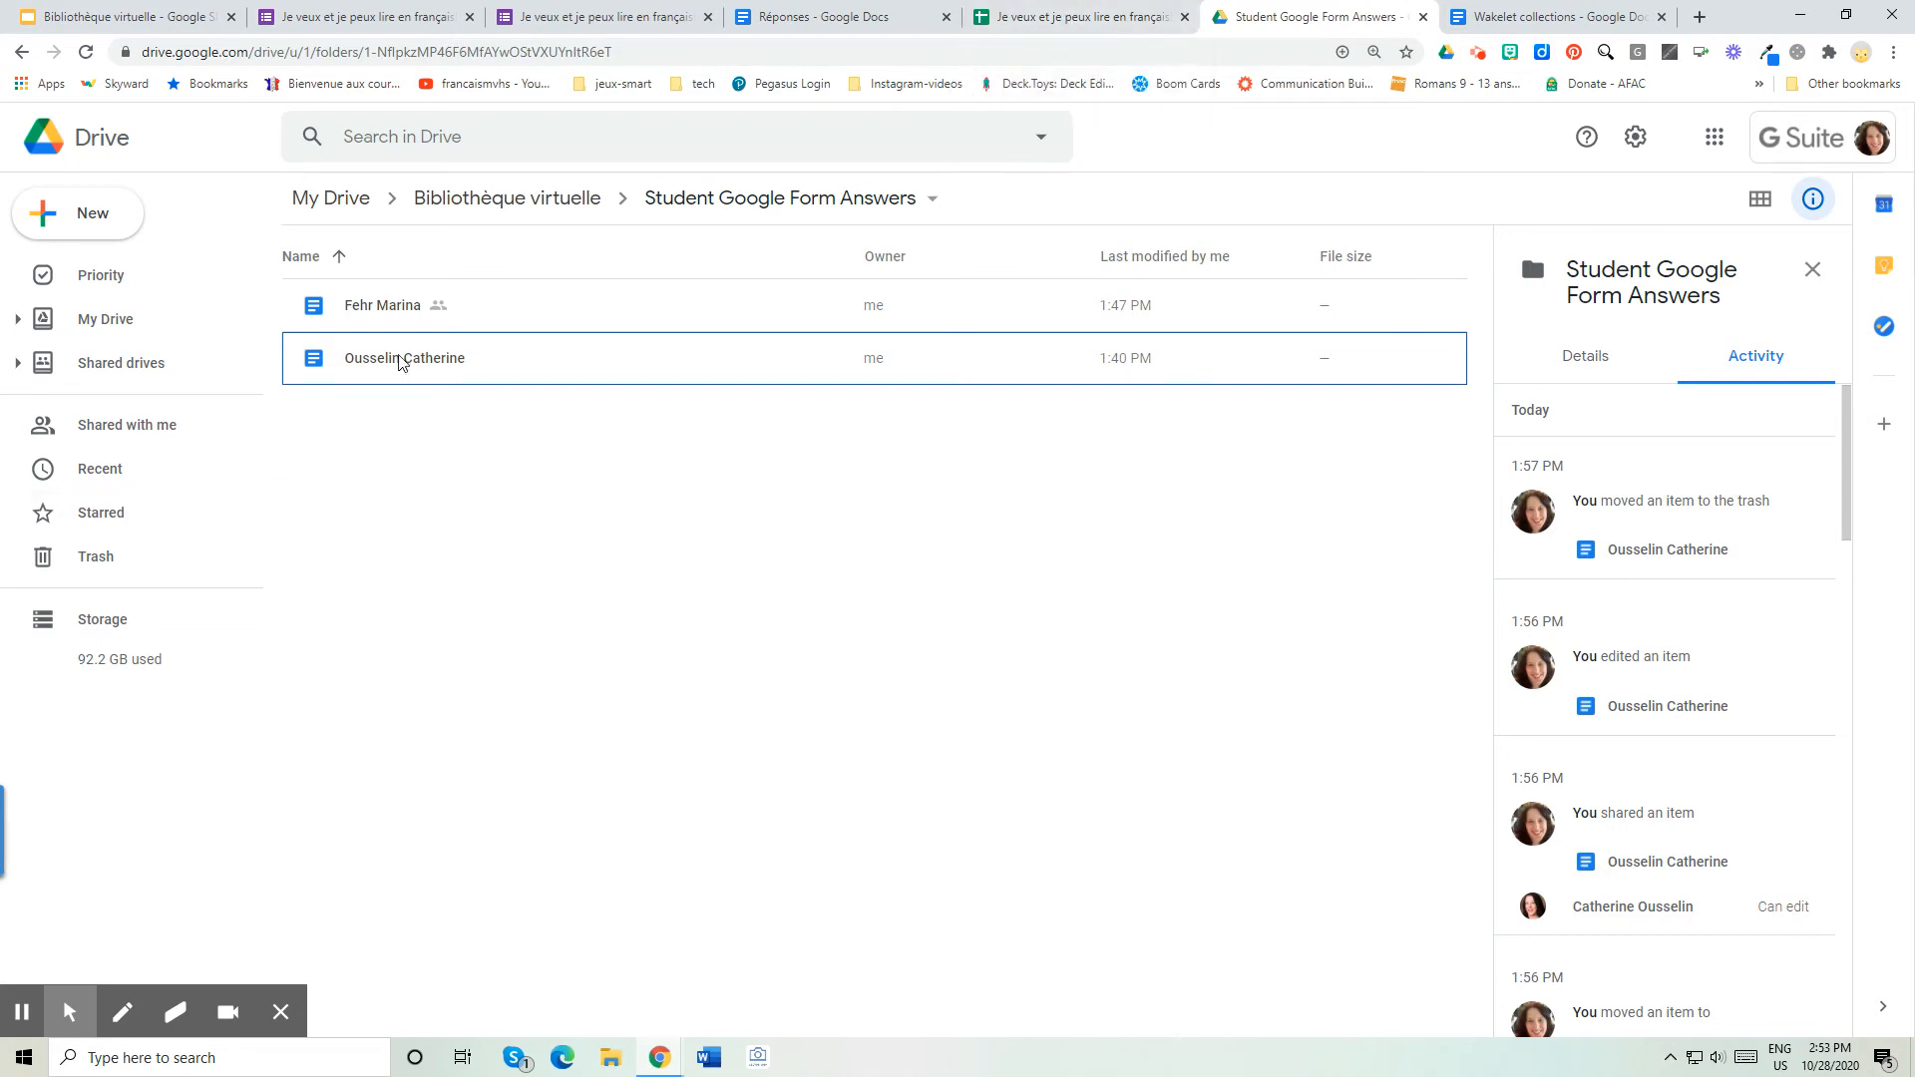
pyautogui.click(1027, 8)
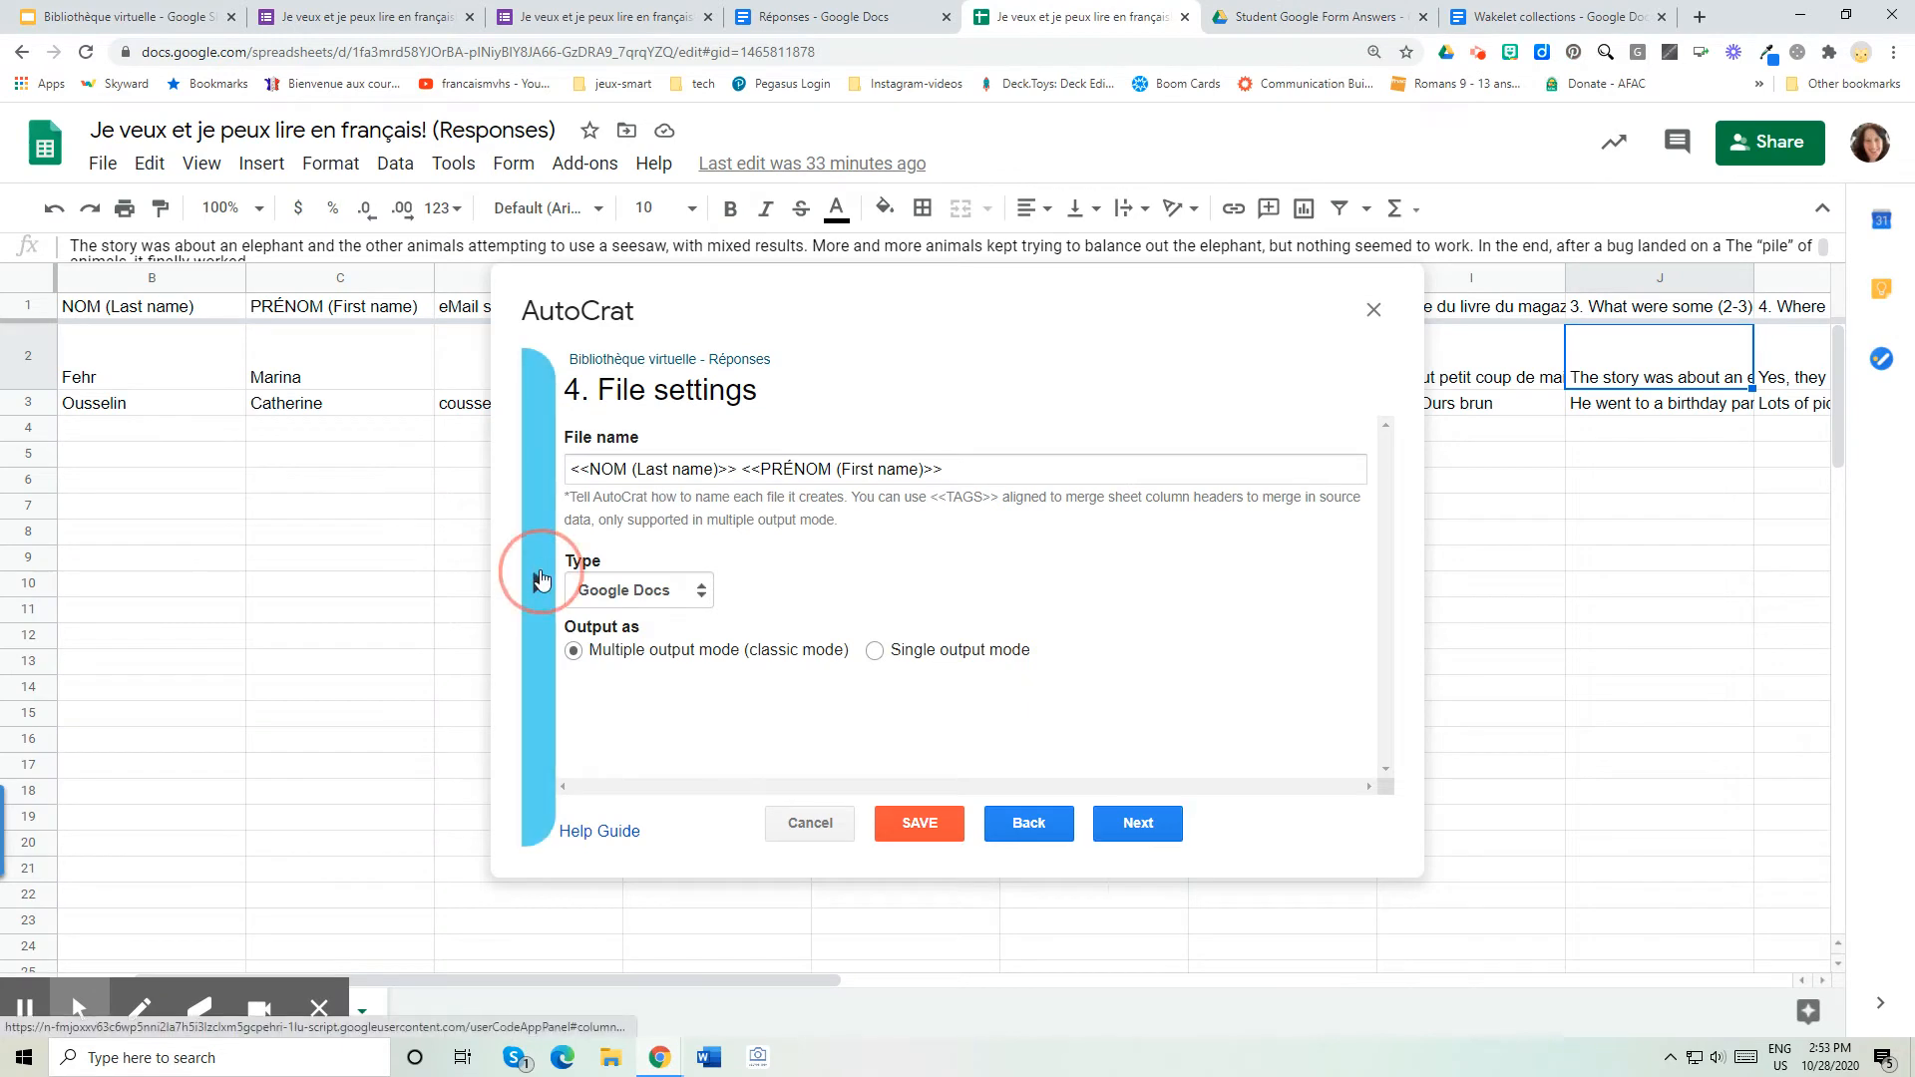
# Step: Append an extra <<NOM (Last name)>> tag from the tag list to the file name, and delete it again
pyautogui.click(536, 586)
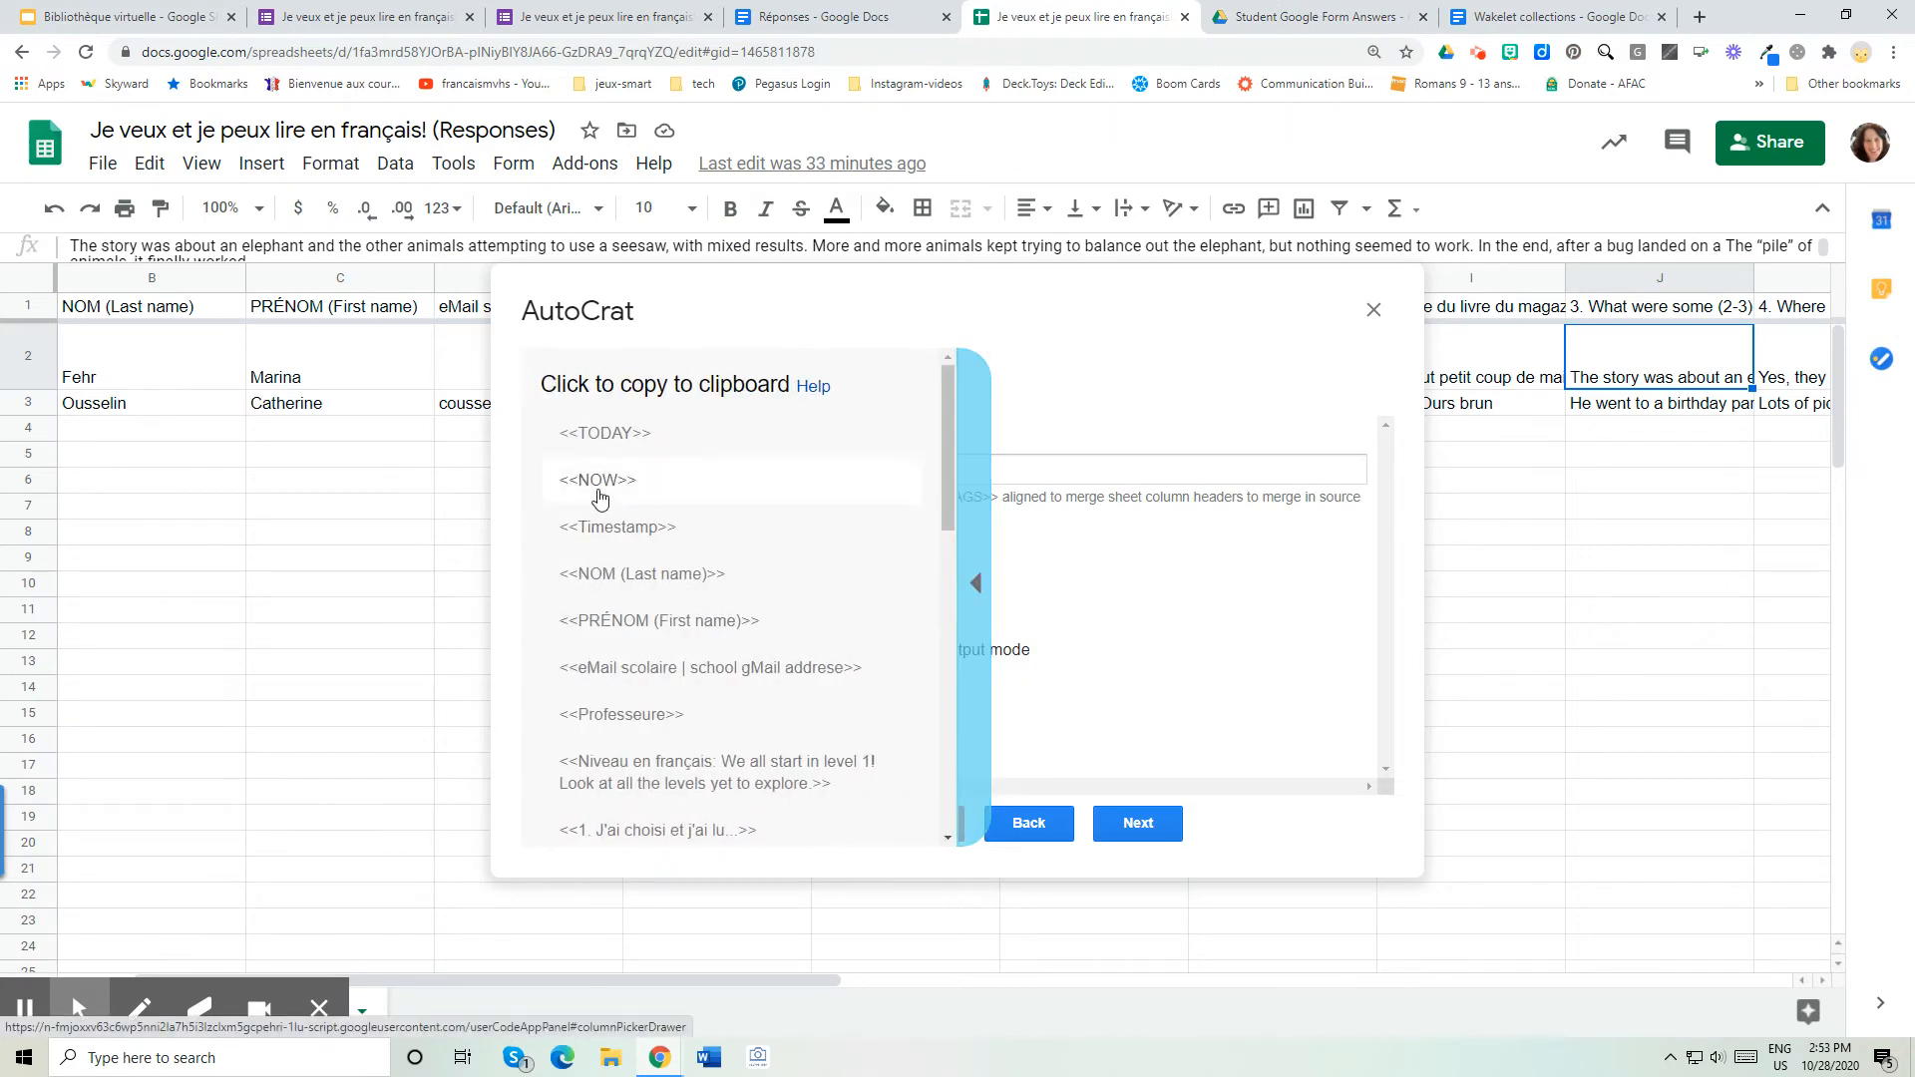
pyautogui.click(625, 588)
pyautogui.click(1078, 469)
pyautogui.write('<<NOM (Last name)>>')
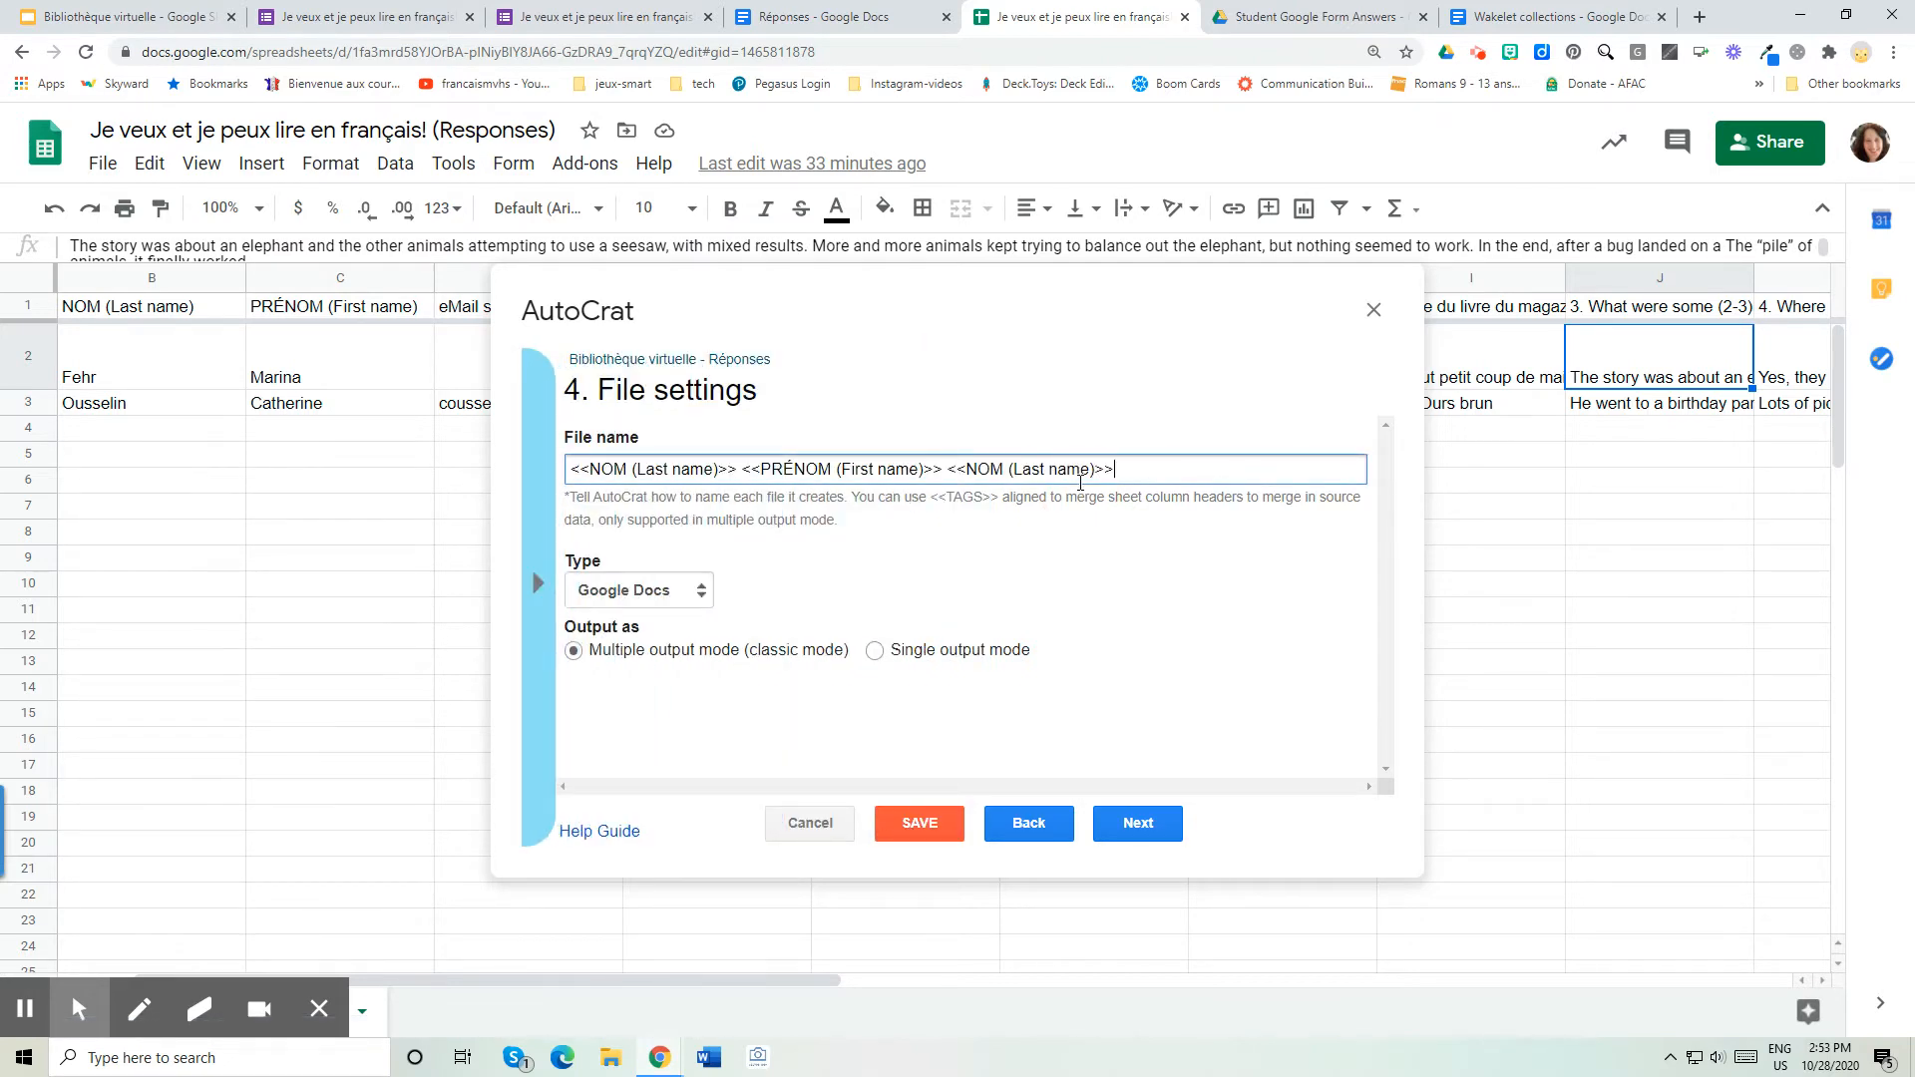
pyautogui.moveTo(938, 465); pyautogui.dragTo(1170, 471)
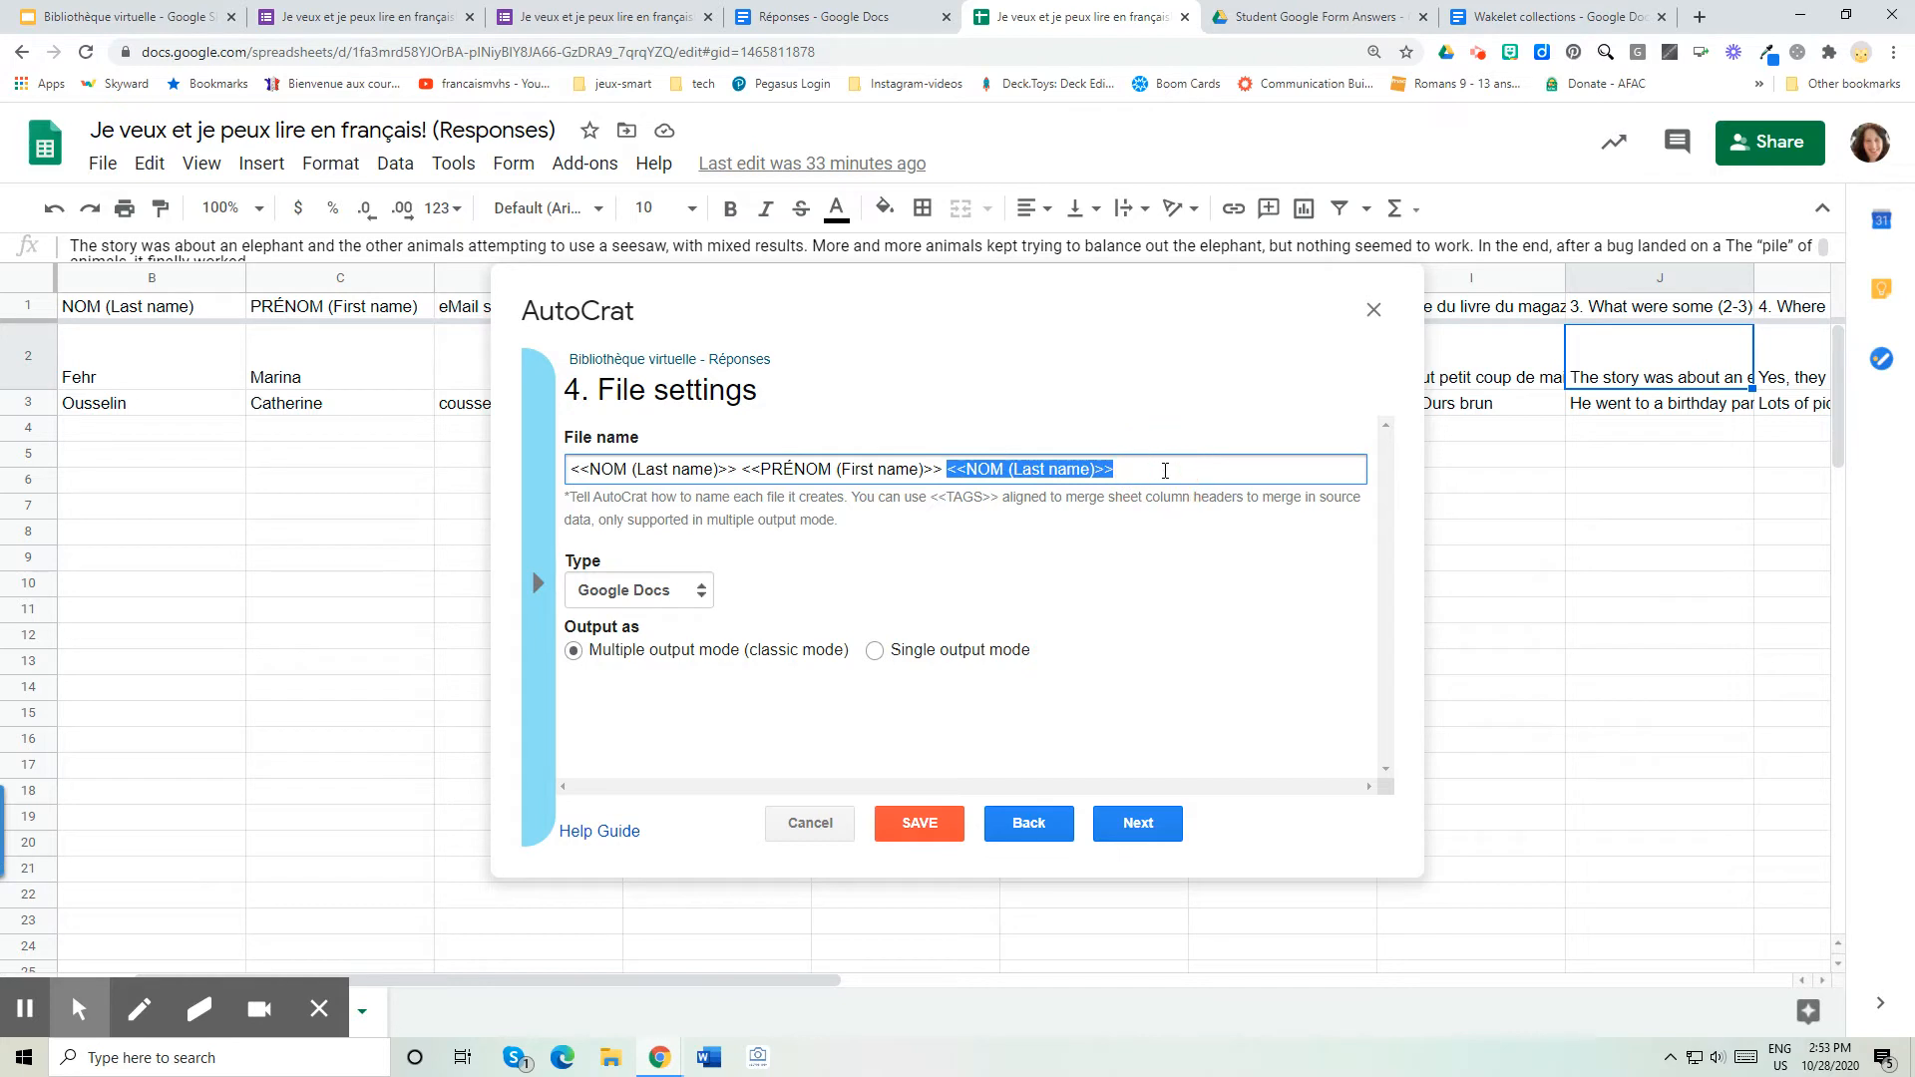
pyautogui.press('BackSpace')
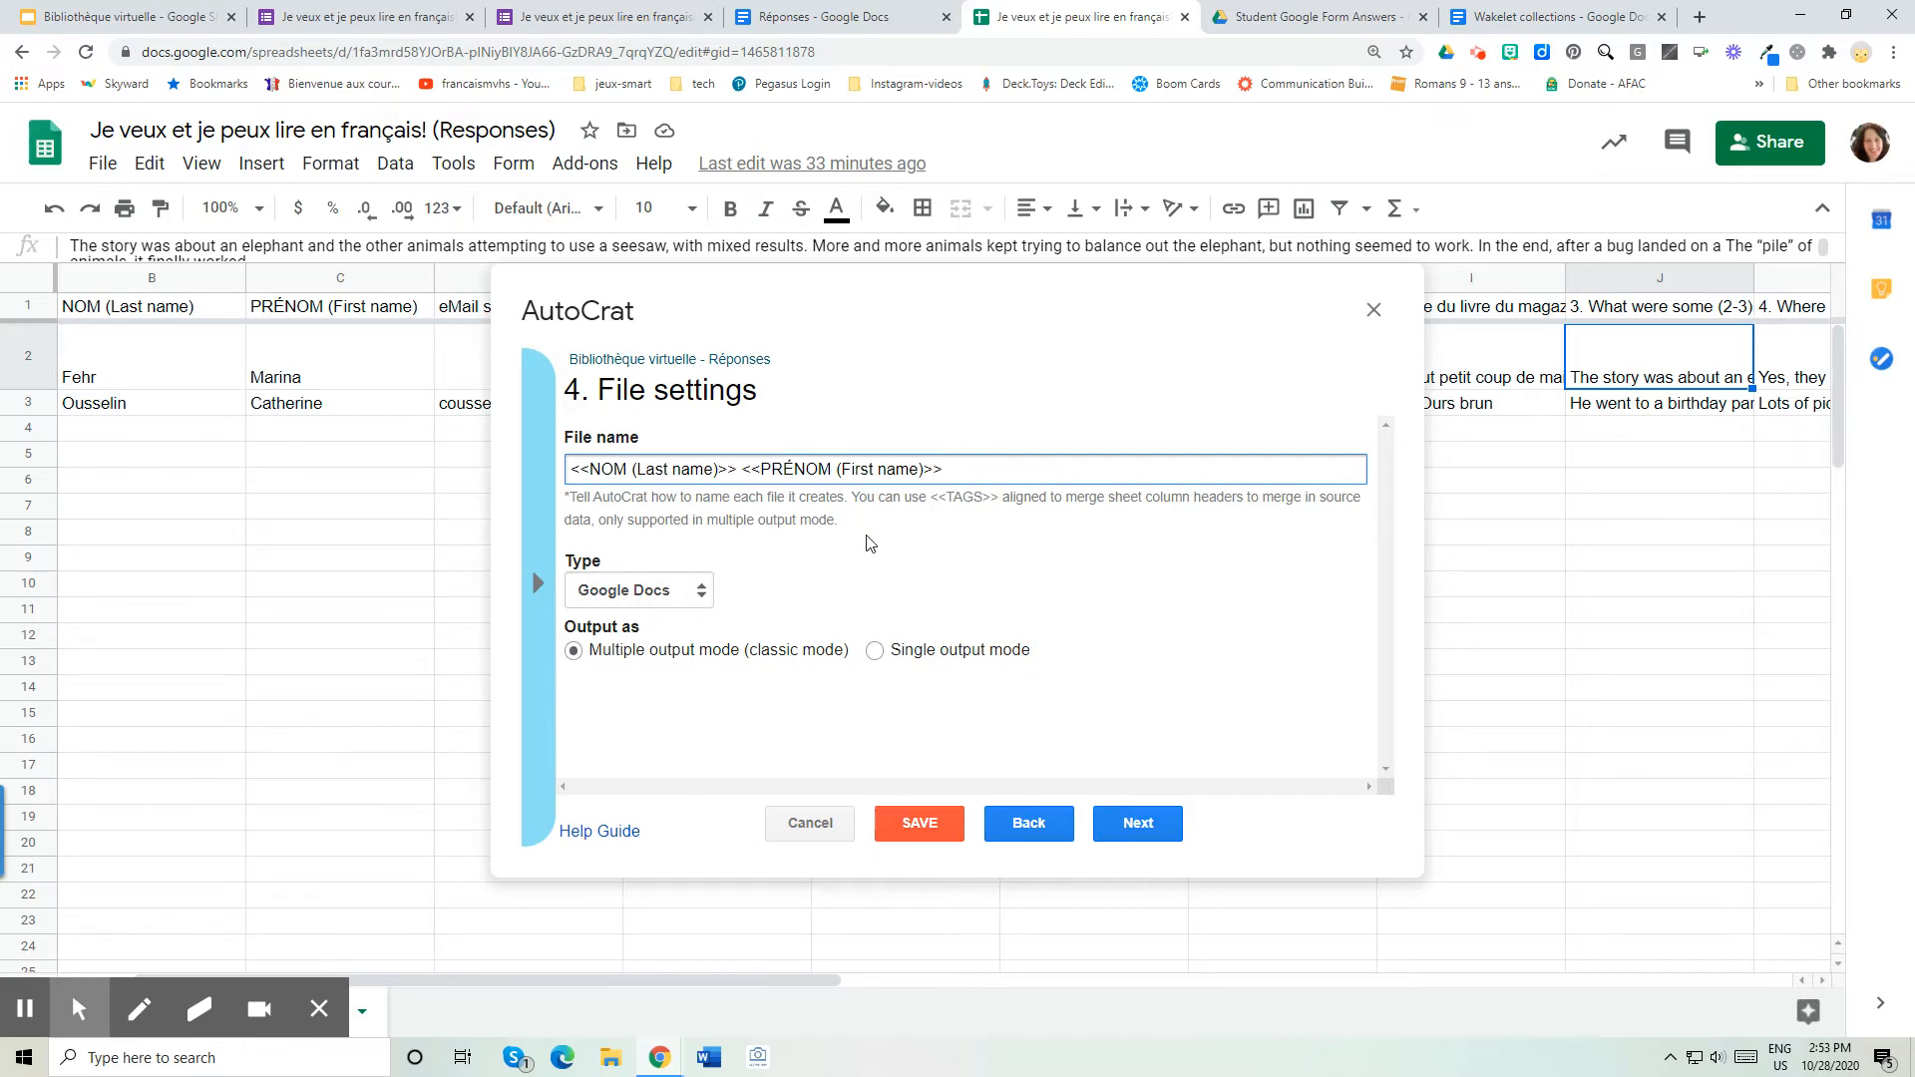
# Step: Check the student document names in Drive again, and advance the AutoCrat job to its destination folder settings
pyautogui.click(1265, 12)
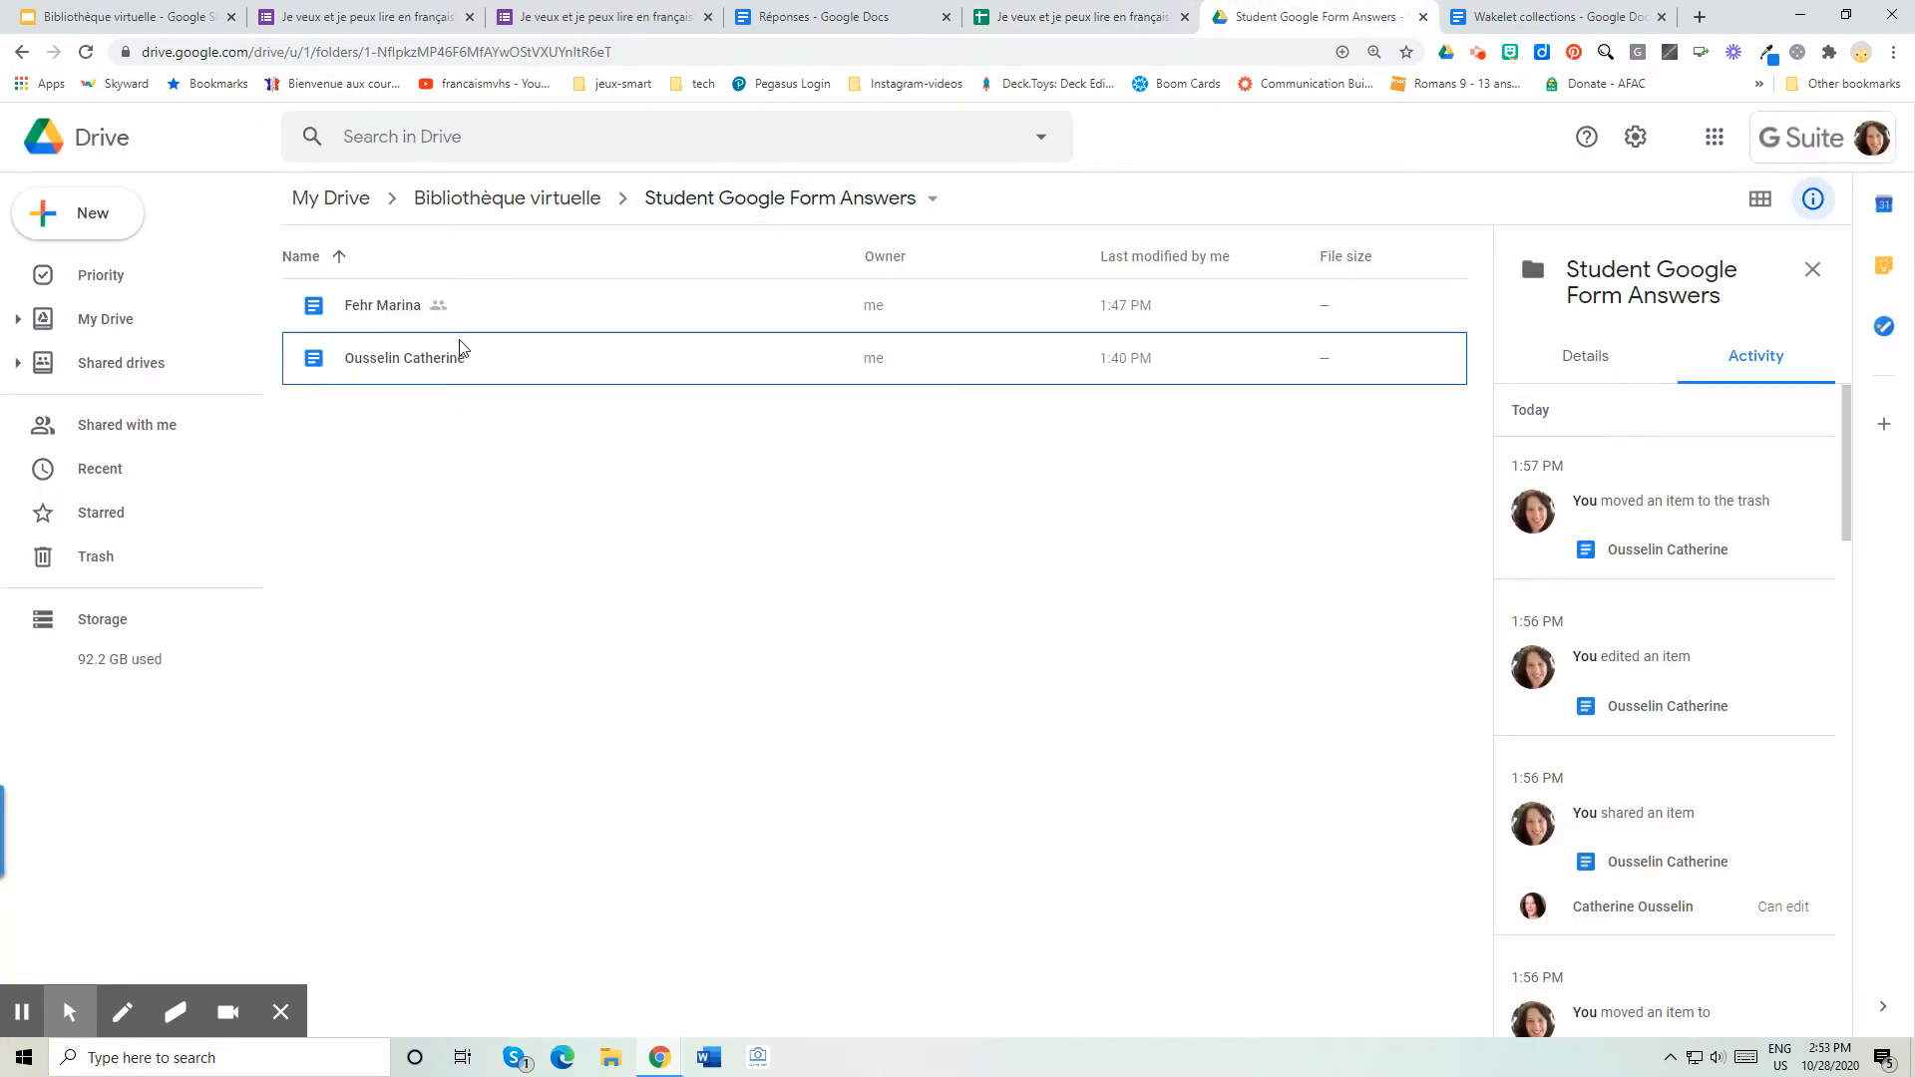
pyautogui.click(1134, 10)
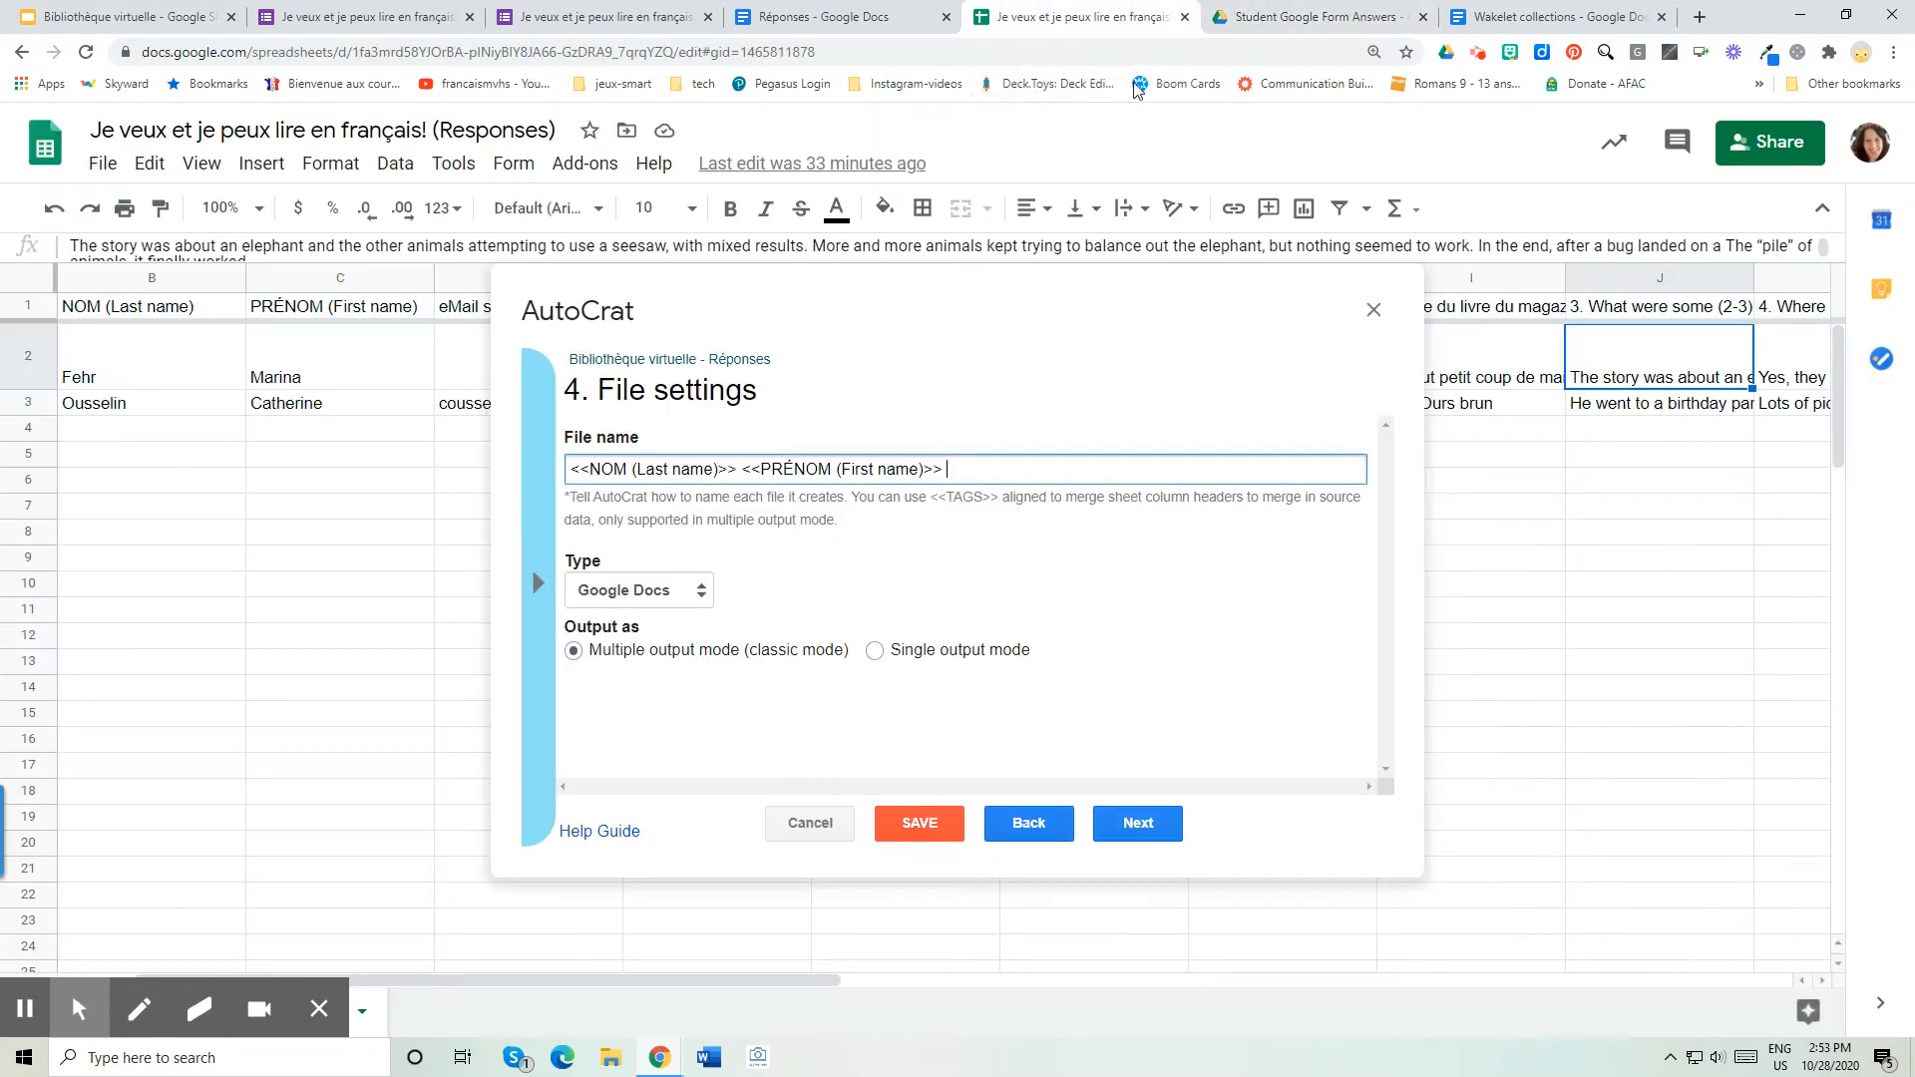
pyautogui.click(1146, 822)
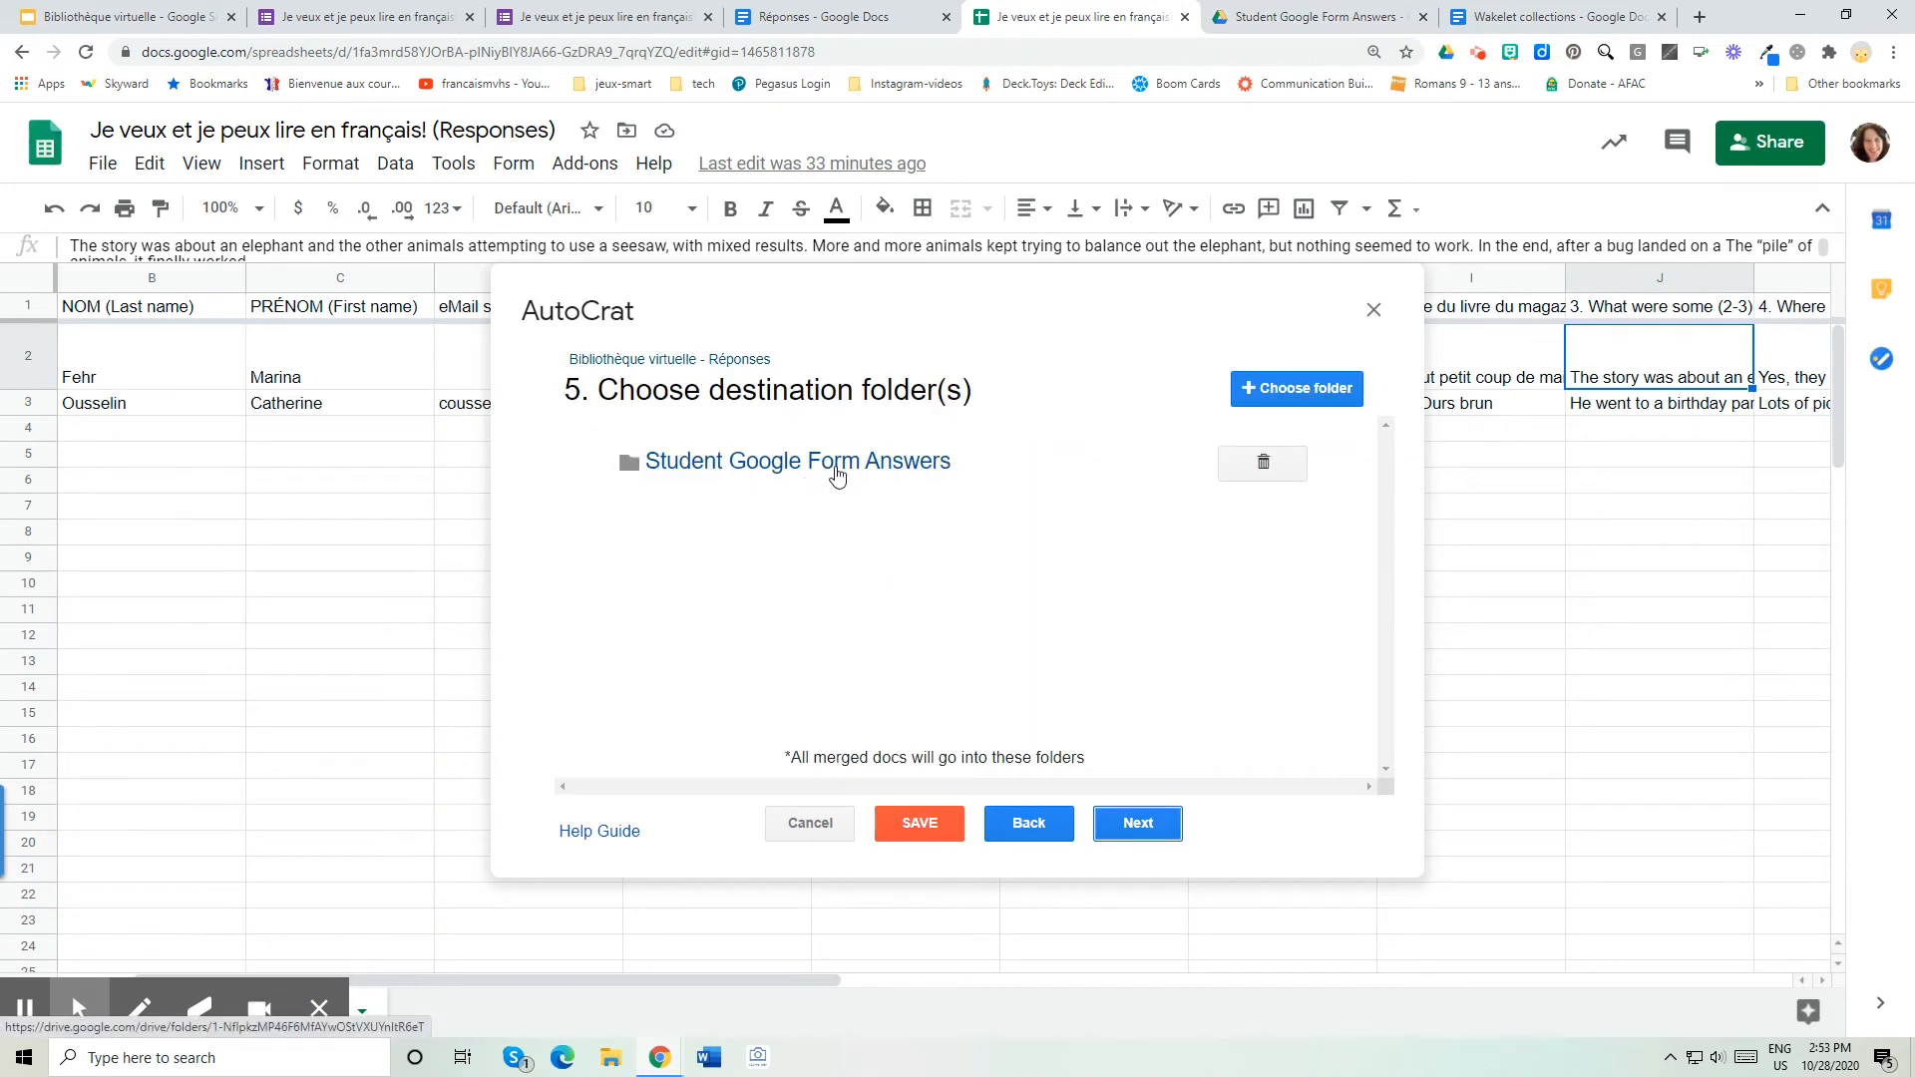
# Step: Show the Student Google Form Answers folder's place inside Bibliothèque virtuelle in Drive, and open the folder
pyautogui.click(1333, 12)
pyautogui.click(525, 206)
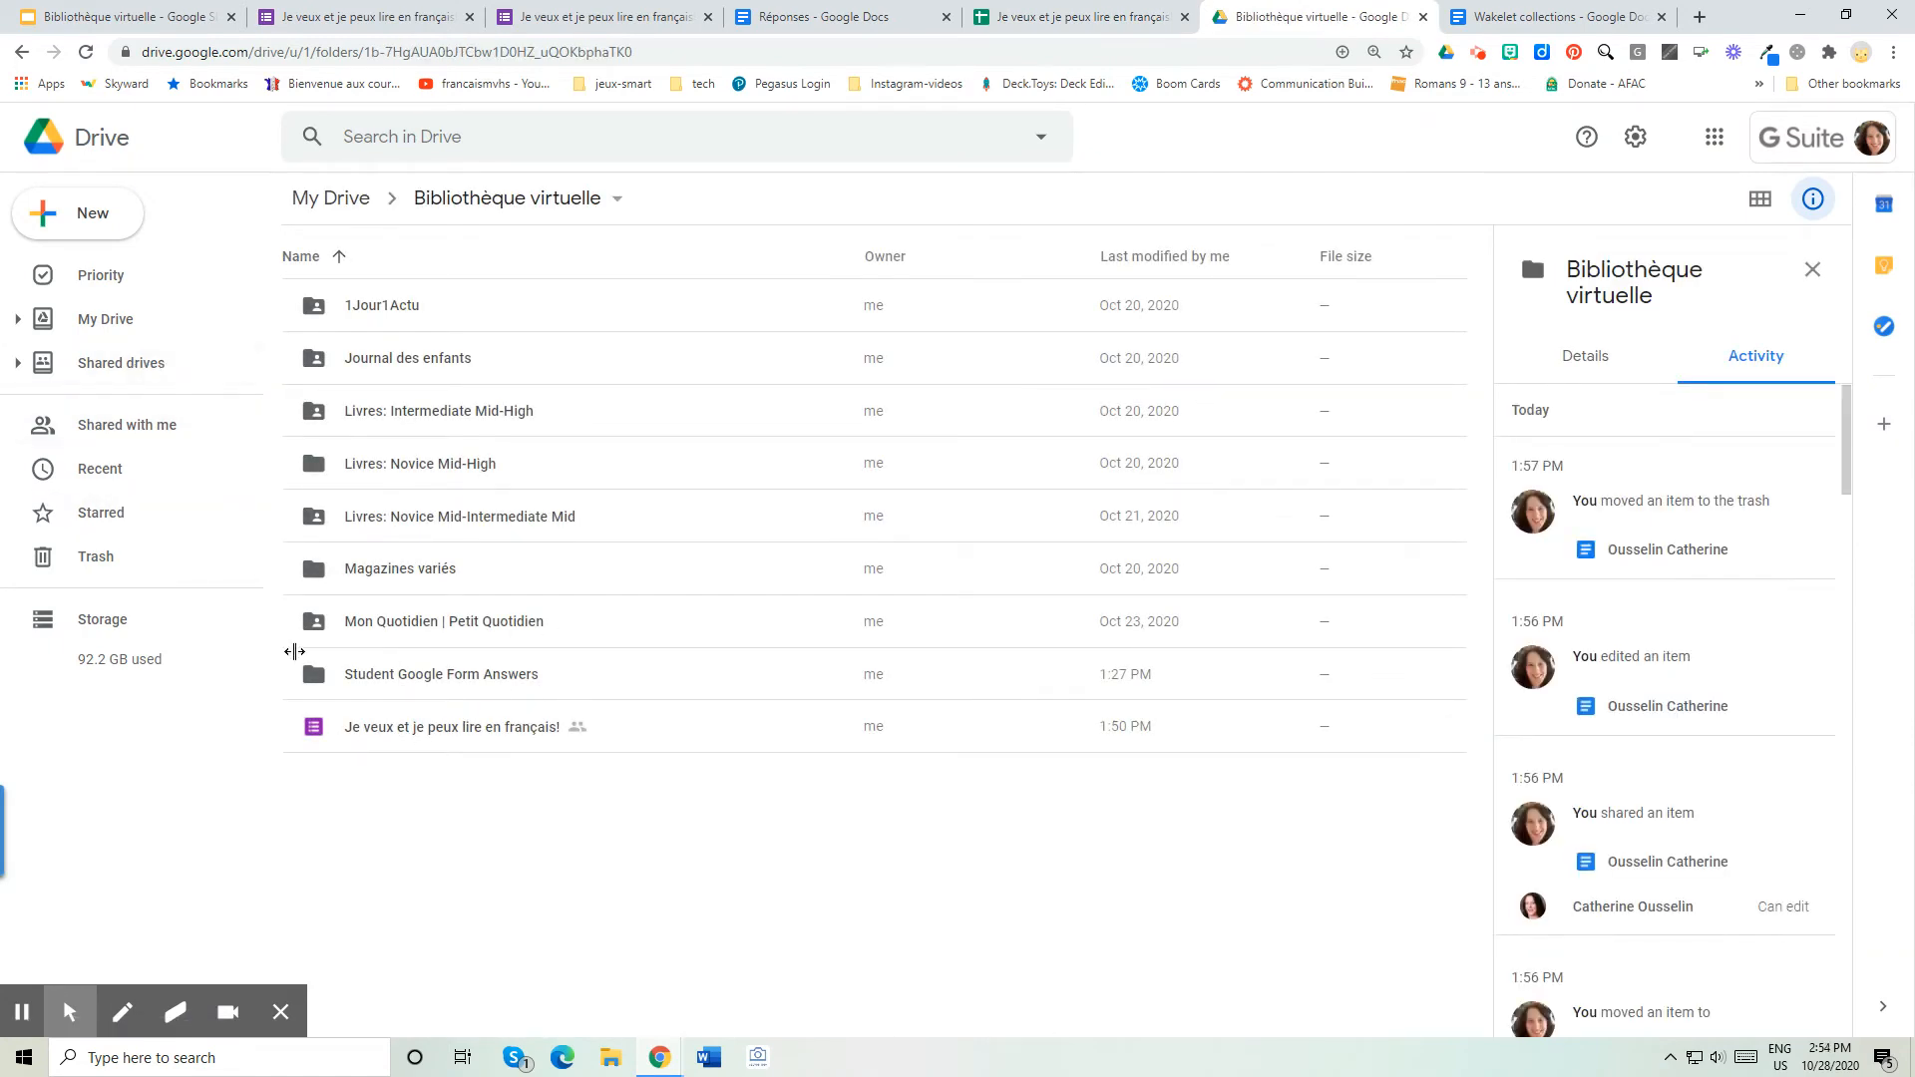
pyautogui.click(384, 678)
pyautogui.doubleClick(384, 678)
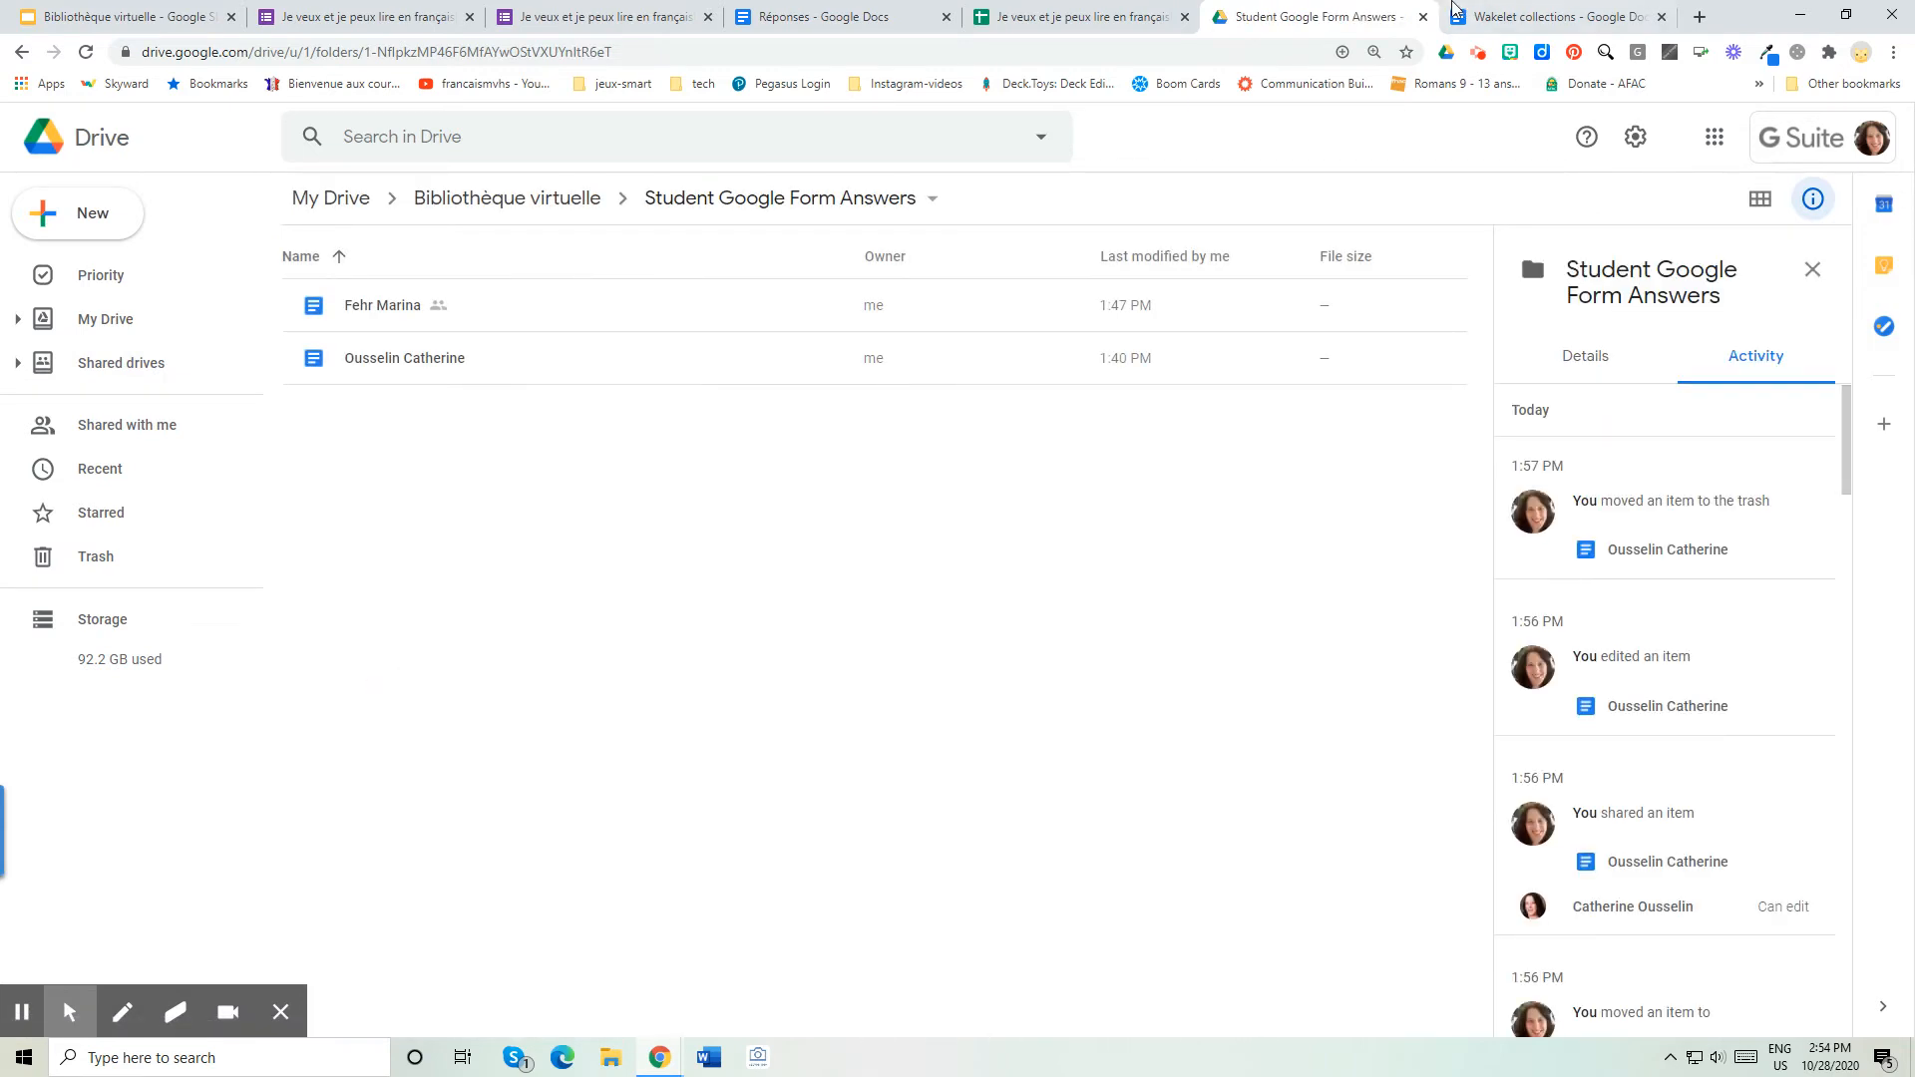
# Step: Return to the AutoCrat job and advance past the merge condition to the document sharing and email settings
pyautogui.click(1085, 8)
pyautogui.click(1128, 822)
pyautogui.click(1128, 824)
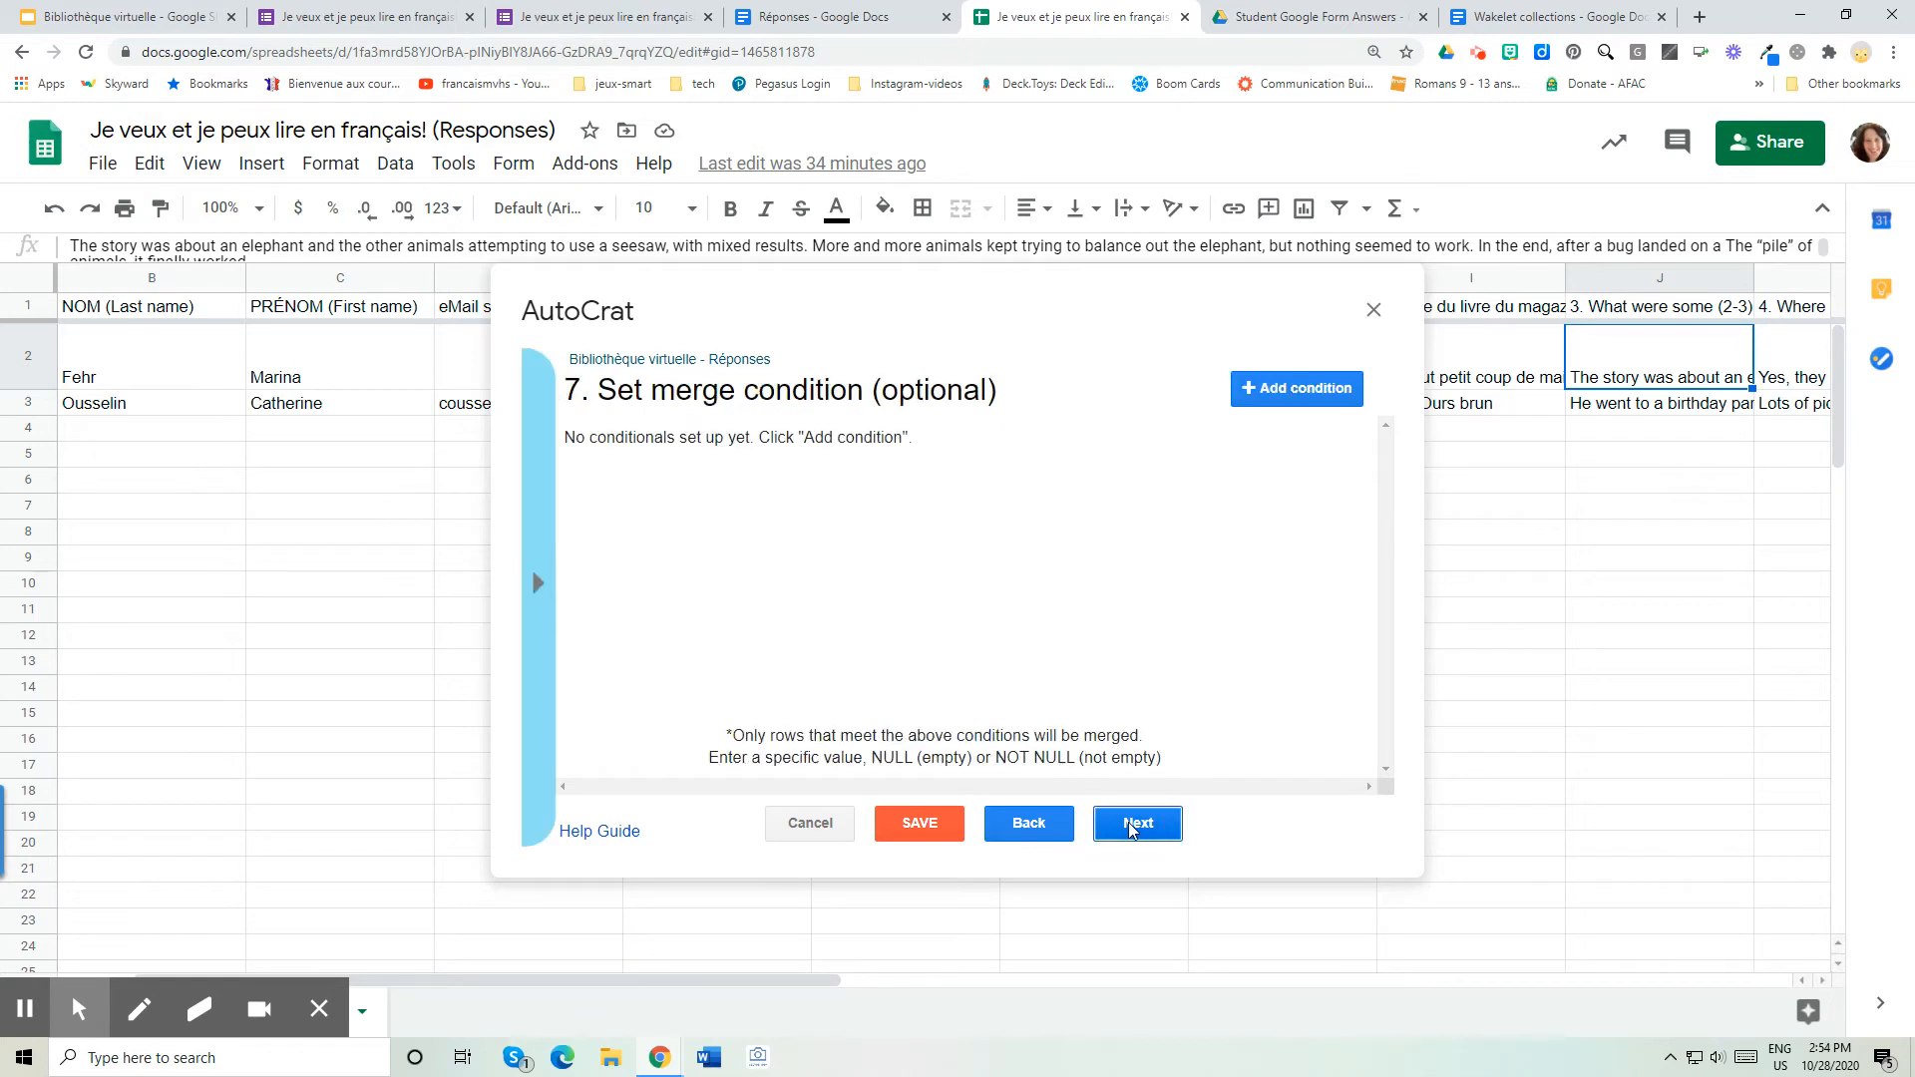
pyautogui.click(1131, 825)
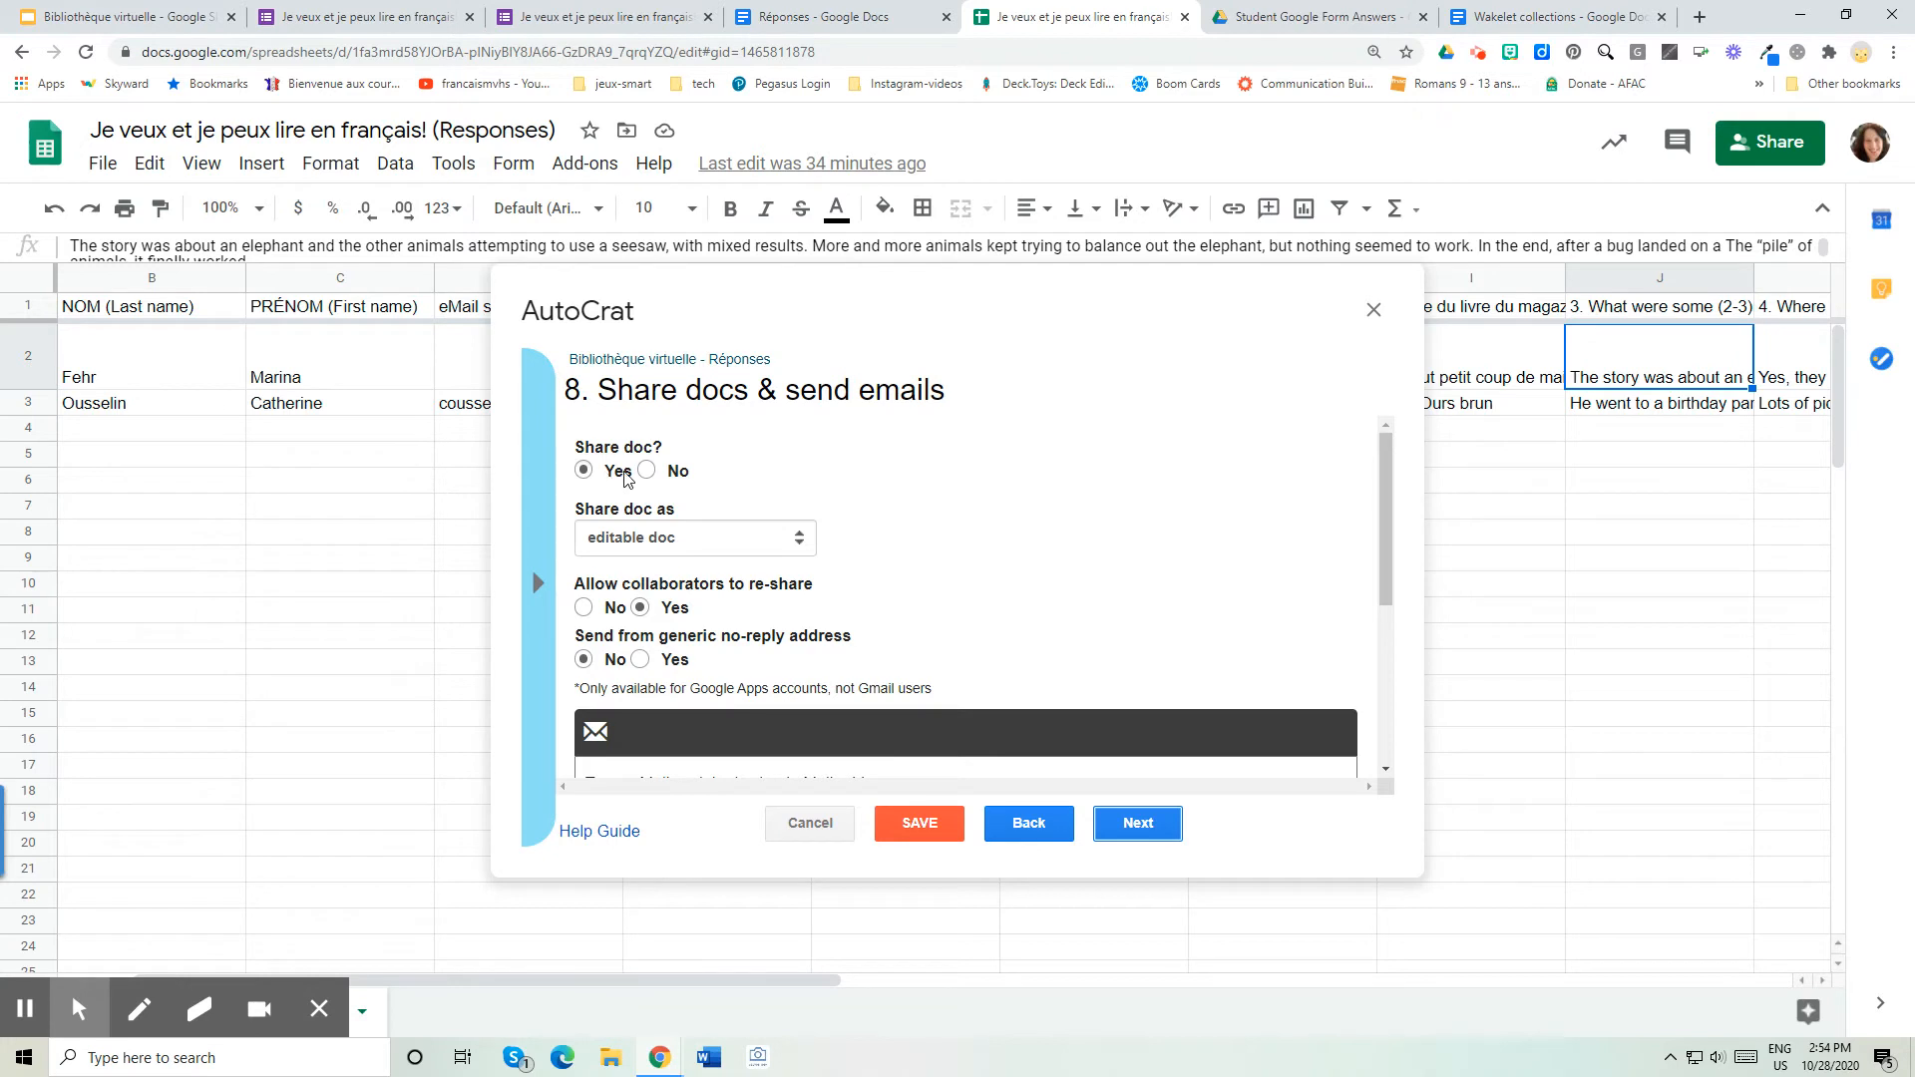
# Step: Examine the document sharing choices, the re-share and no-reply options, and the email's recipient, subject and message
pyautogui.scroll(-1, 725, 496)
pyautogui.click(660, 439)
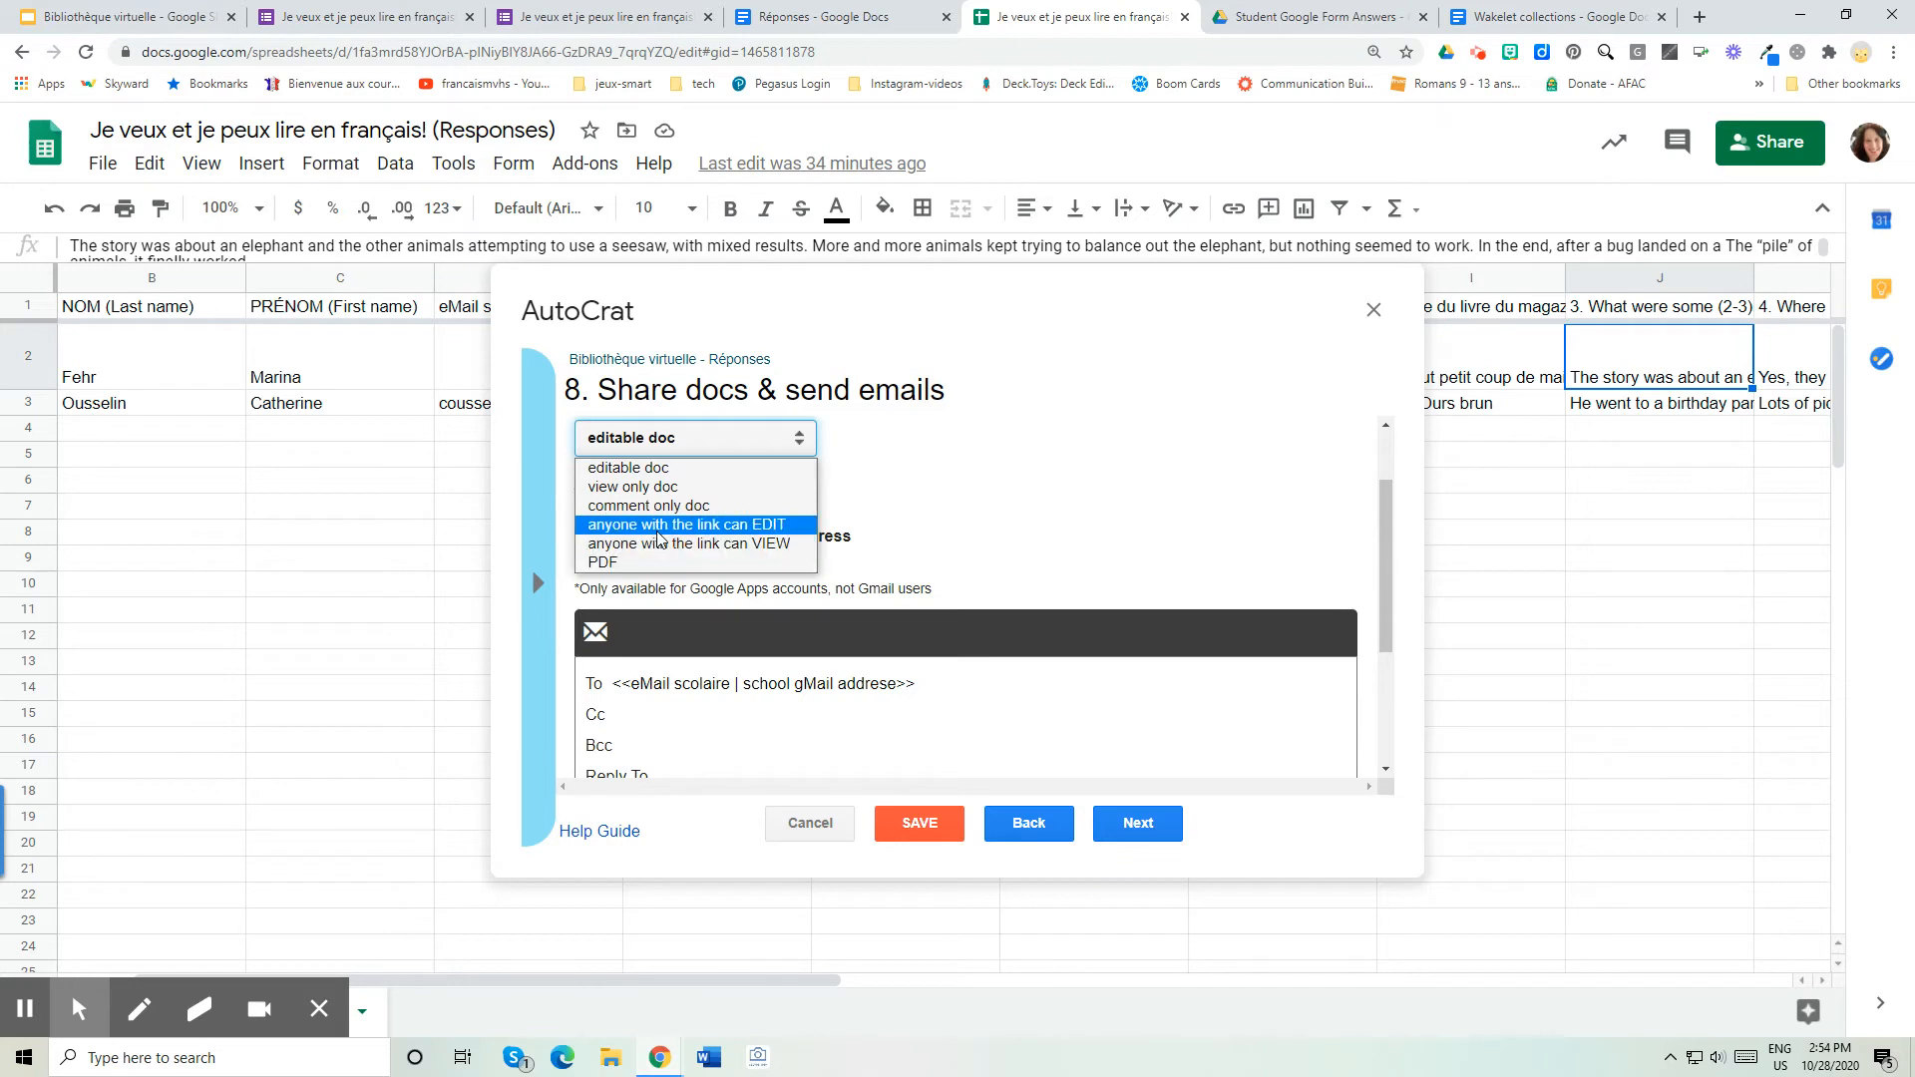
pyautogui.click(902, 499)
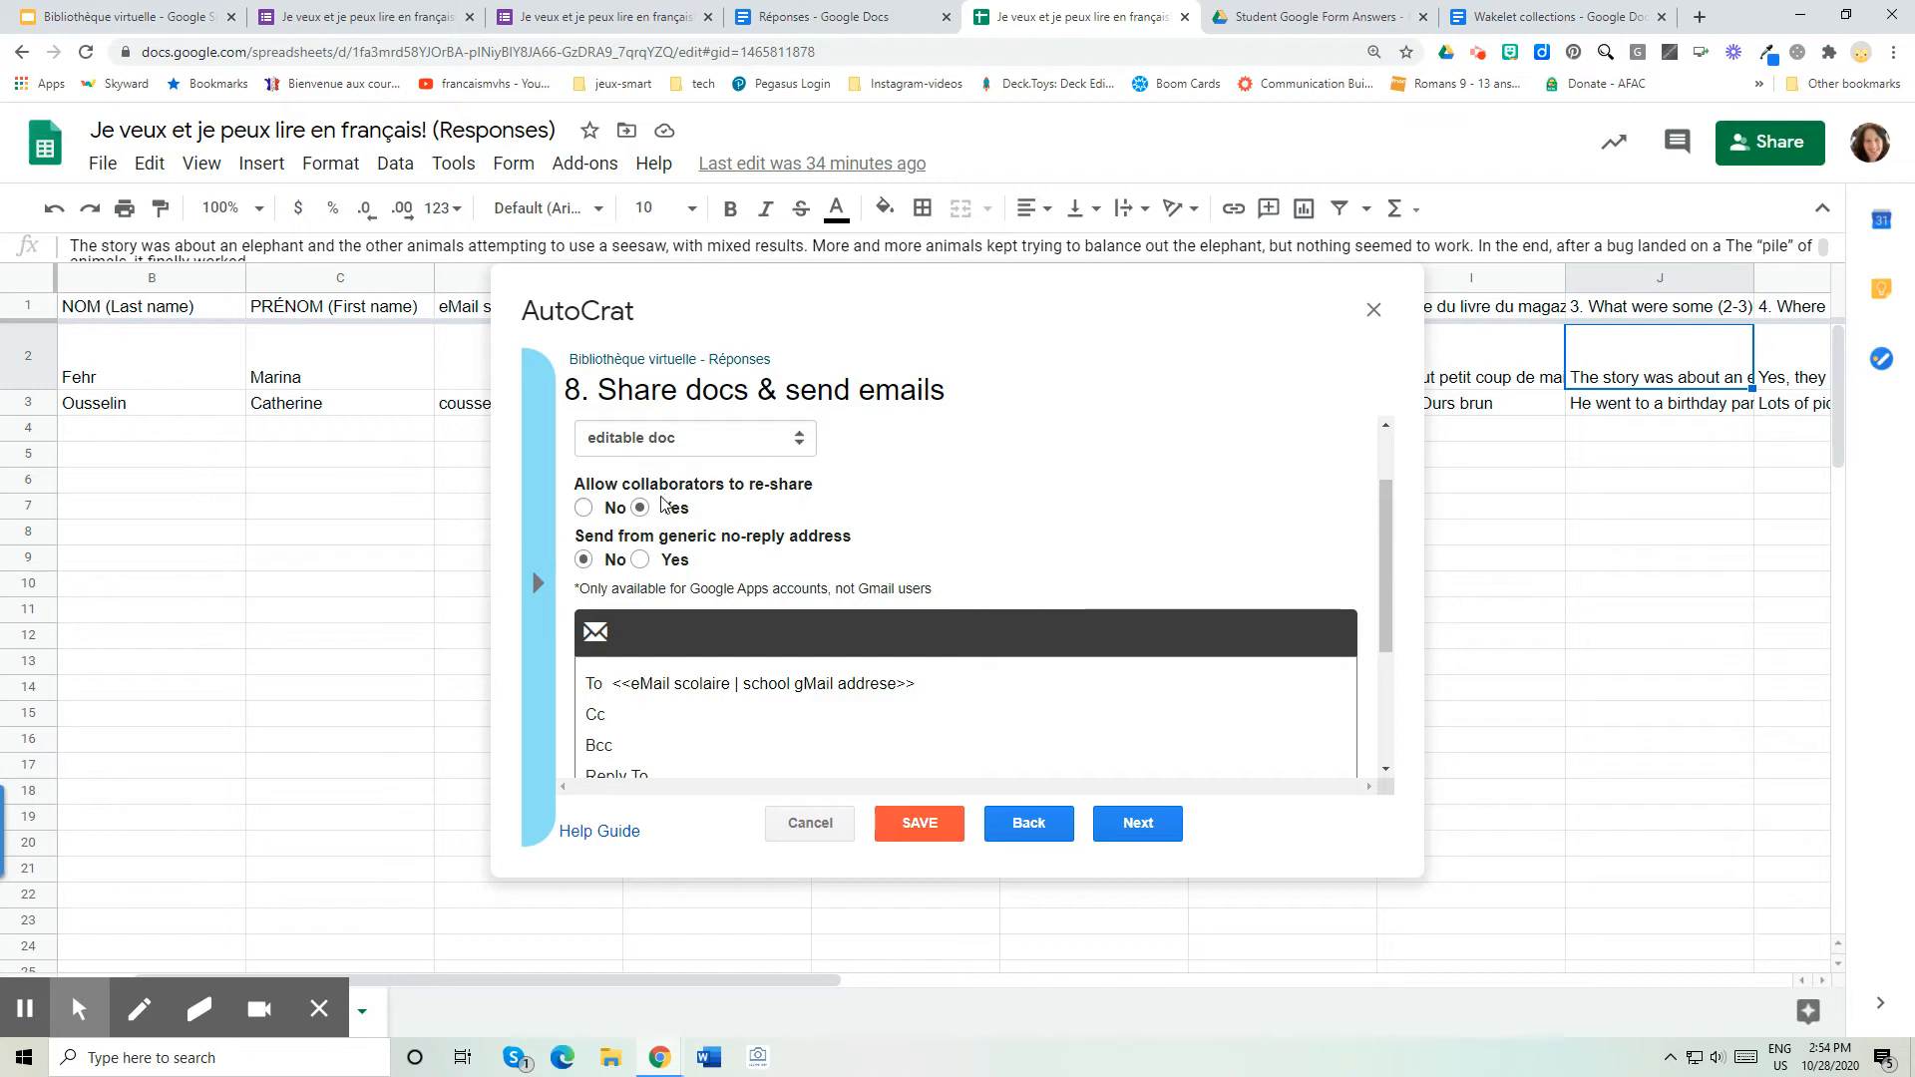
pyautogui.scroll(-1, 641, 556)
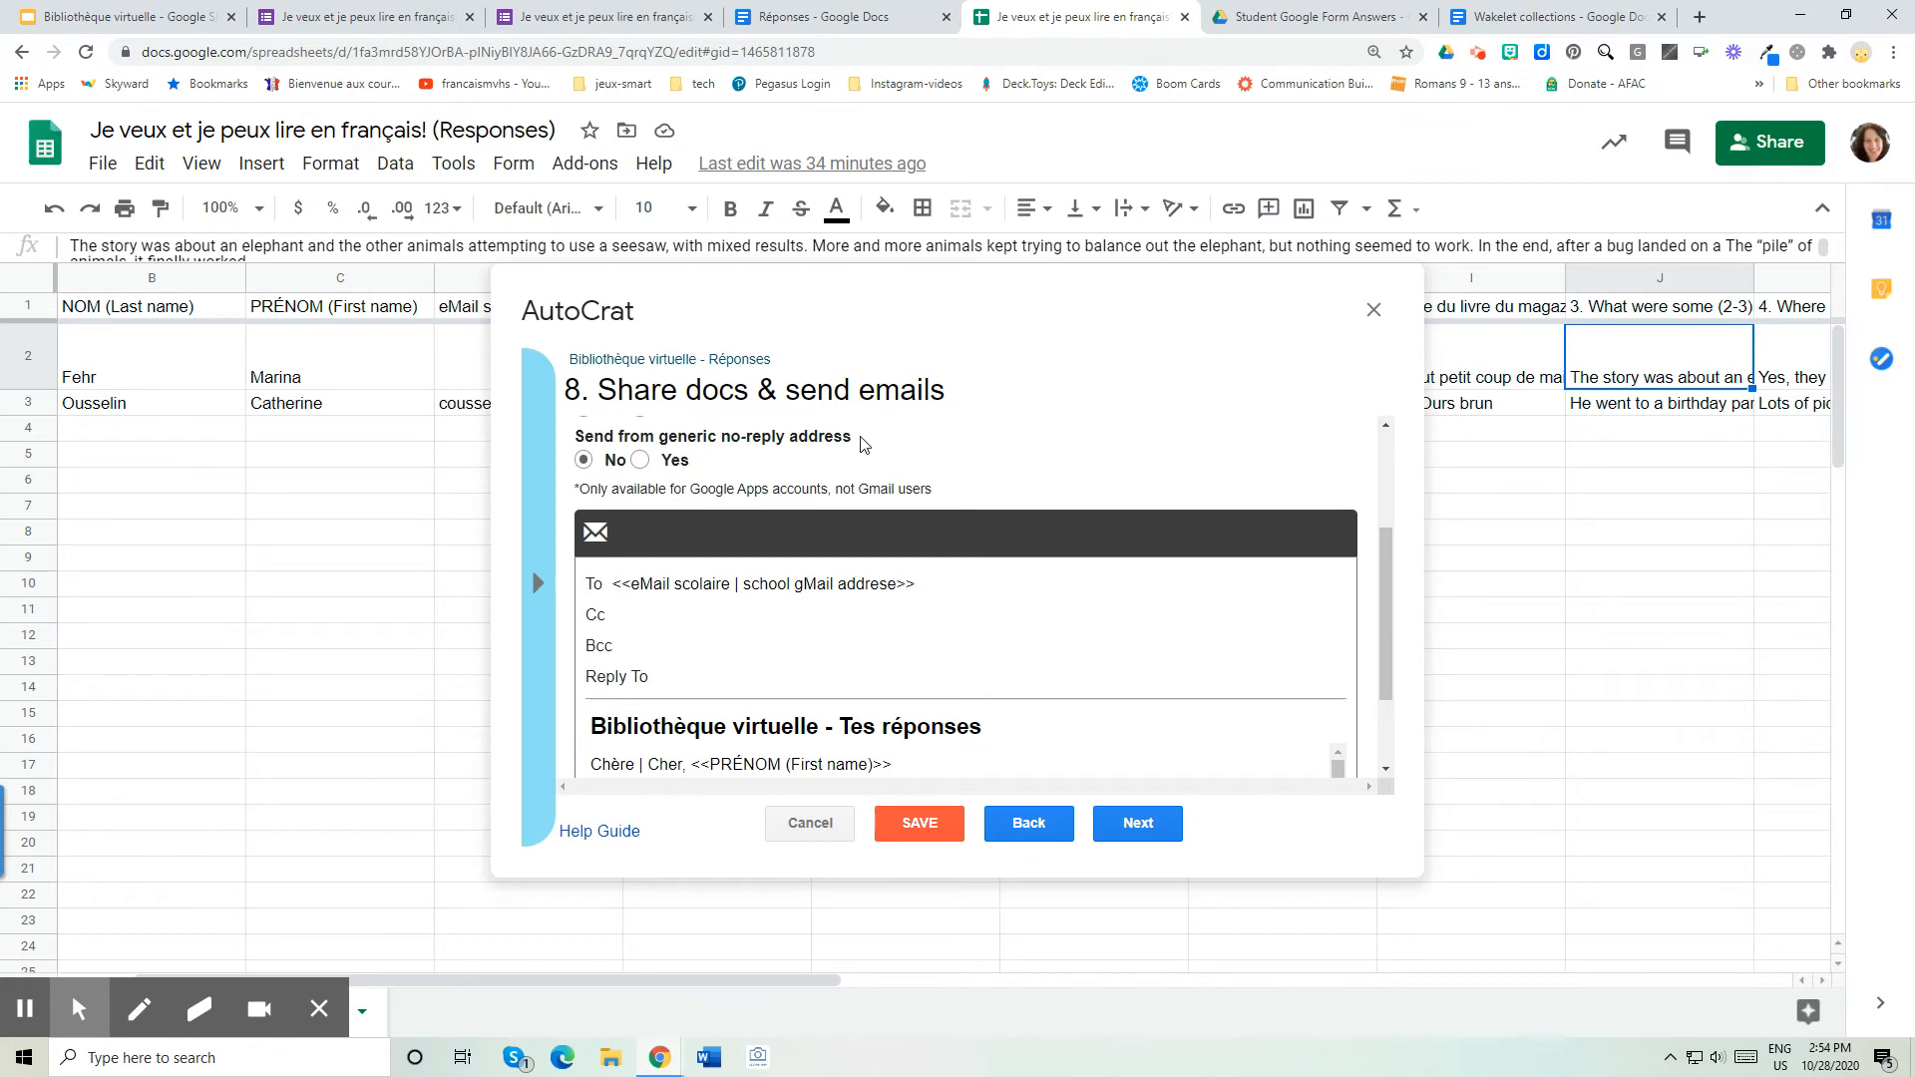
pyautogui.scroll(-1, 783, 559)
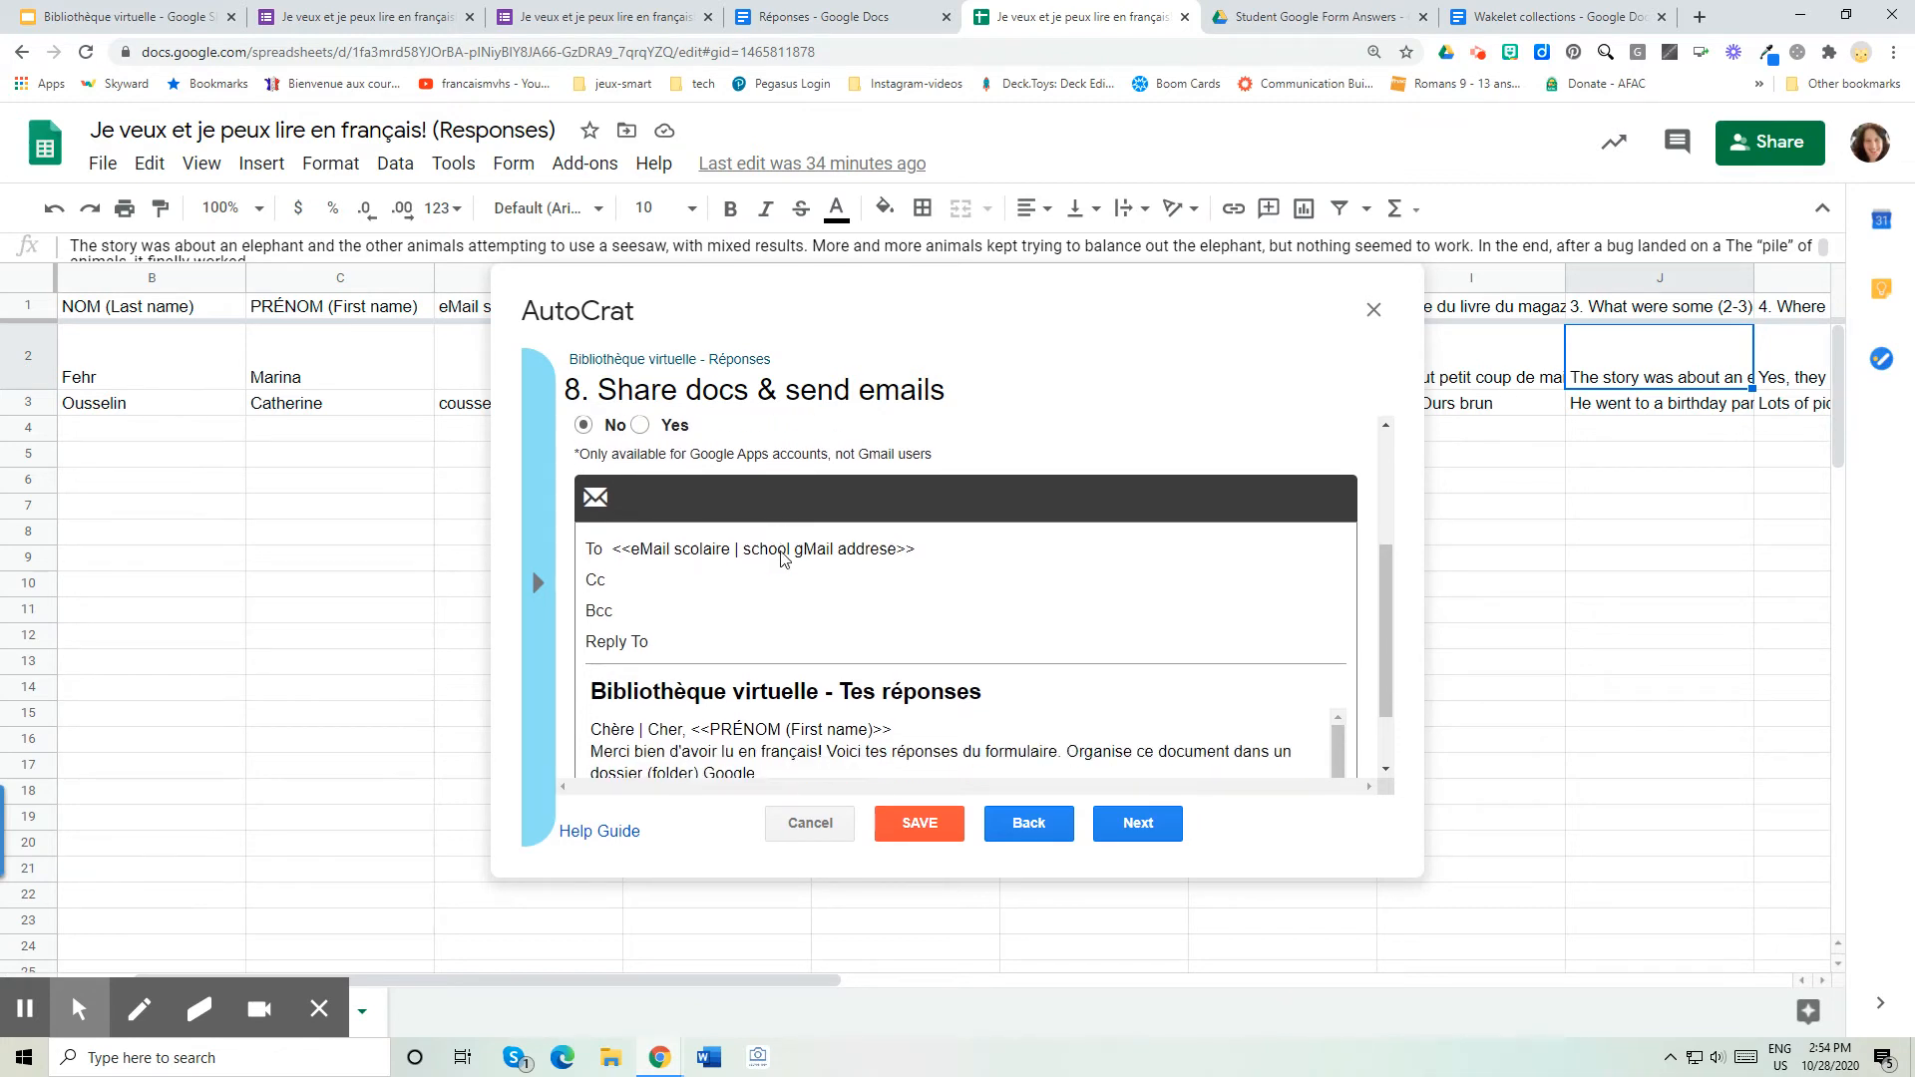
pyautogui.scroll(-2, 783, 558)
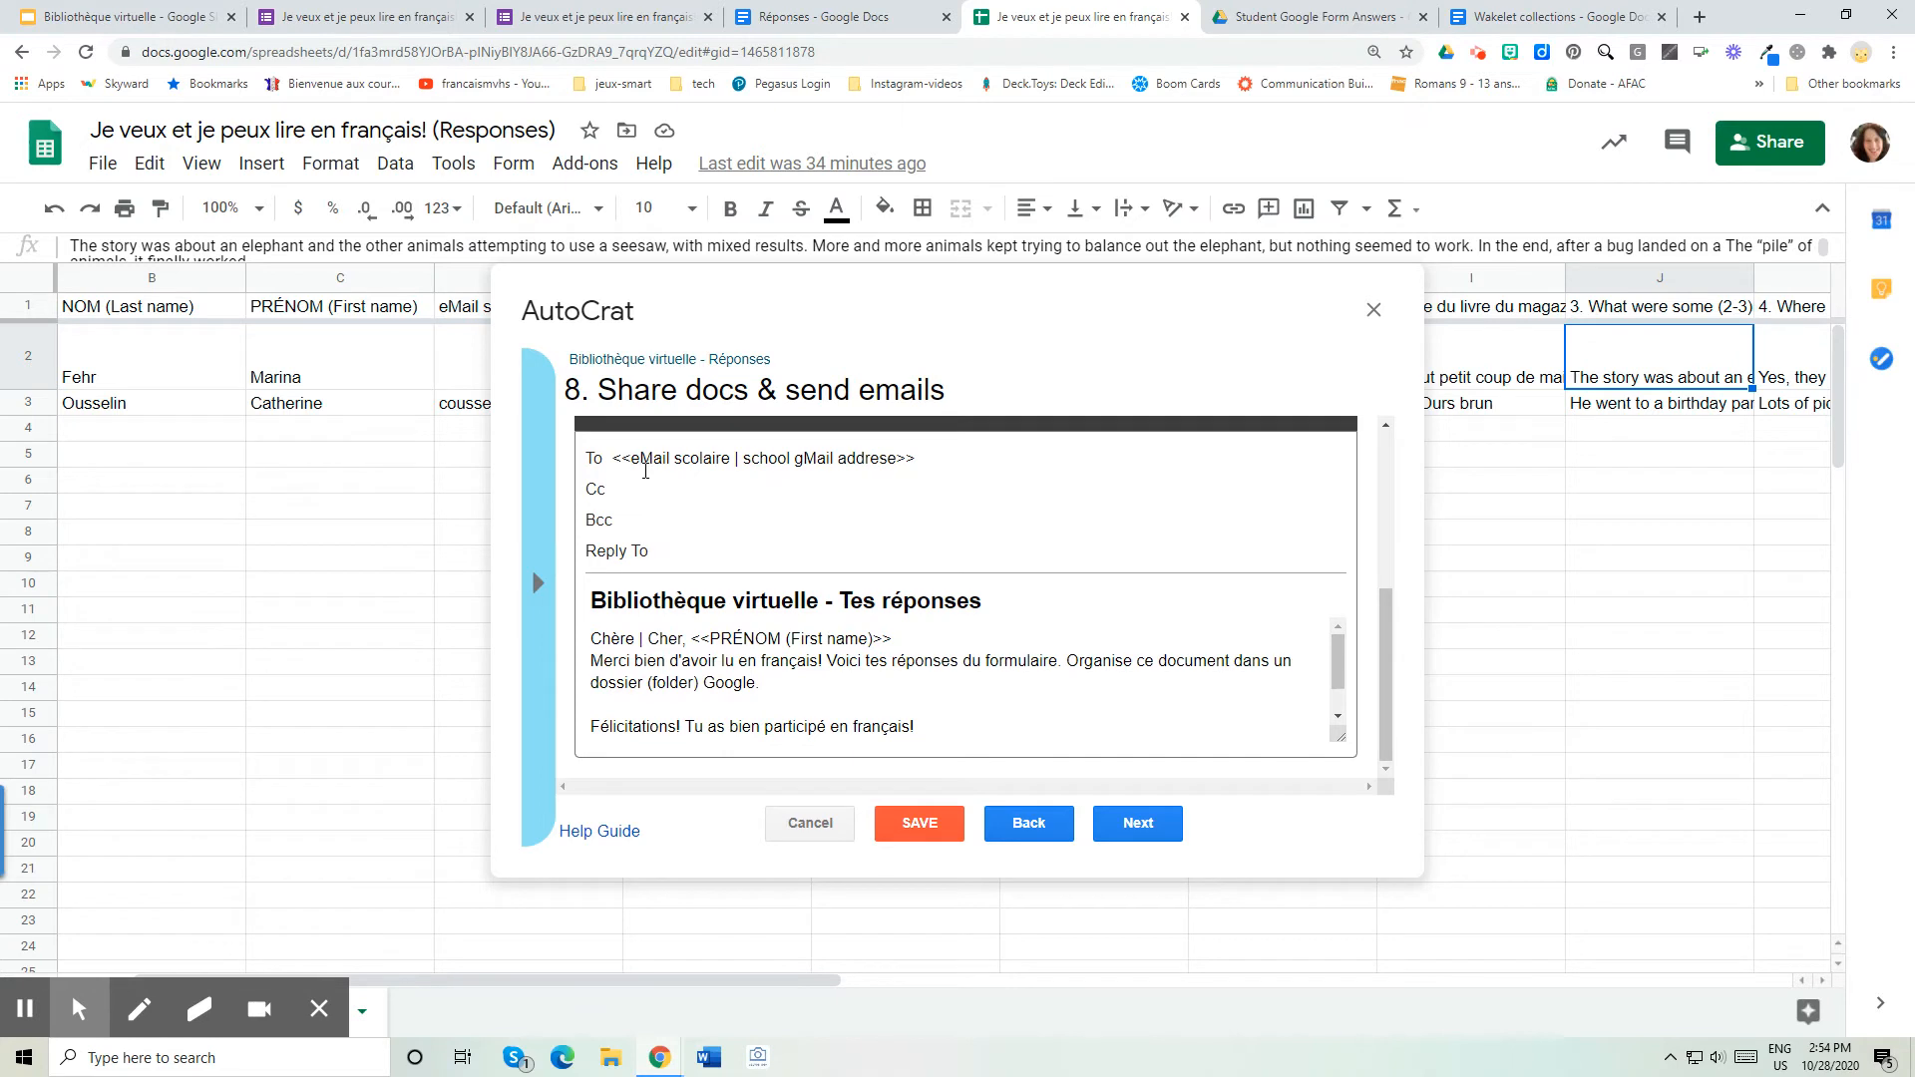
# Step: Check the school email question in the form, and open the list of merge tags in AutoCrat's email settings
pyautogui.click(595, 17)
pyautogui.scroll(8, 654, 507)
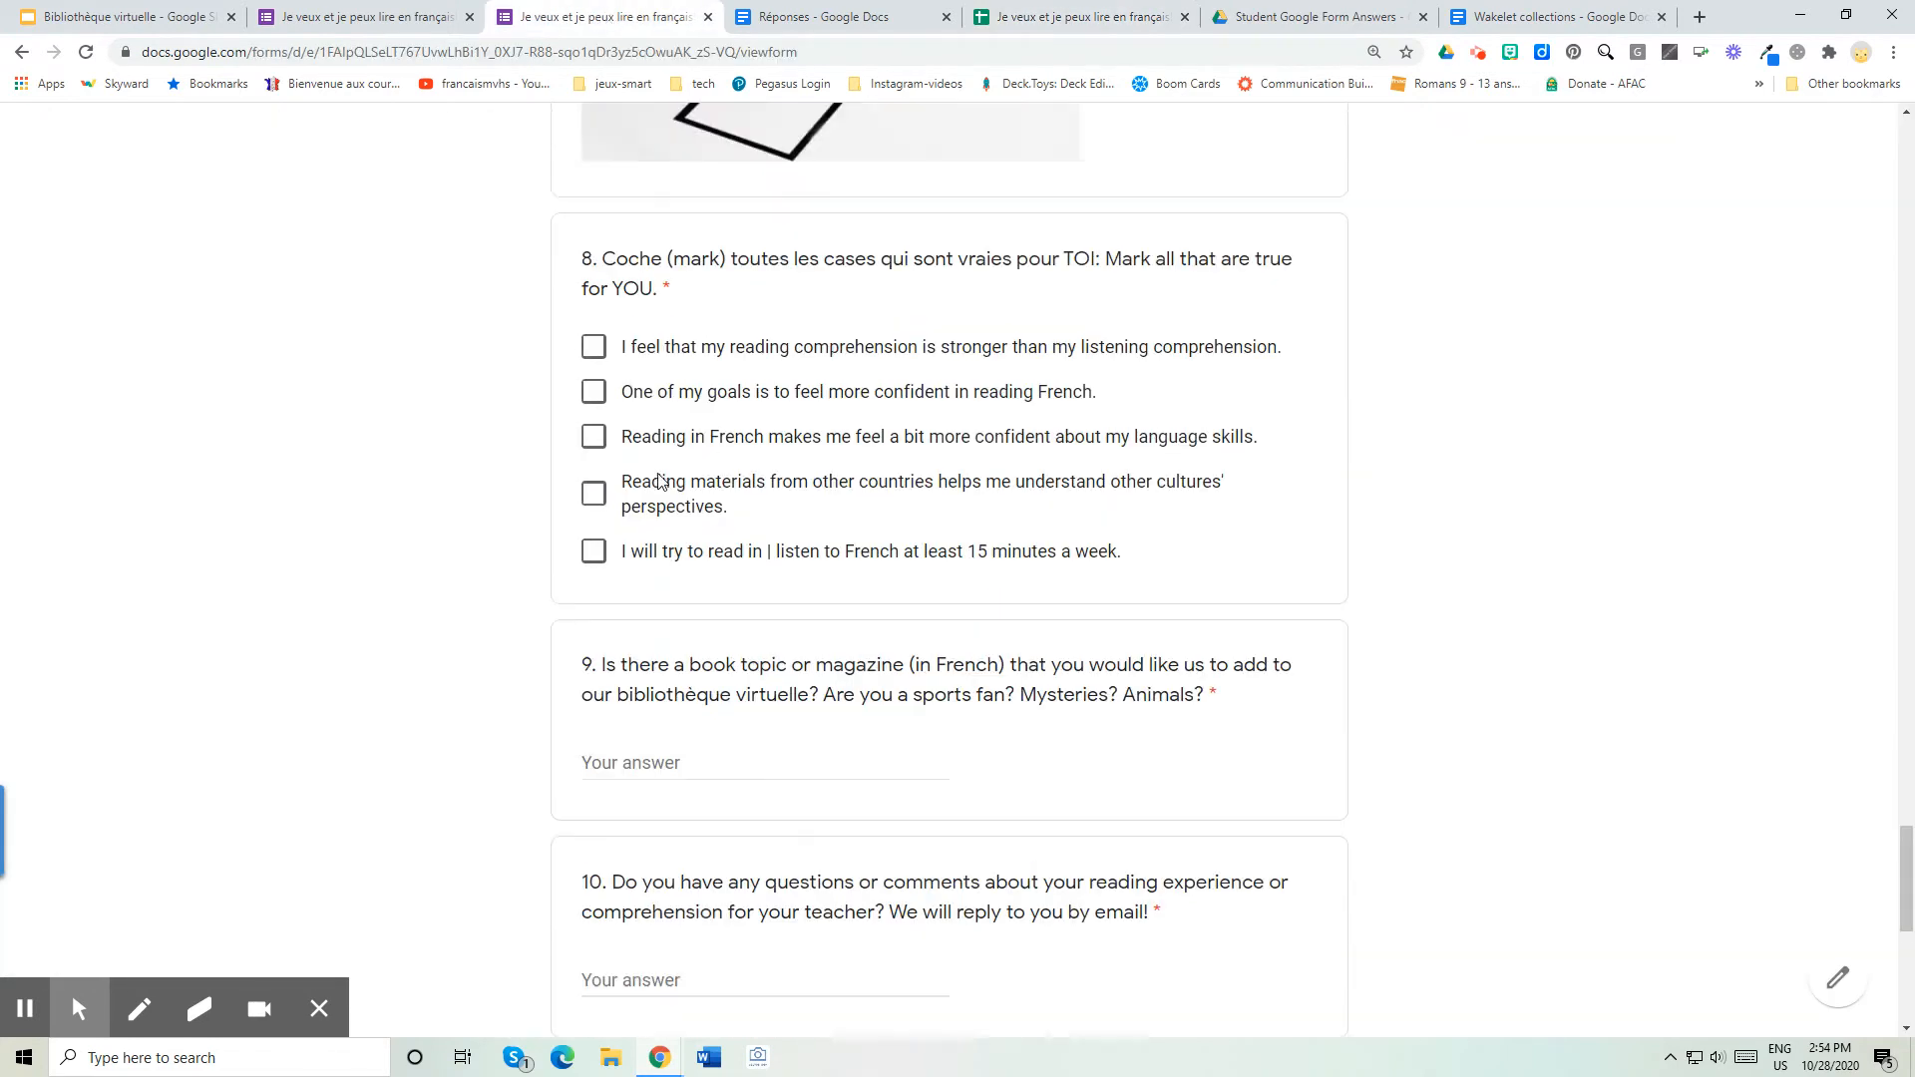
pyautogui.scroll(20, 654, 507)
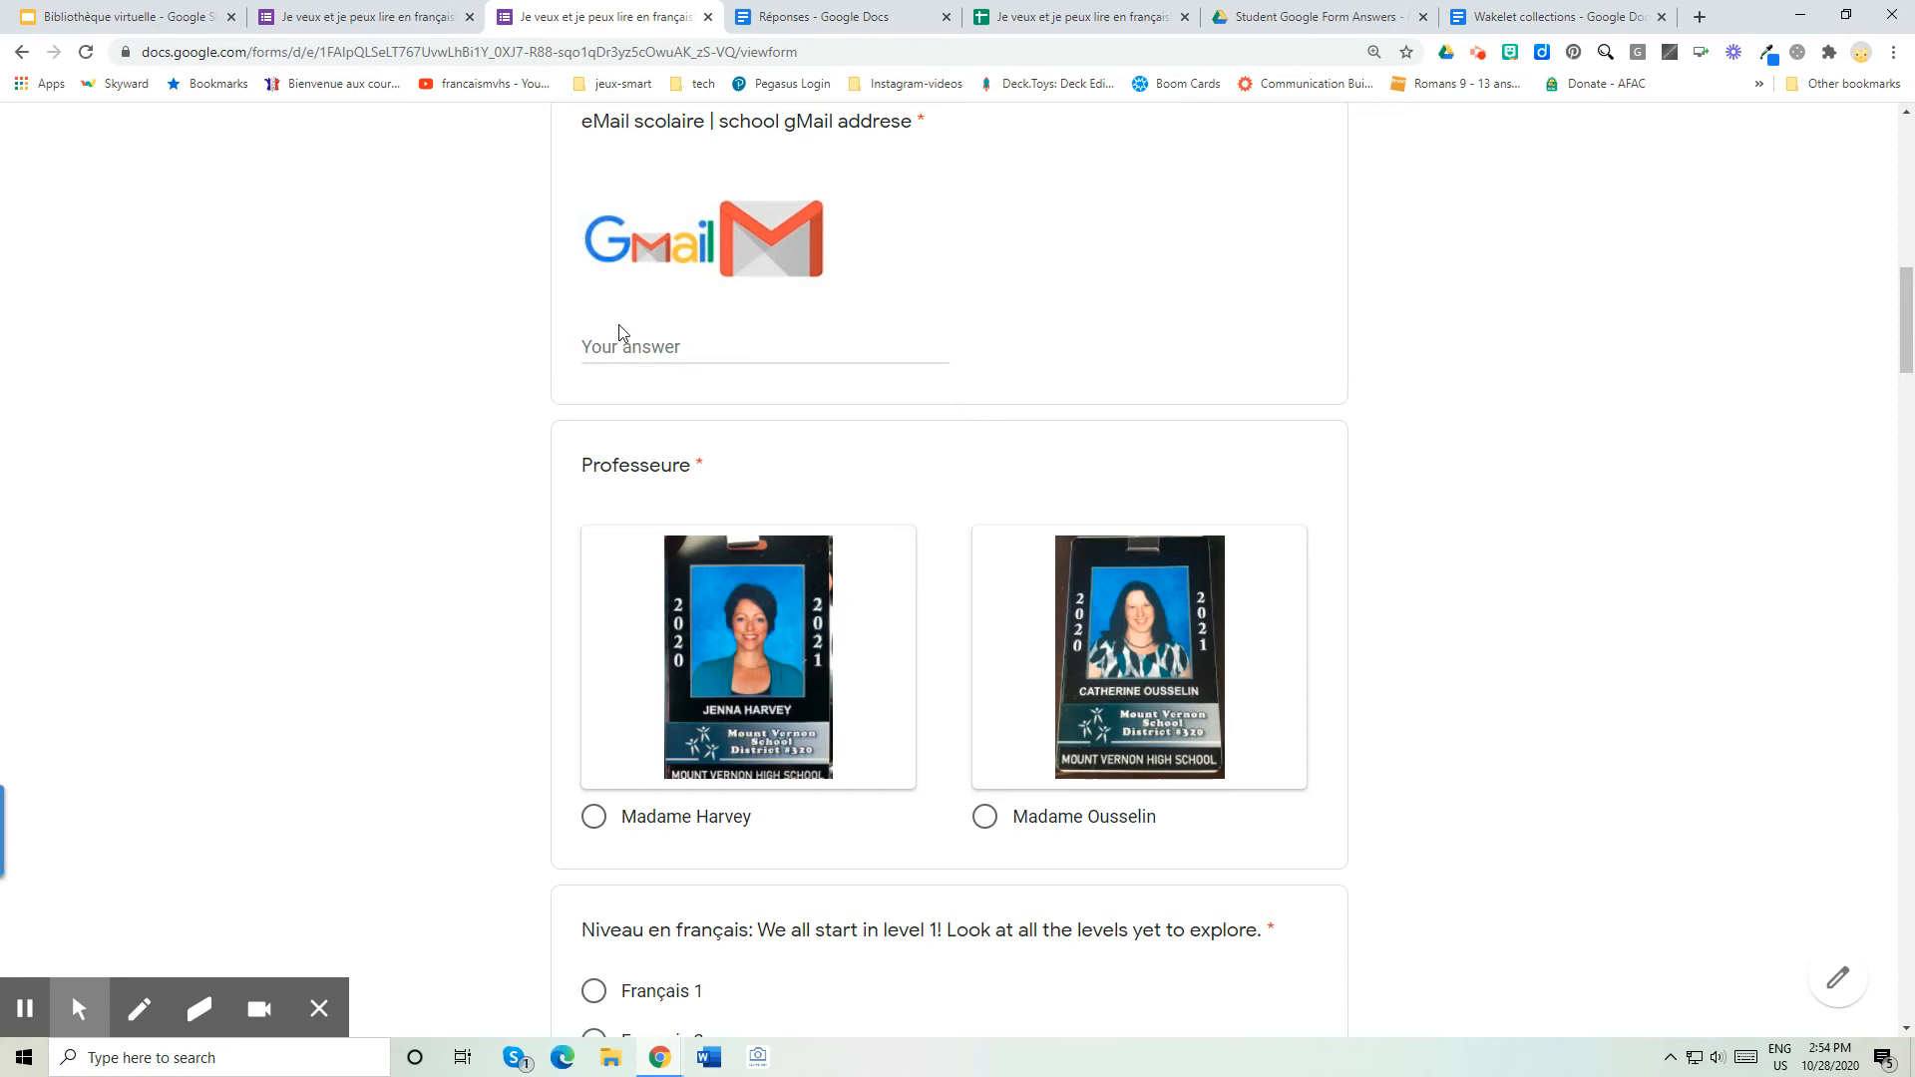
pyautogui.click(1045, 12)
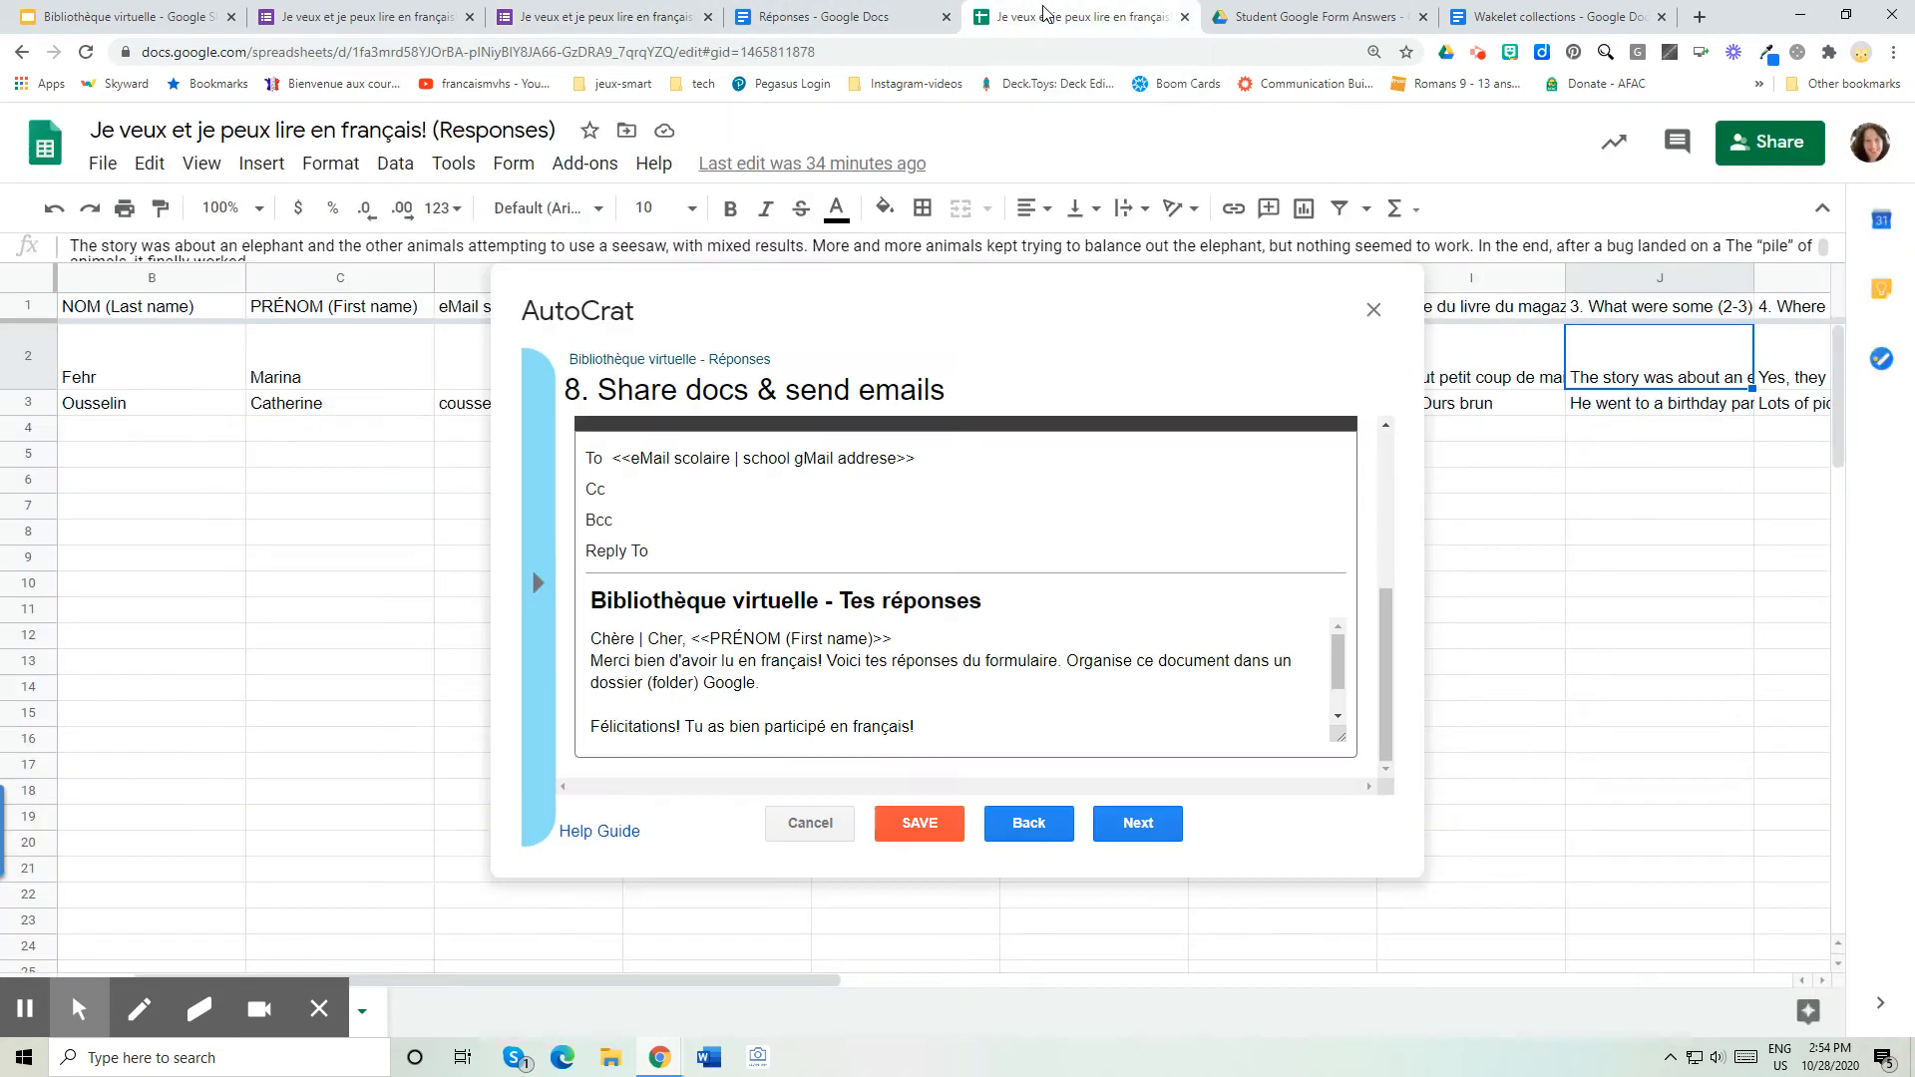
pyautogui.click(536, 578)
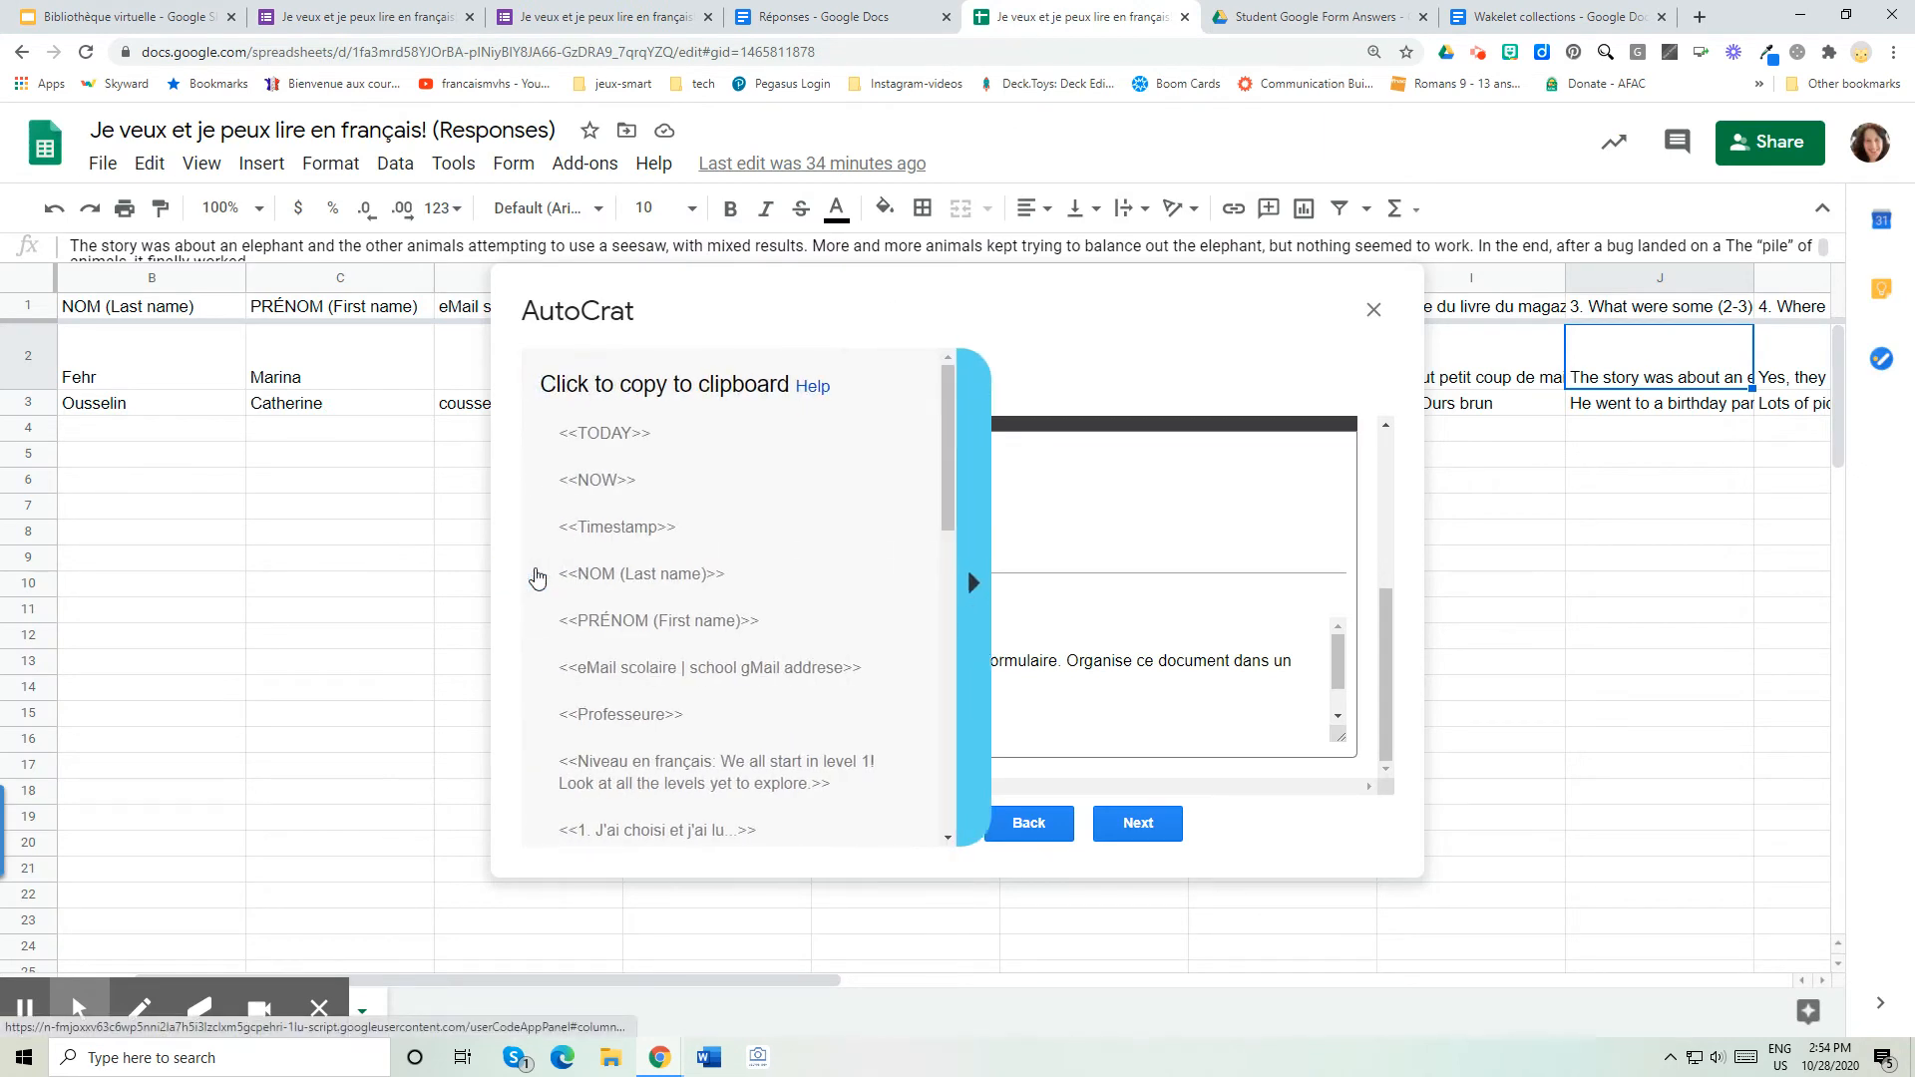
# Step: Copy the school email merge tag from the tag list, and place the cursor in the email's recipient field
pyautogui.click(658, 674)
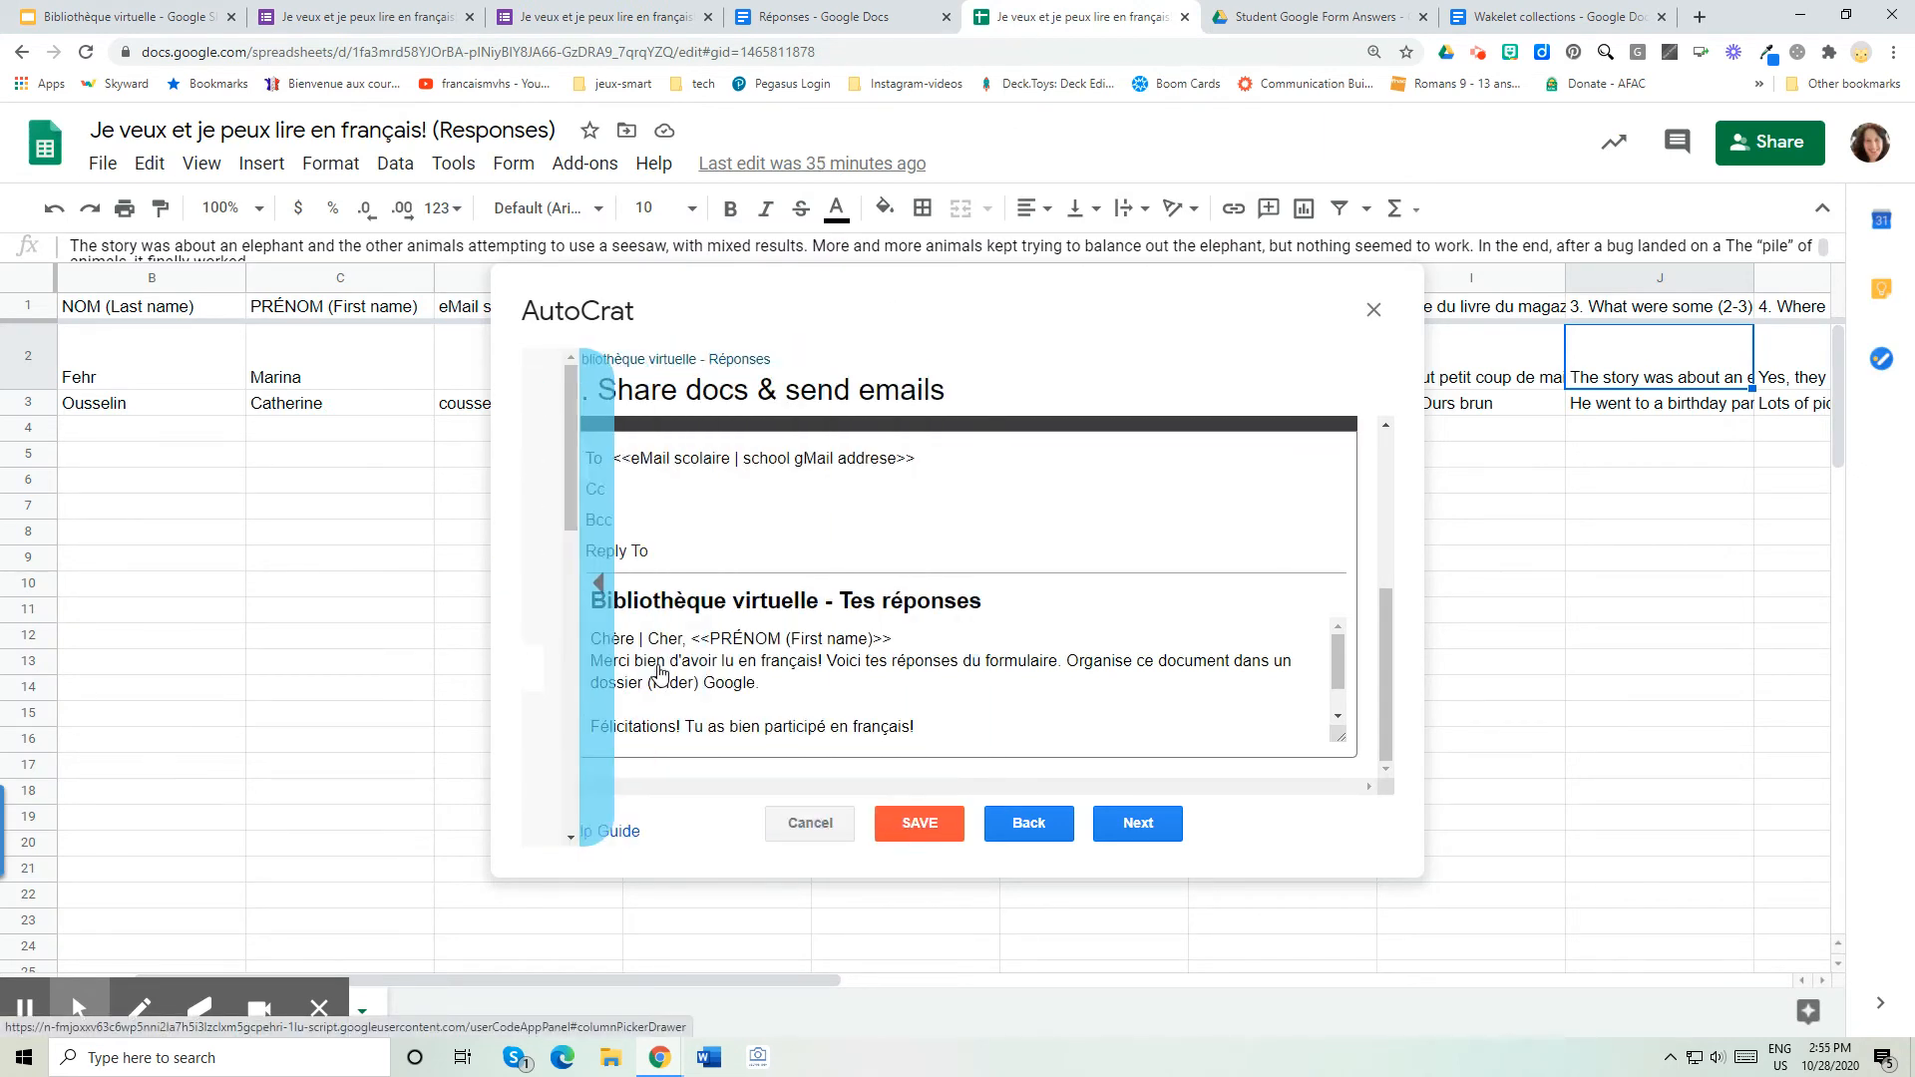
pyautogui.click(745, 459)
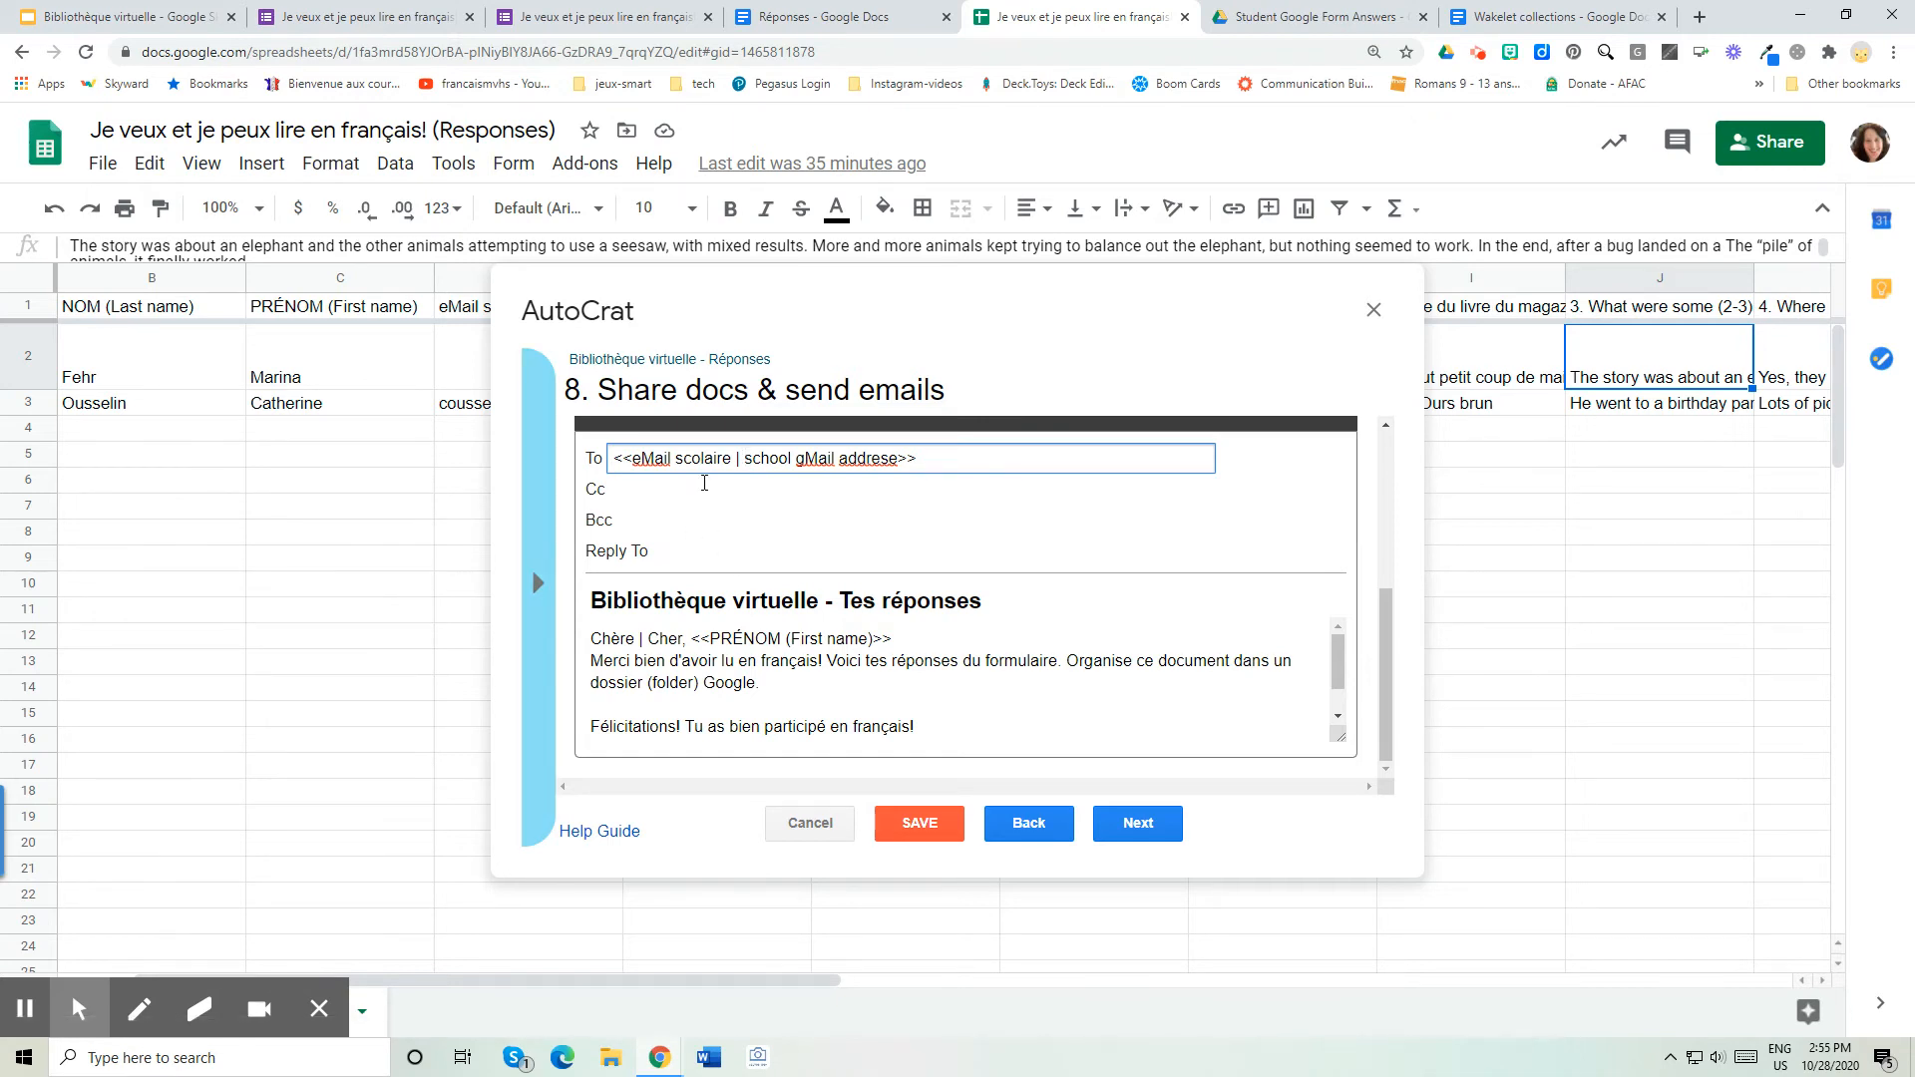
pyautogui.scroll(-1, 778, 660)
pyautogui.scroll(2, 778, 660)
# Step: Examine the email's subject "Bibliothèque virtuelle - Tes réponses" and its message, from the first-name tag in the greeting to the <<Professeure>> tag in the signature
pyautogui.click(640, 600)
pyautogui.tripleClick(941, 603)
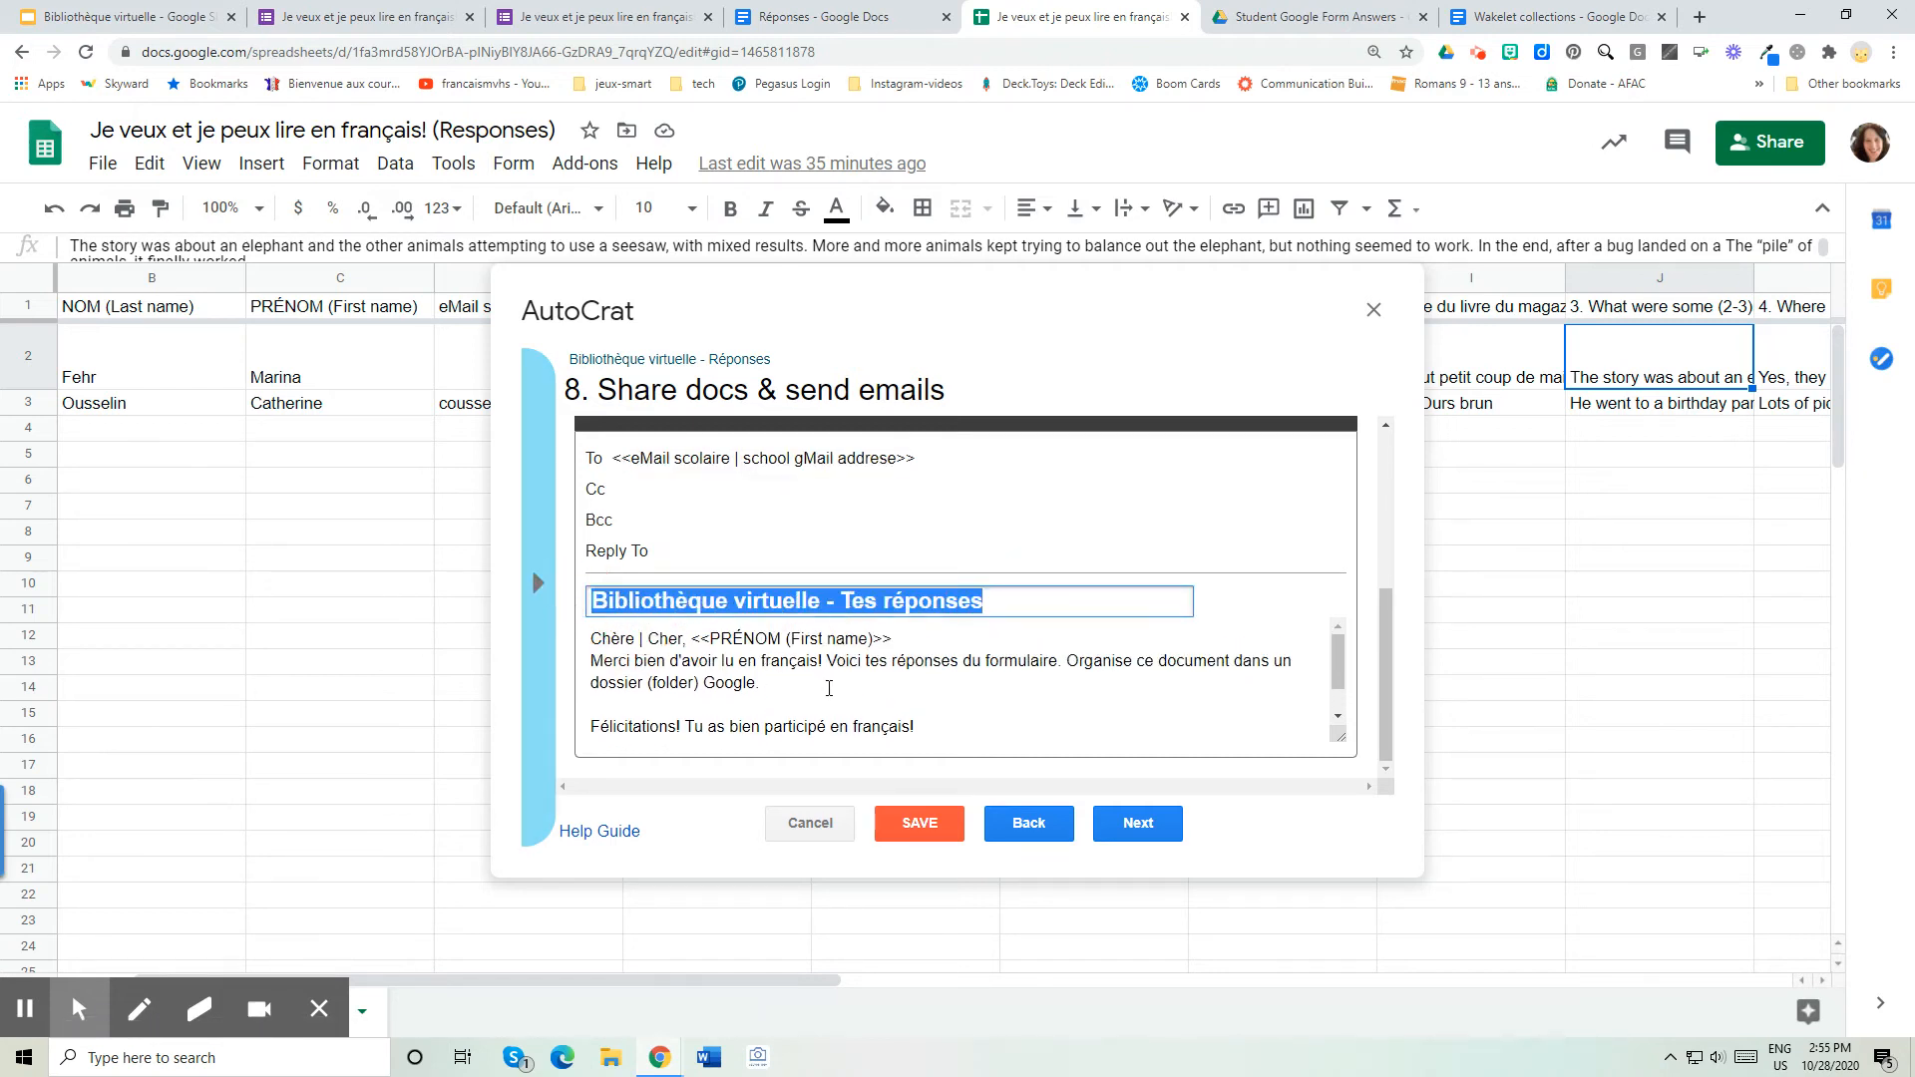
pyautogui.scroll(-1, 828, 686)
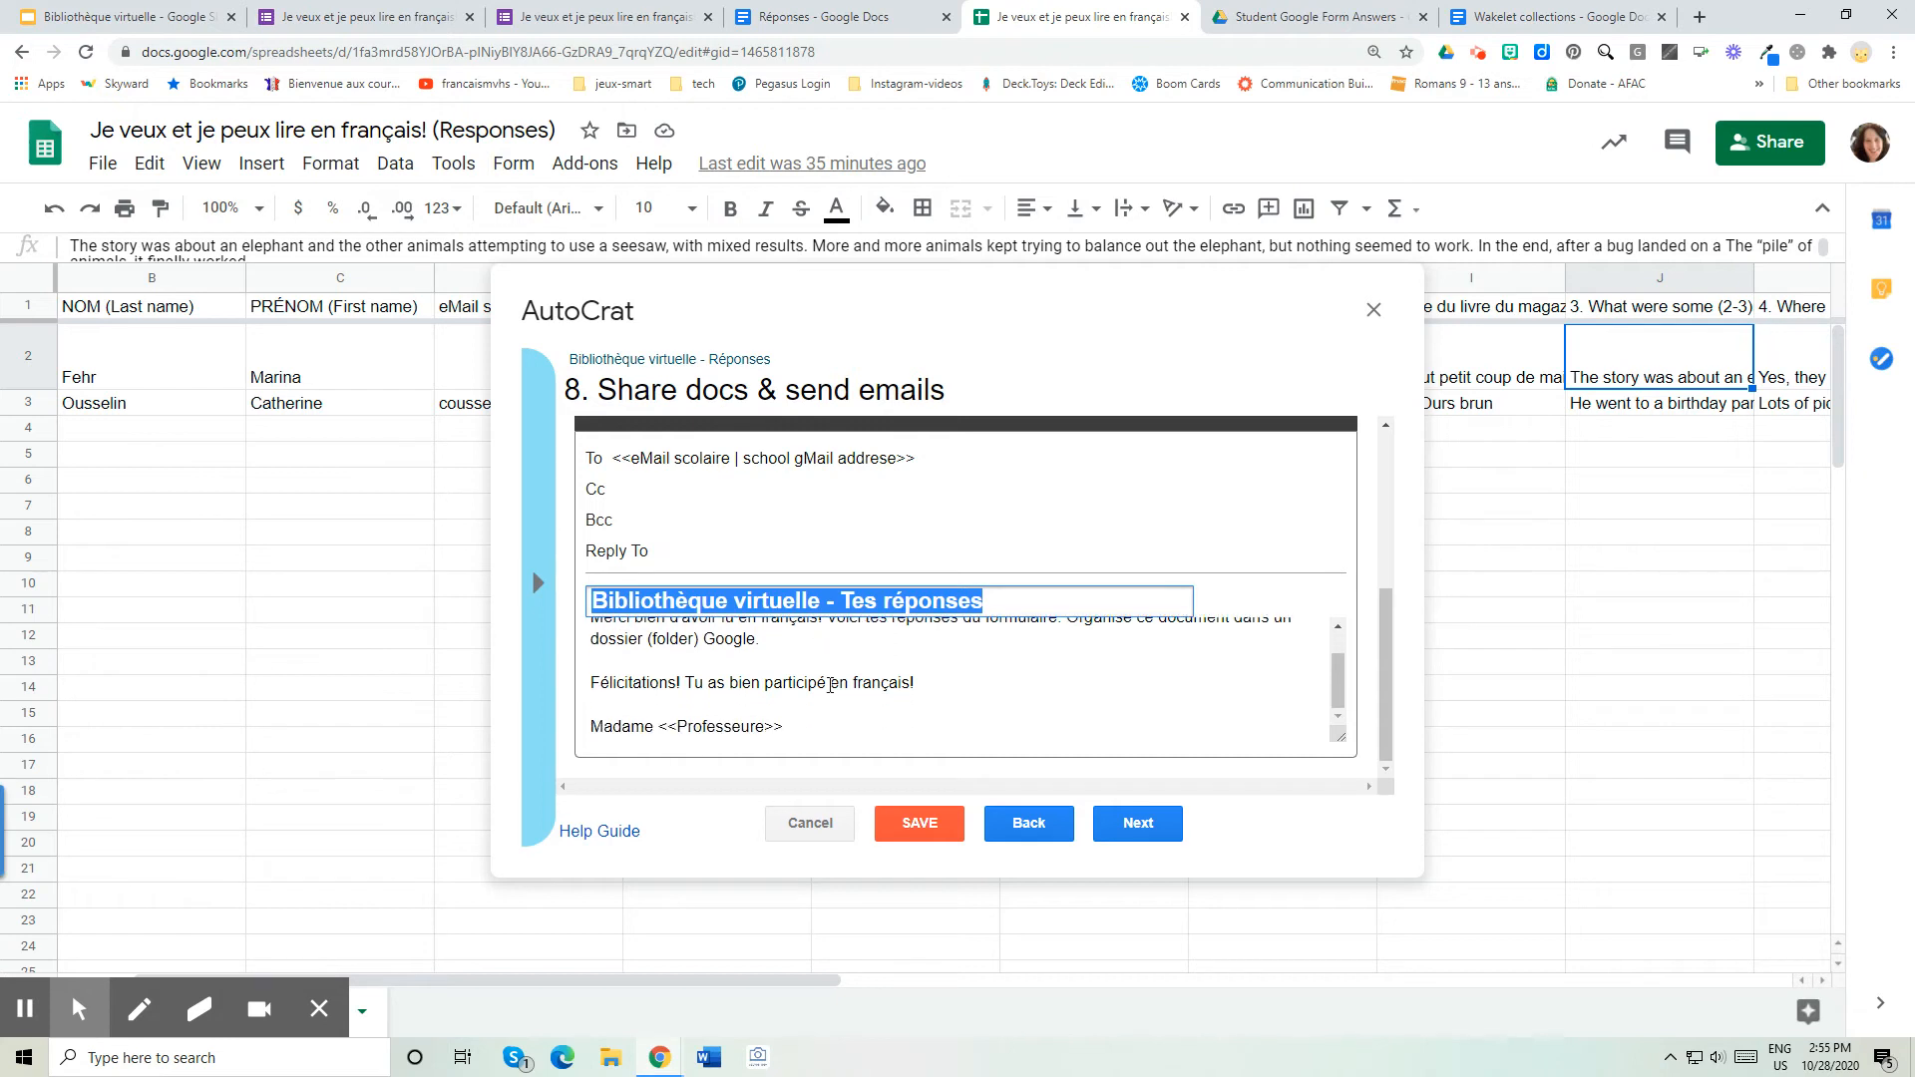
pyautogui.scroll(1, 814, 723)
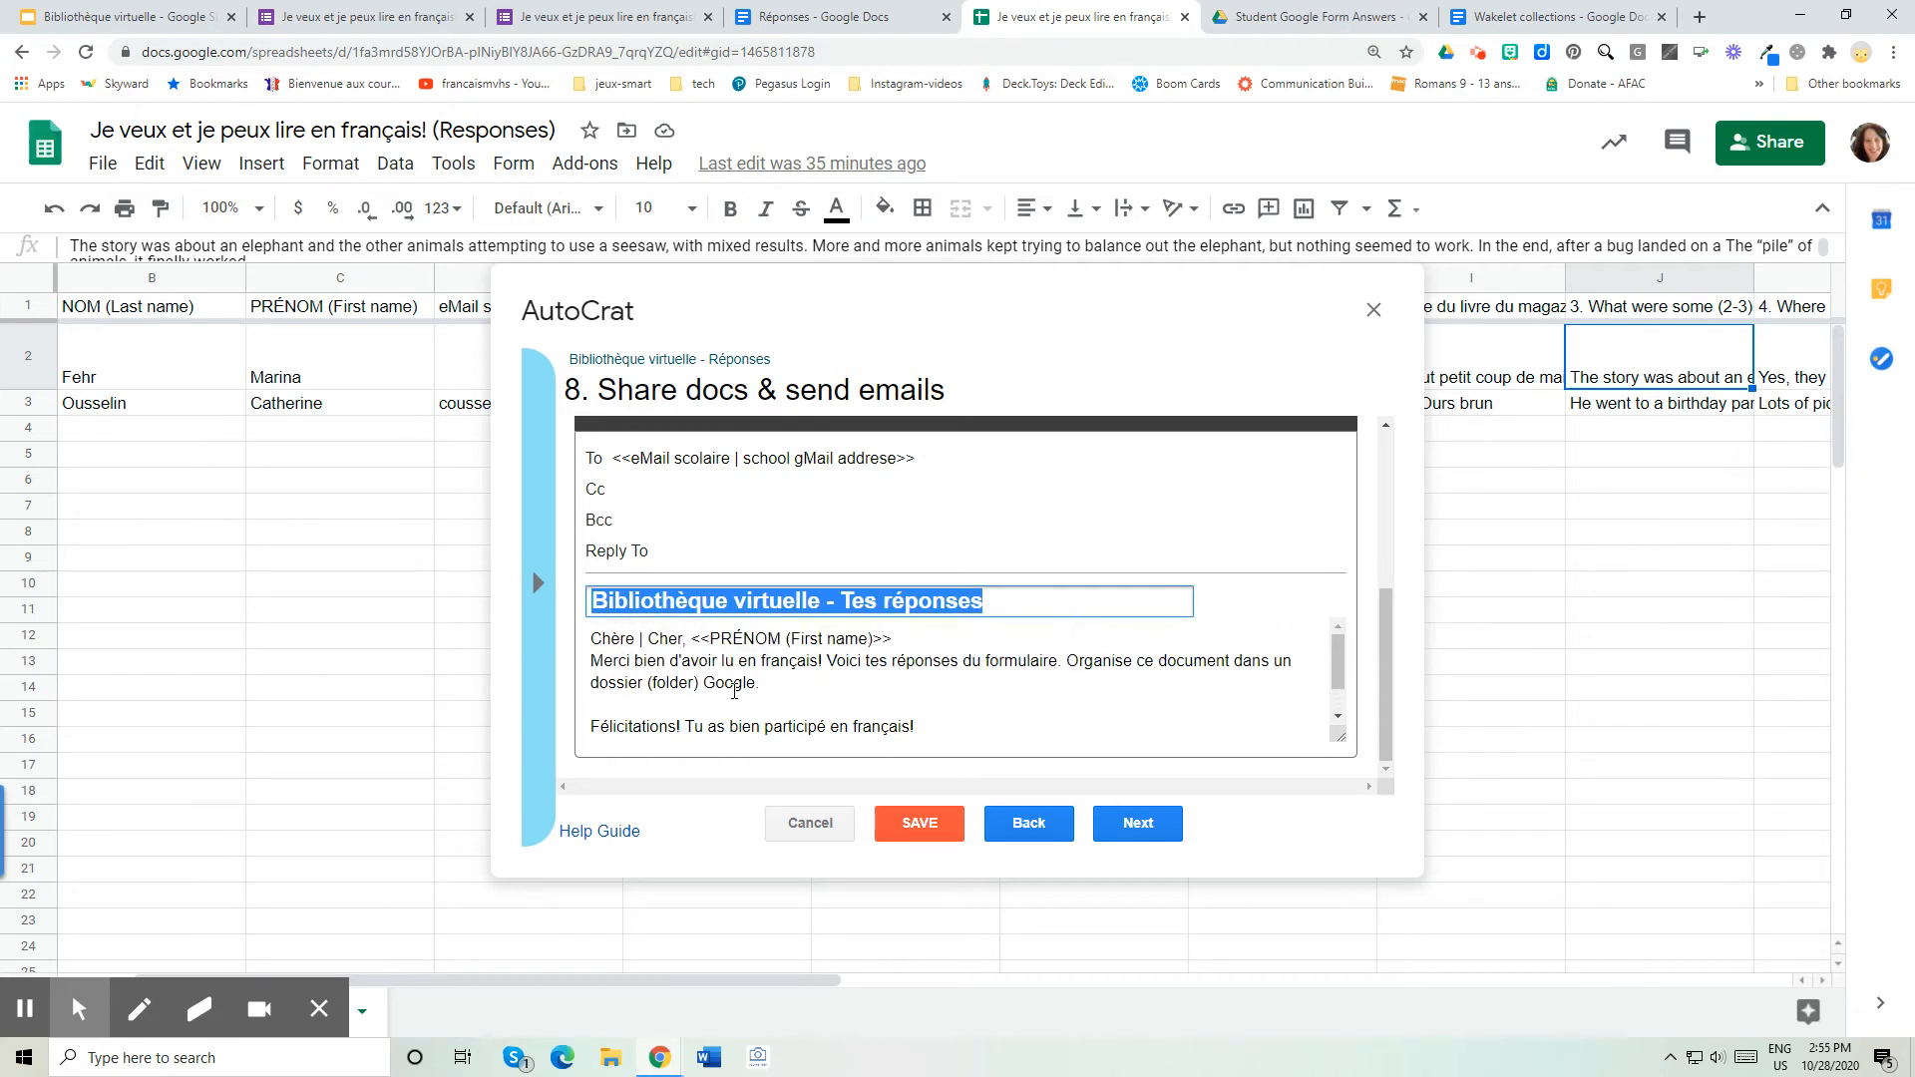
pyautogui.click(542, 588)
pyautogui.click(577, 625)
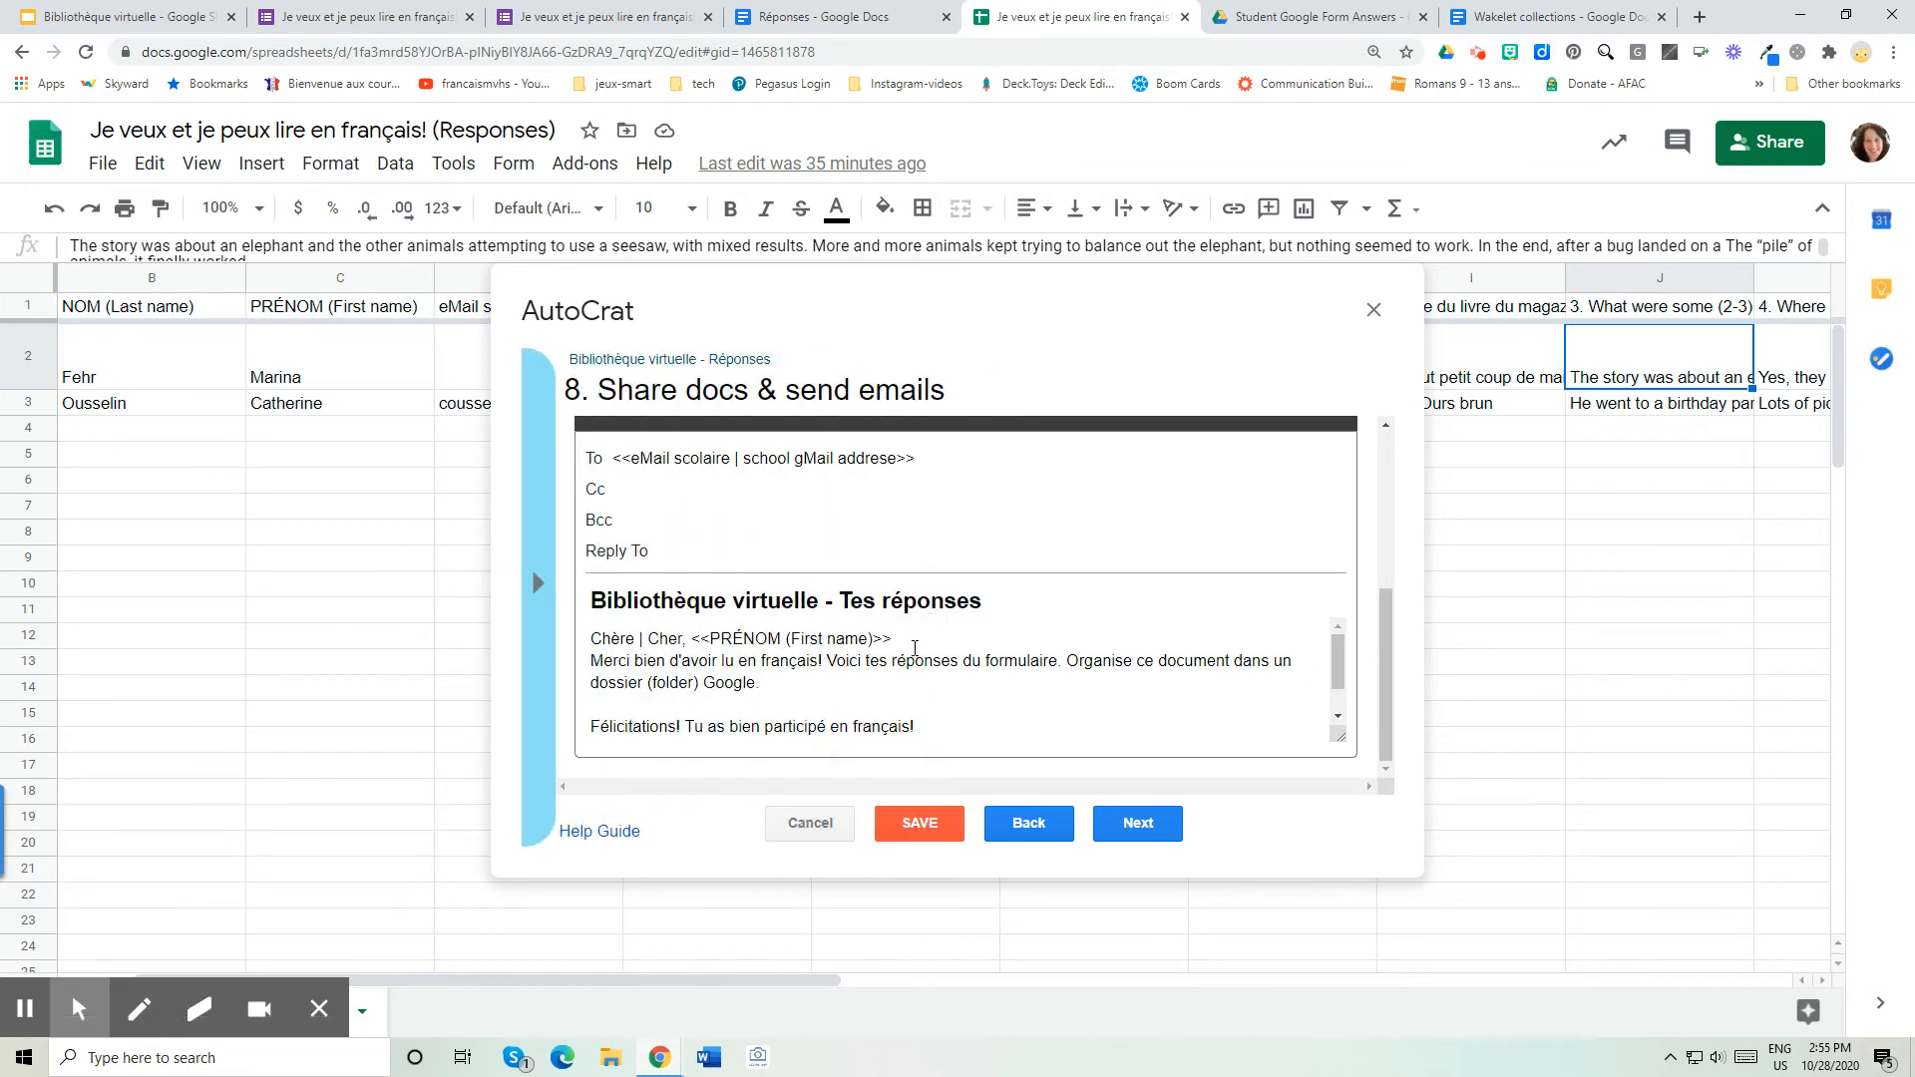
pyautogui.scroll(-1, 911, 653)
pyautogui.click(816, 731)
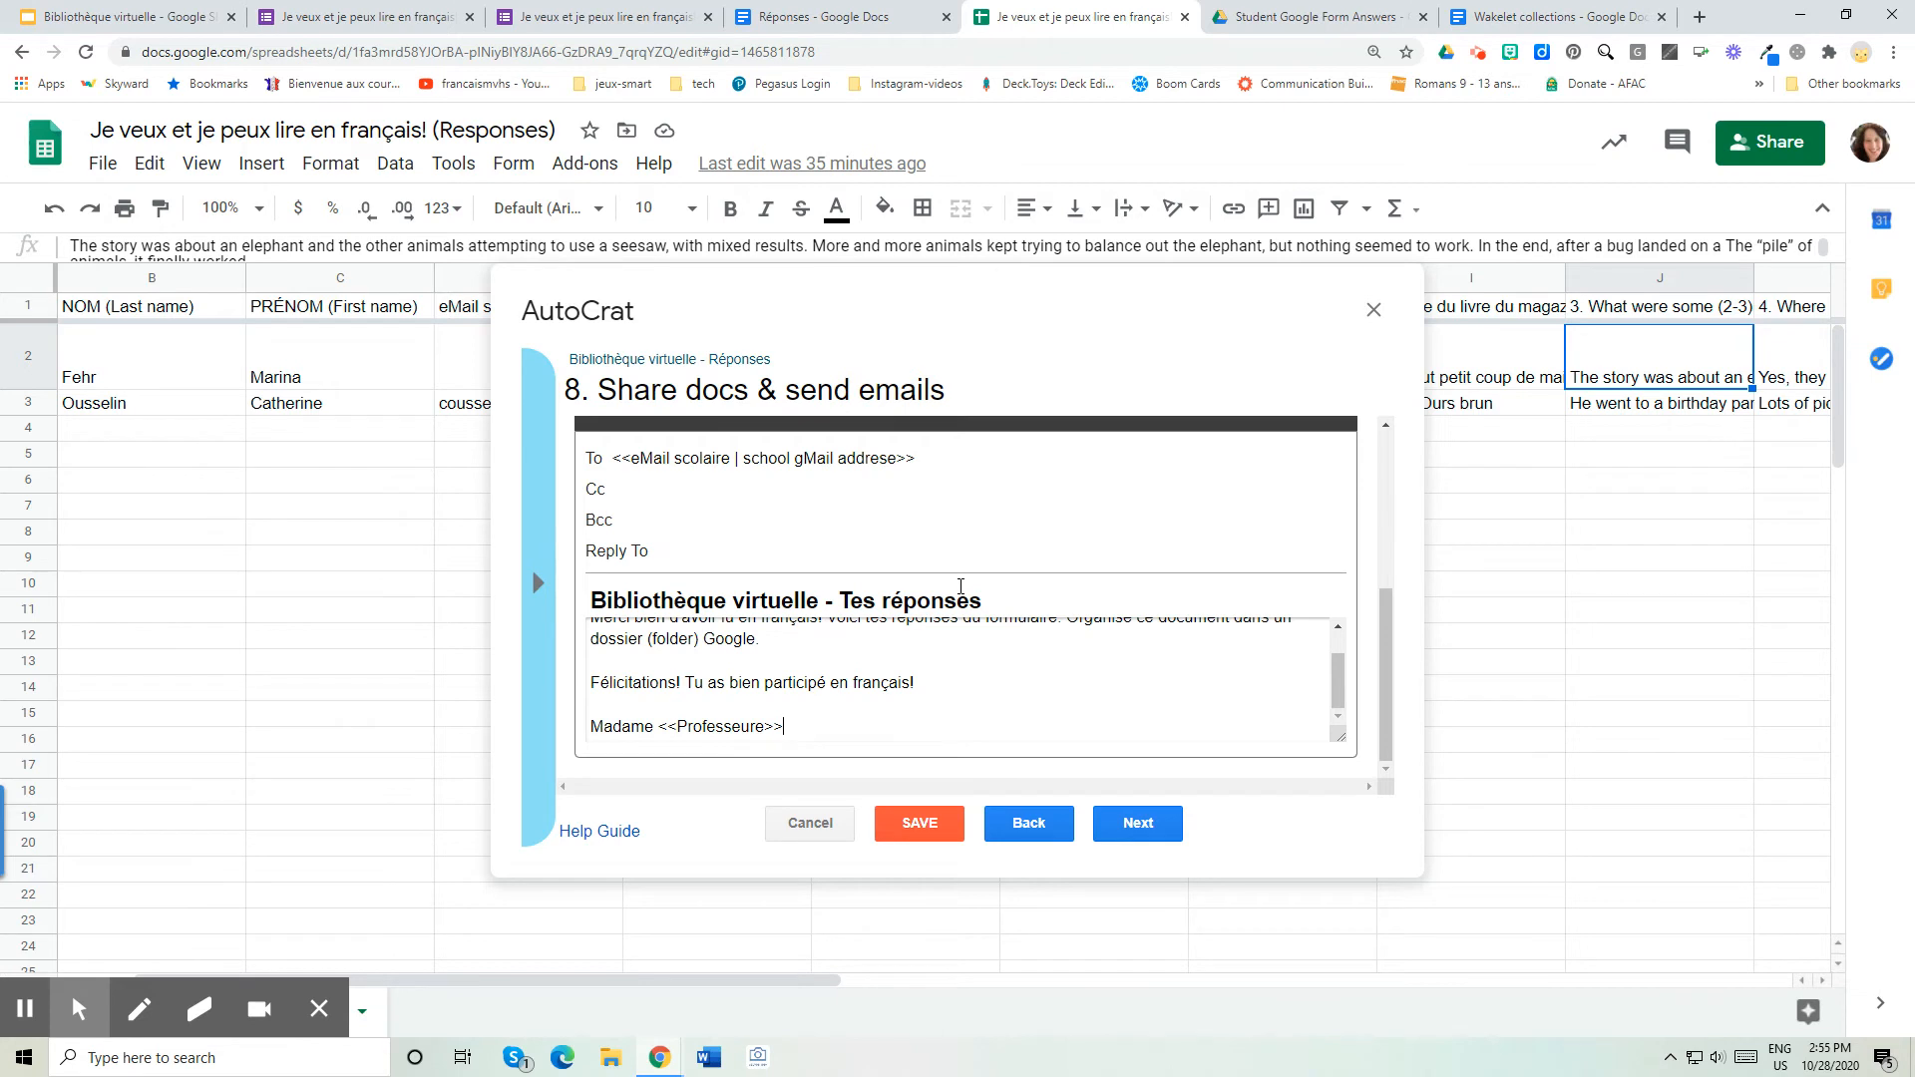
# Step: Advance from the email settings to the job triggers and save the AutoCrat job
pyautogui.scroll(1, 818, 599)
pyautogui.scroll(-1, 818, 598)
pyautogui.click(1137, 823)
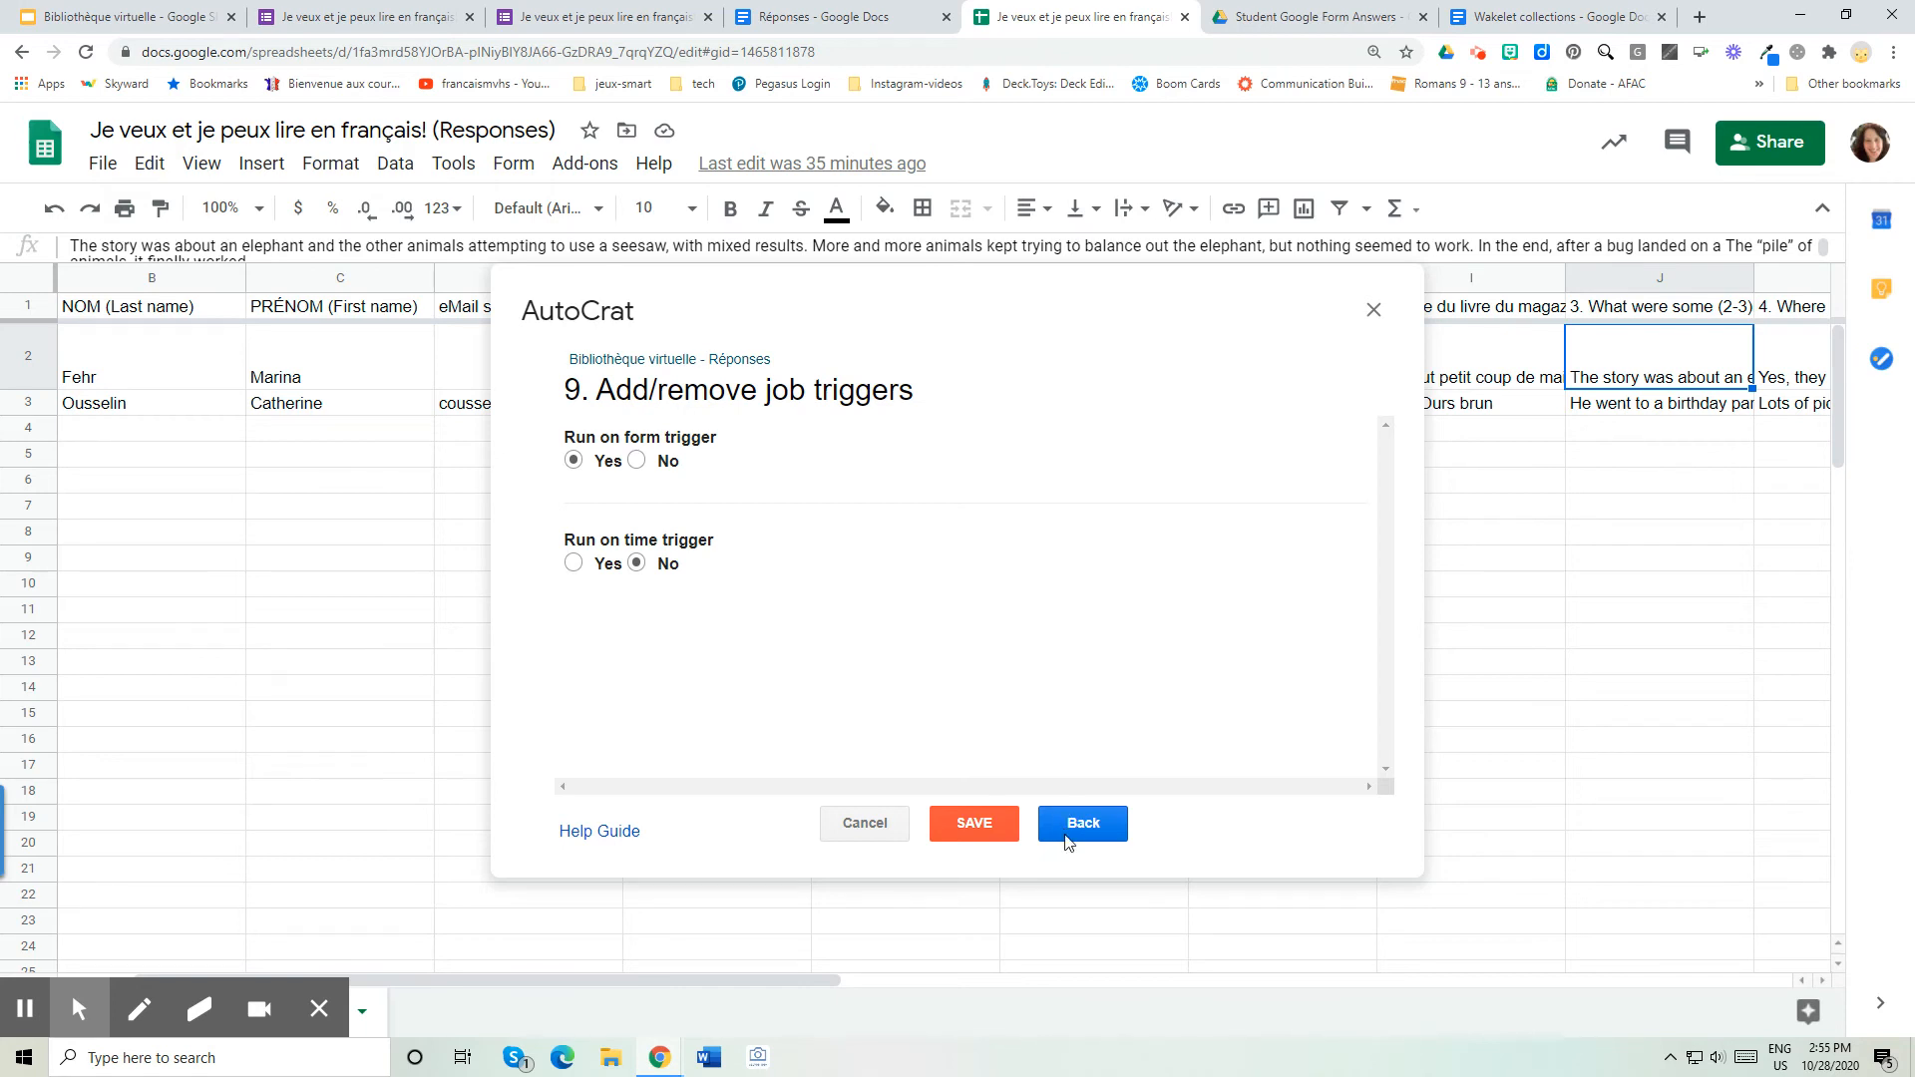
pyautogui.click(973, 823)
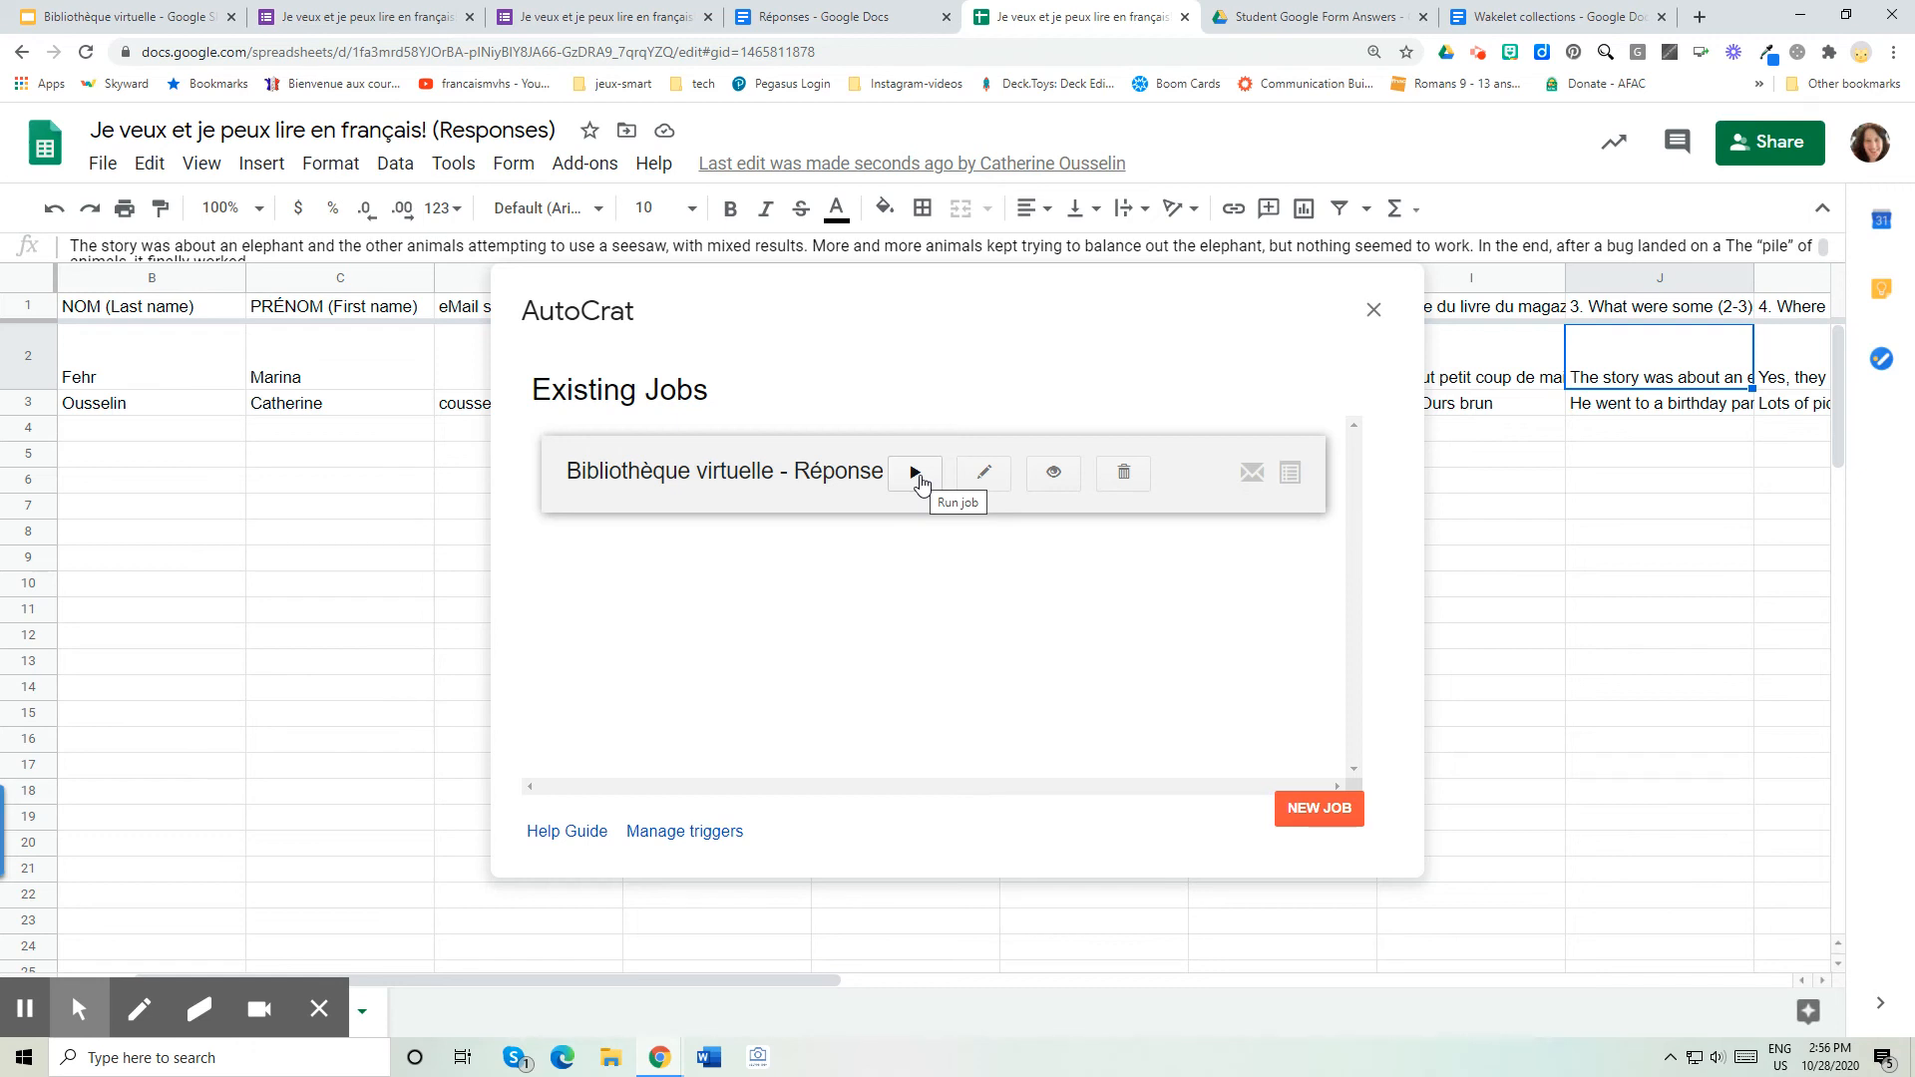
# Step: Check the form's first name, email and teacher questions, then return to the responses spreadsheet and close AutoCrat
pyautogui.click(592, 12)
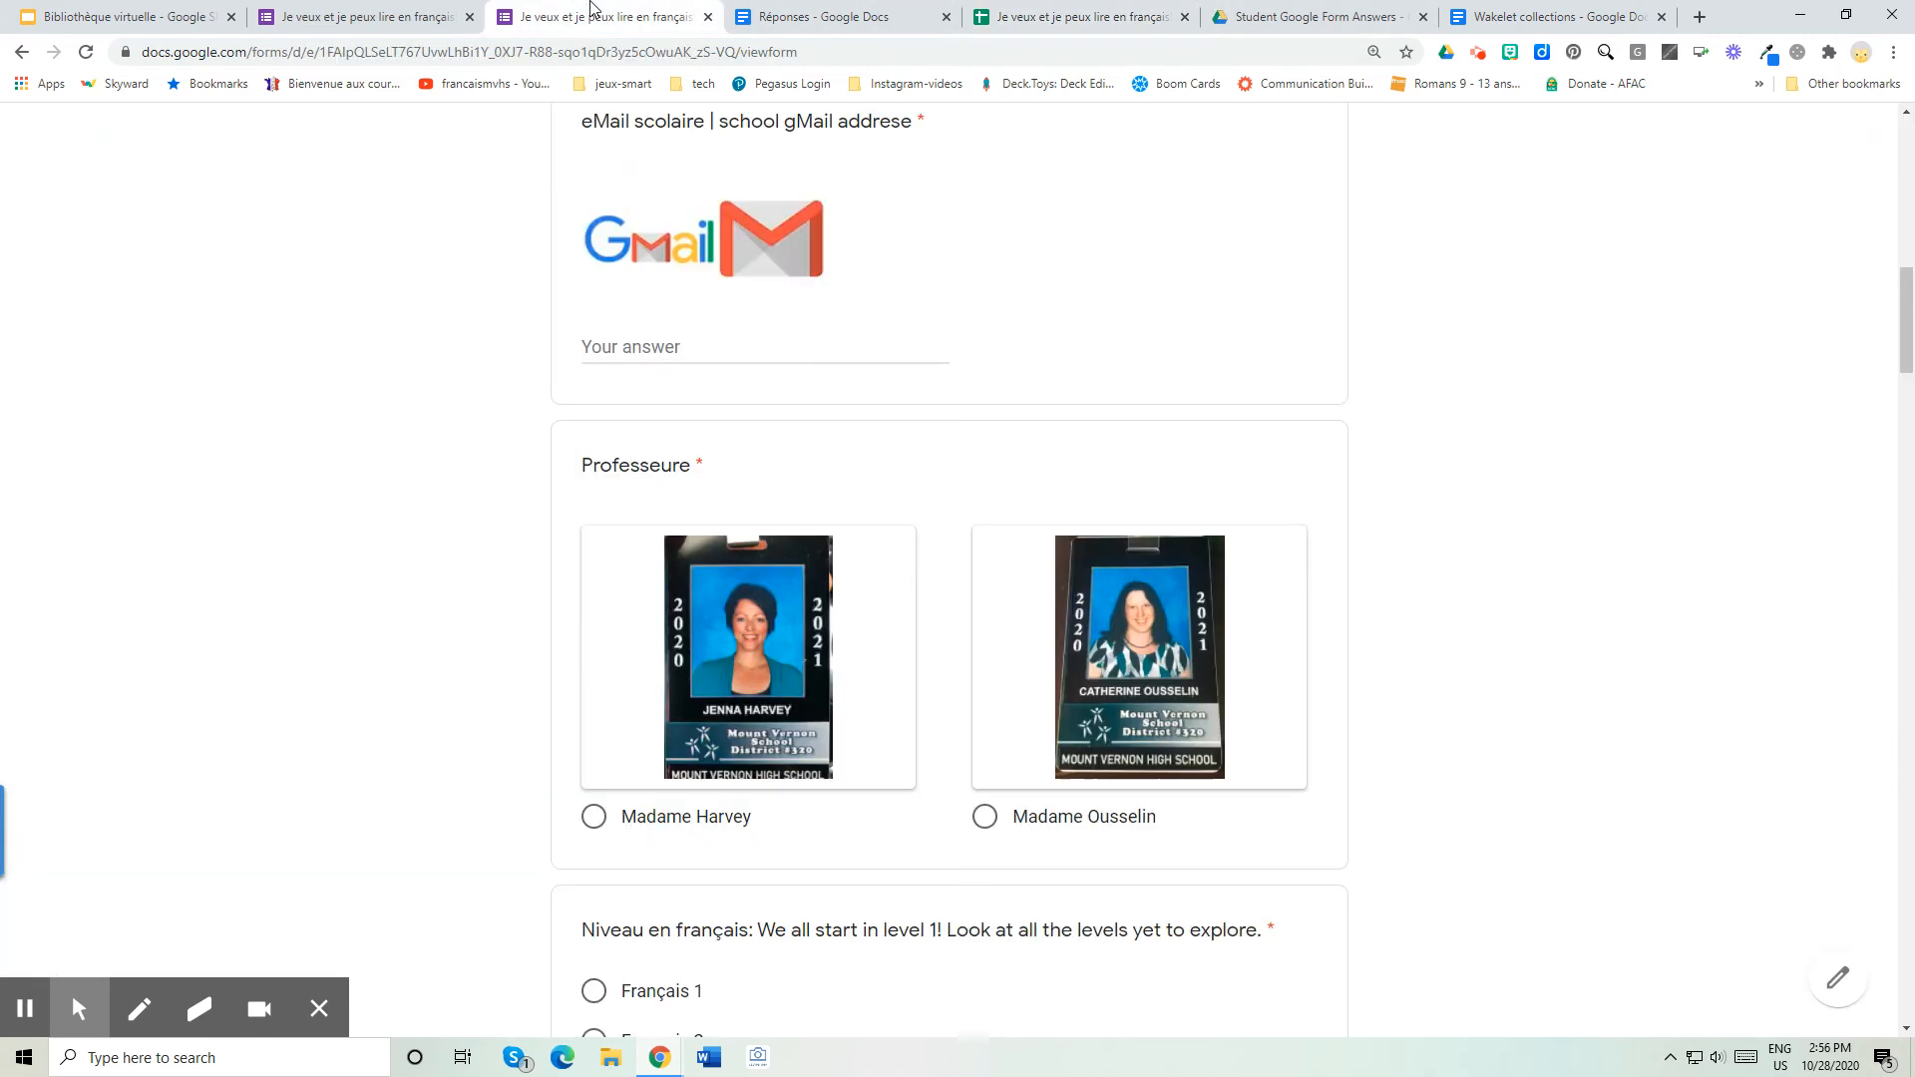
pyautogui.scroll(3, 464, 356)
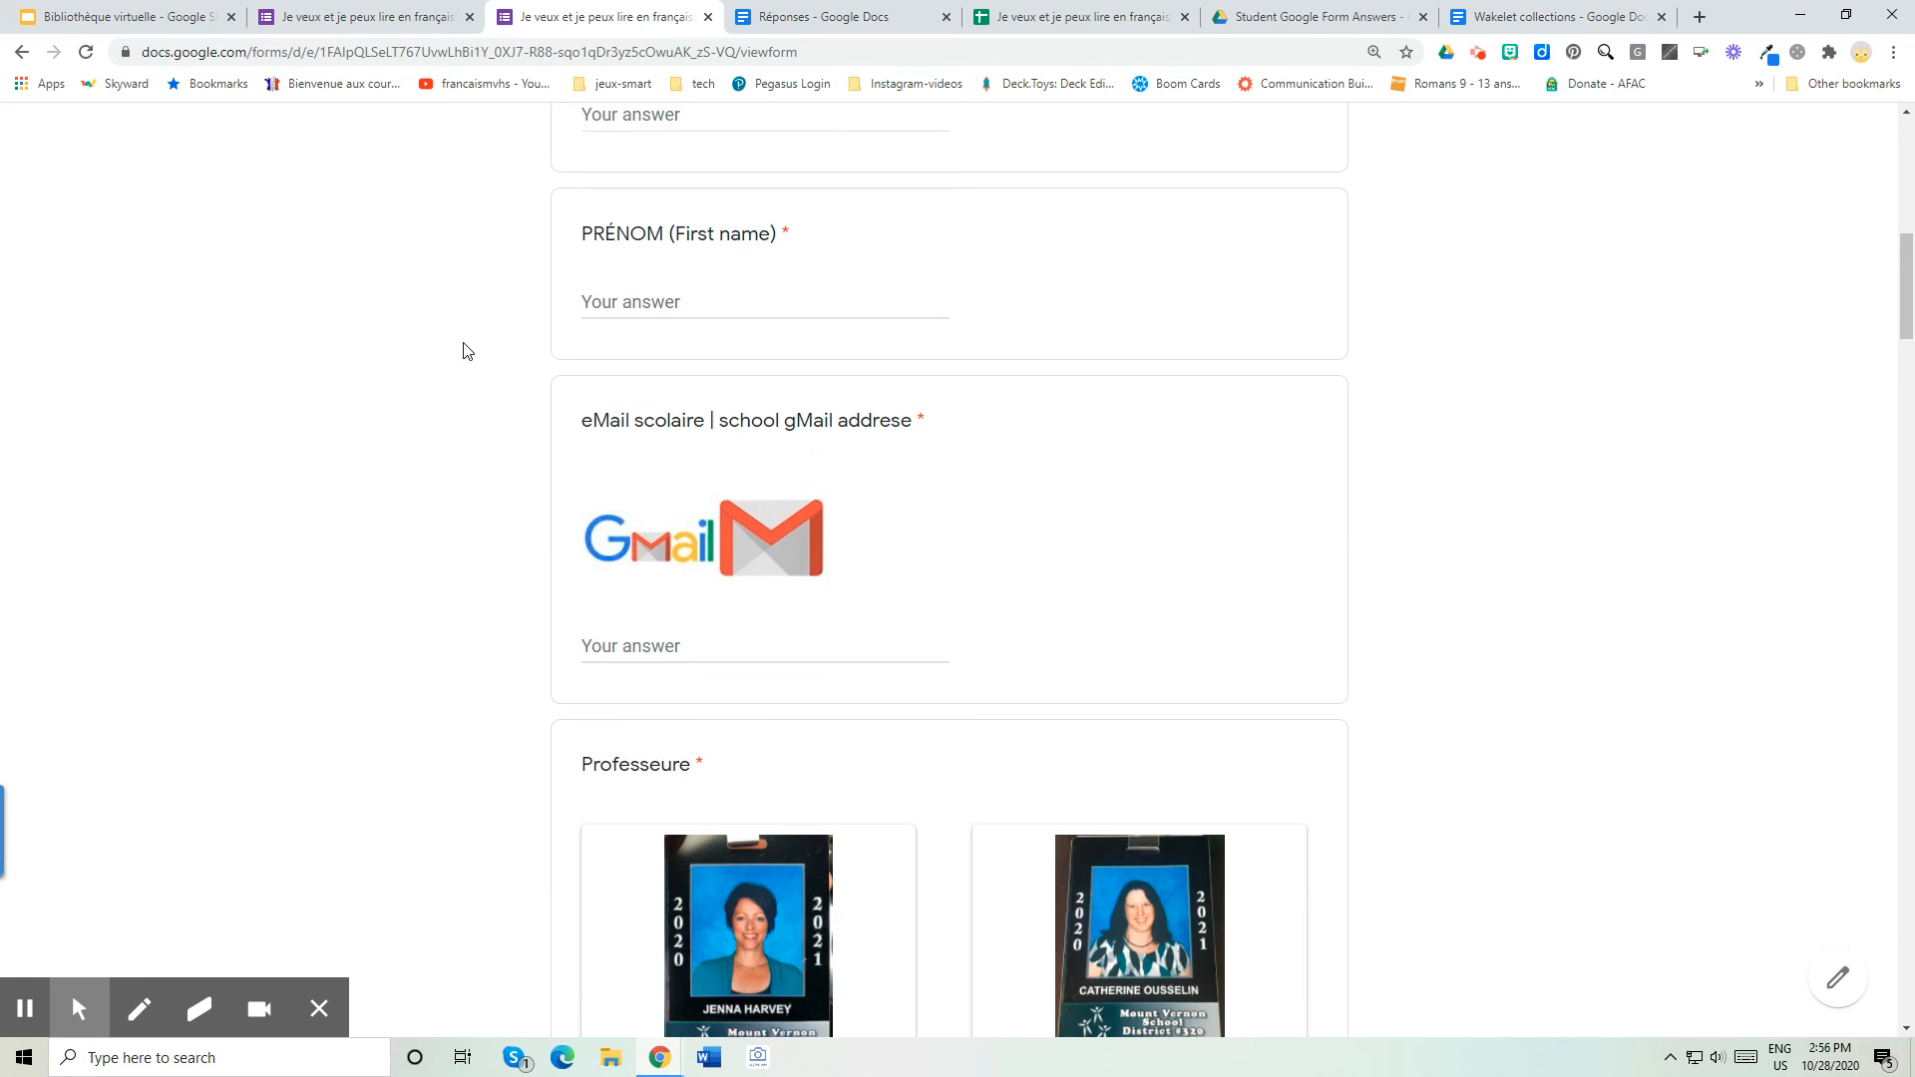
pyautogui.click(1114, 12)
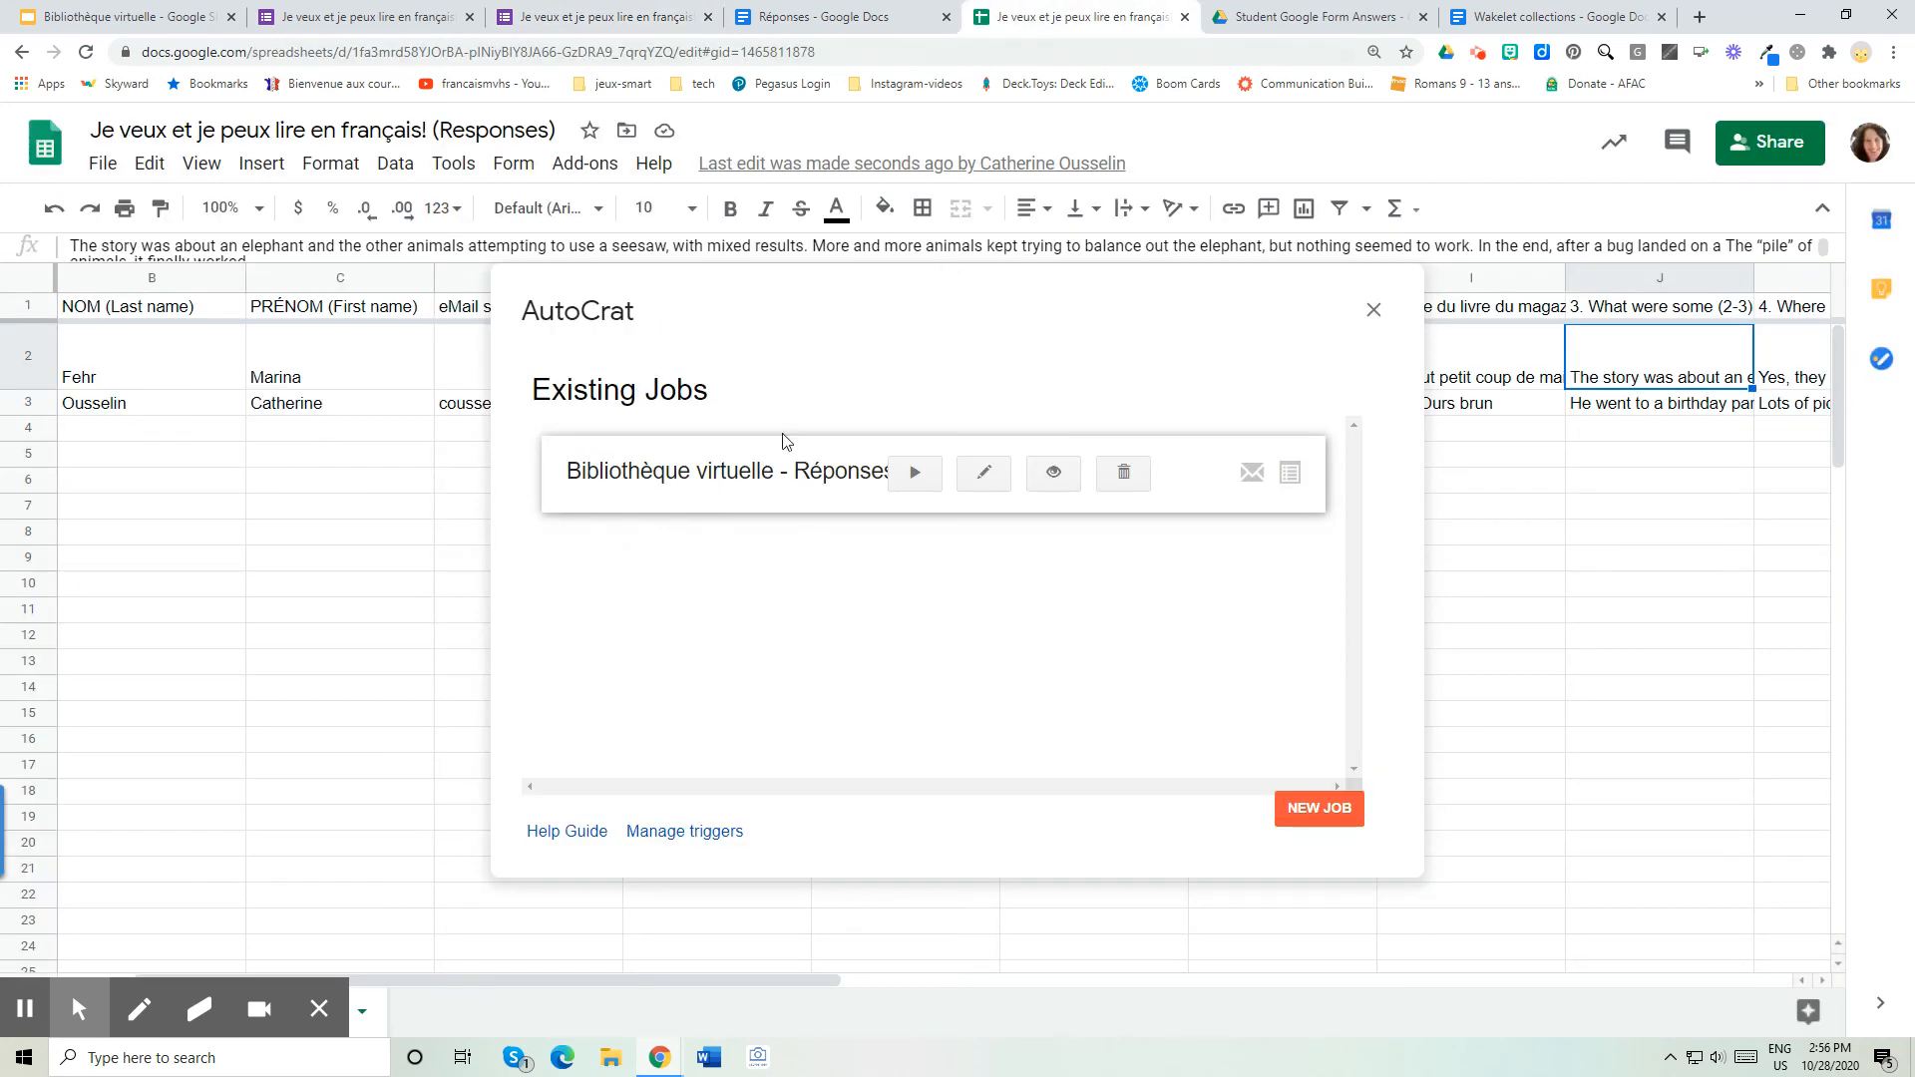
pyautogui.click(1374, 311)
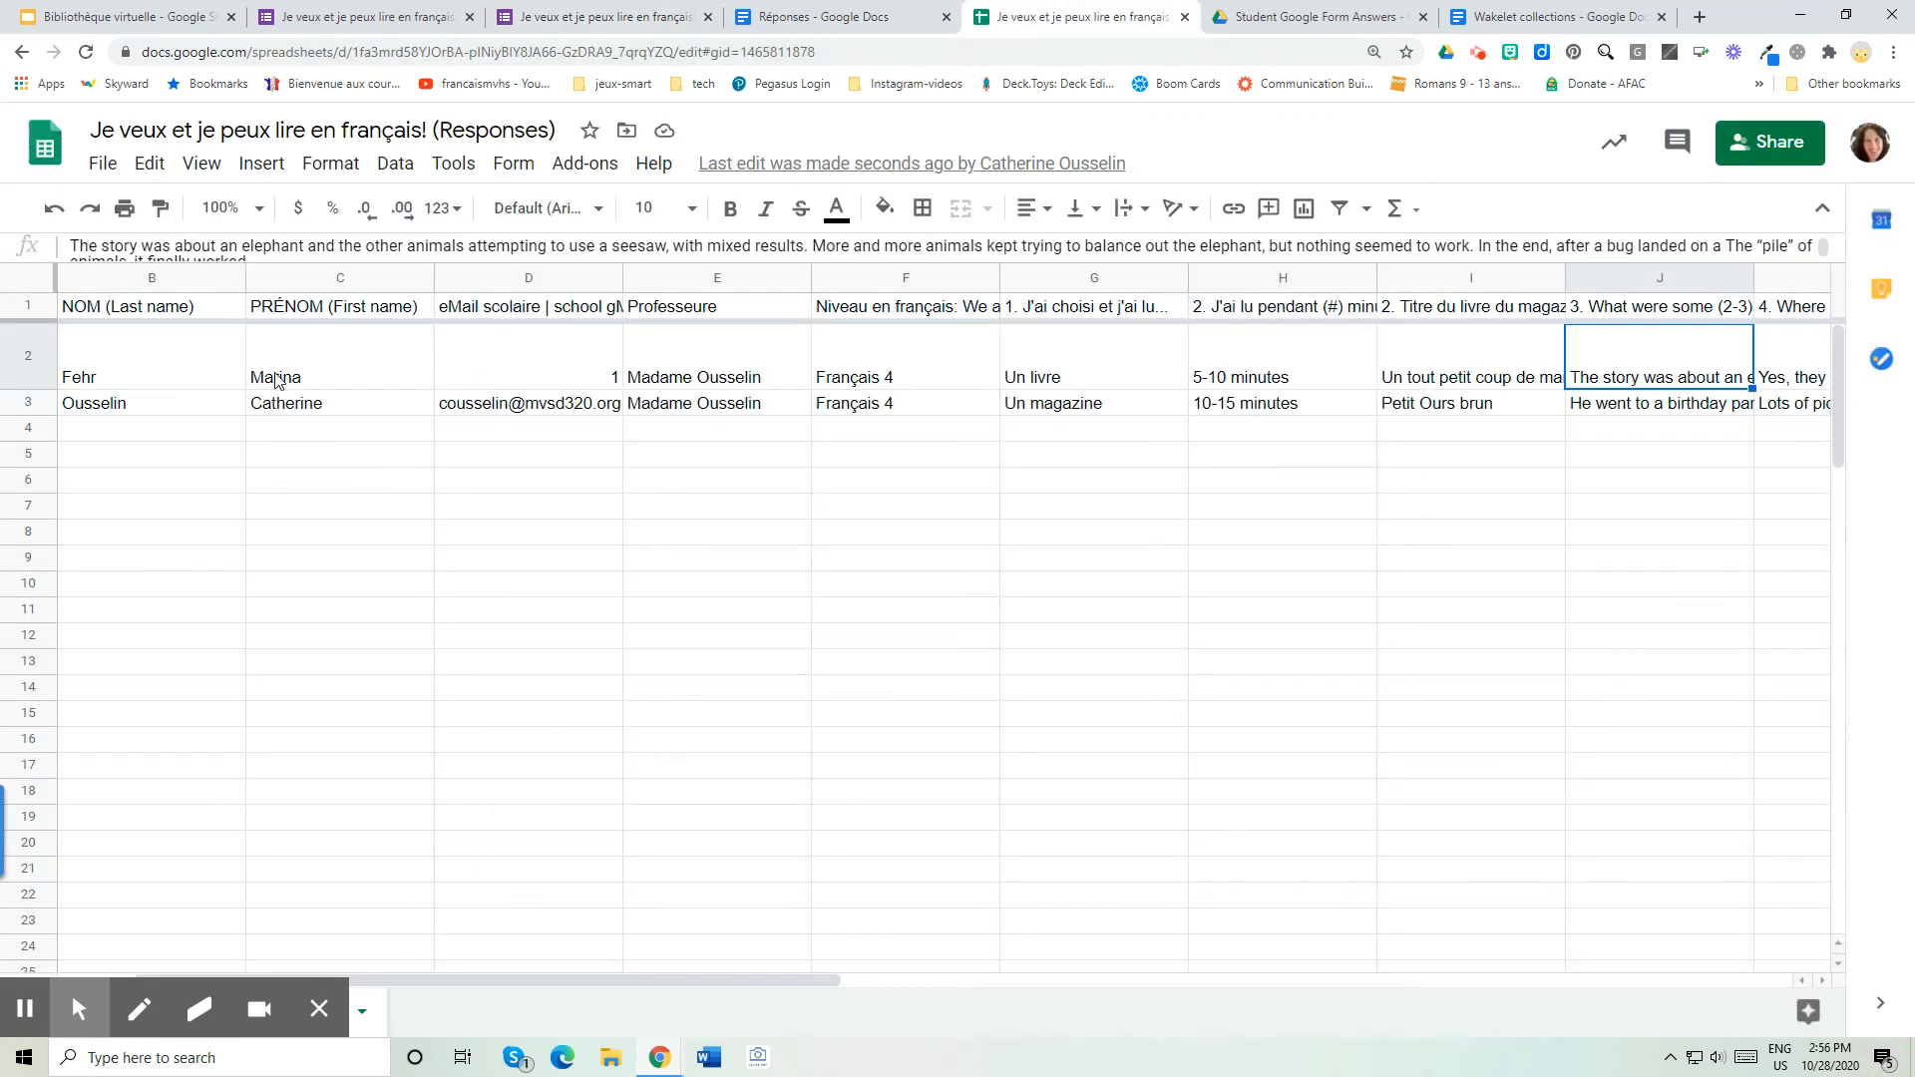
# Step: Review the merge tags in the Réponses template, from the greeting to the student's questions
pyautogui.click(816, 8)
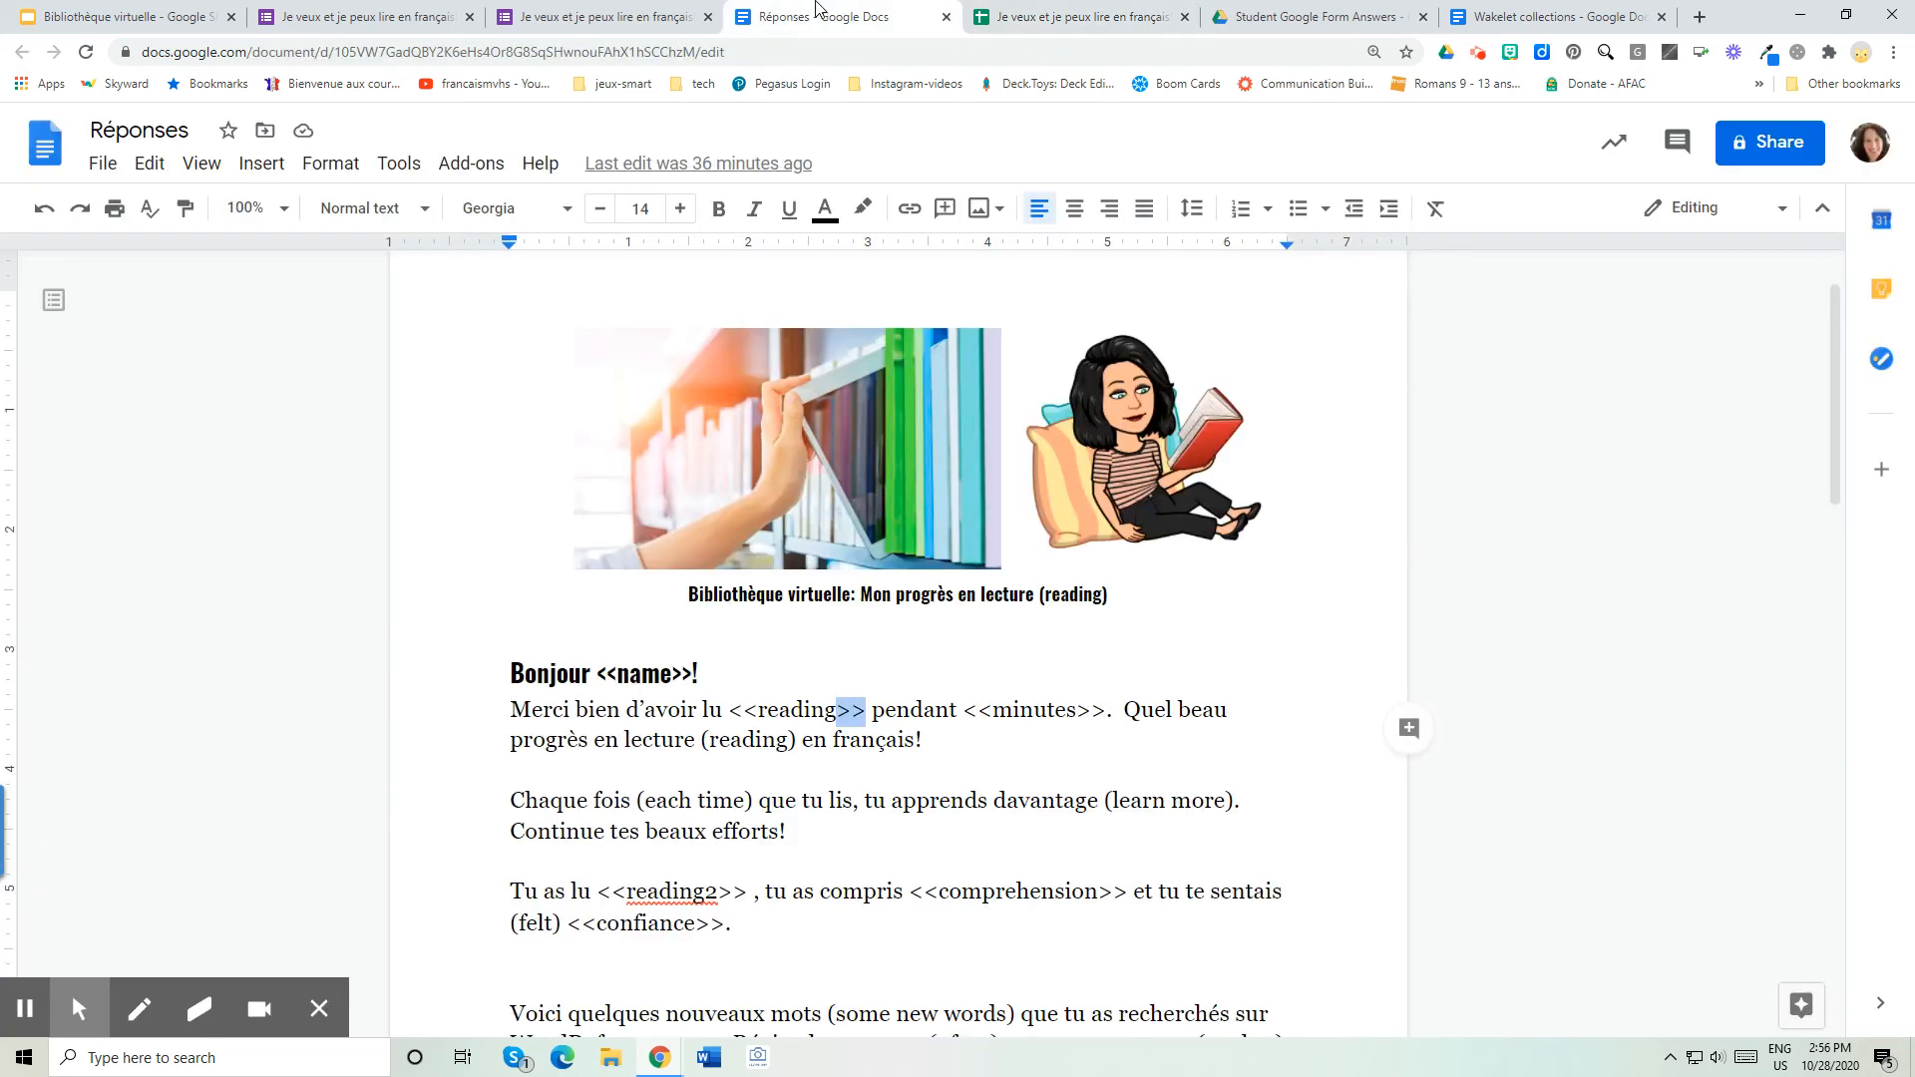
pyautogui.scroll(-2, 630, 629)
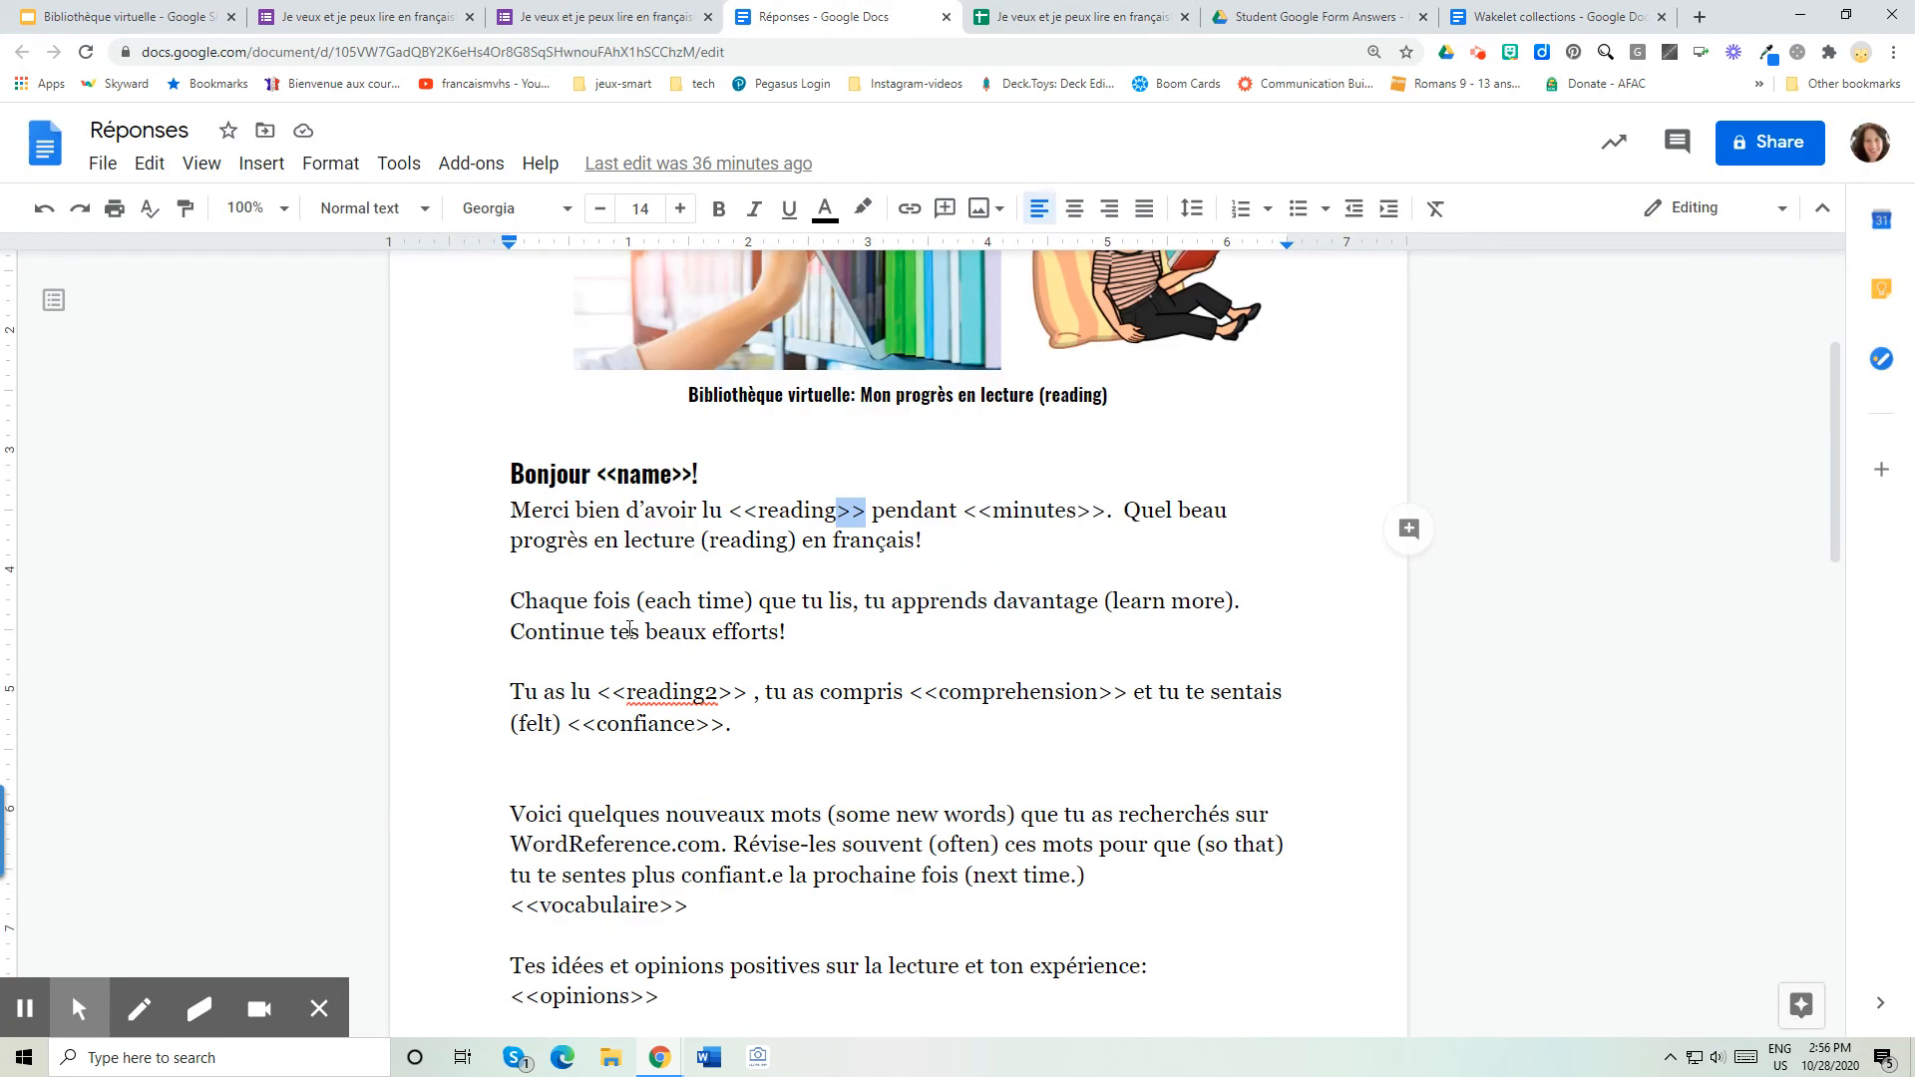
pyautogui.scroll(-1, 756, 627)
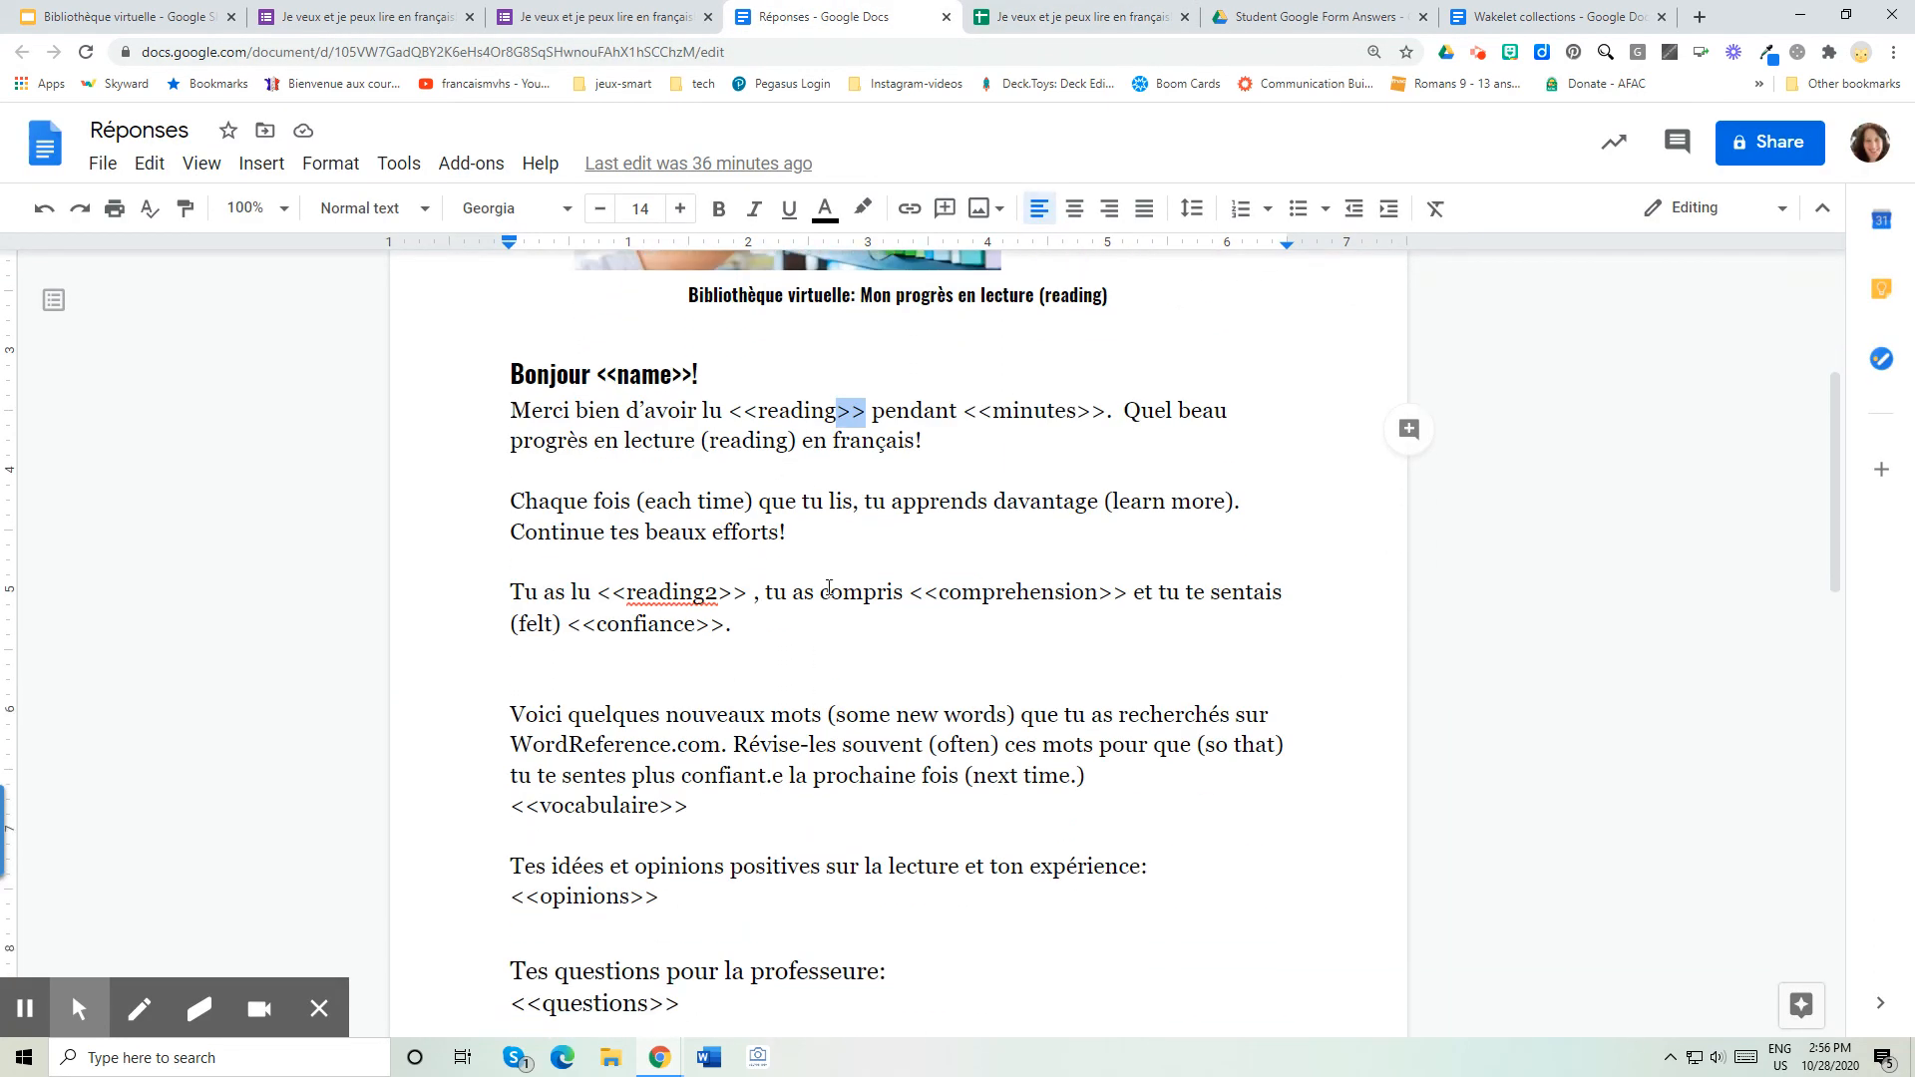
# Step: Open a merged student document from the Student Google Form Answers folder, read its filled-in answers and highlight the ideas and opinions heading
pyautogui.click(1314, 17)
pyautogui.doubleClick(409, 355)
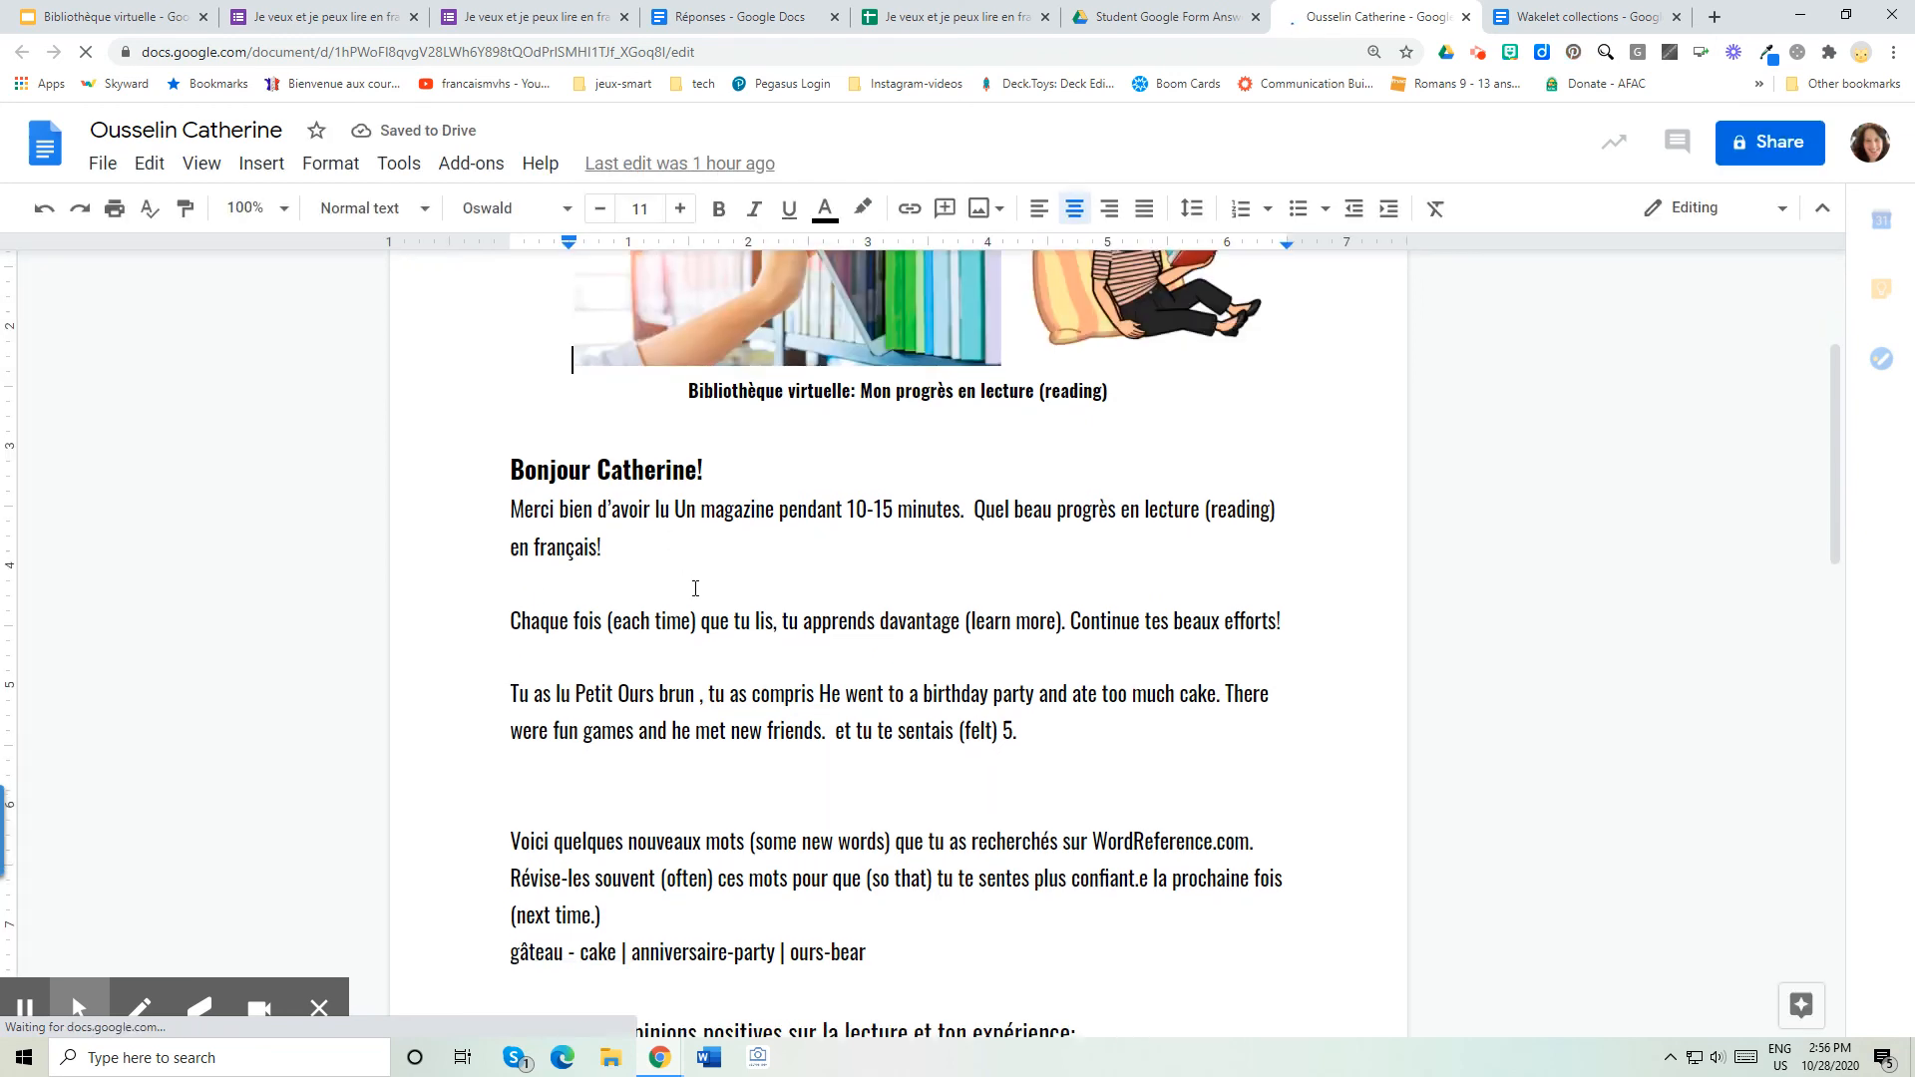
pyautogui.scroll(-1, 695, 588)
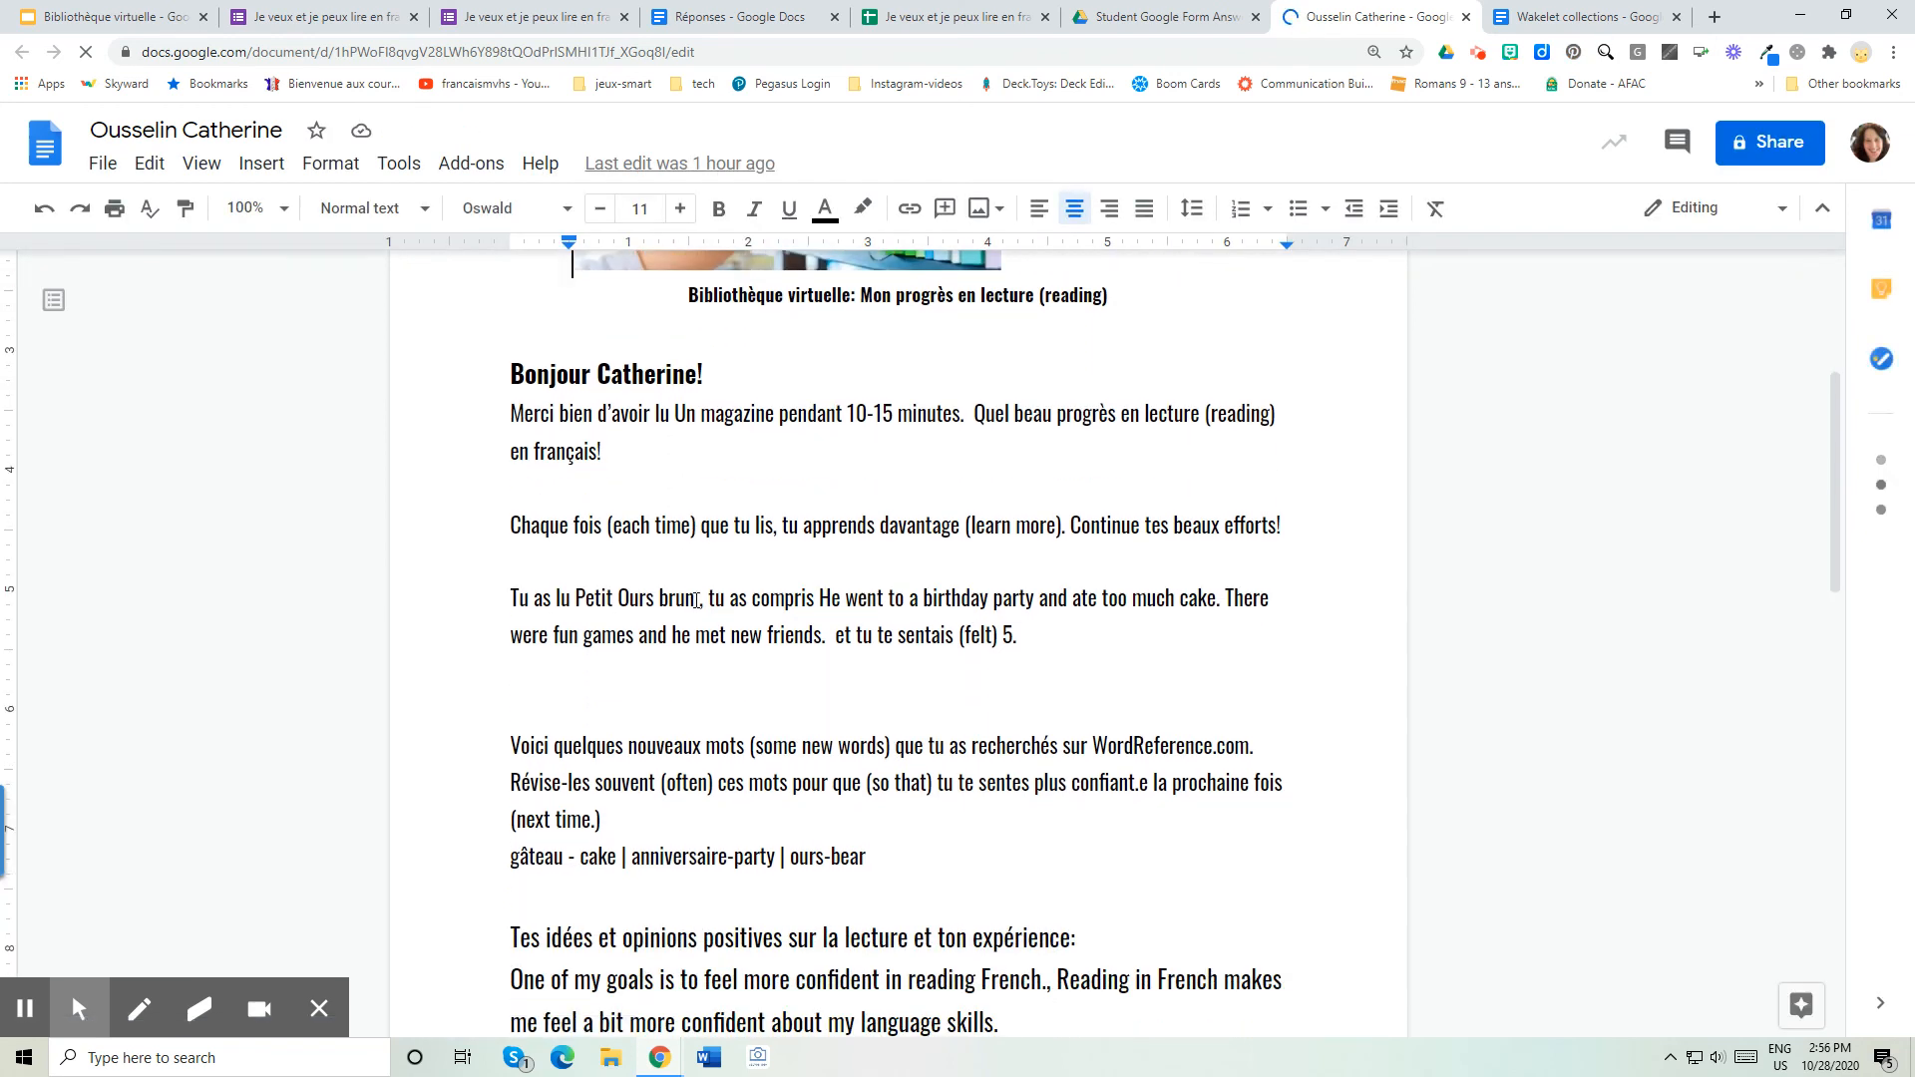
pyautogui.scroll(-2, 695, 599)
pyautogui.scroll(-6, 696, 600)
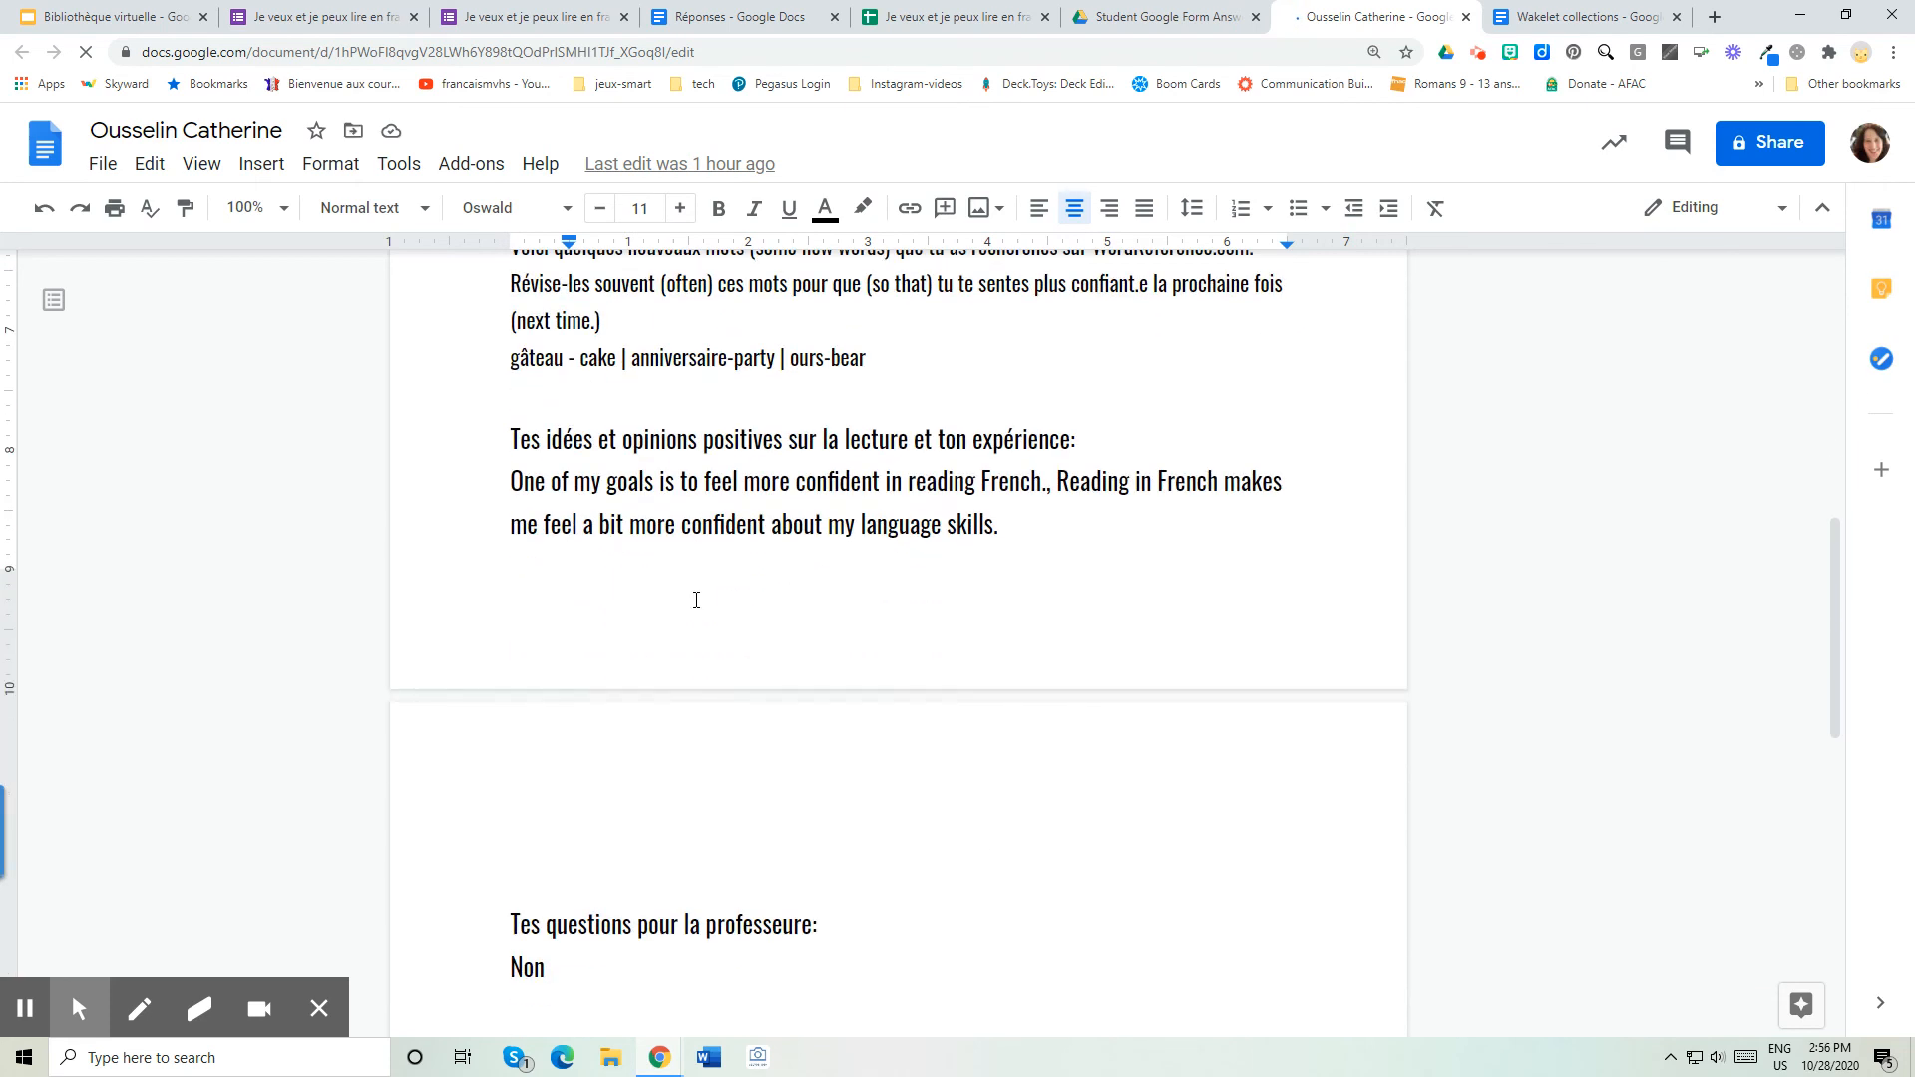
pyautogui.scroll(3, 693, 598)
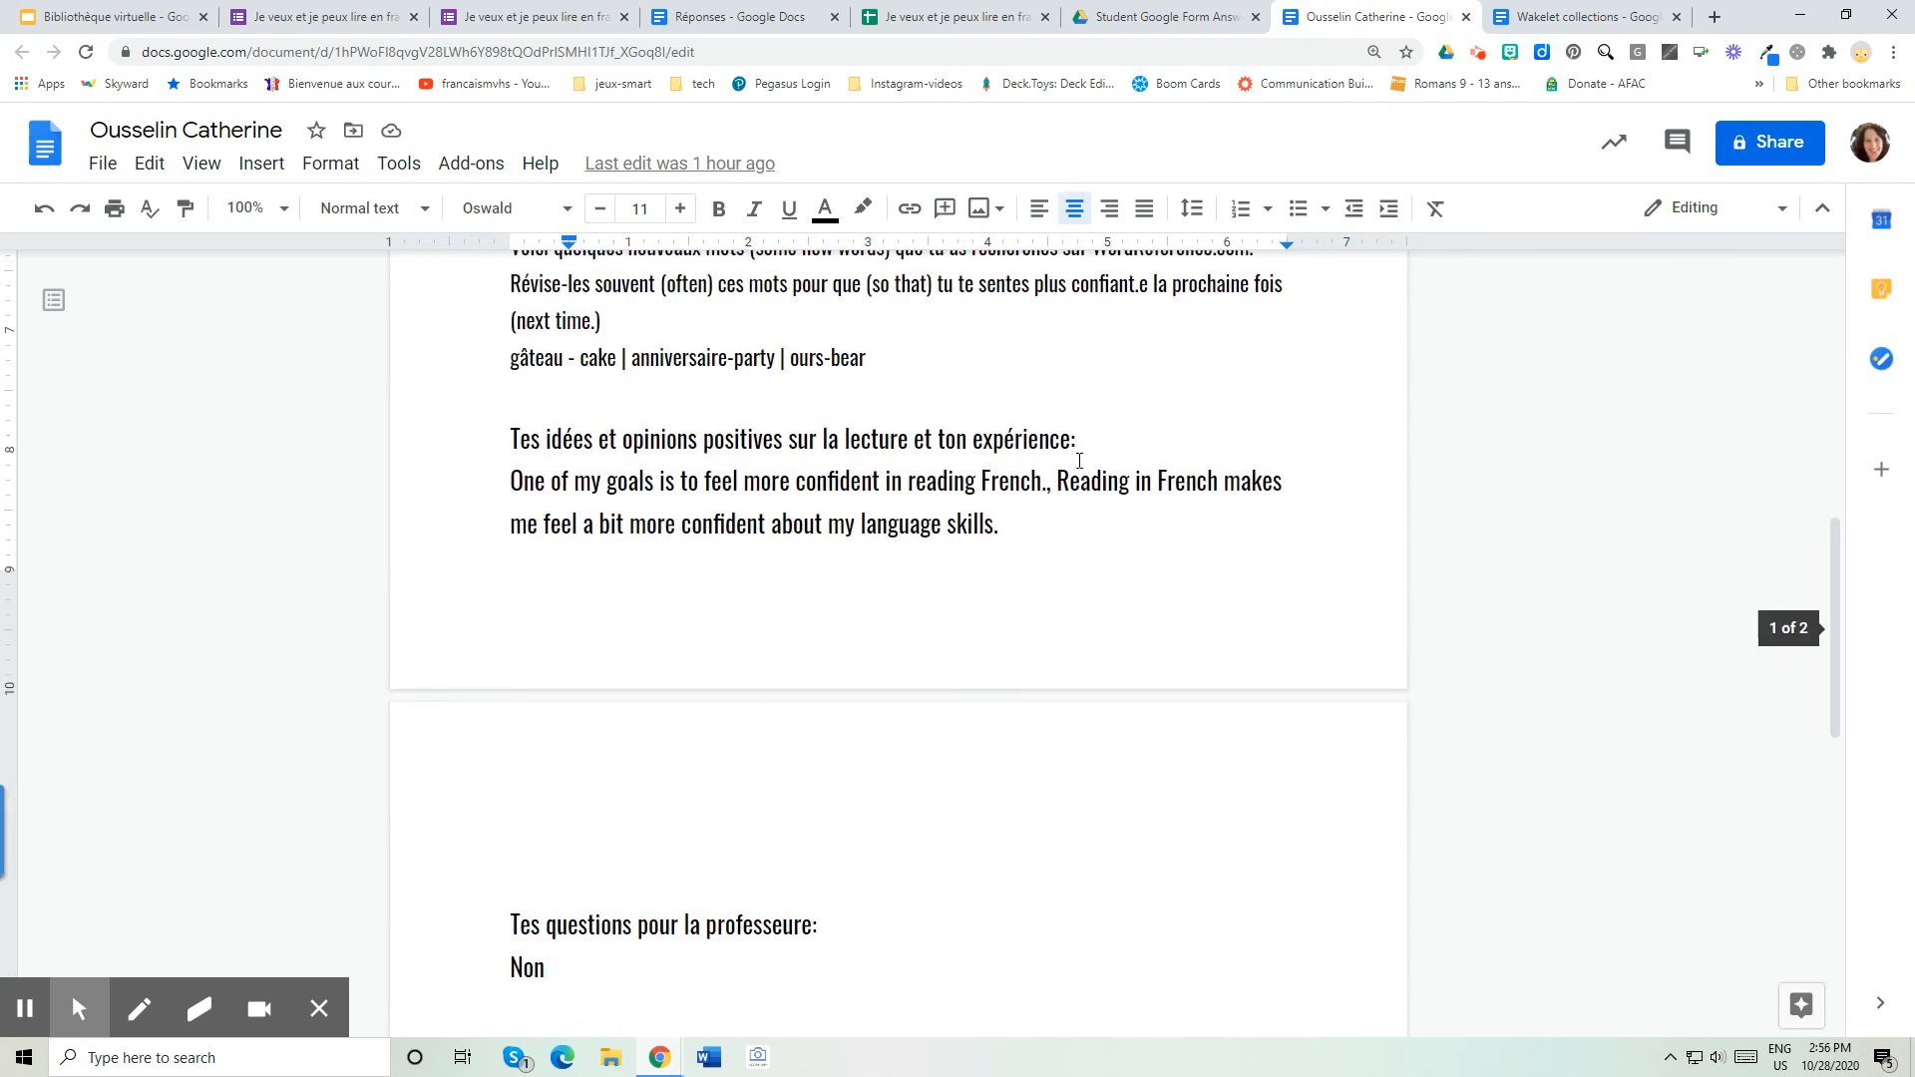
pyautogui.moveTo(1092, 429); pyautogui.dragTo(518, 439)
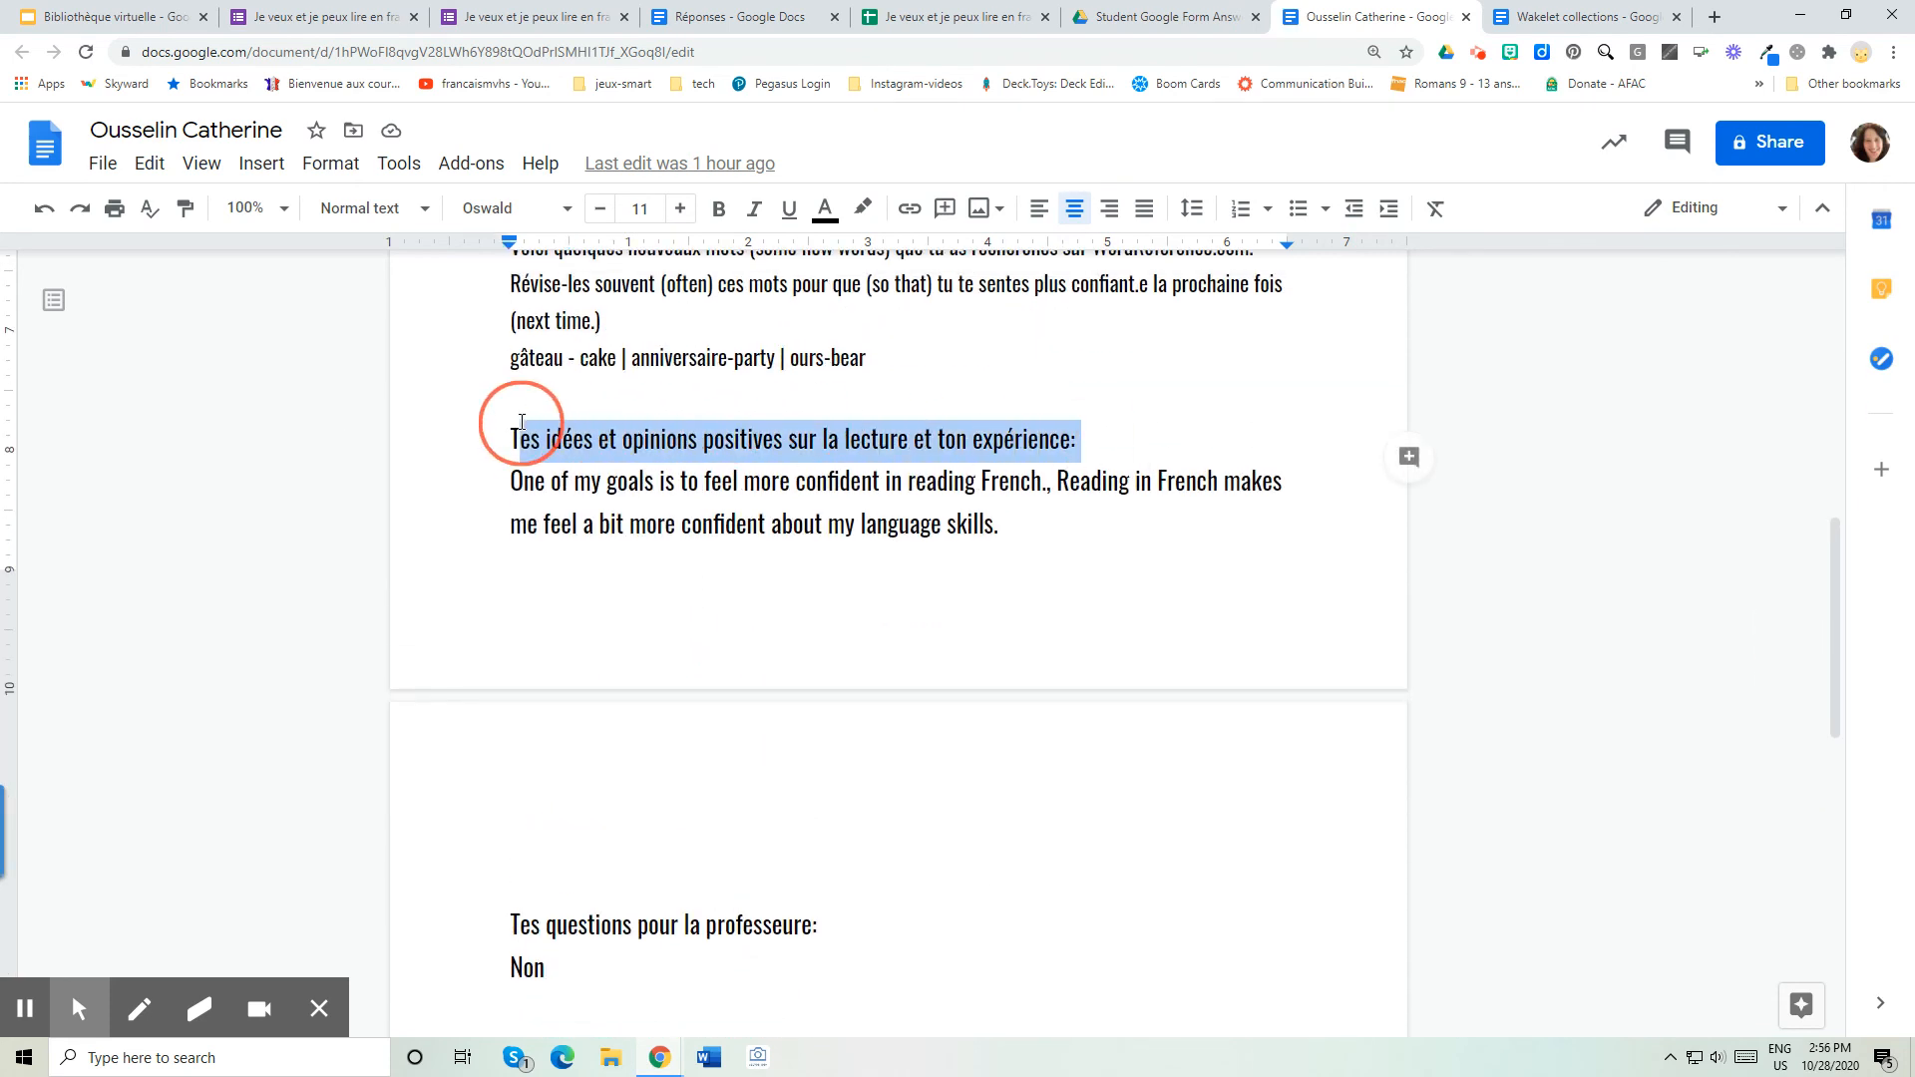
# Step: Colour the heading "Tes idées et opinions positives sur la lecture et ton expérience:" dark red in the Réponses template
pyautogui.click(743, 16)
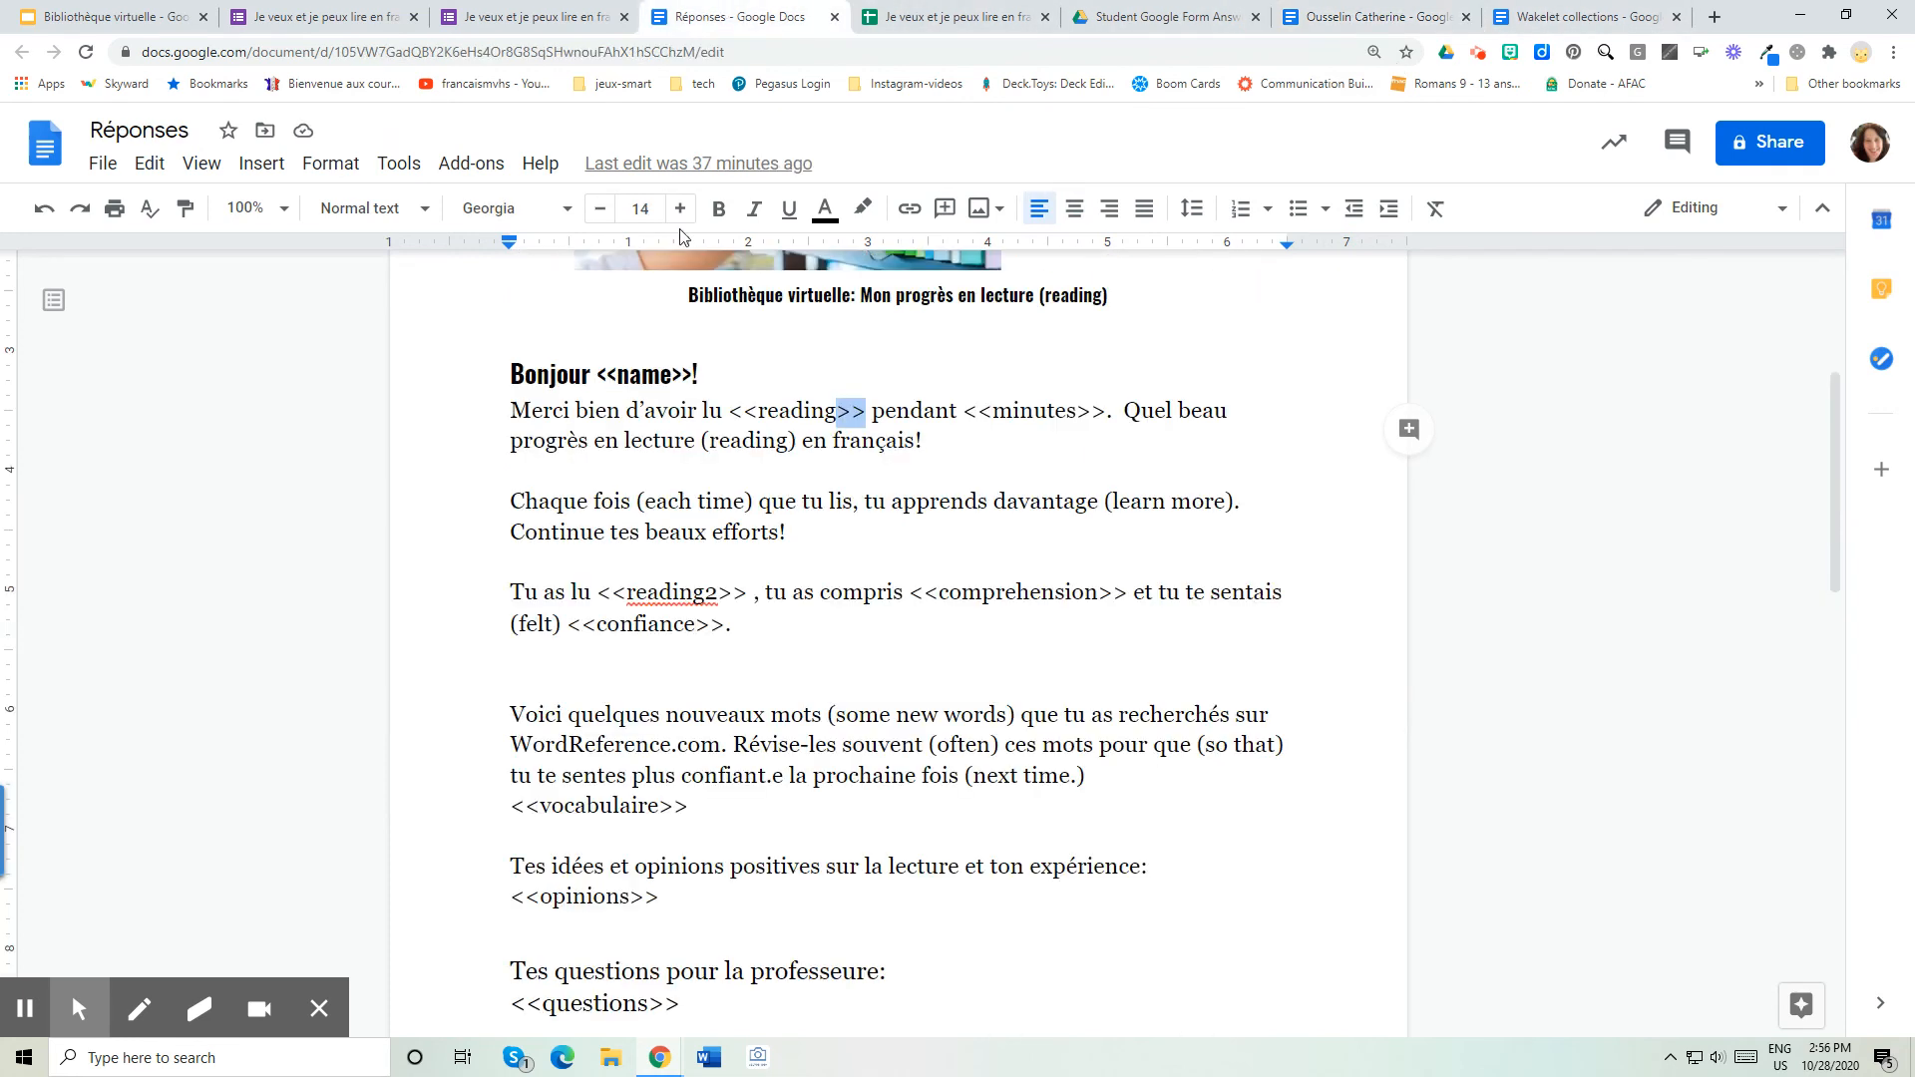
pyautogui.scroll(-2, 561, 559)
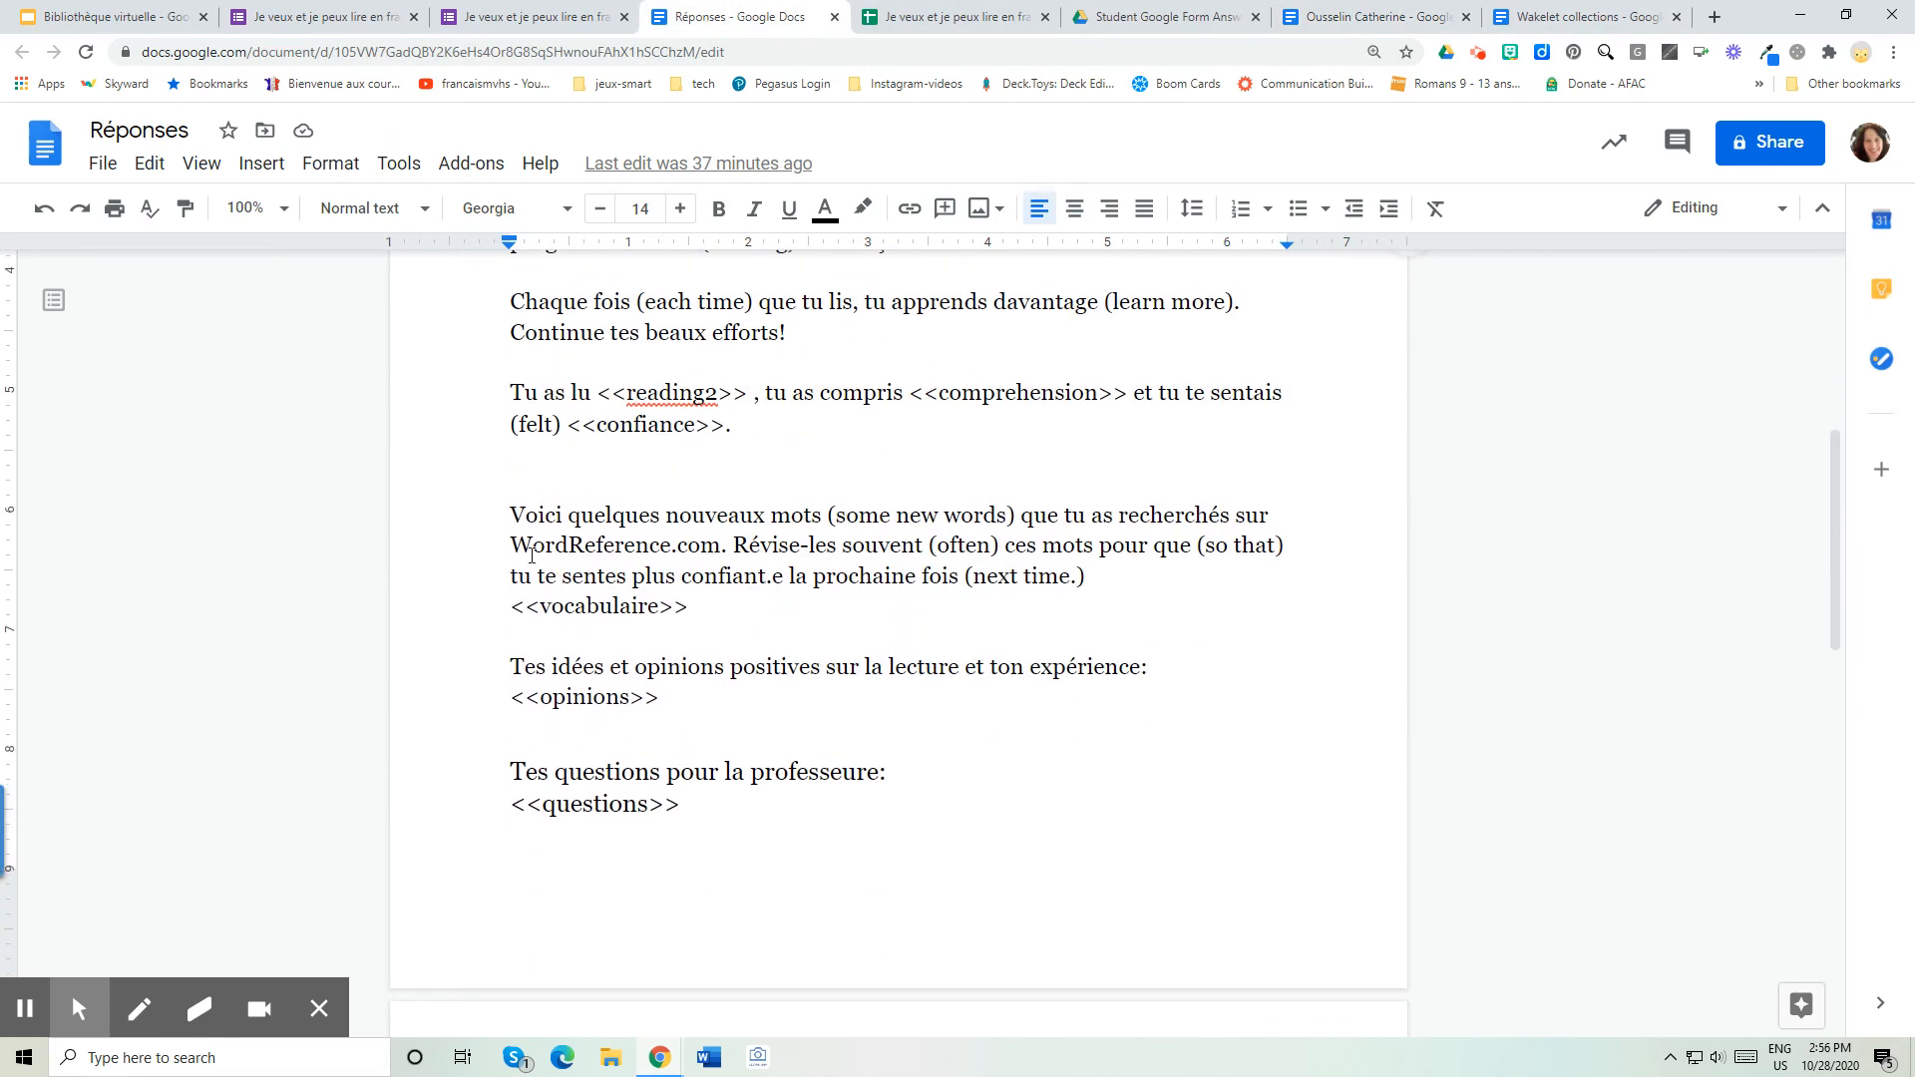
pyautogui.moveTo(1136, 666); pyautogui.dragTo(499, 638)
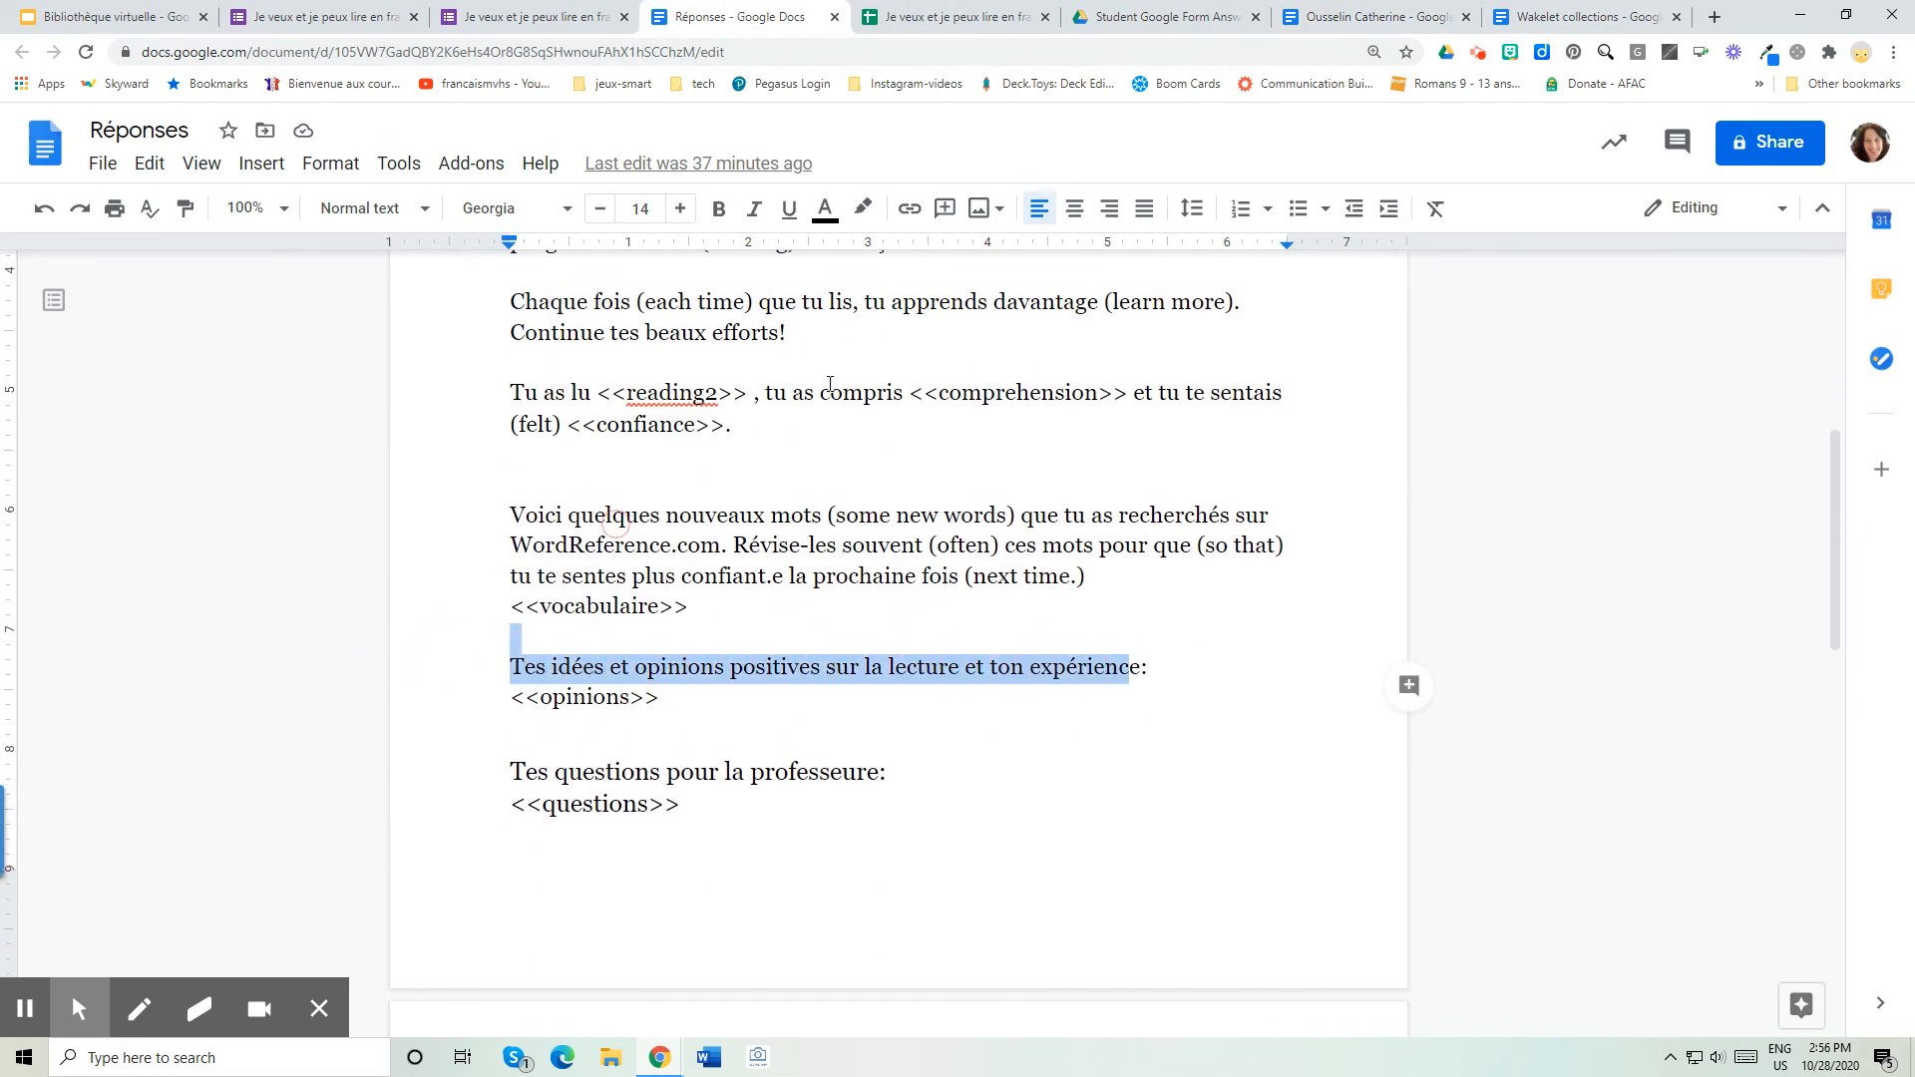
pyautogui.click(825, 207)
pyautogui.click(836, 284)
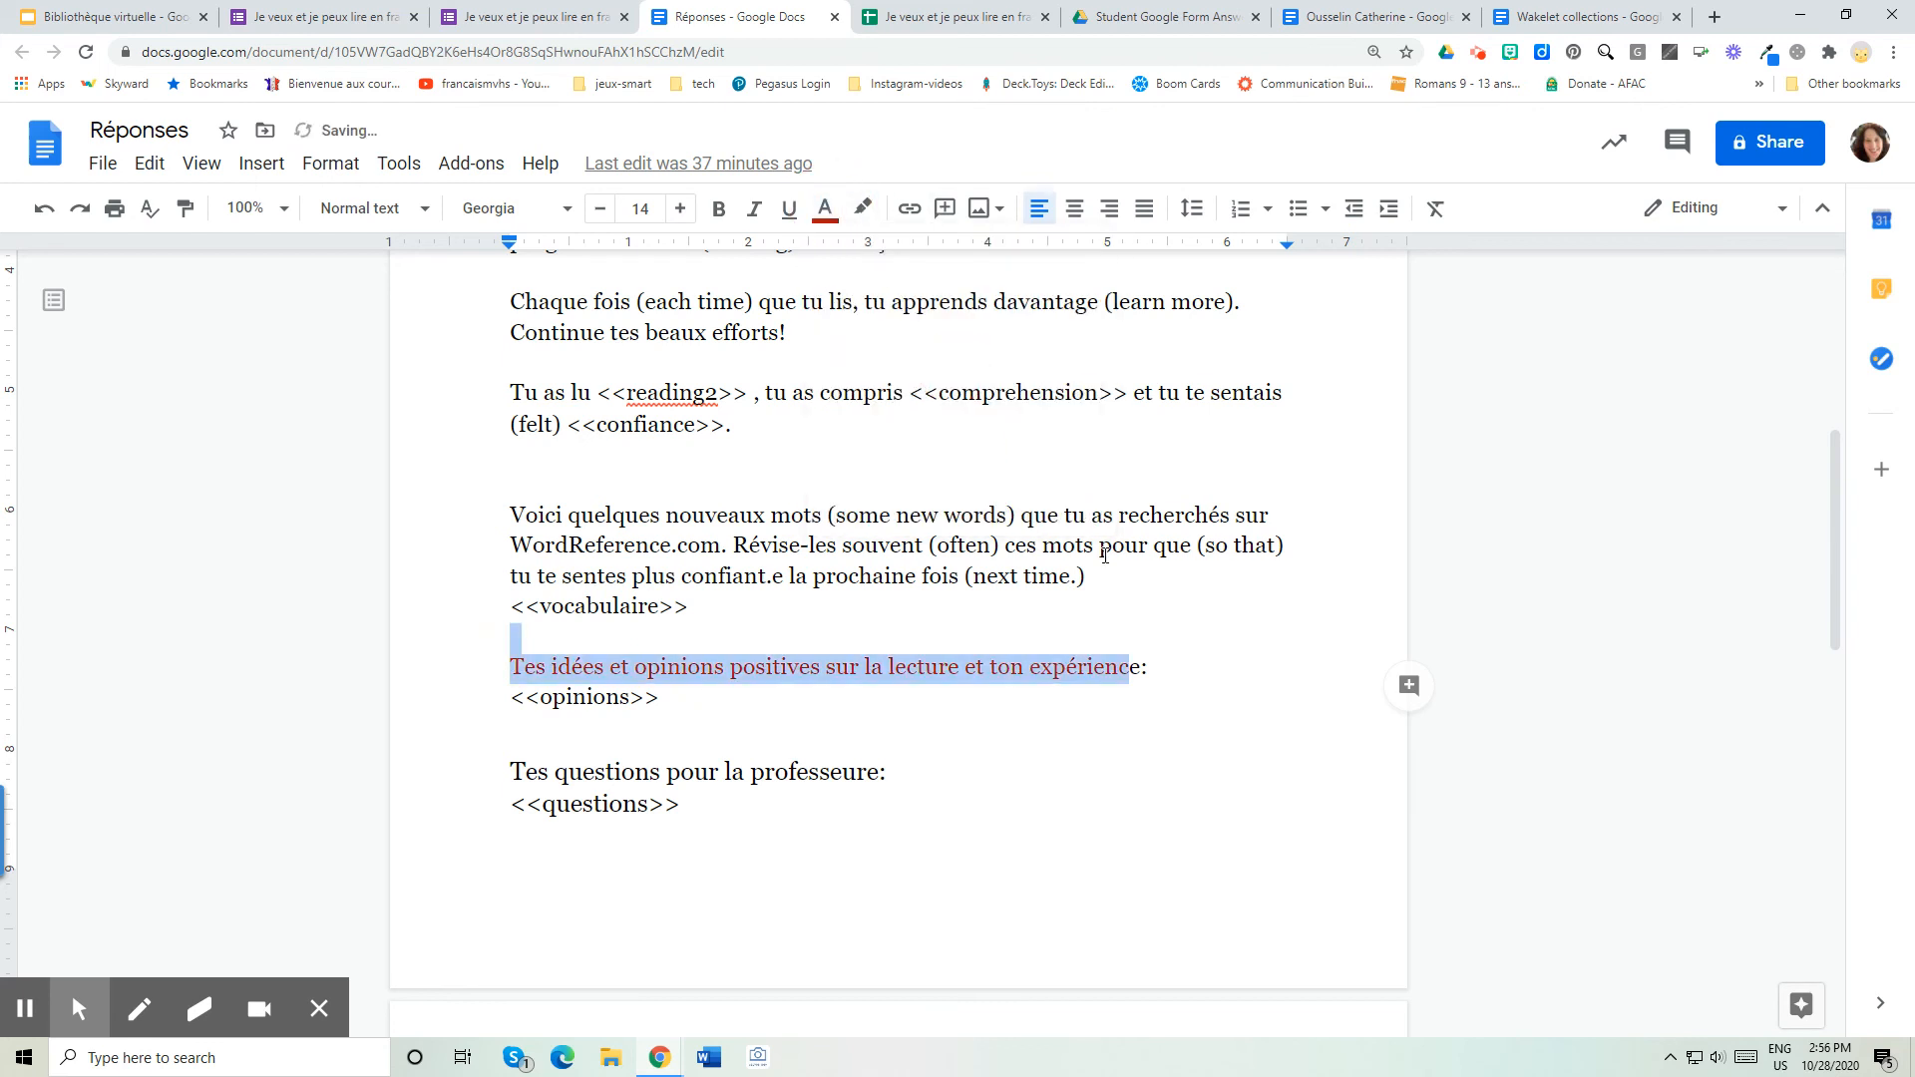
pyautogui.click(1147, 662)
pyautogui.moveTo(1149, 663); pyautogui.dragTo(473, 650)
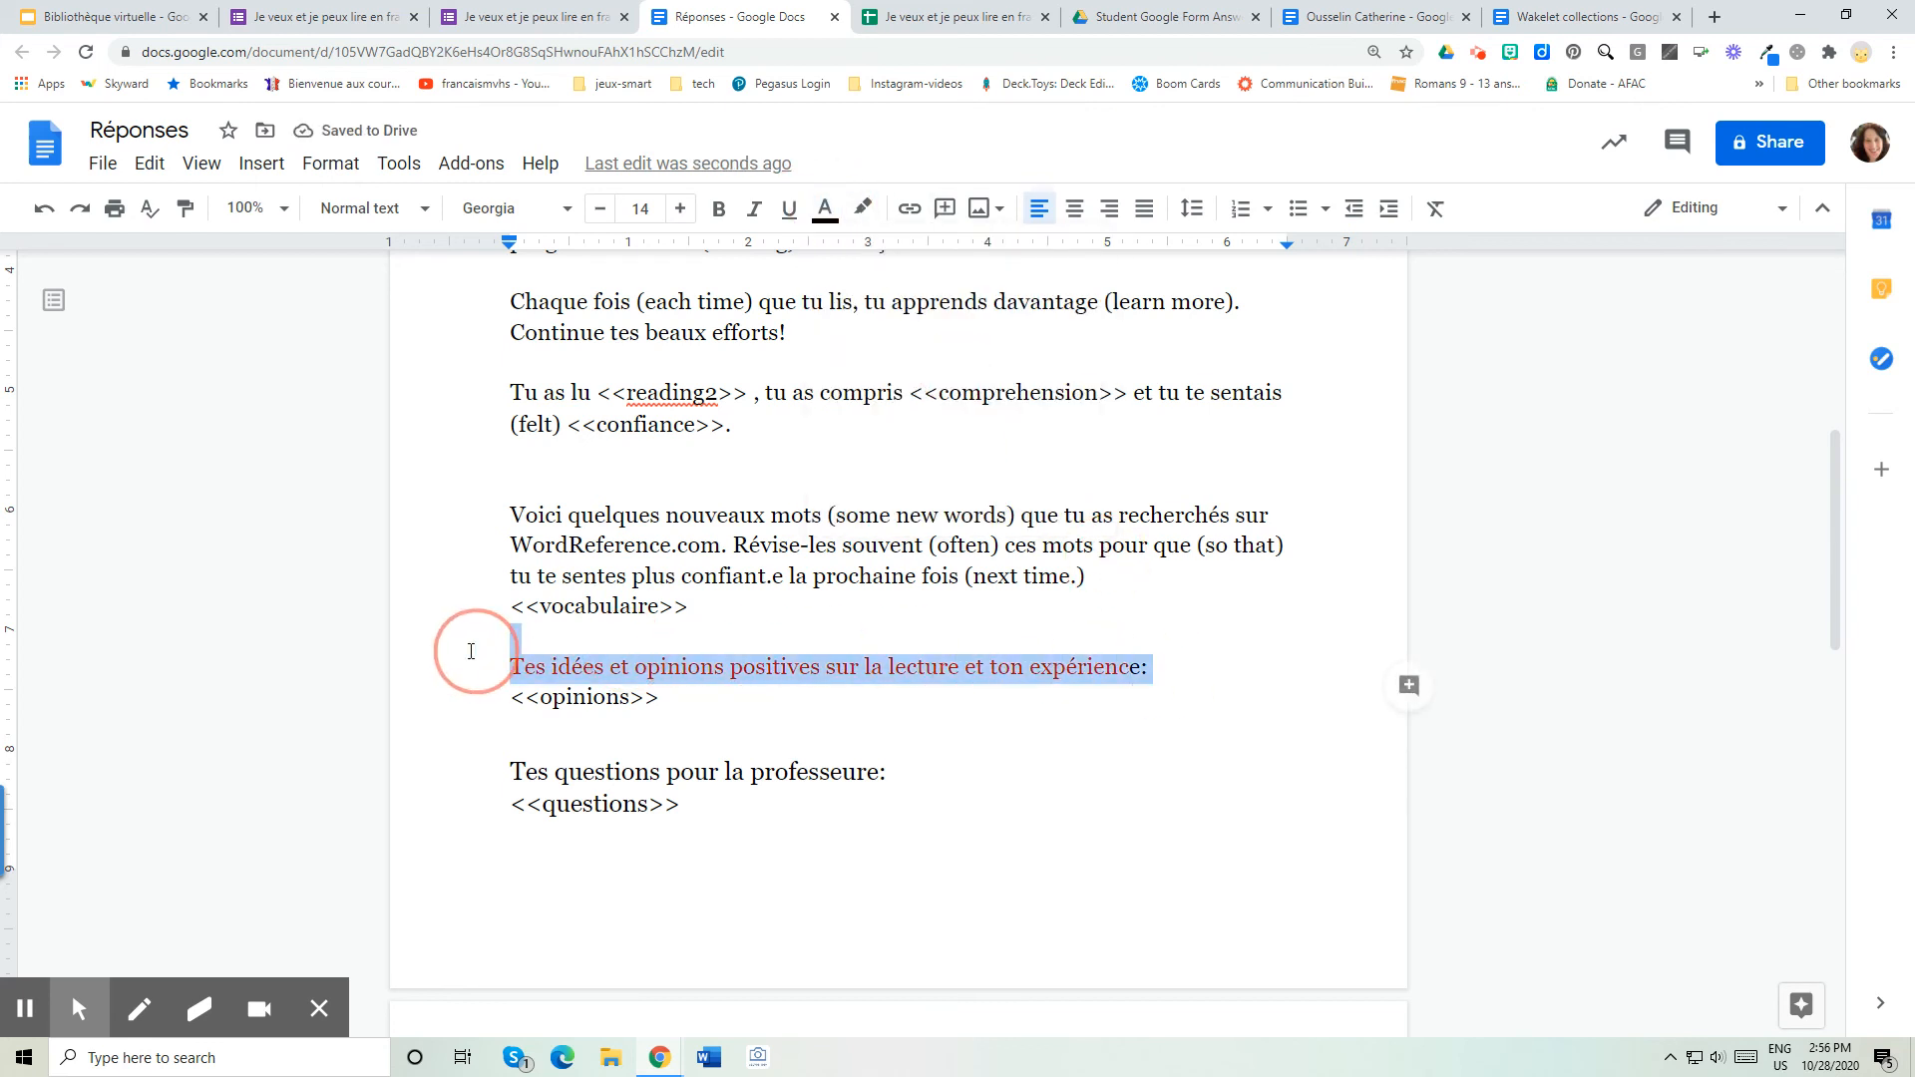
pyautogui.click(824, 207)
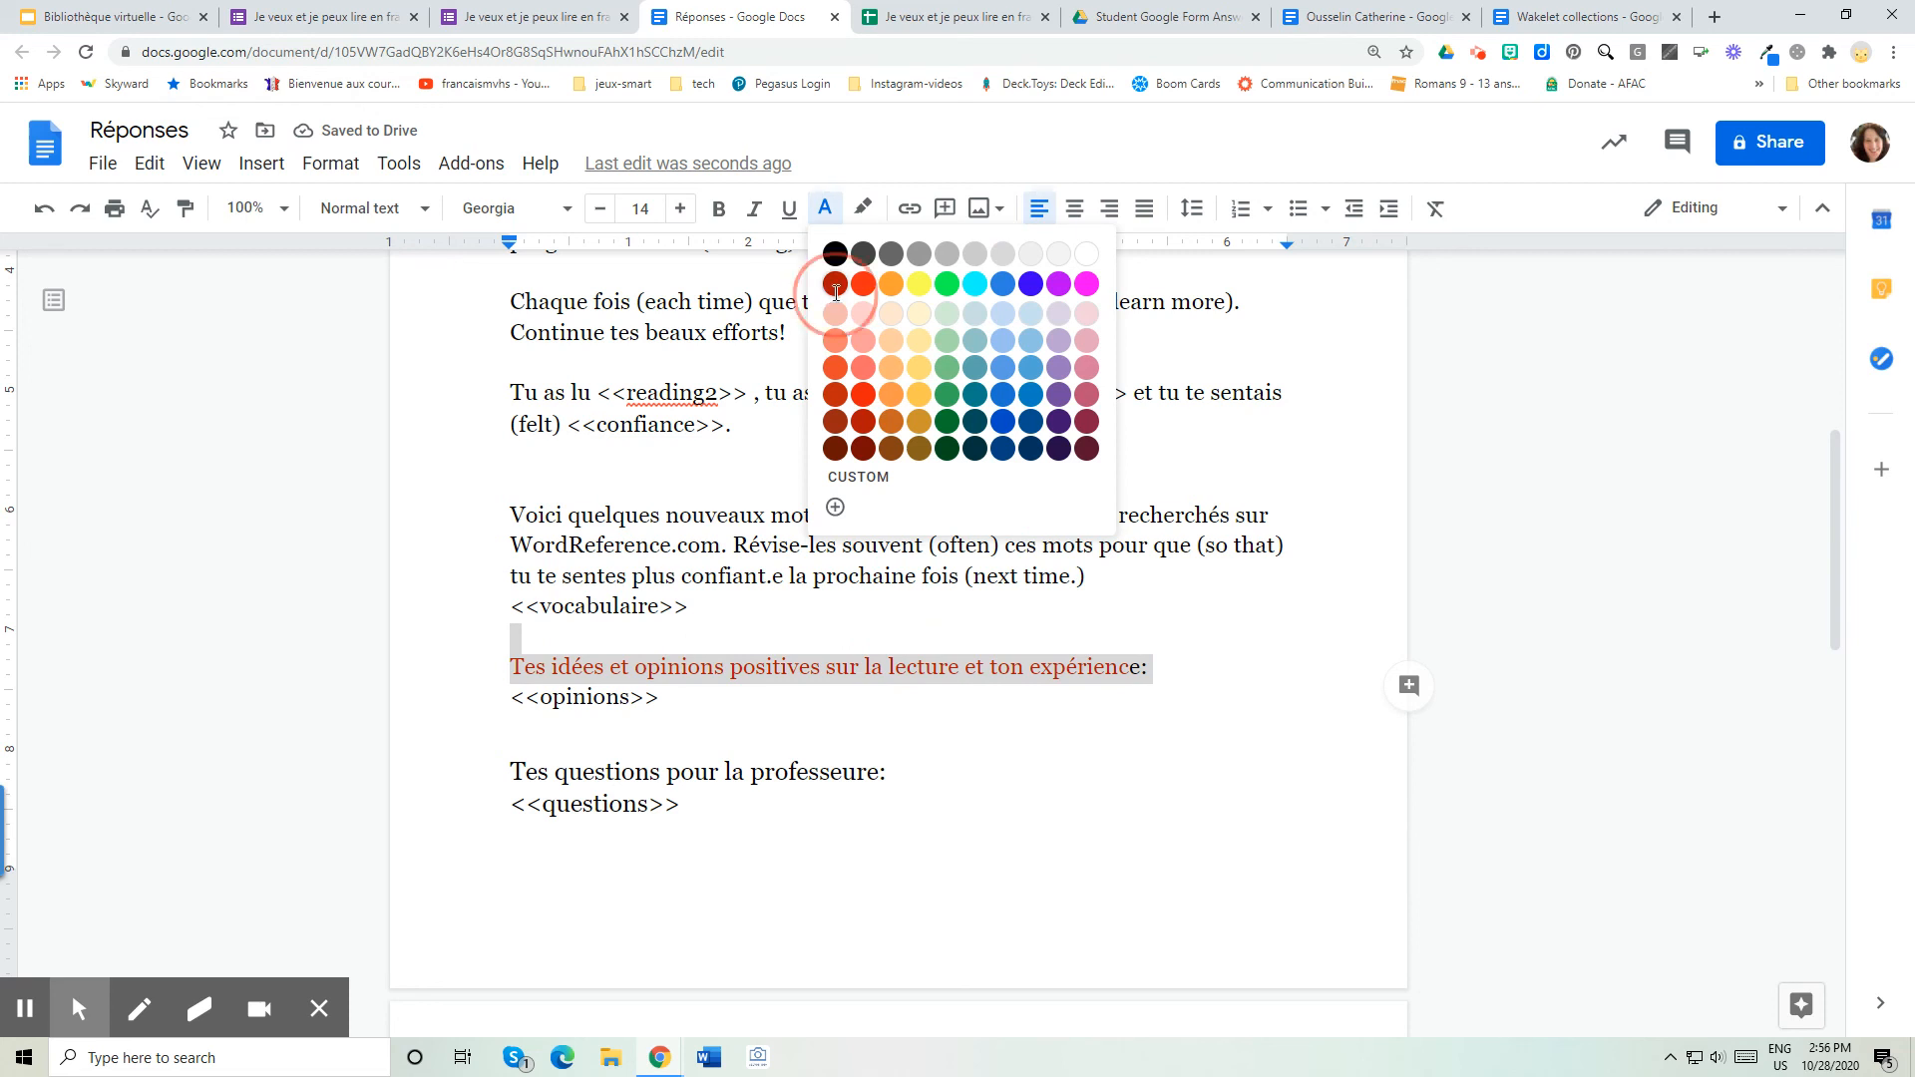
pyautogui.click(835, 287)
pyautogui.click(868, 544)
# Step: Make the dark red ideas and opinions heading bold
pyautogui.click(1167, 652)
pyautogui.moveTo(1147, 670); pyautogui.dragTo(453, 640)
pyautogui.hotkey('ctrl', 'b')
pyautogui.click(489, 621)
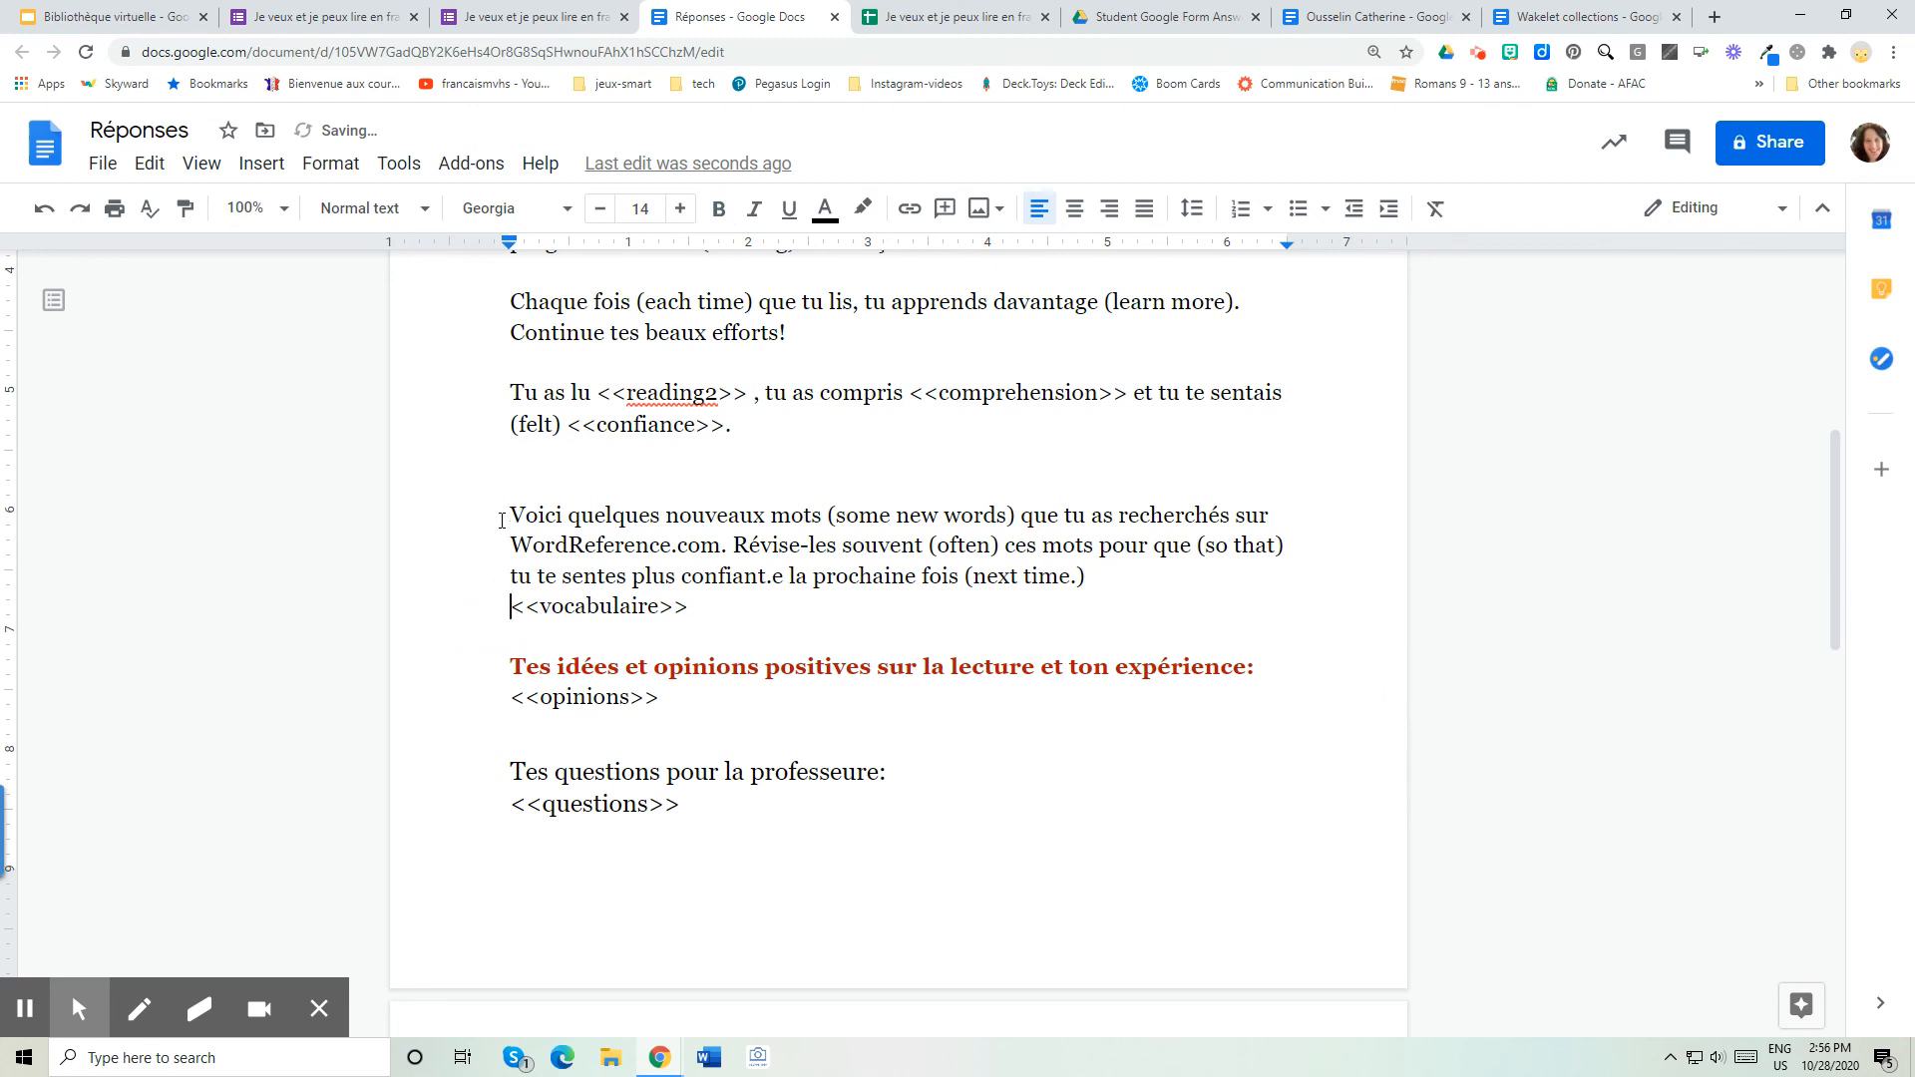
# Step: Revisit the Bibliothèque virtuelle slide, the student form and the Réponses template in turn
pyautogui.click(535, 18)
pyautogui.click(130, 16)
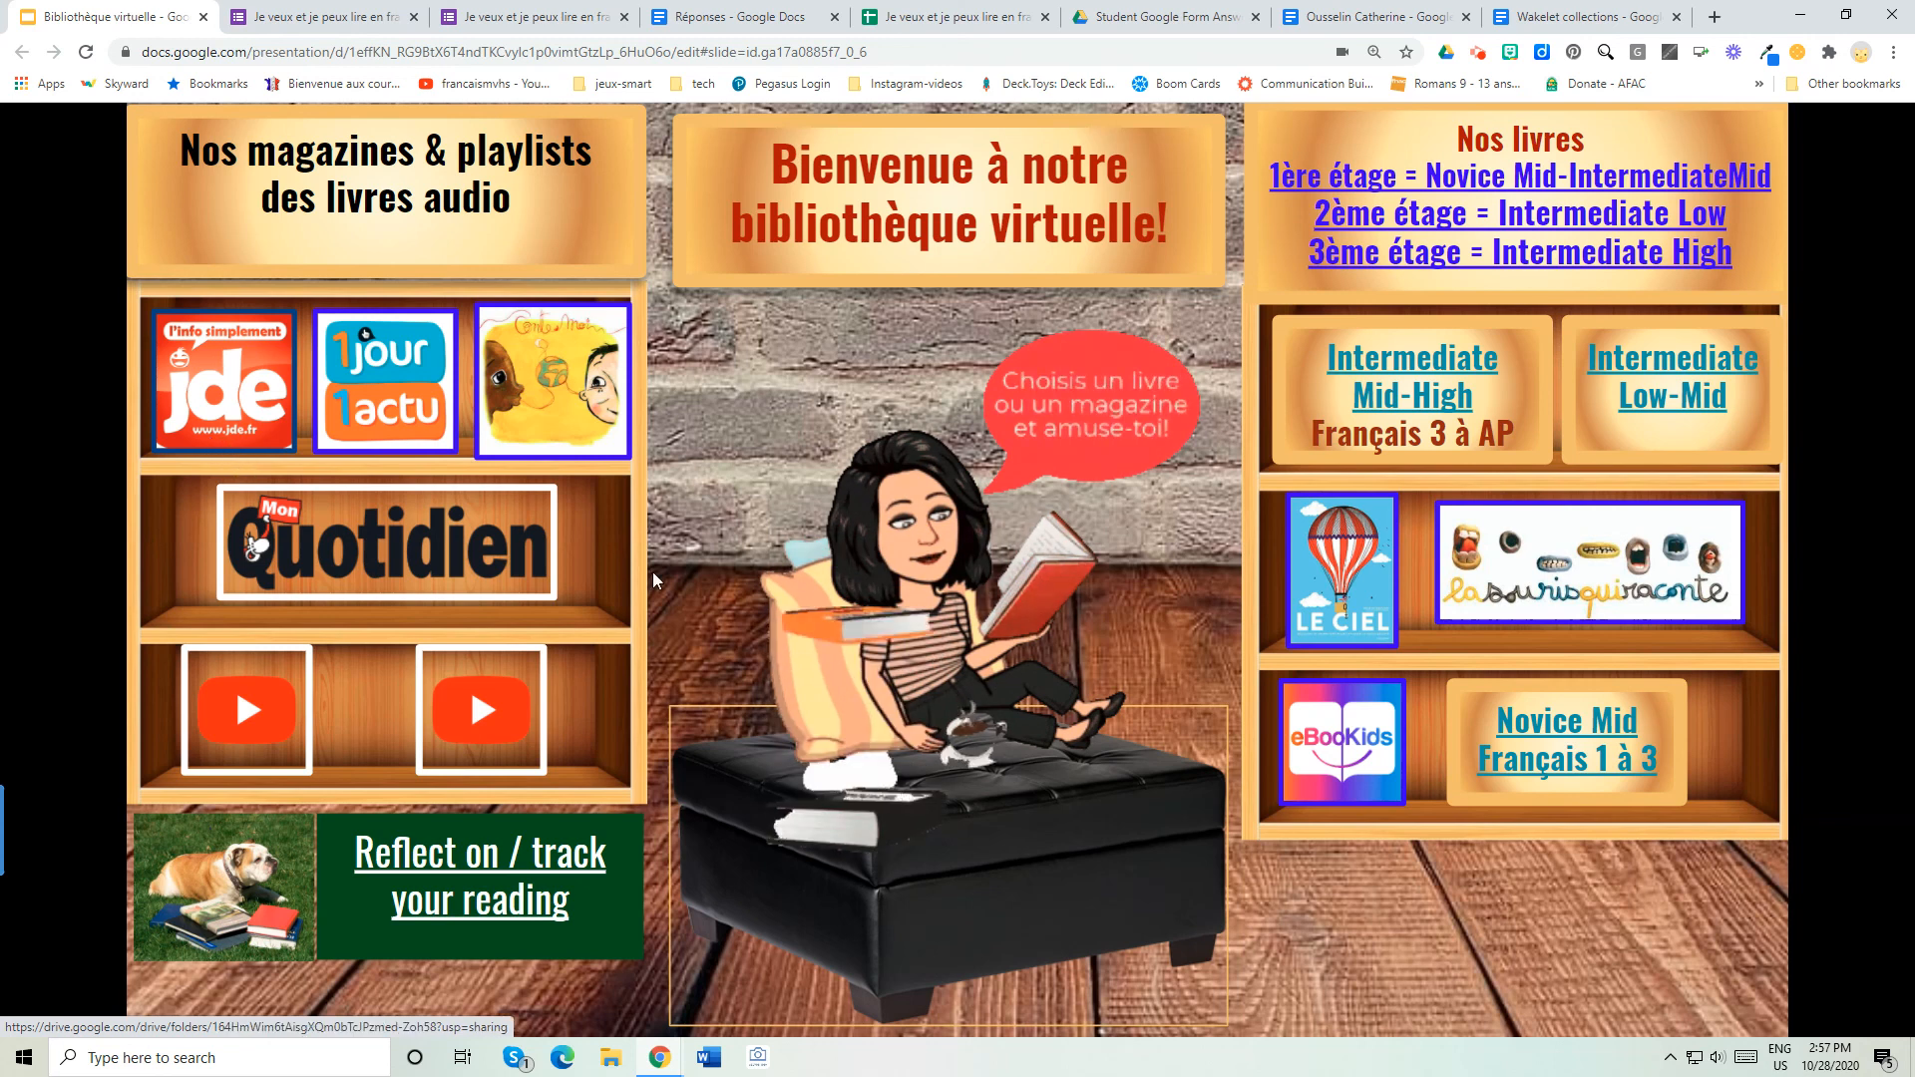
pyautogui.click(516, 12)
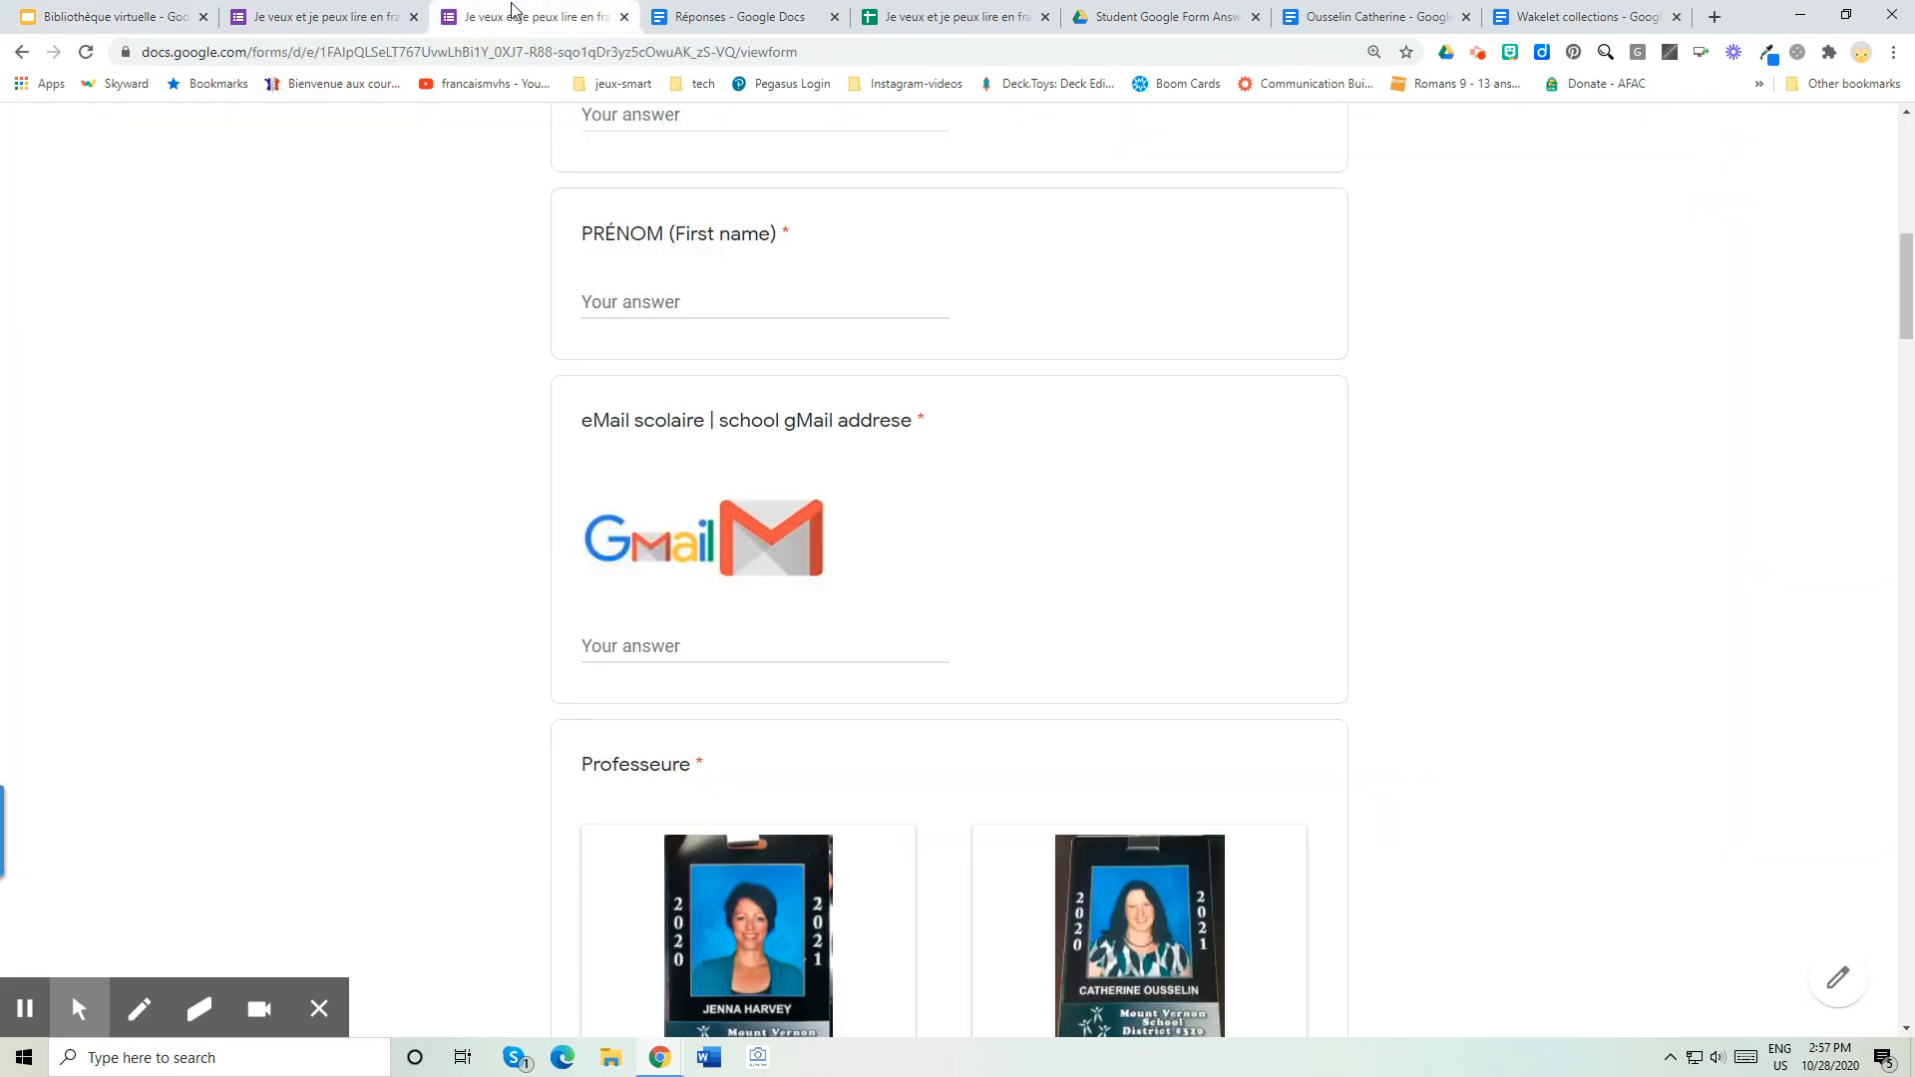
pyautogui.scroll(1, 445, 383)
pyautogui.click(763, 7)
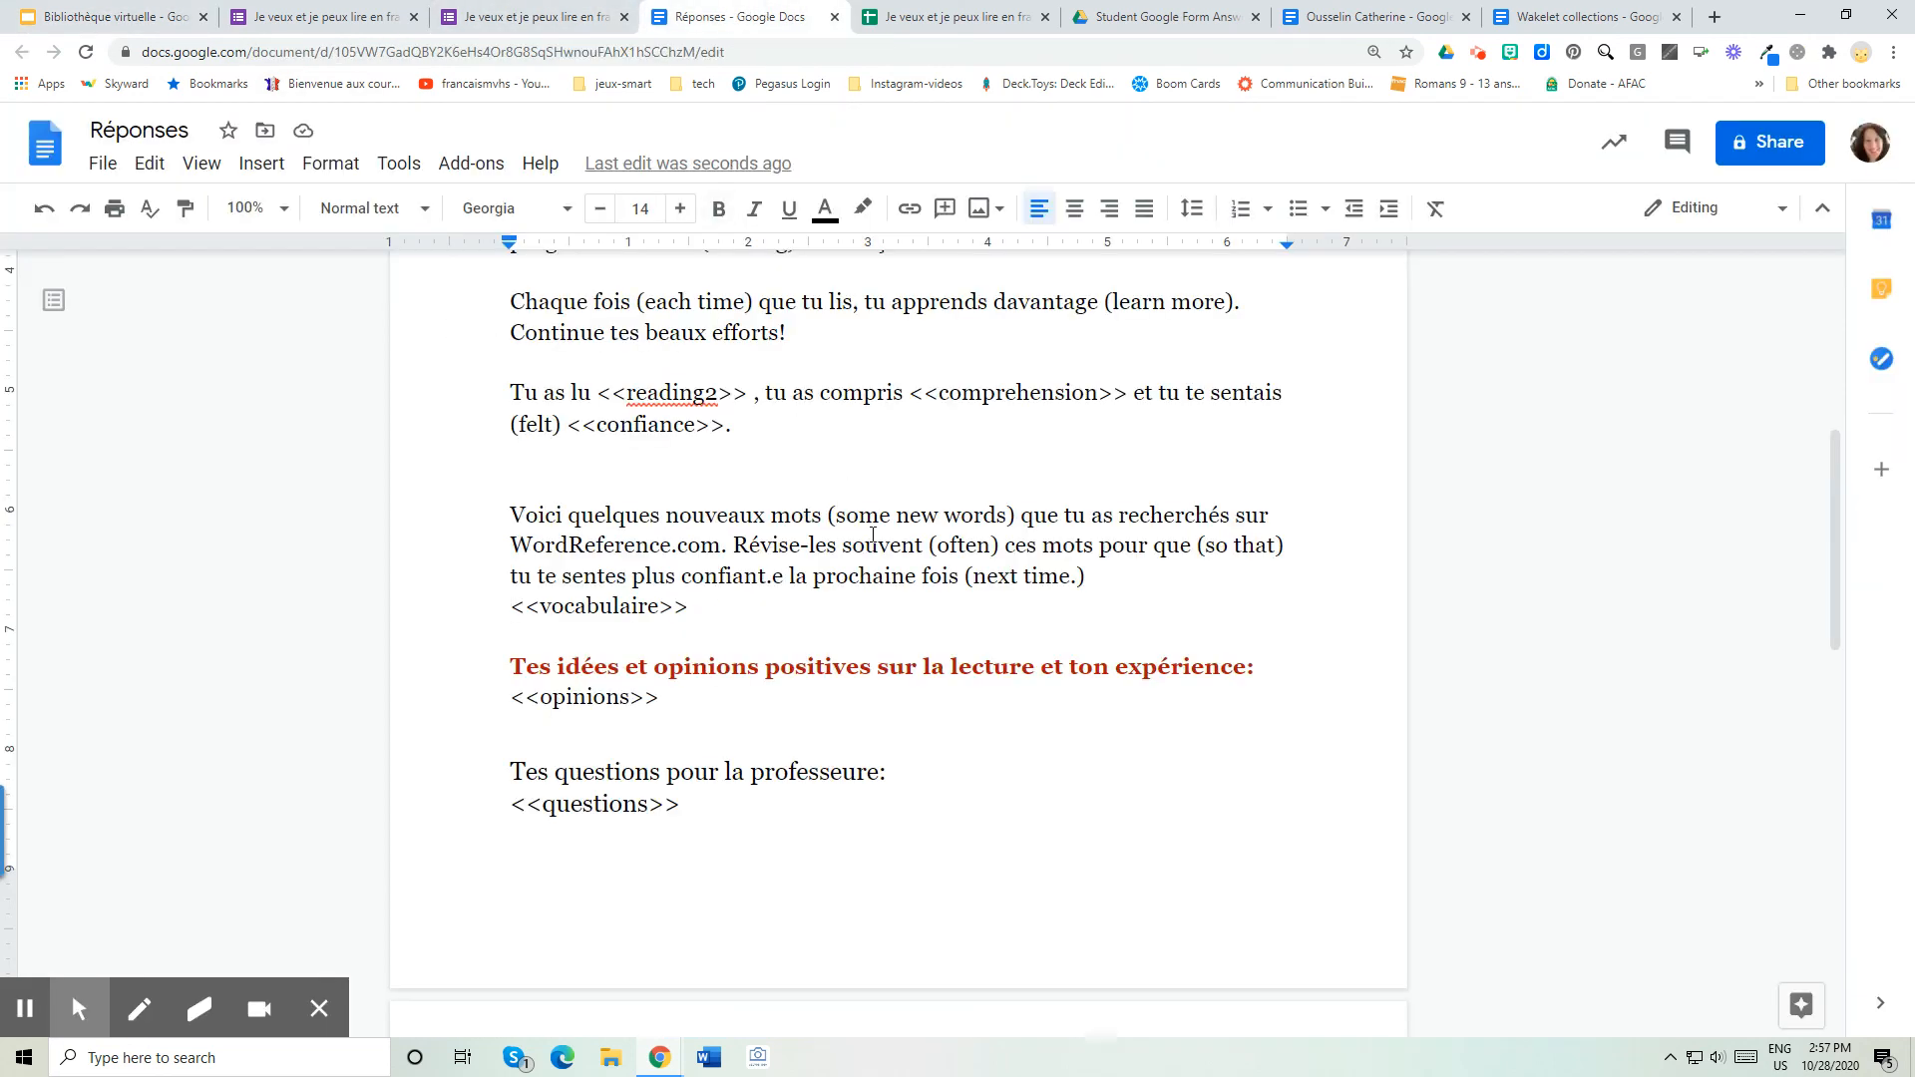
pyautogui.scroll(1, 873, 536)
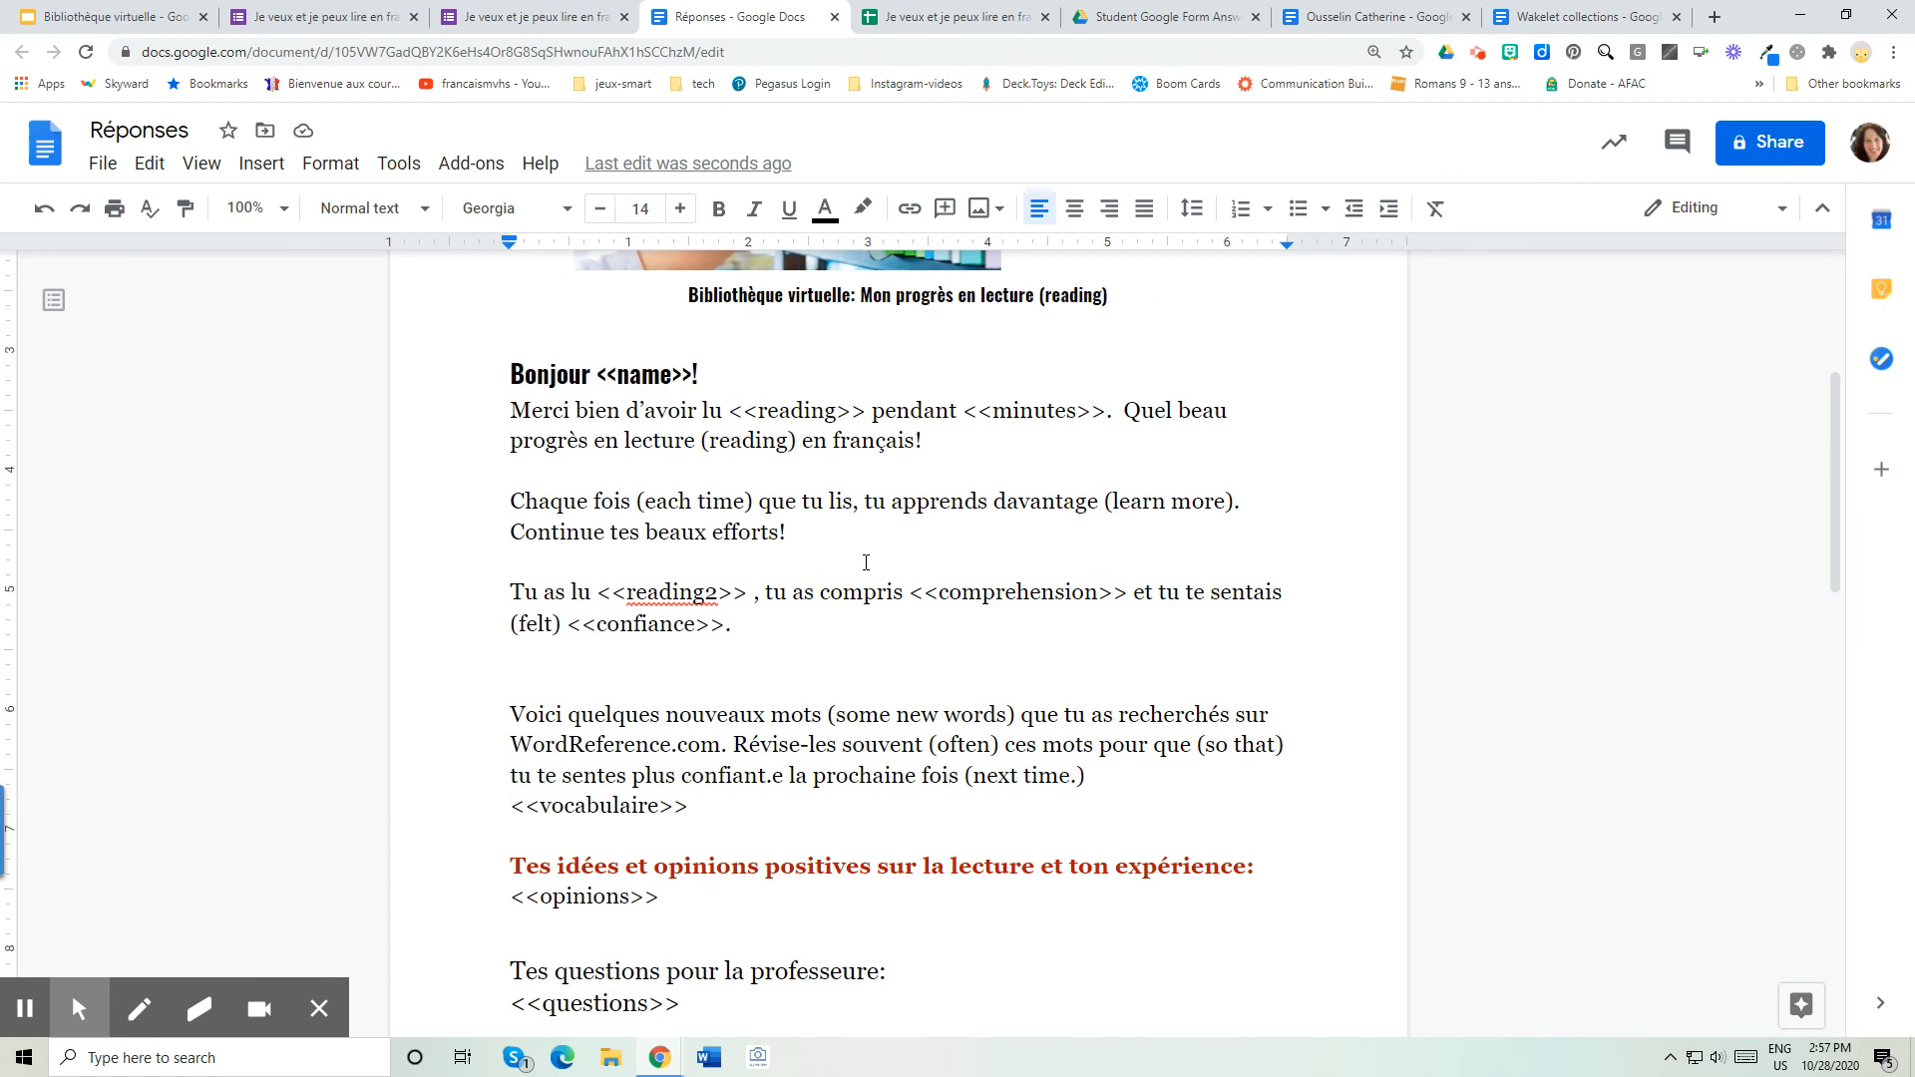
# Step: Return to the form responses spreadsheet and show where the Autocrat add-on is launched
pyautogui.click(918, 12)
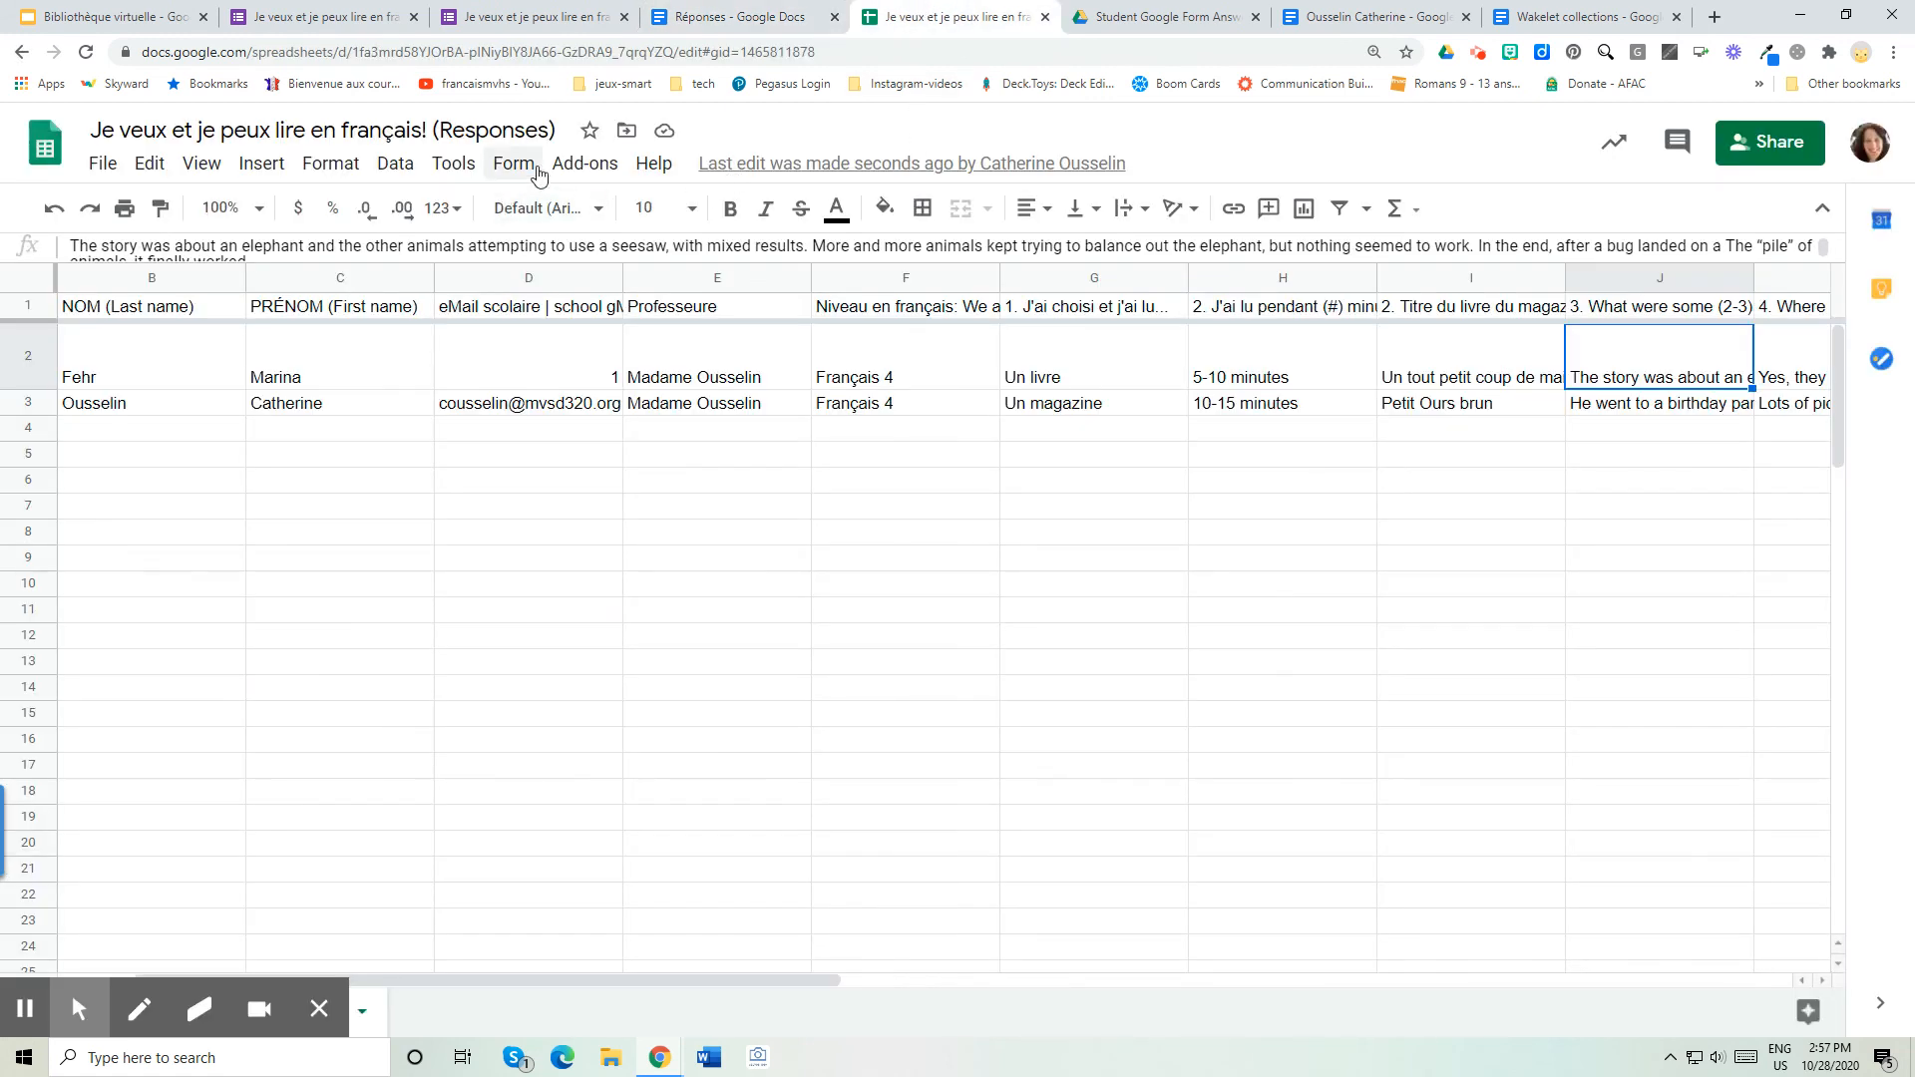
pyautogui.click(570, 165)
pyautogui.moveTo(671, 284)
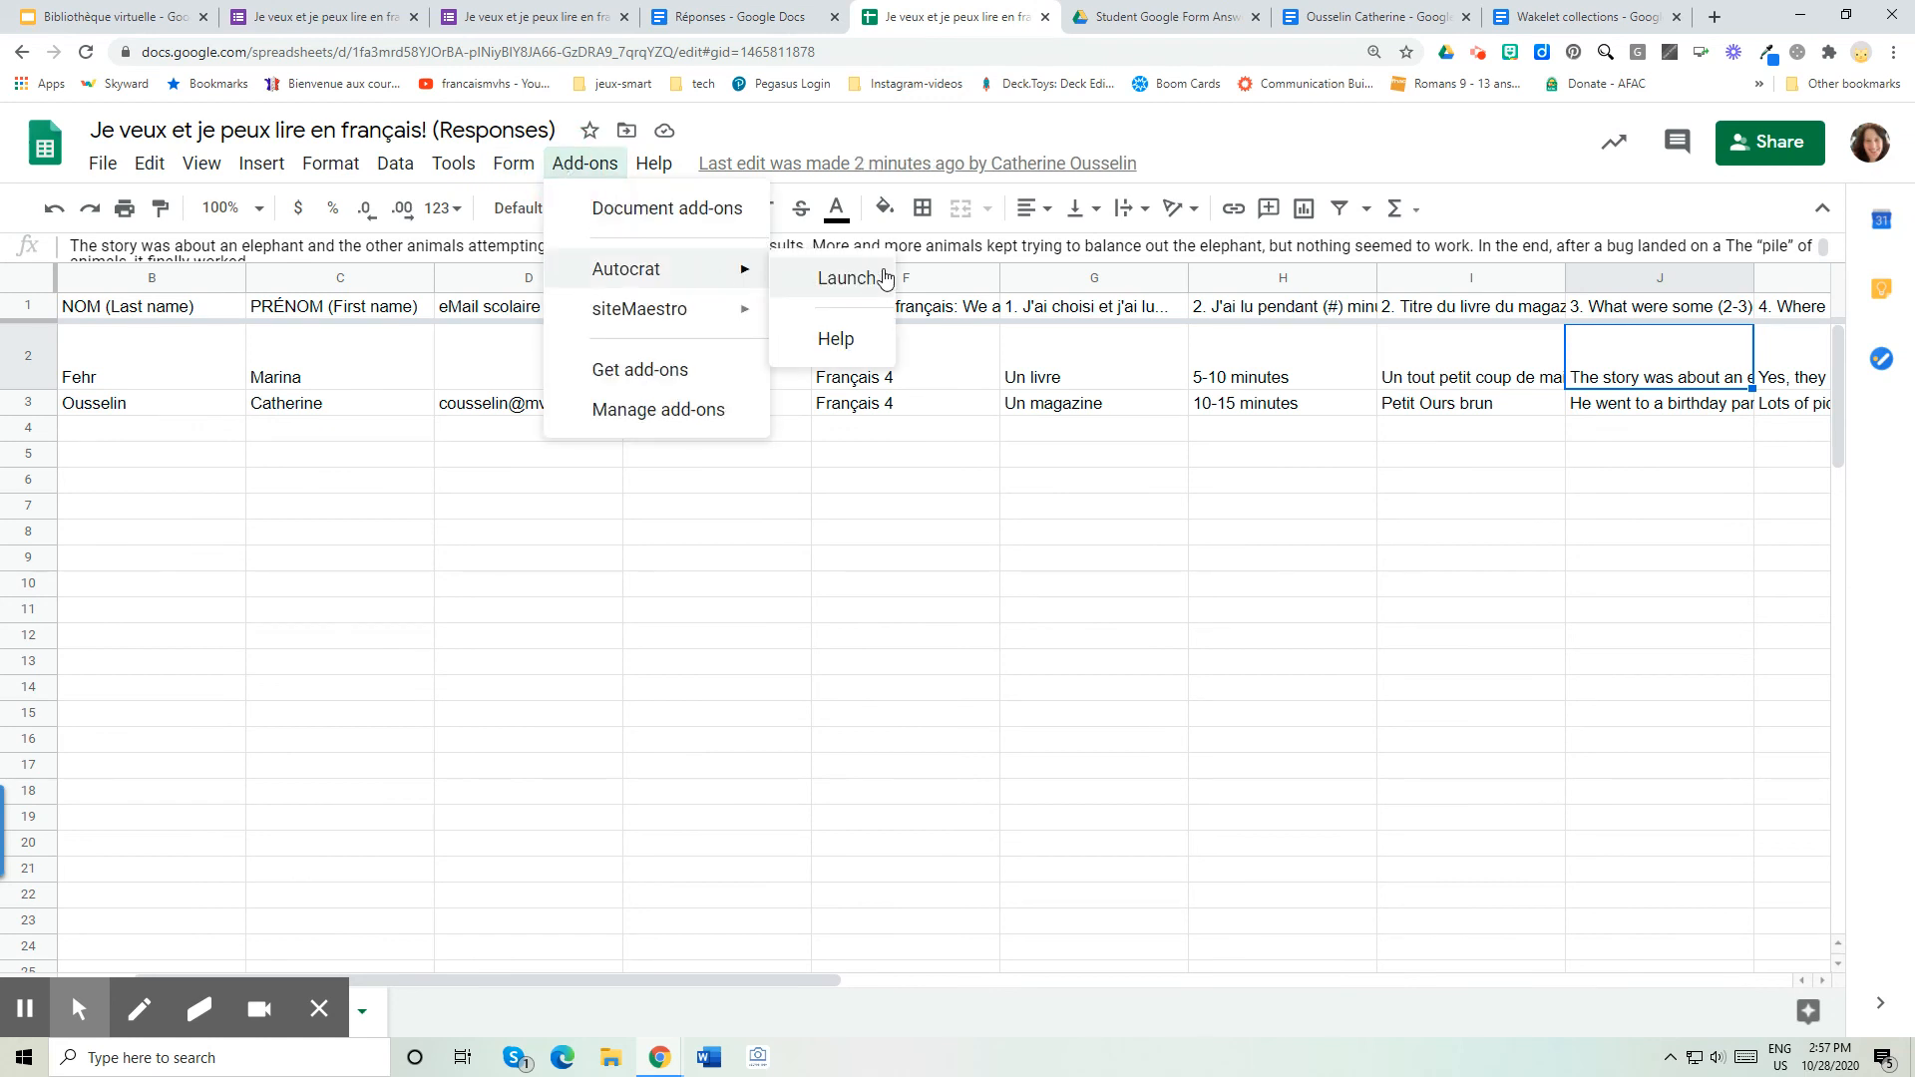
pyautogui.click(1479, 55)
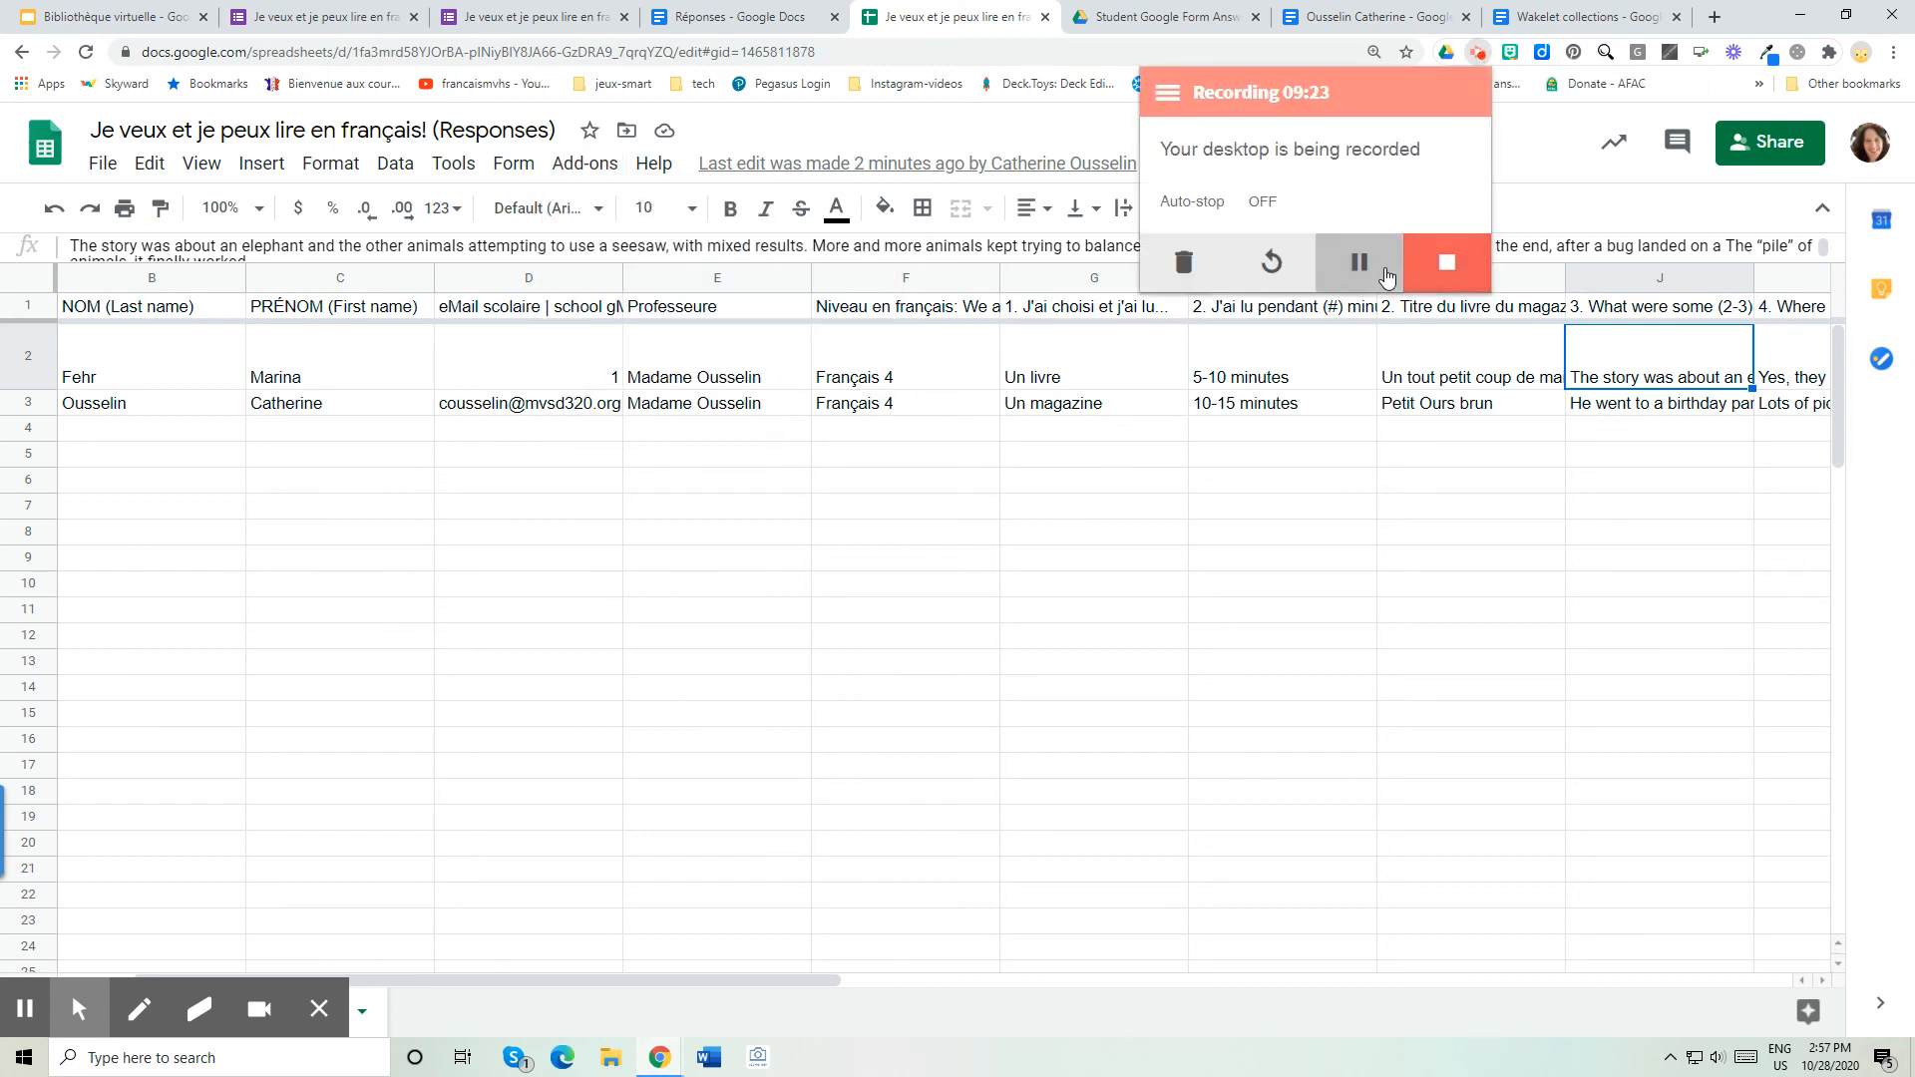